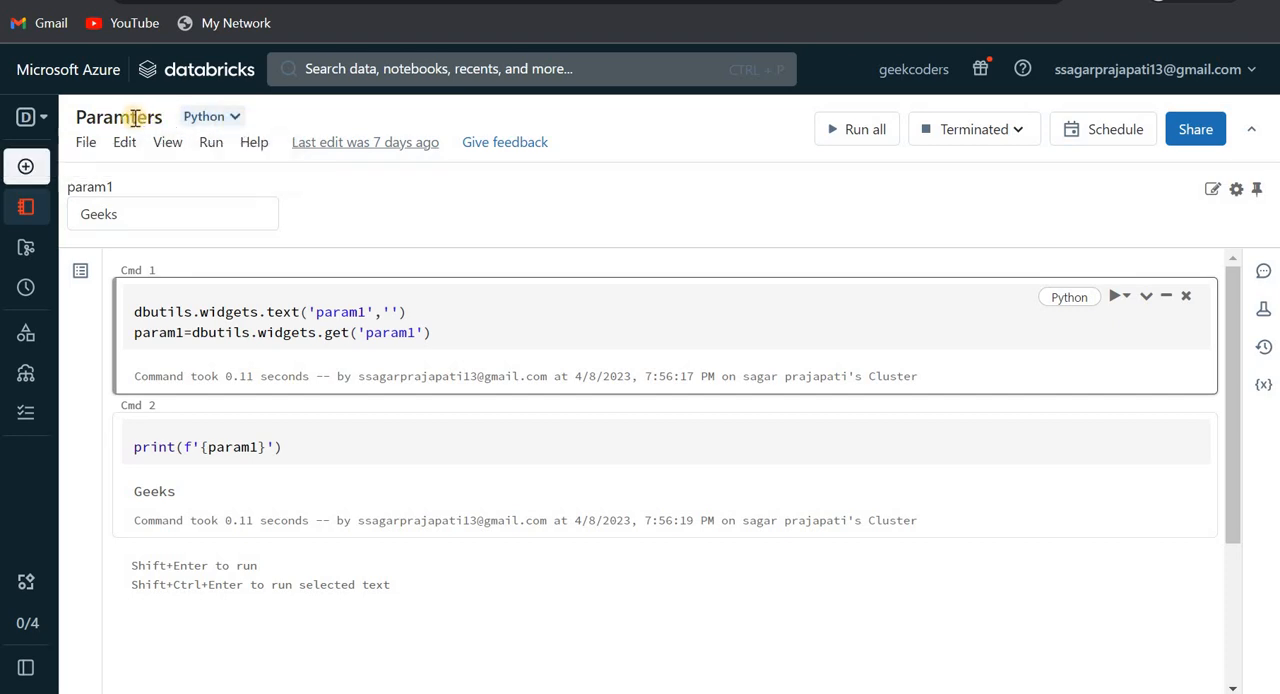
pyautogui.click(135, 118)
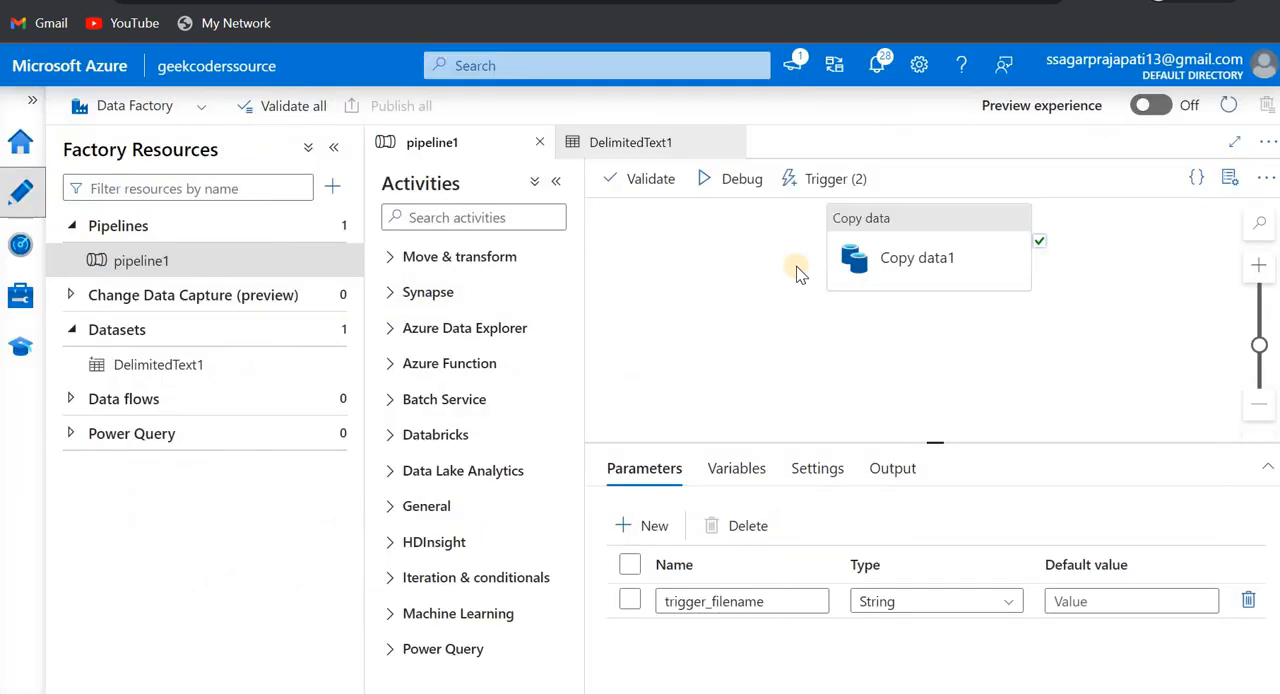
pyautogui.click(338, 150)
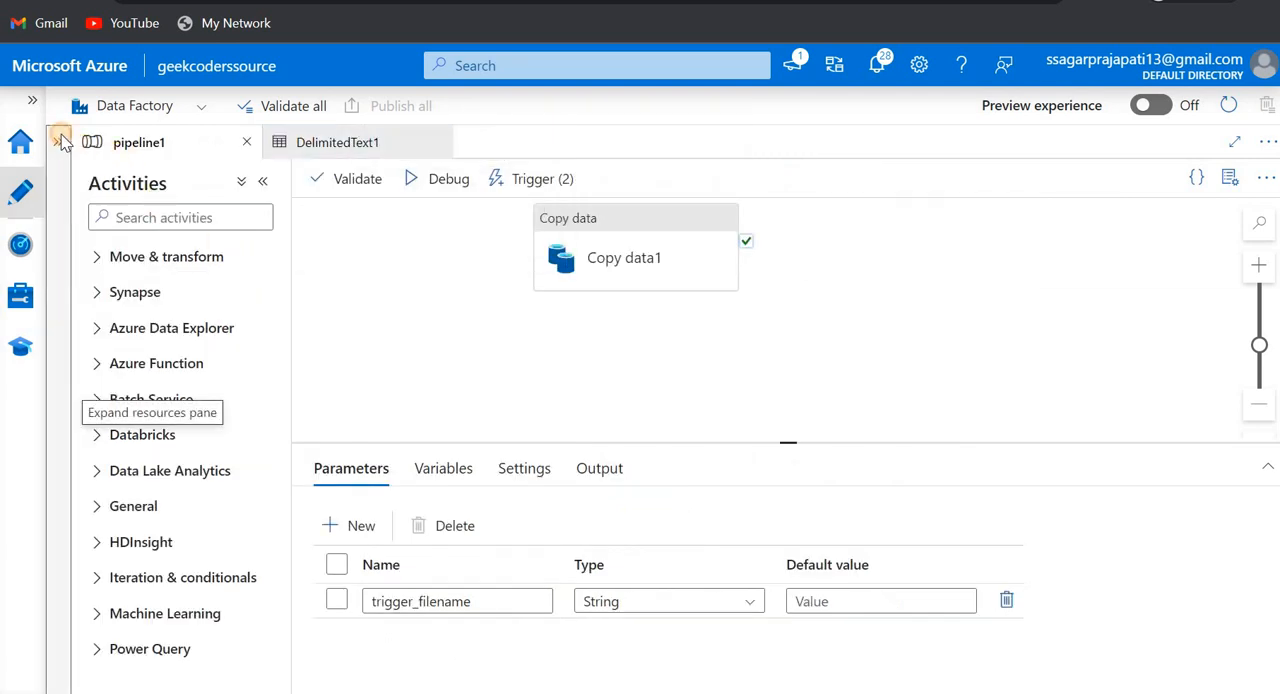
pyautogui.click(61, 140)
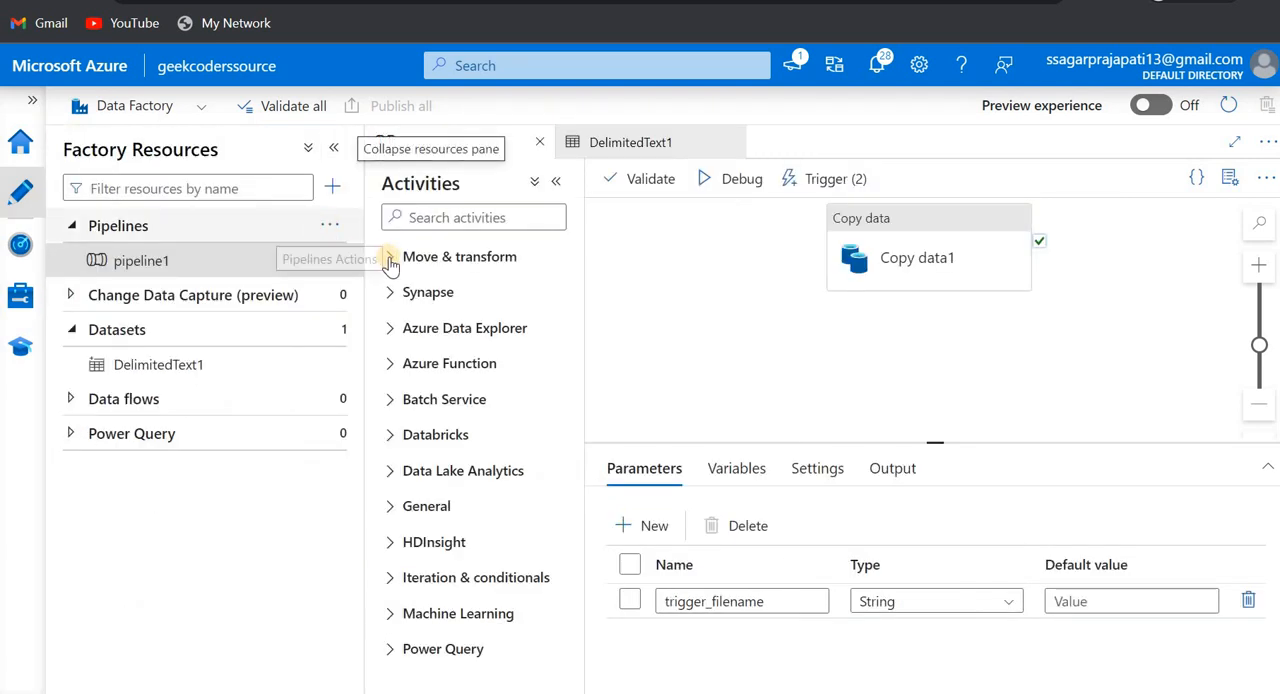
# - Create a new pipeline in the data factory and name it pipeline_Notebook
pyautogui.click(390, 260)
pyautogui.click(390, 255)
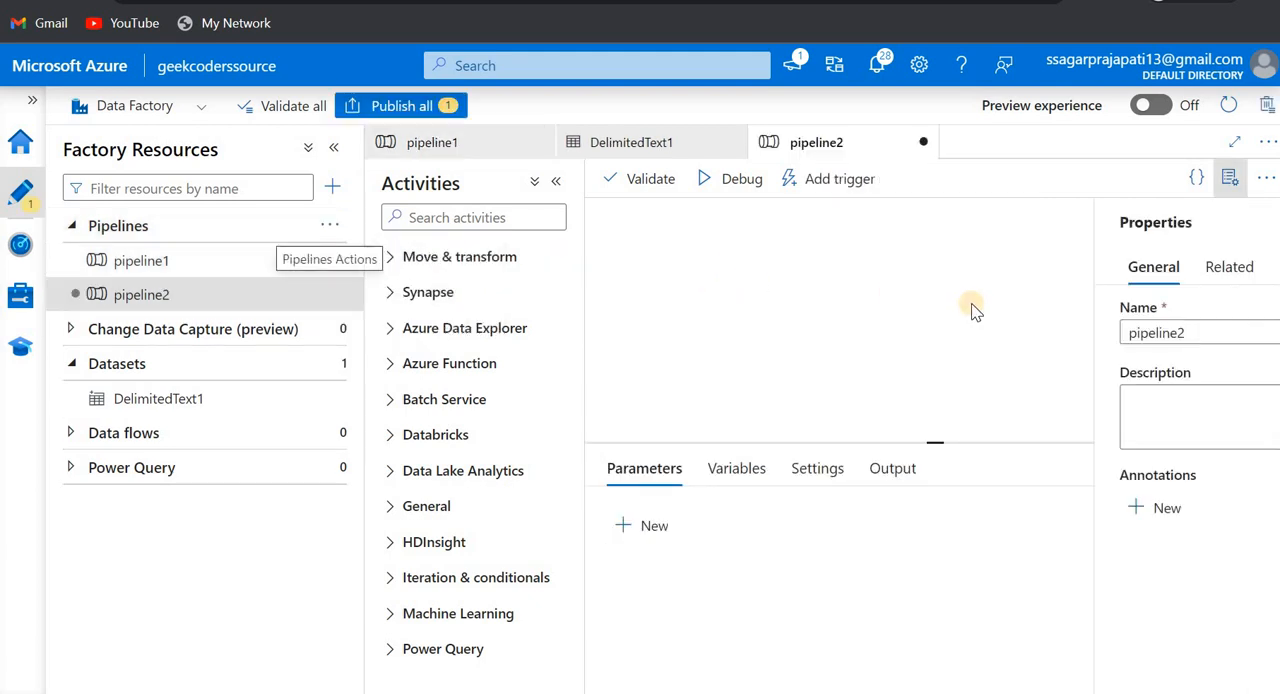
pyautogui.click(1066, 334)
pyautogui.press('BackSpace')
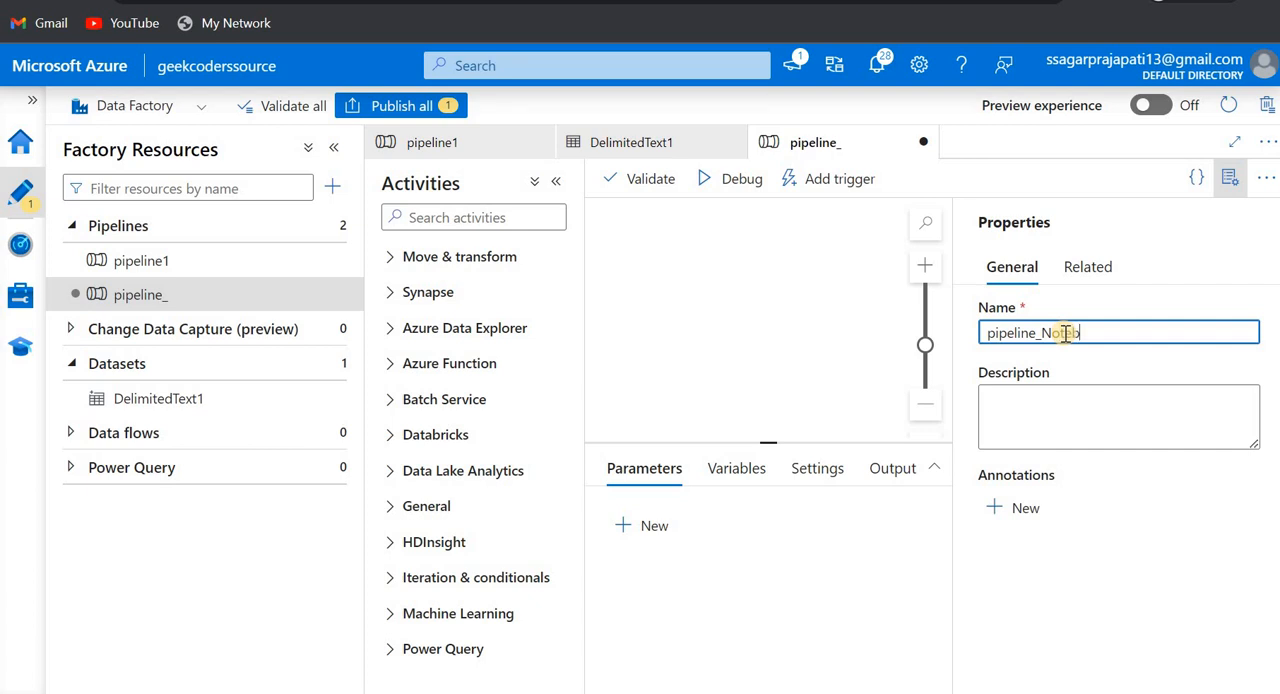
pyautogui.click(1232, 175)
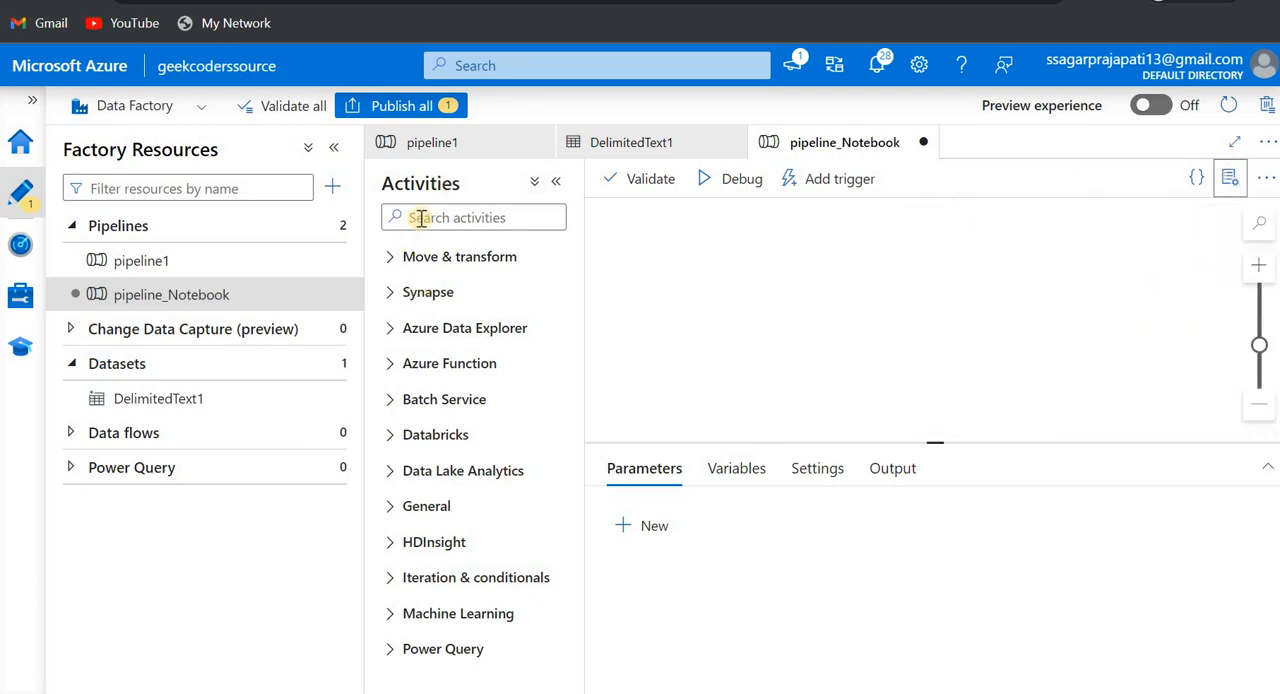
# - Add a Databricks Notebook activity to the pipeline_Notebook canvas and collapse the factory resources
pyautogui.click(391, 436)
pyautogui.scroll(-2, 474, 457)
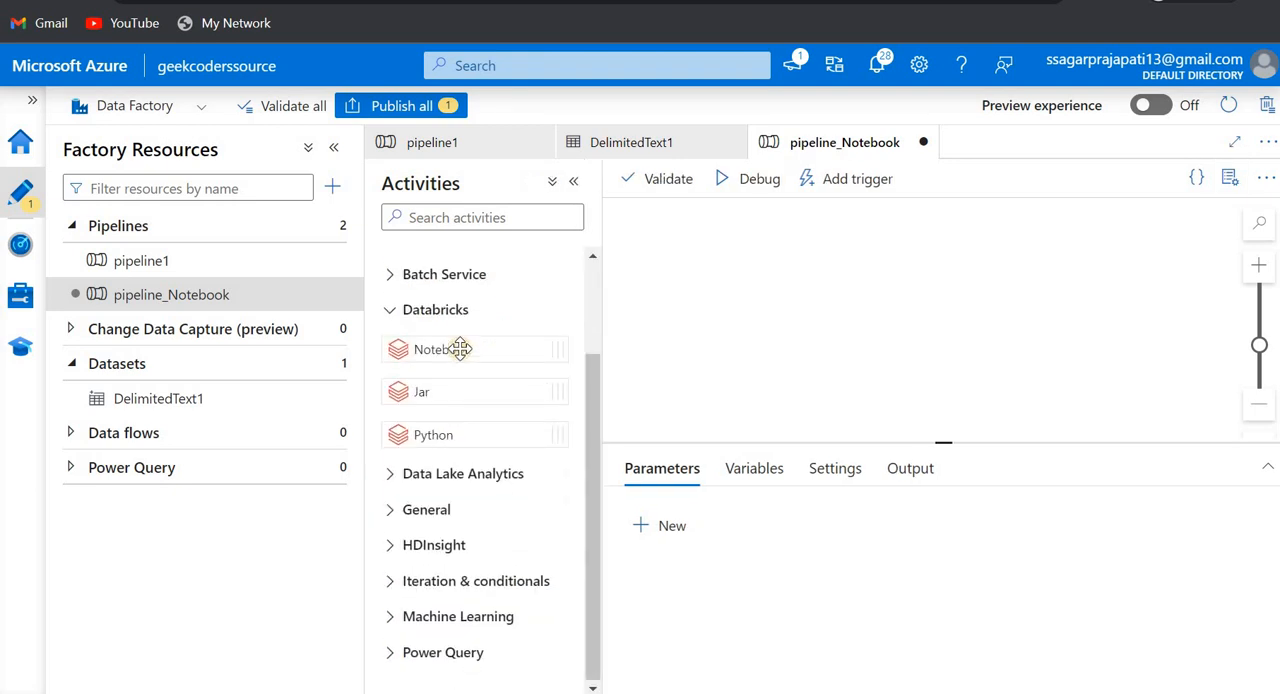
pyautogui.moveTo(457, 349); pyautogui.dragTo(846, 266)
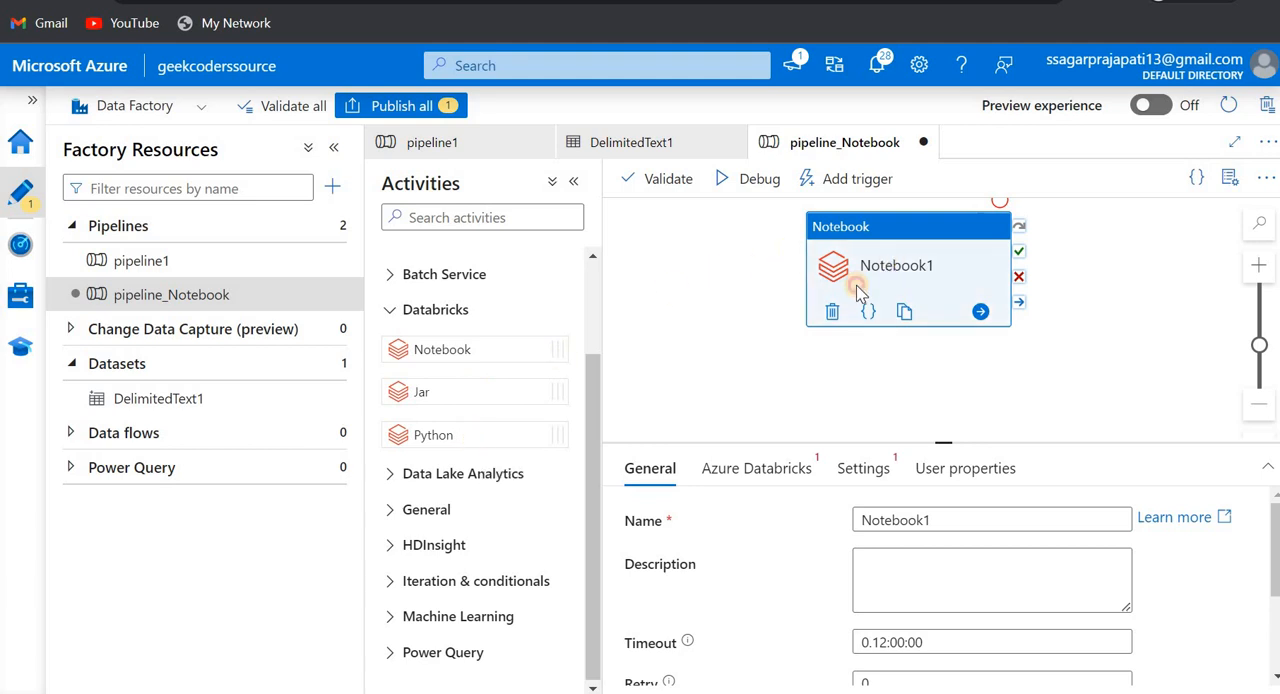
pyautogui.moveTo(857, 290); pyautogui.dragTo(820, 317)
pyautogui.click(330, 150)
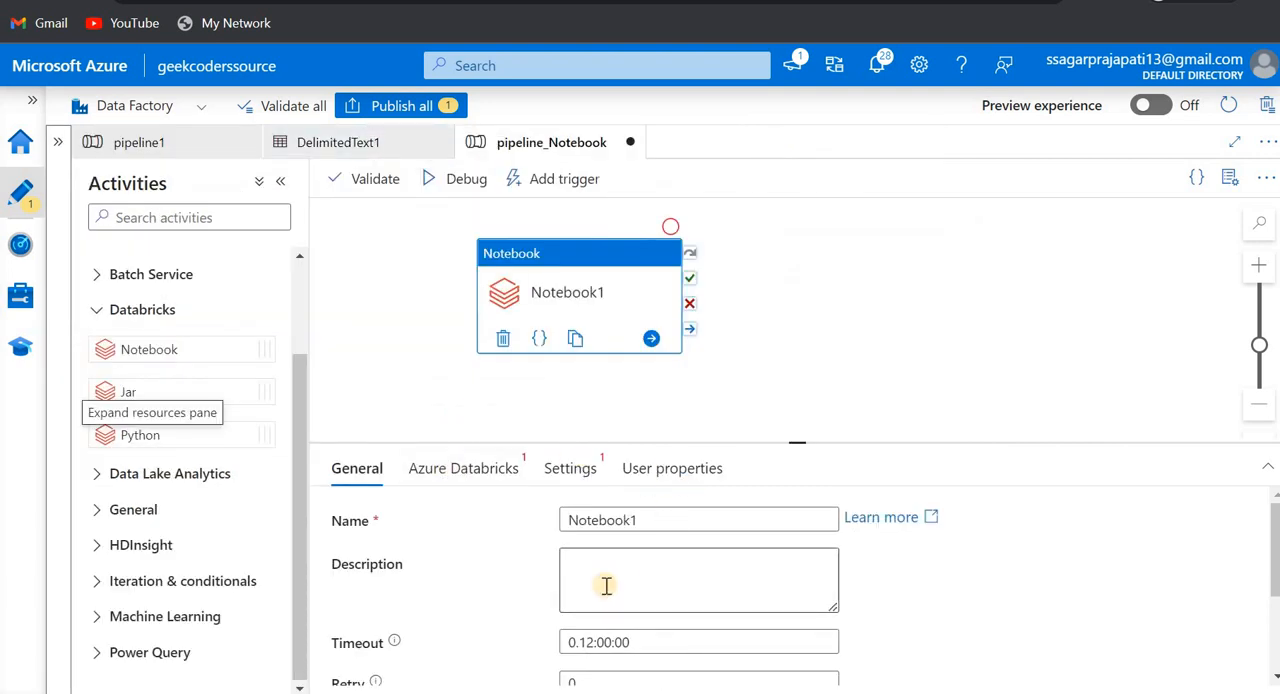
# - Examine the Notebook activity's general settings for timeout, retry, retry interval, secure output and secure input
pyautogui.scroll(-1, 500, 585)
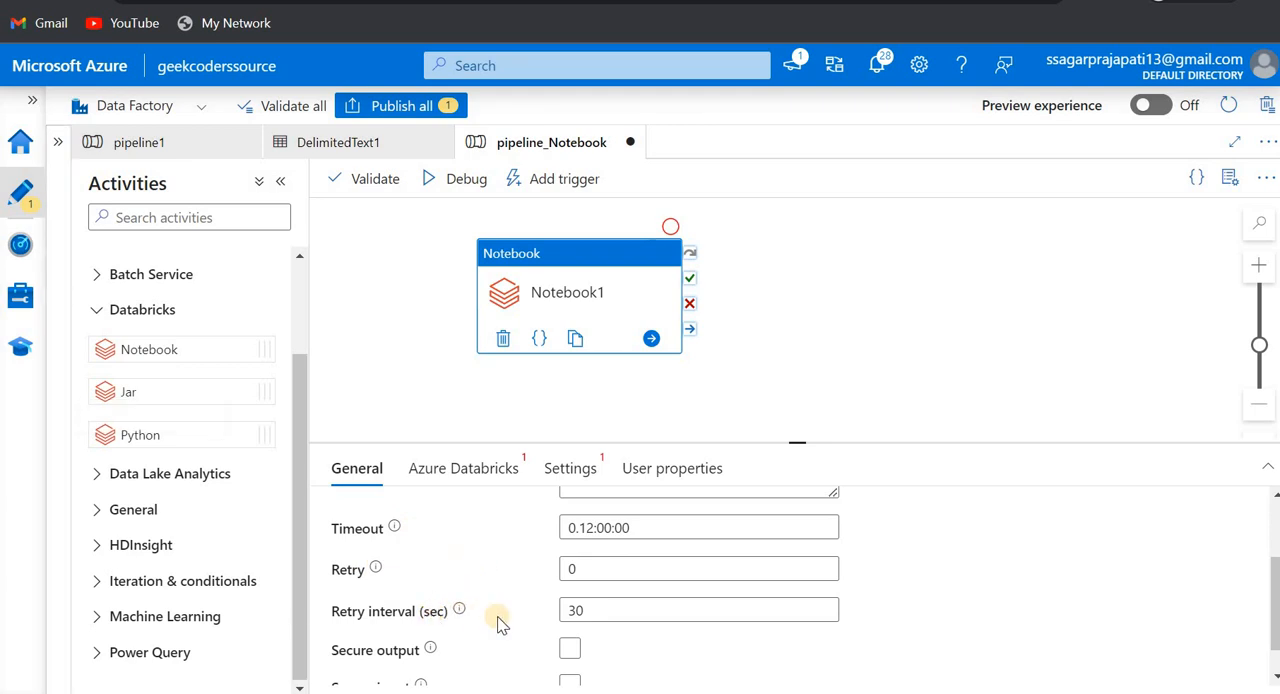
pyautogui.scroll(-1, 500, 622)
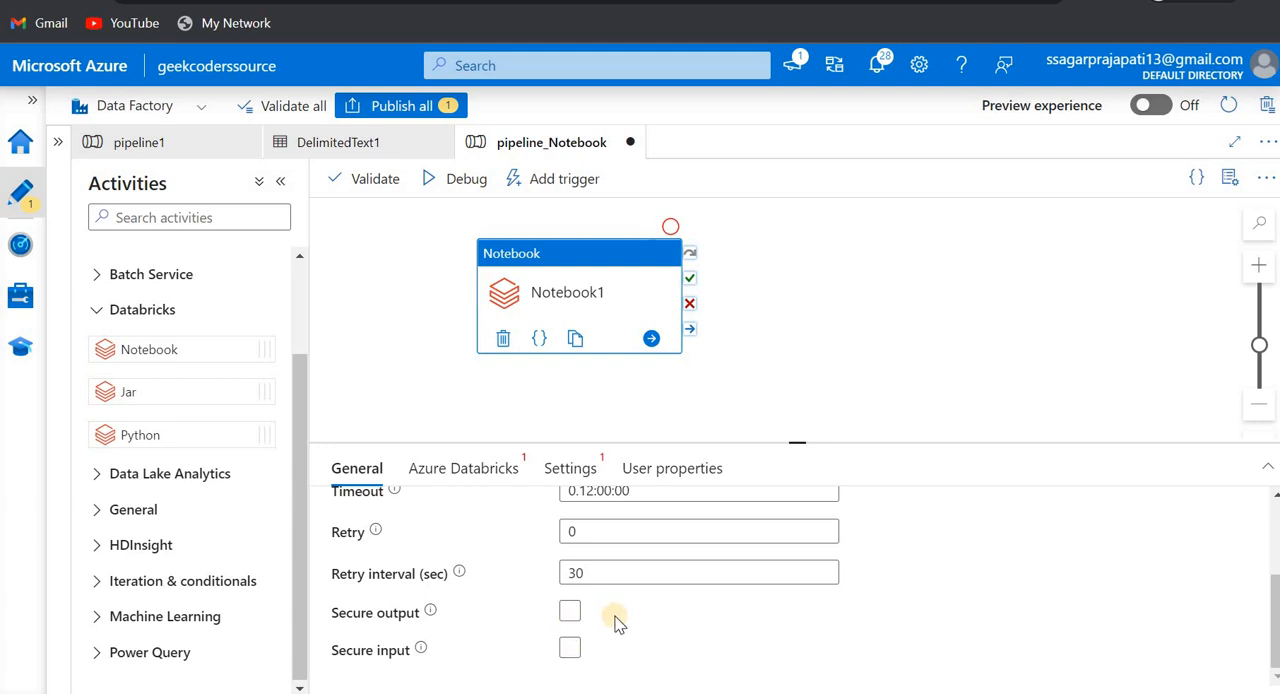
pyautogui.moveTo(431, 618)
pyautogui.moveTo(537, 303); pyautogui.dragTo(493, 303)
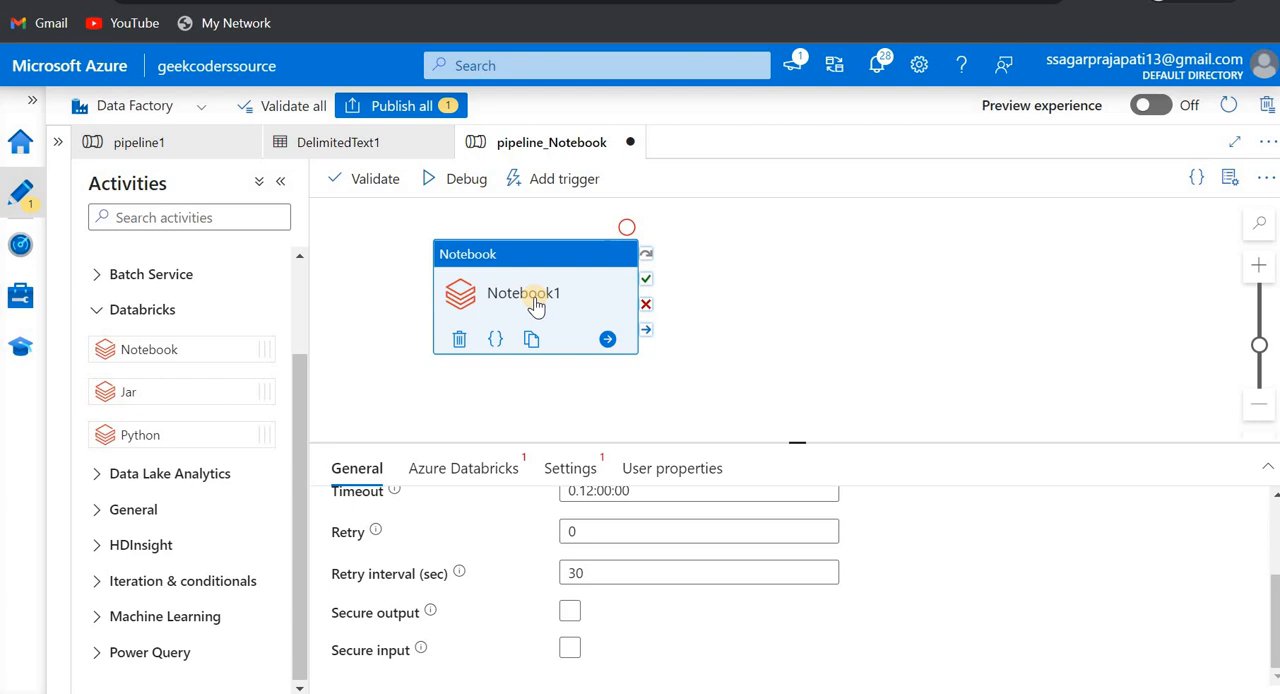
pyautogui.click(572, 613)
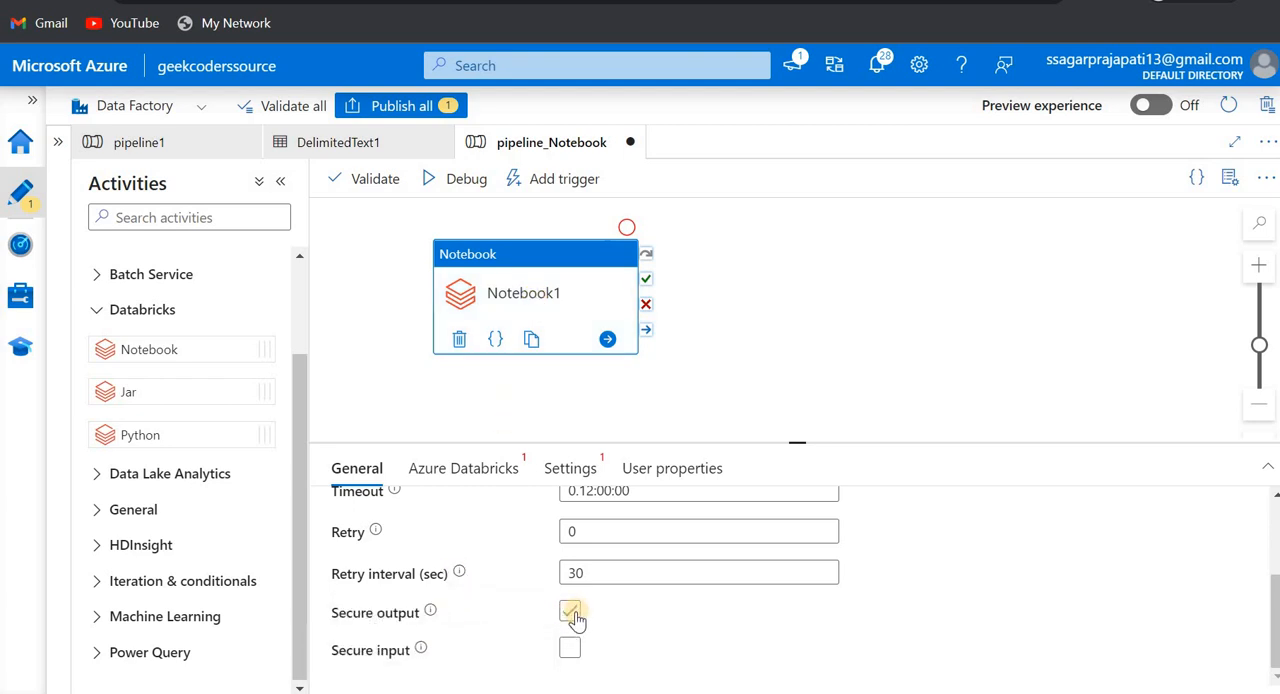
pyautogui.click(421, 651)
pyautogui.scroll(1, 509, 620)
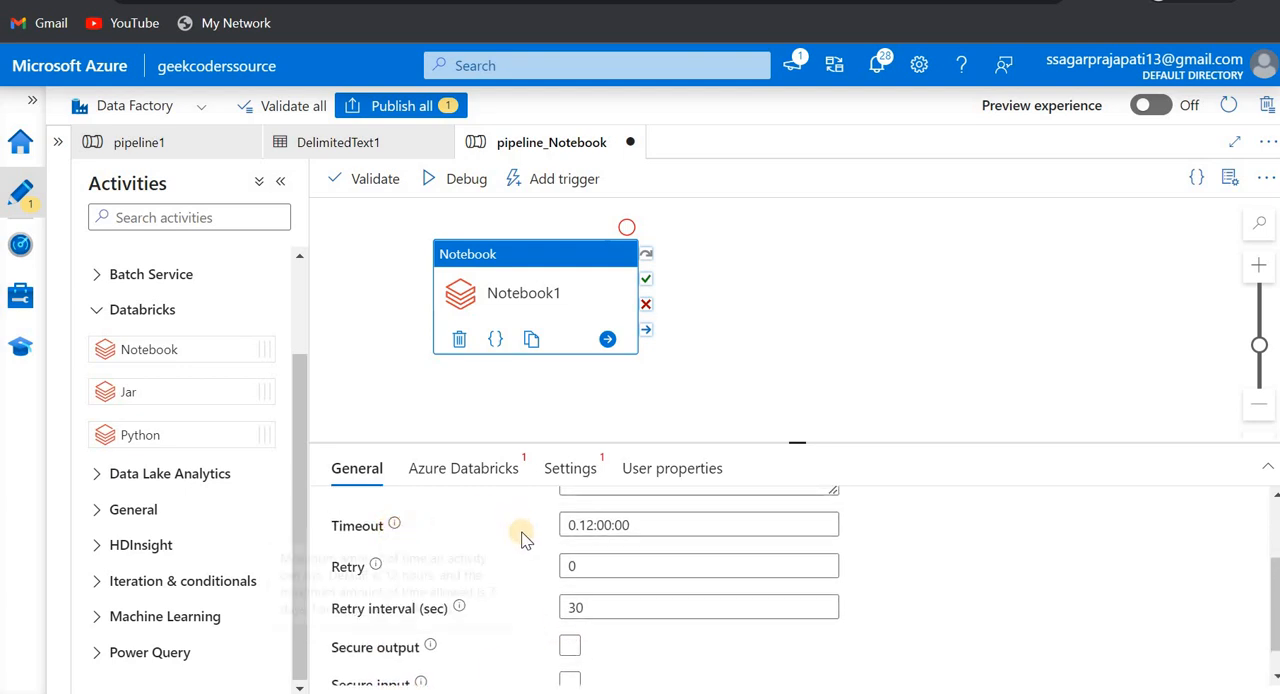
pyautogui.click(566, 570)
# - Start a new Azure Databricks linked service for the Notebook activity and name it AzureDatabricks
pyautogui.click(462, 478)
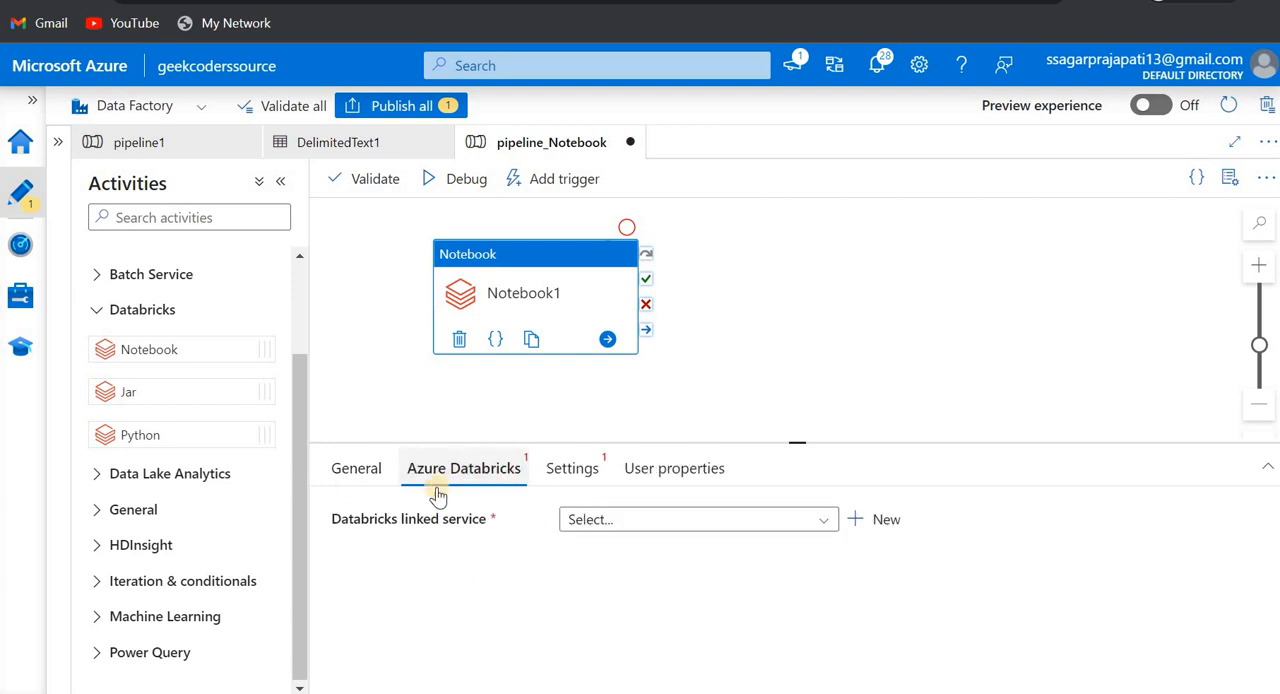
pyautogui.click(662, 522)
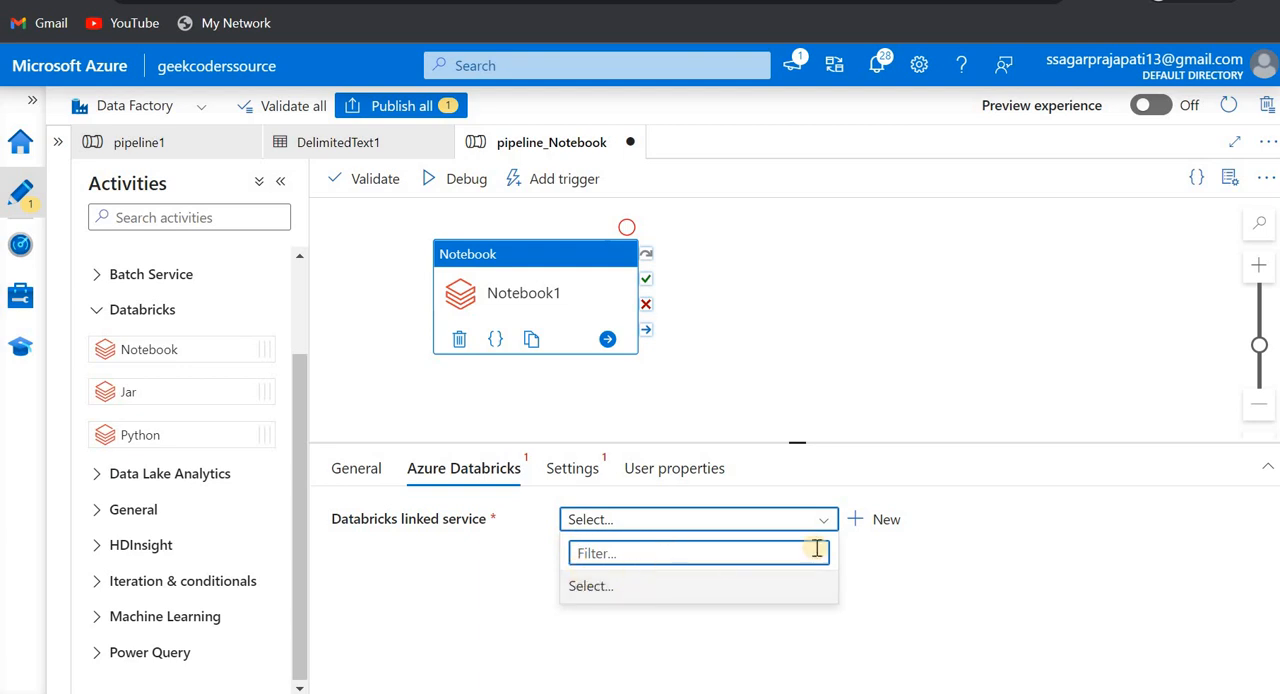
pyautogui.click(878, 529)
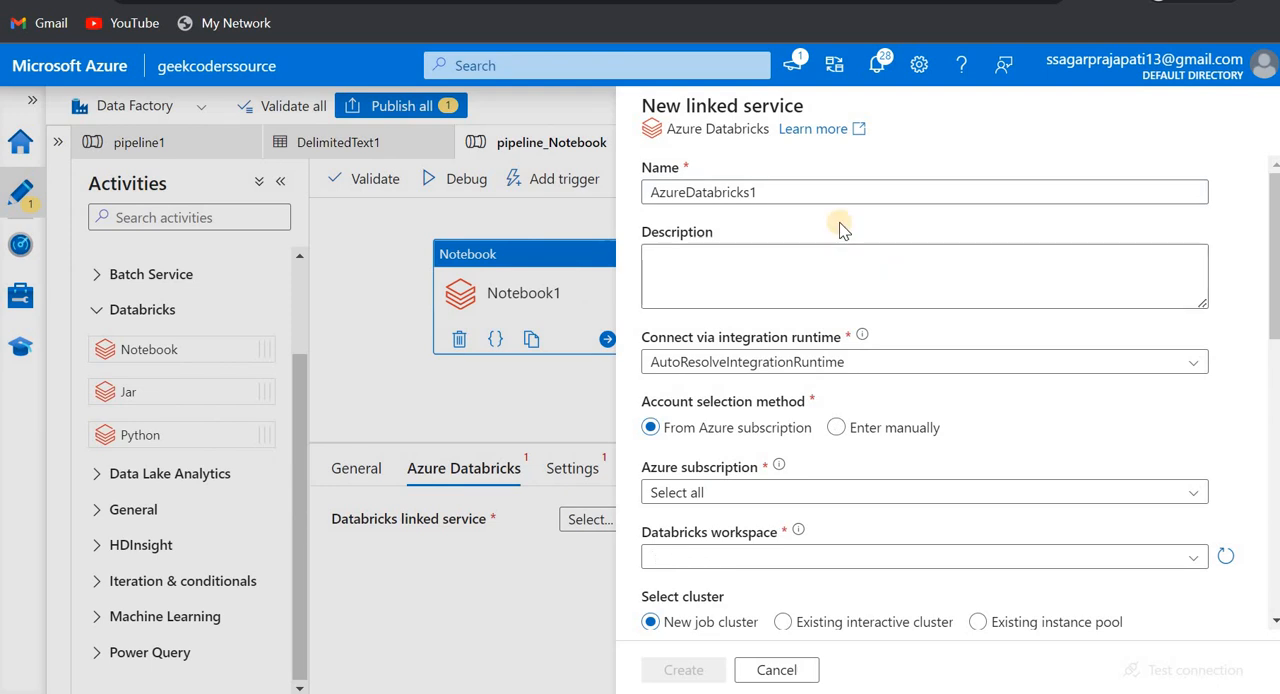
pyautogui.click(790, 190)
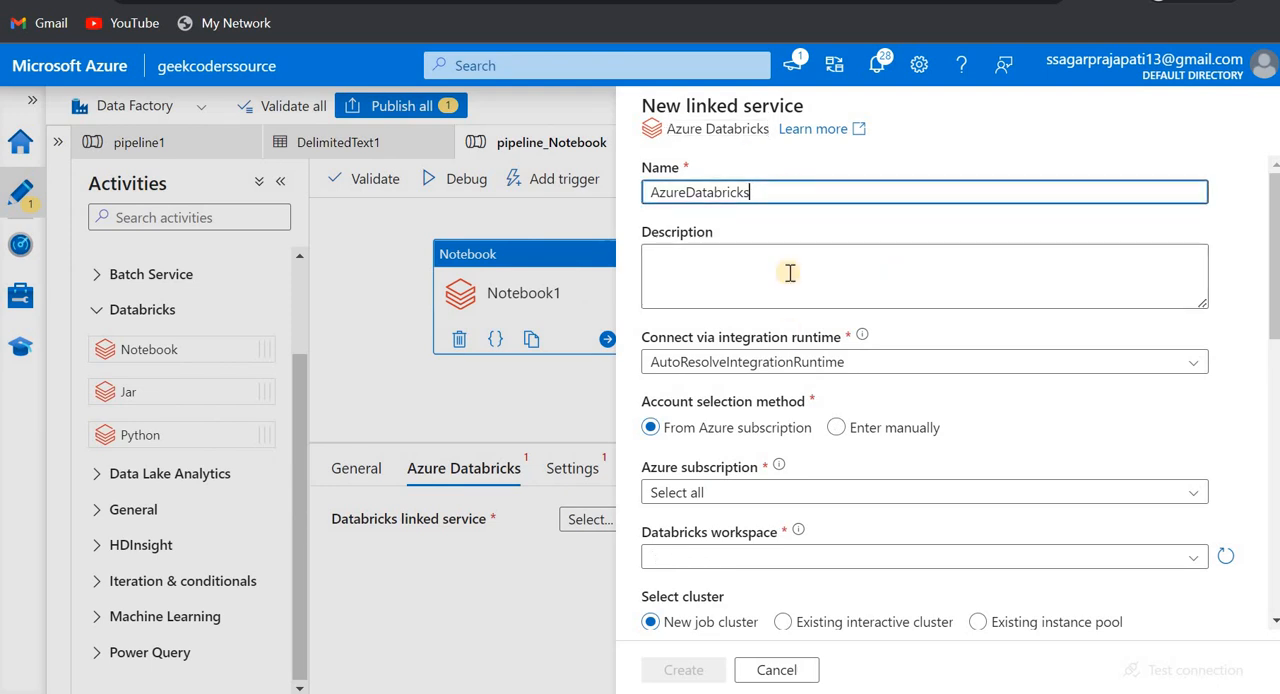
# - Set the linked service's Azure subscription to Azure for Students and its Databricks workspace to geekcoders
pyautogui.scroll(-1, 700, 285)
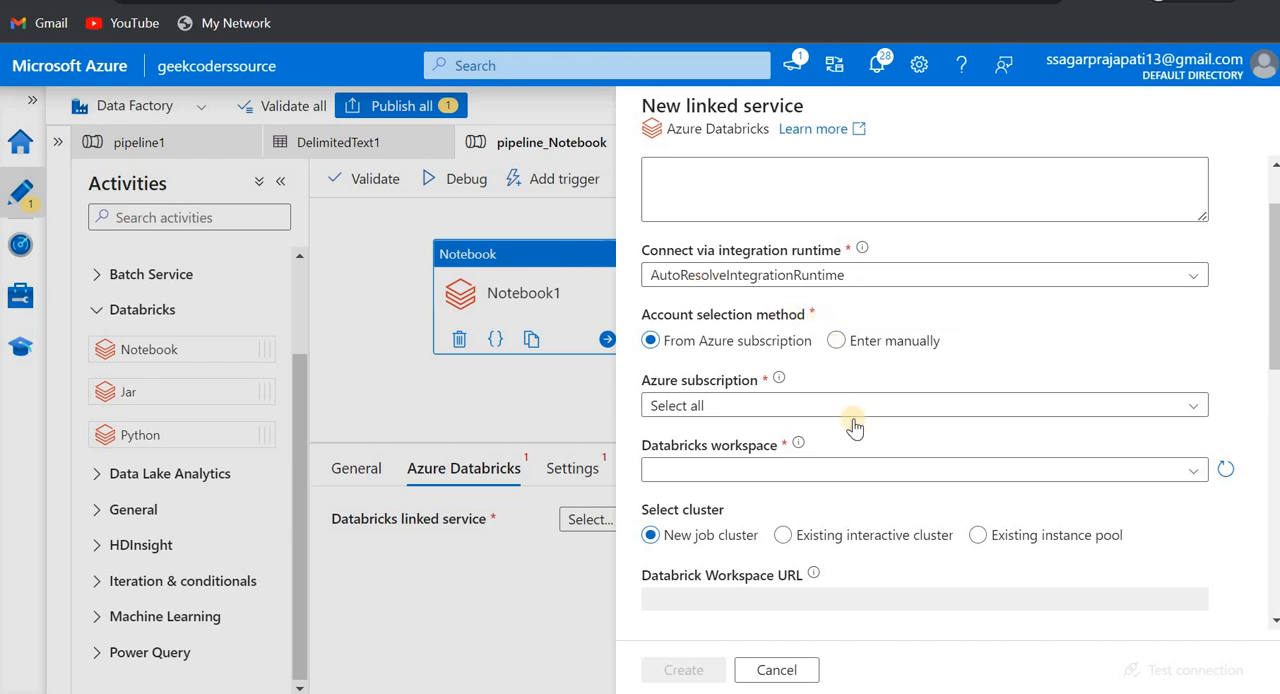
pyautogui.scroll(-1, 790, 370)
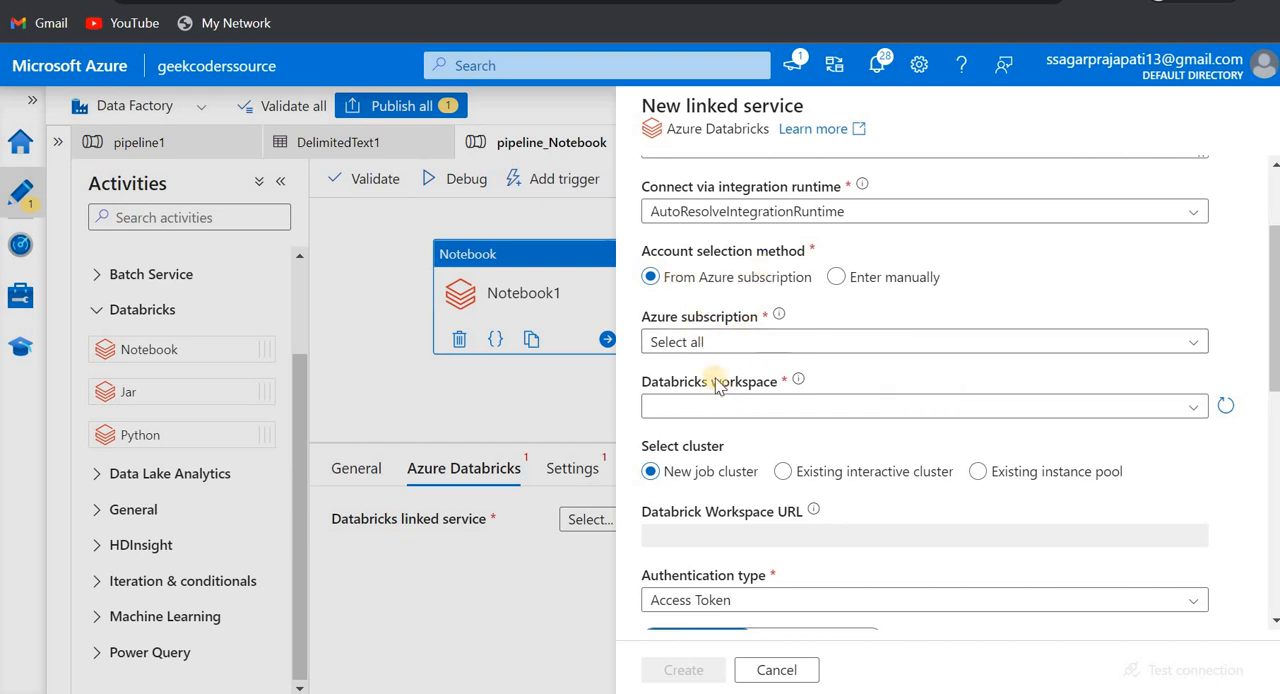
pyautogui.click(746, 341)
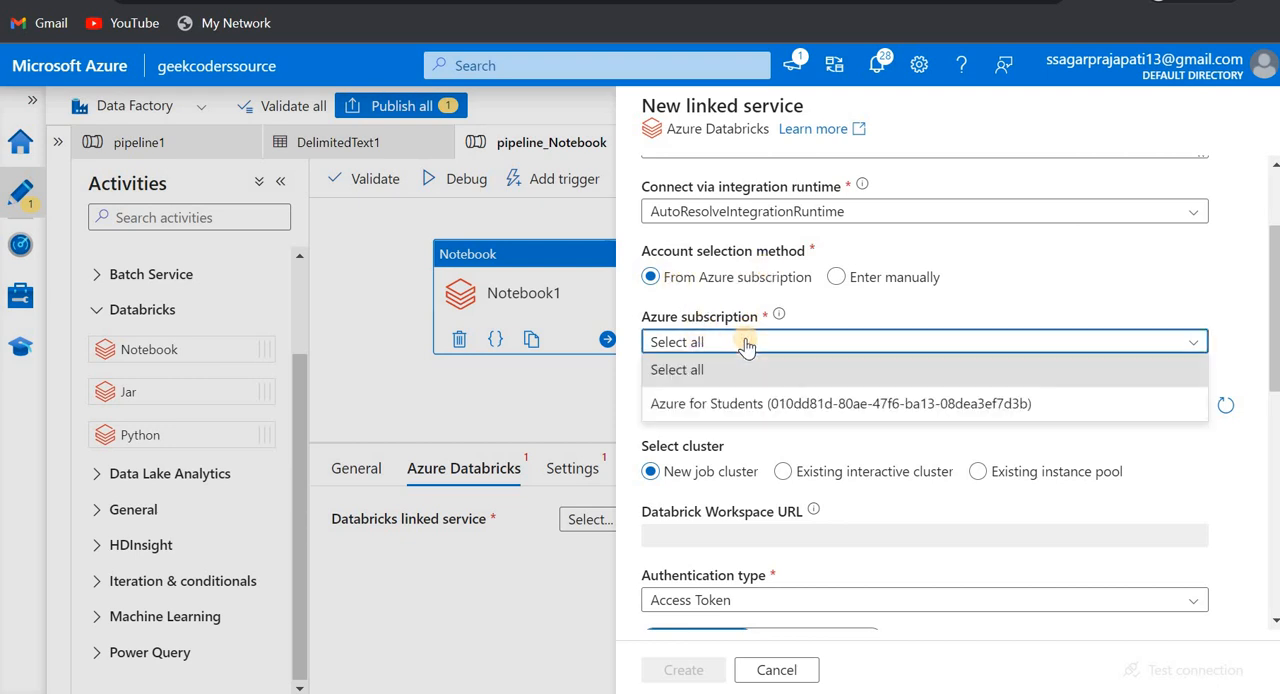
pyautogui.click(714, 405)
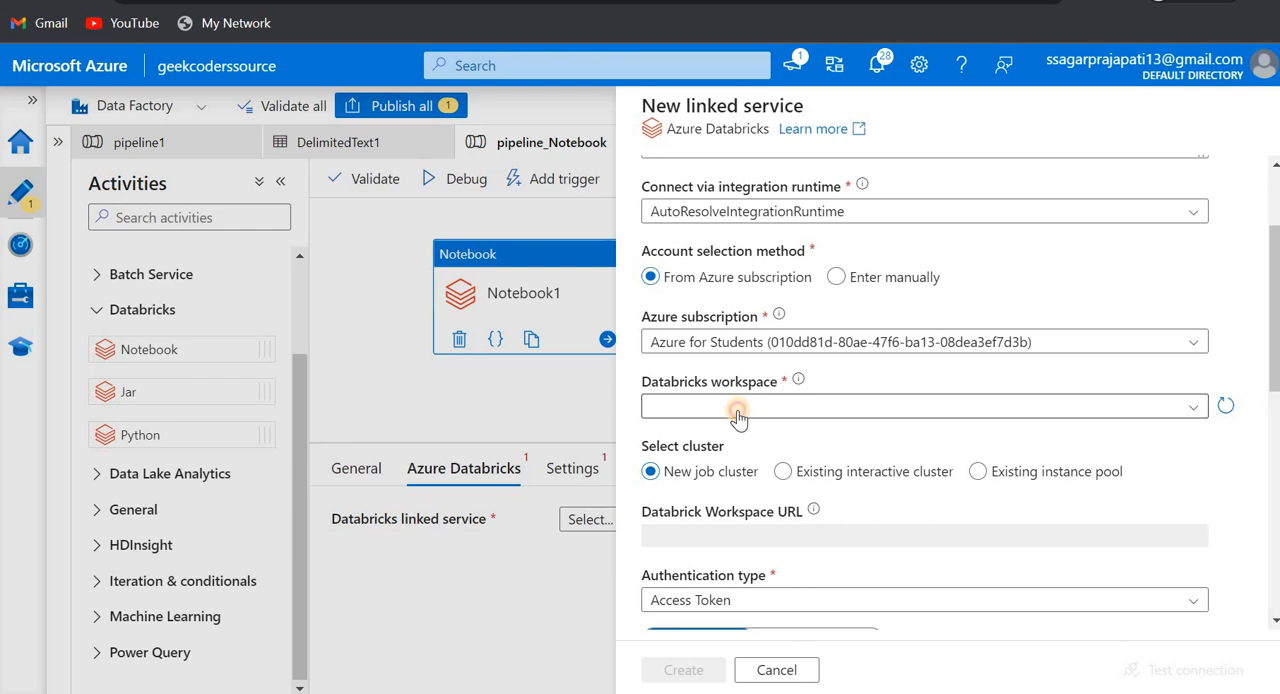
pyautogui.click(738, 410)
pyautogui.click(740, 432)
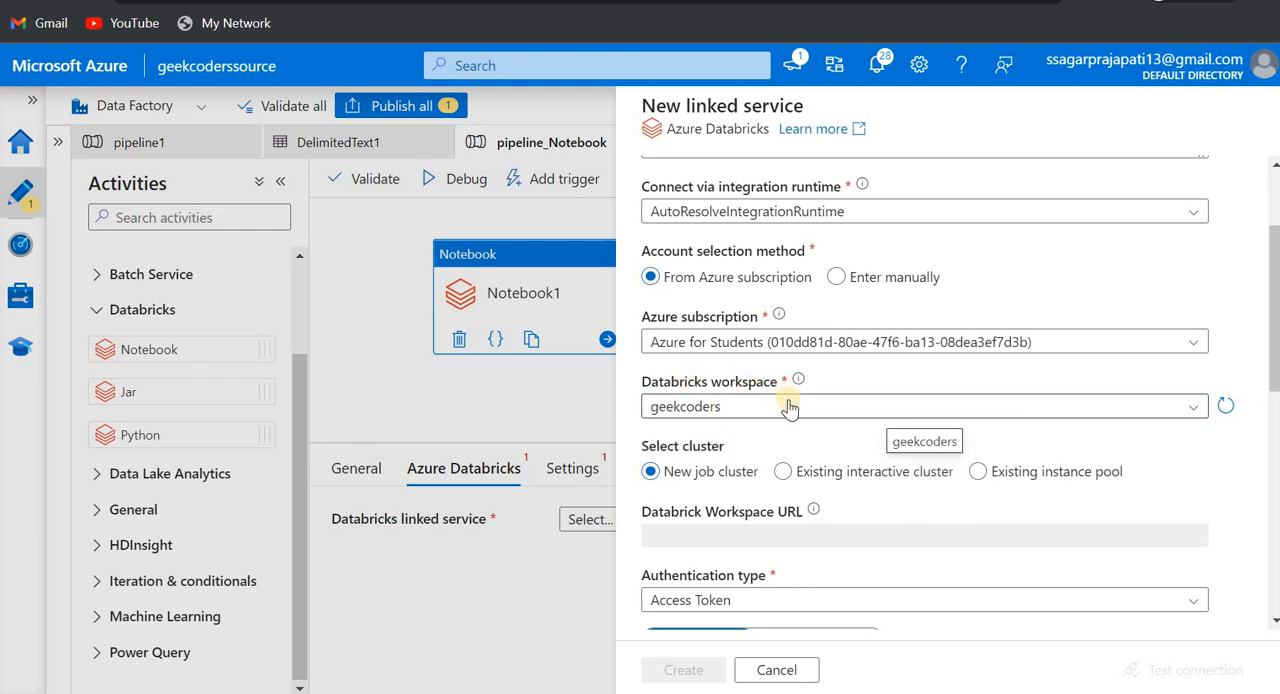
# - Examine the linked service's authentication types and its Azure Key Vault option, keeping direct access token entry
pyautogui.scroll(-2, 795, 425)
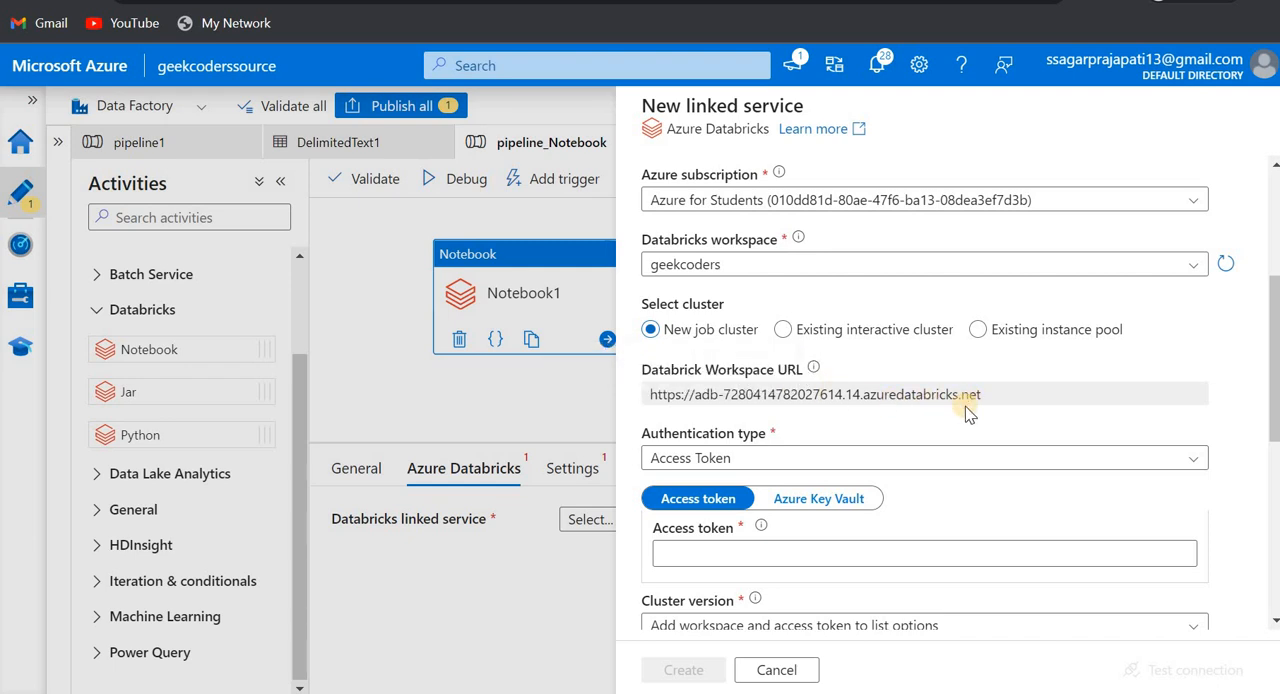
pyautogui.scroll(-1, 967, 412)
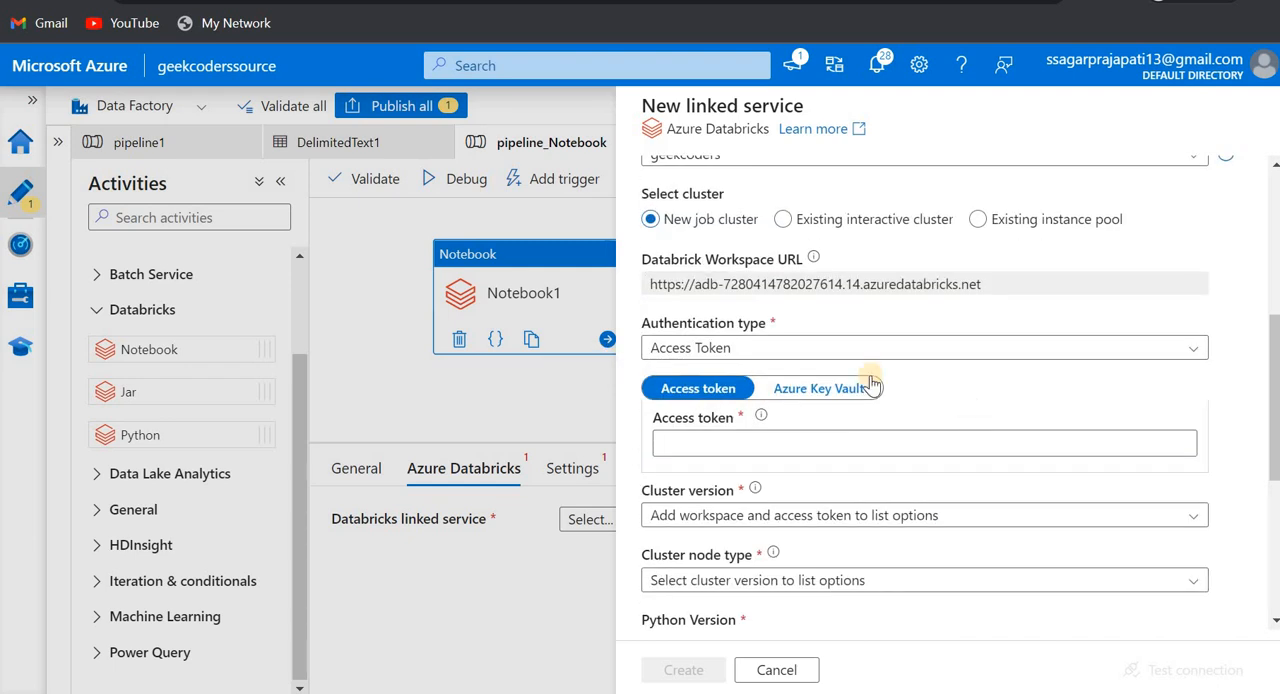
pyautogui.click(740, 352)
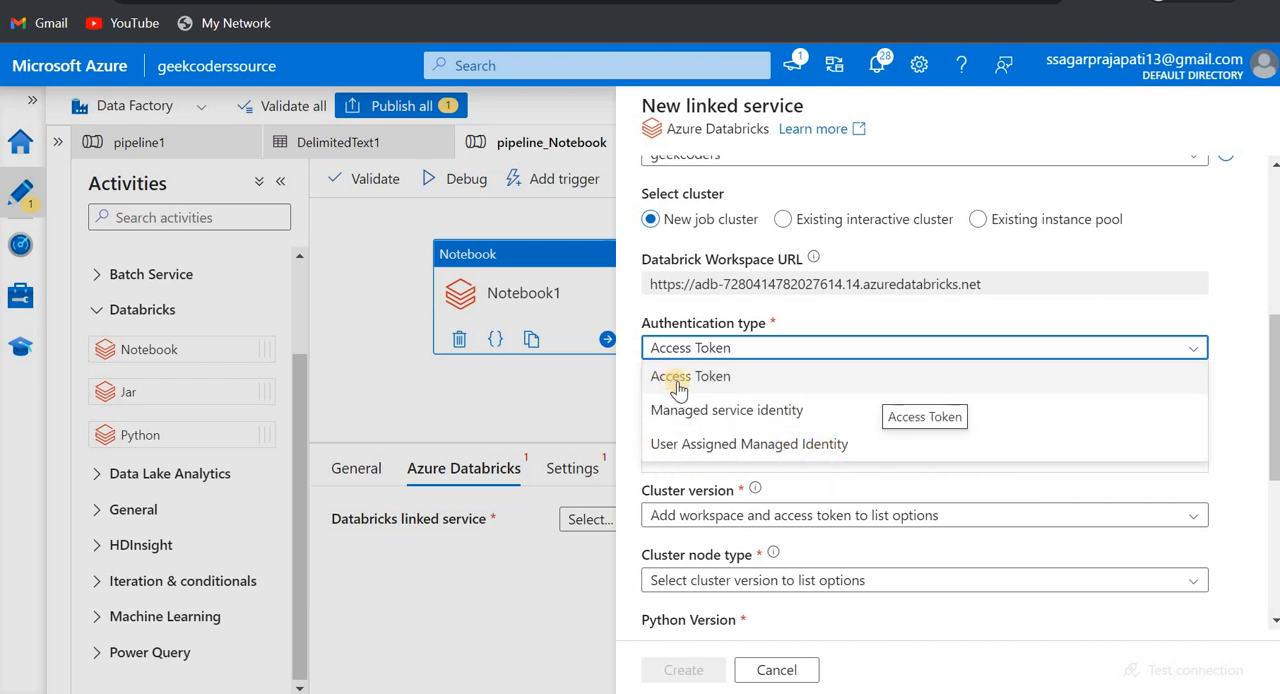
pyautogui.click(570, 399)
pyautogui.scroll(-2, 737, 480)
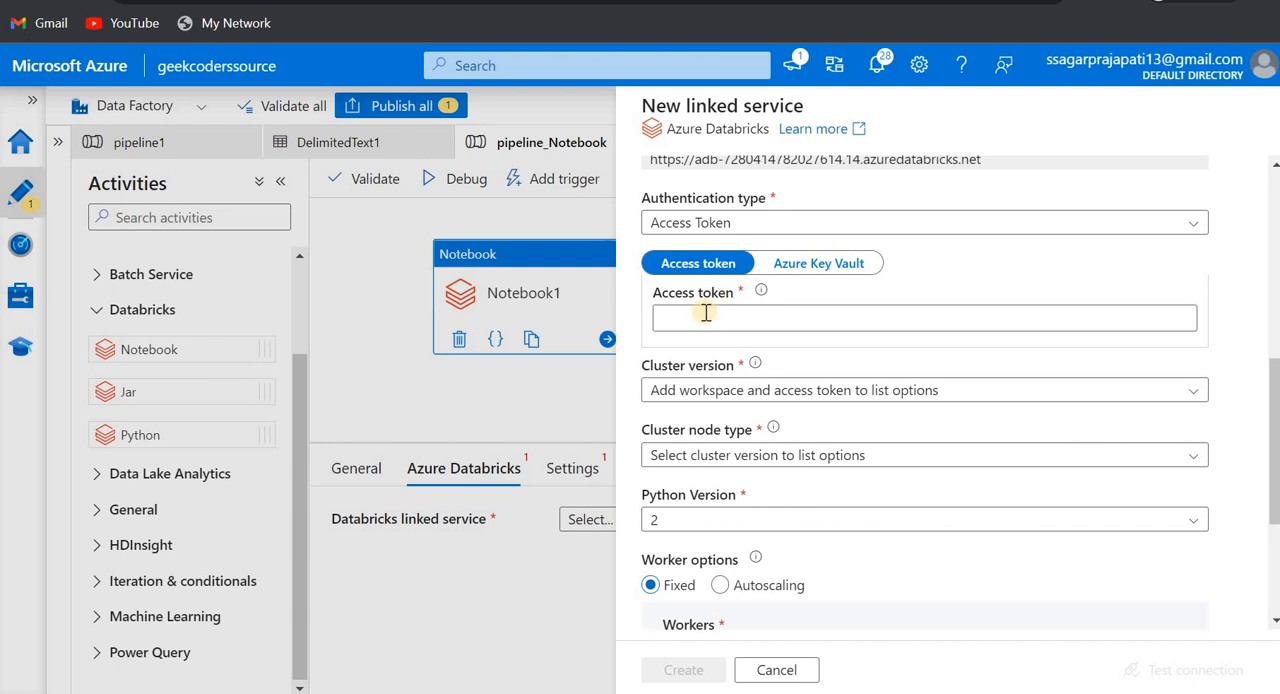
pyautogui.click(795, 268)
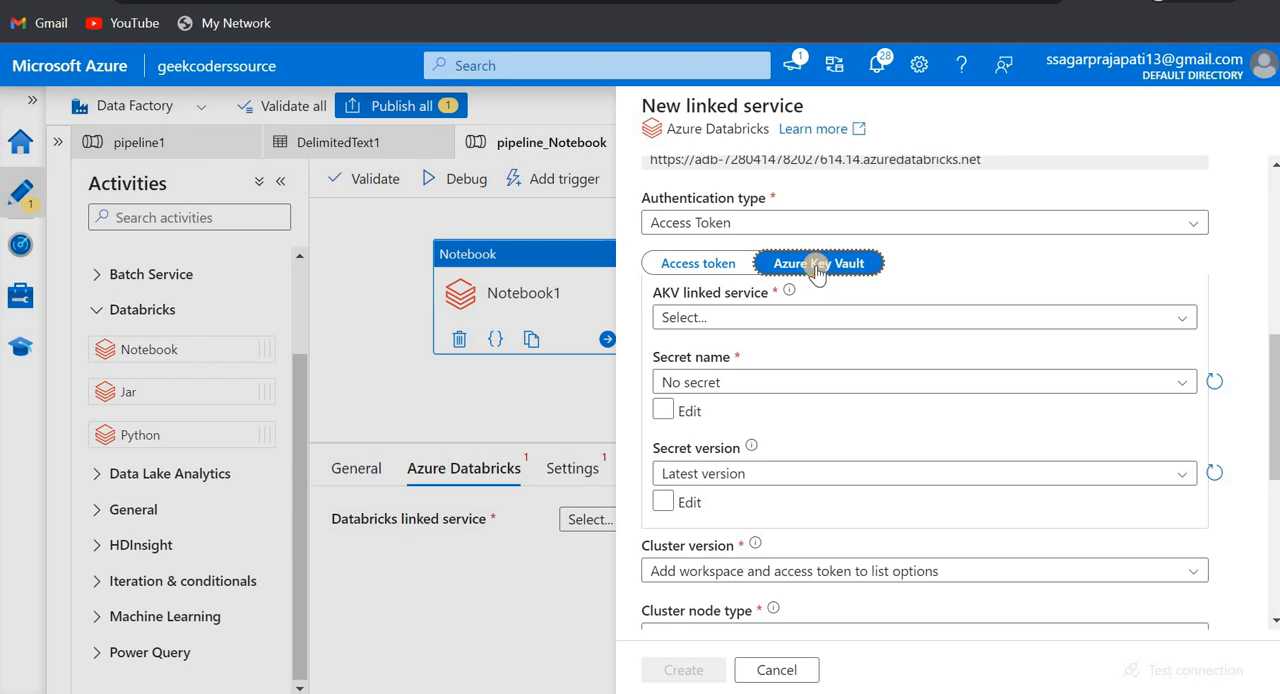
pyautogui.click(713, 276)
pyautogui.click(745, 317)
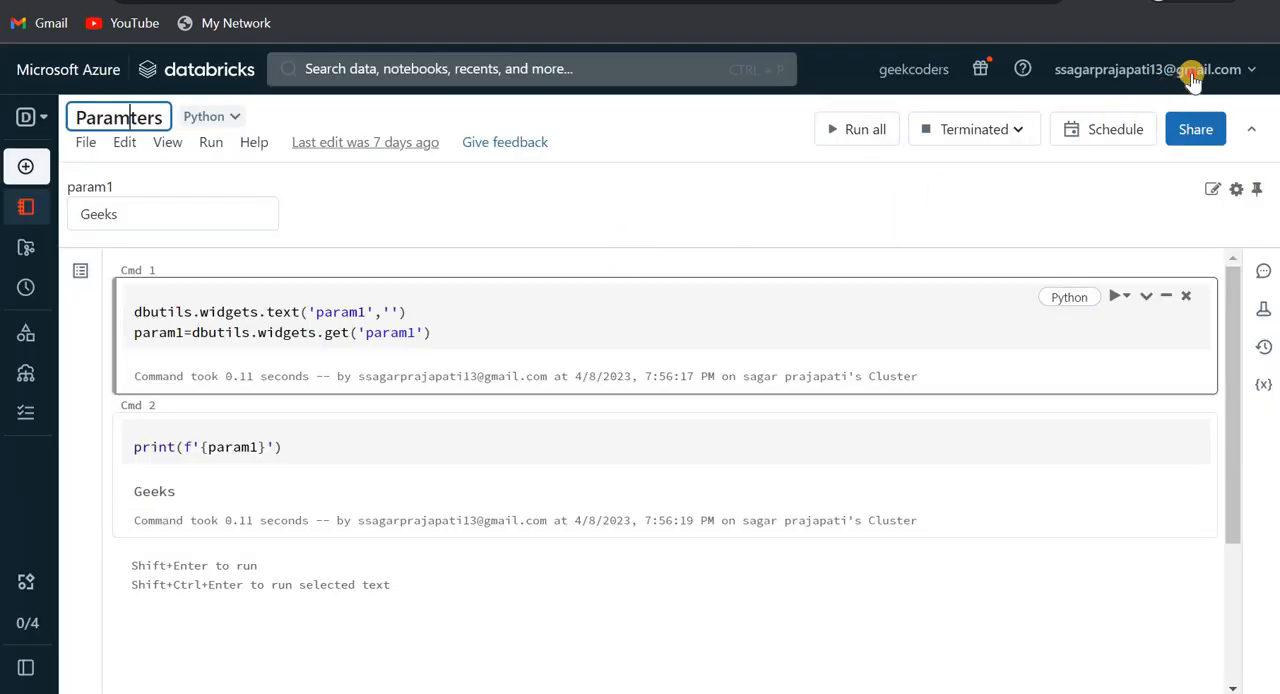
# - Generate a new personal access token in the Databricks user settings and paste it into the linked service's access token field
pyautogui.click(1192, 78)
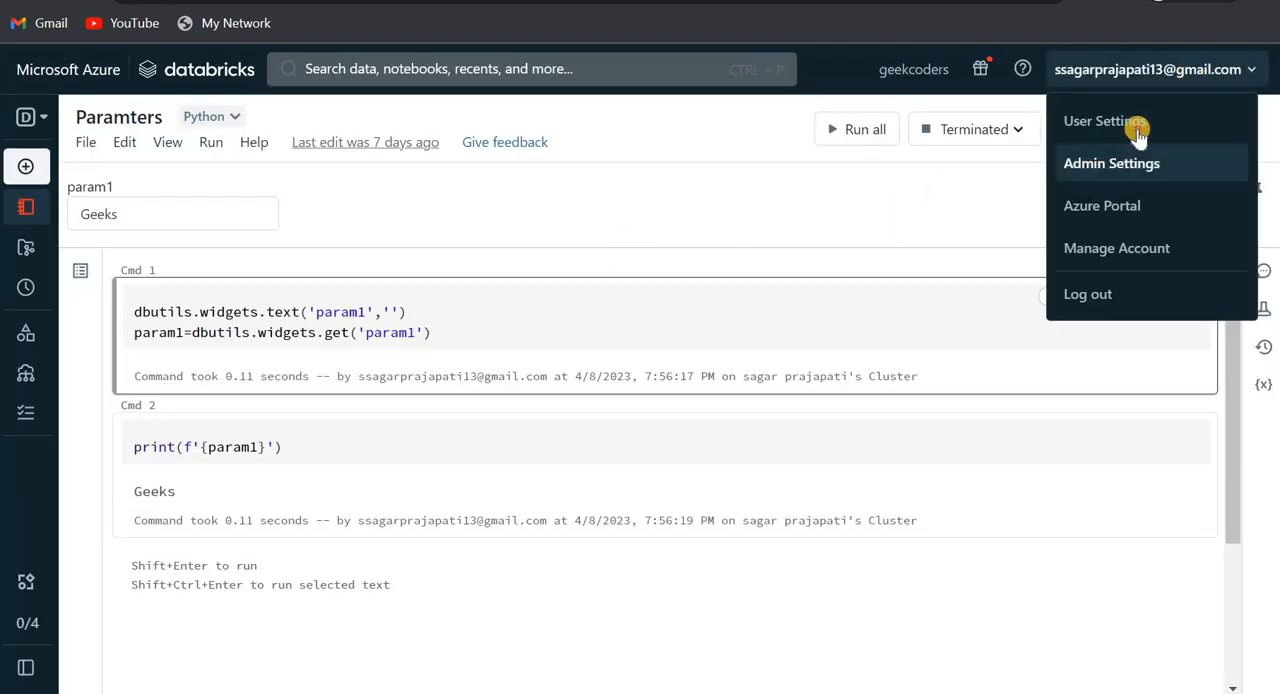
pyautogui.click(1134, 129)
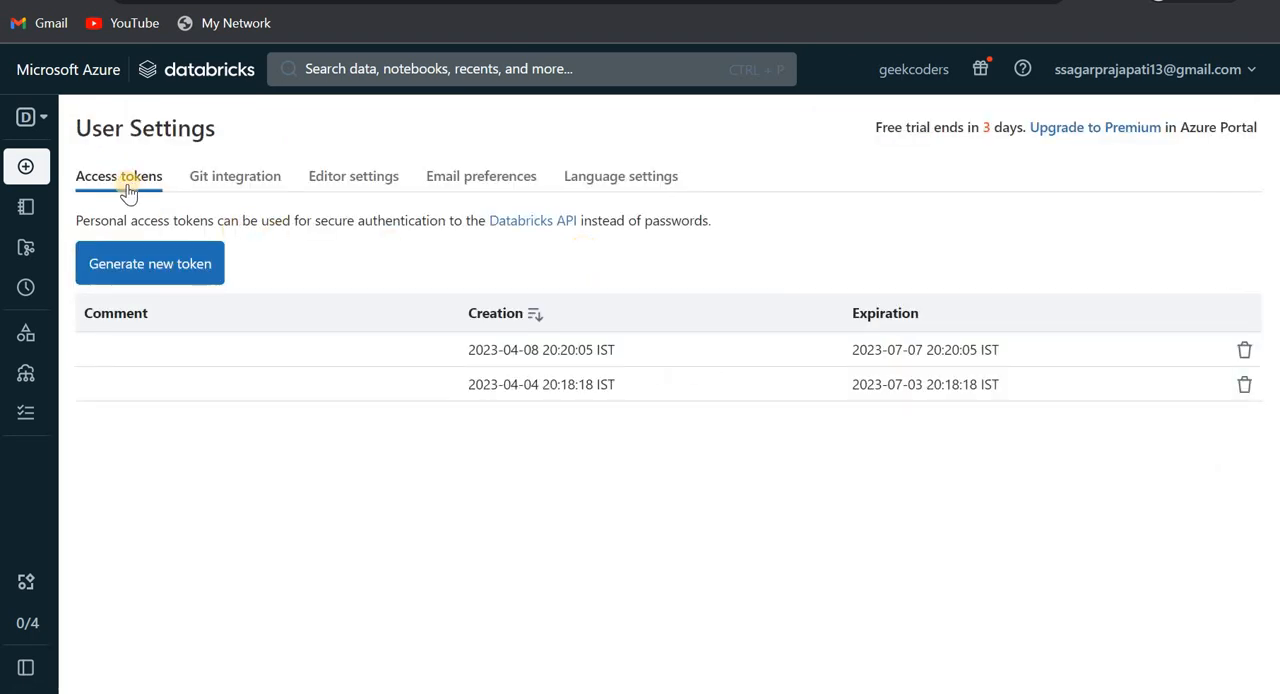
pyautogui.click(174, 262)
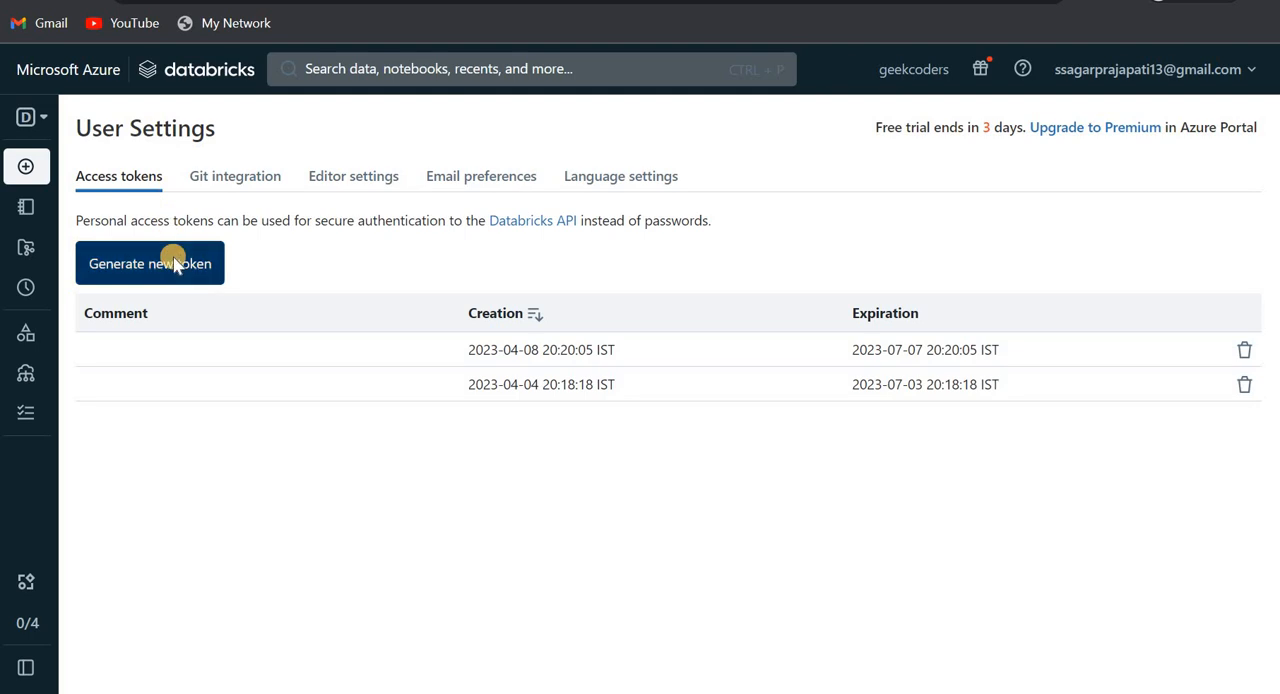
pyautogui.click(830, 374)
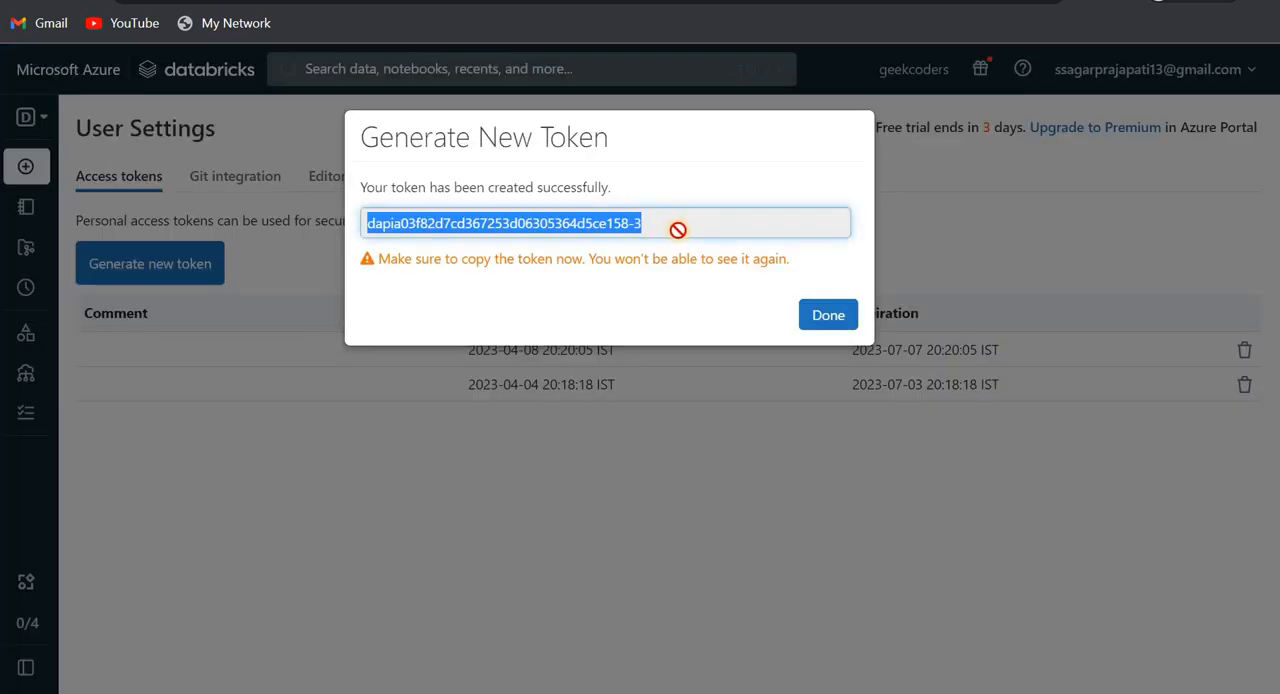
pyautogui.click(690, 318)
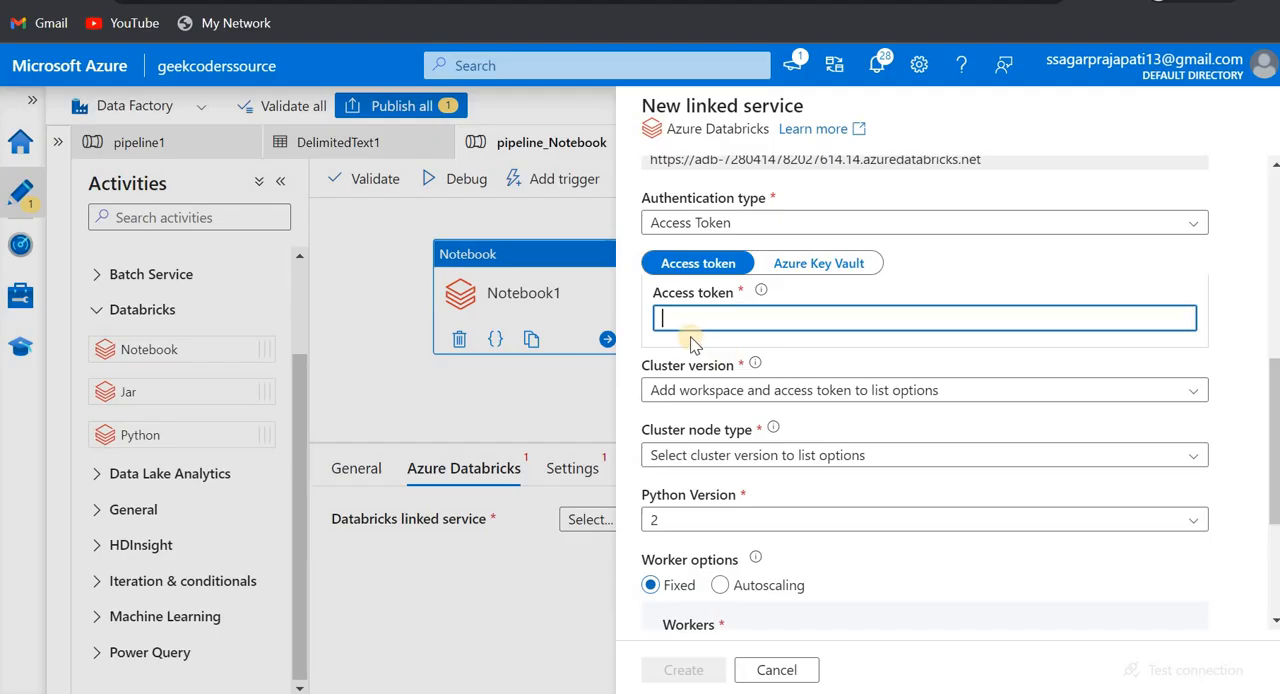
pyautogui.hotkey('ctrl', 'v')
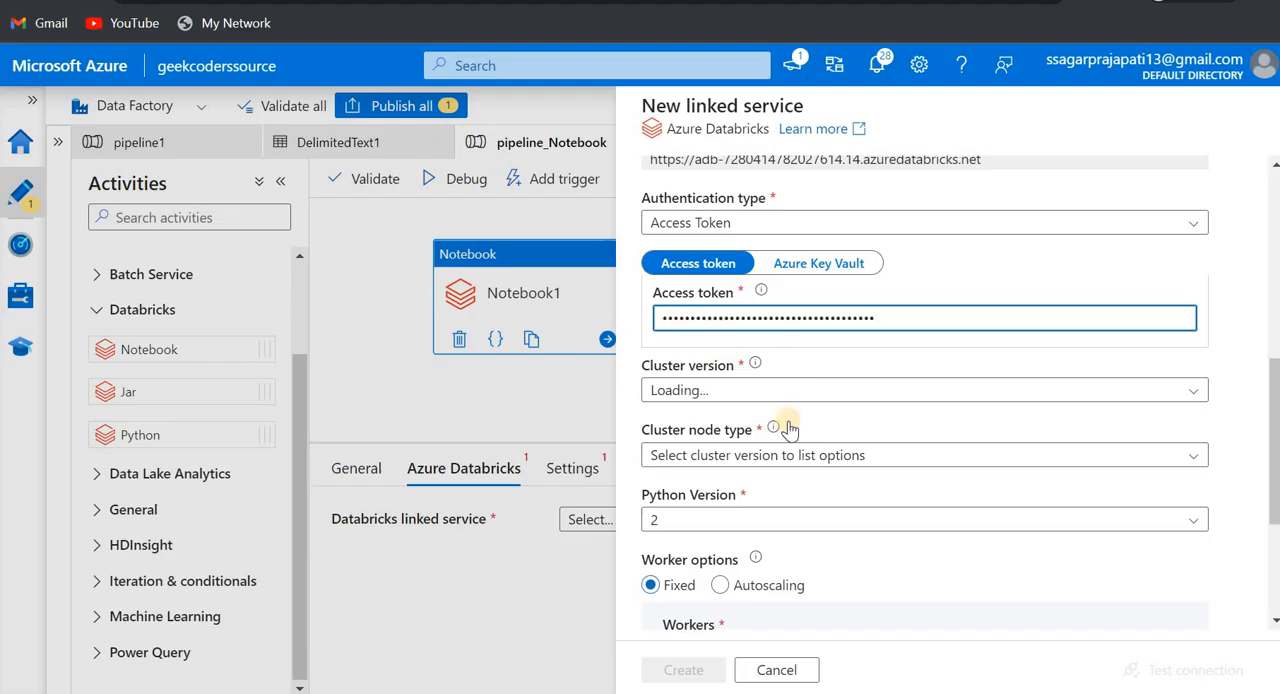
# - Set the linked service's cluster version to 11.3 LTS ML (includes Apache Spark 3.3.0, Scala 2.12)
pyautogui.scroll(-1, 786, 410)
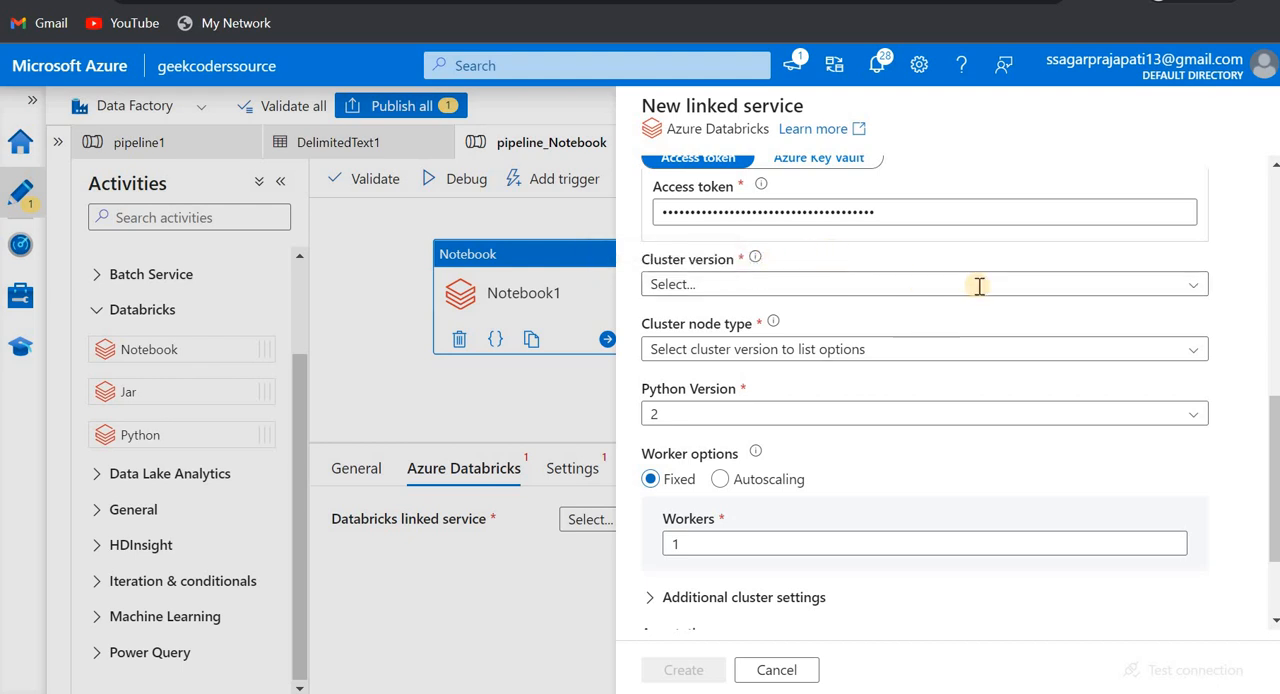
pyautogui.click(1040, 283)
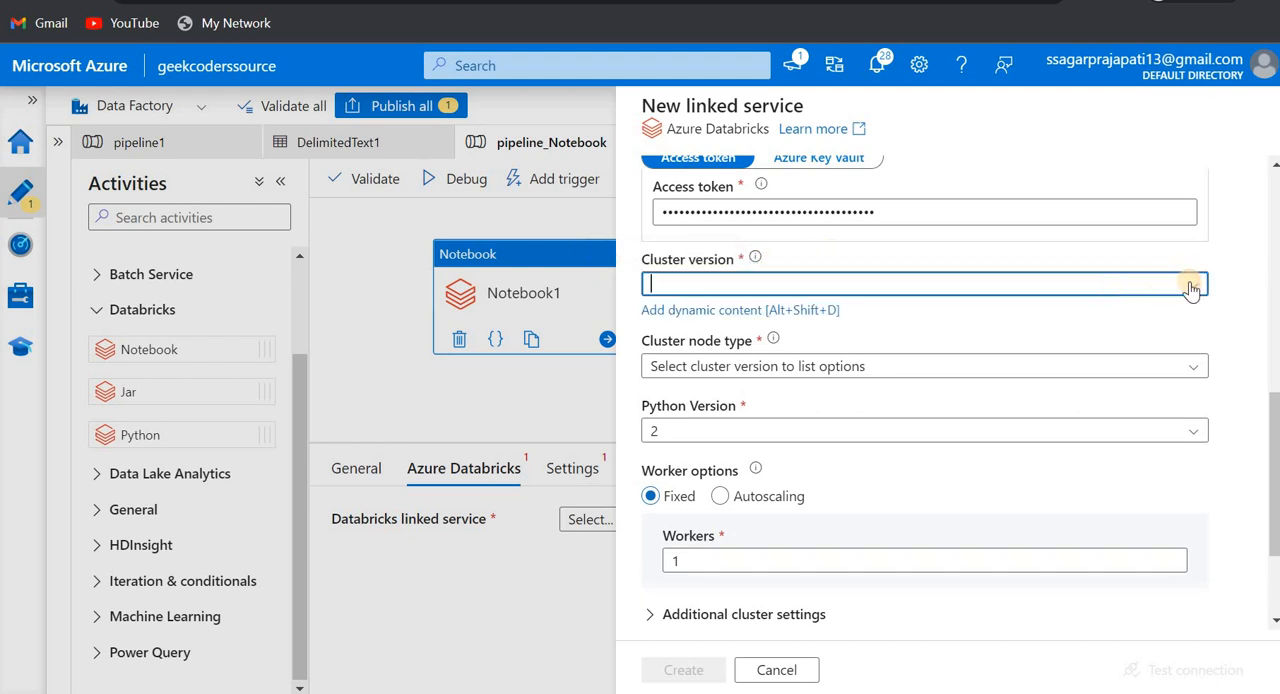
pyautogui.click(1190, 287)
pyautogui.scroll(-1, 943, 437)
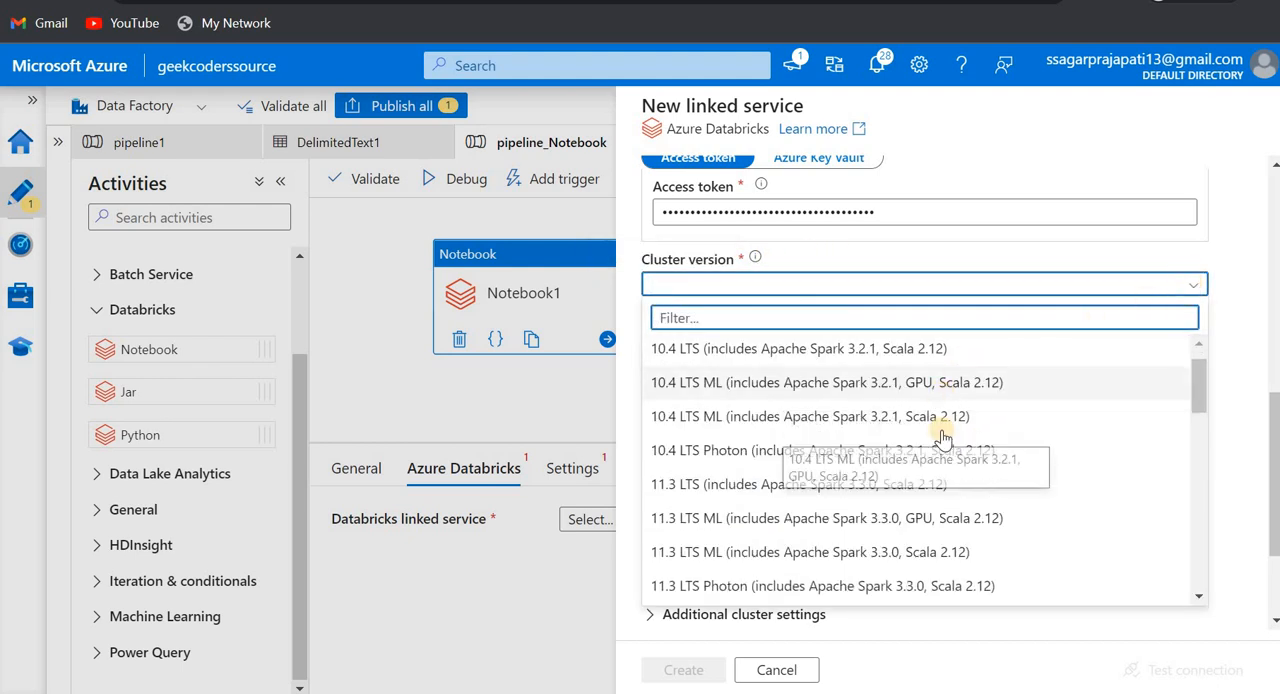
pyautogui.scroll(-3, 943, 437)
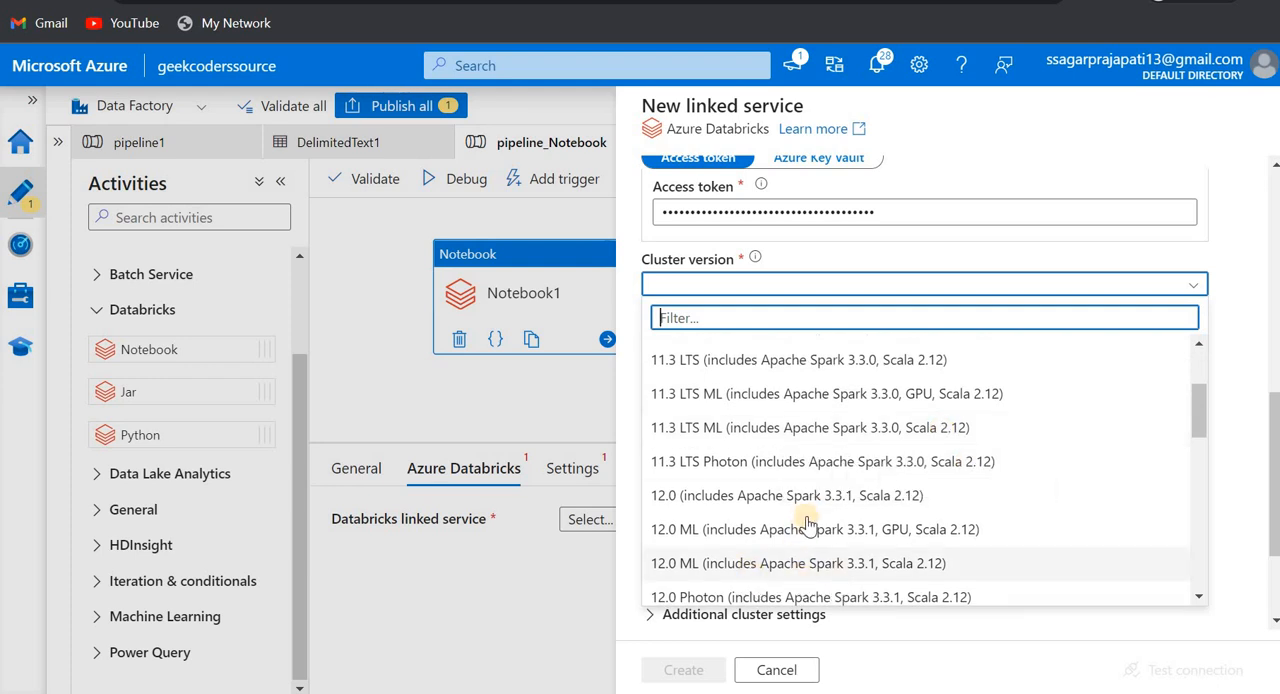
pyautogui.click(922, 428)
# - Set the cluster node type to Standard_DS3_v2 and the Python version to 3
pyautogui.scroll(-1, 920, 428)
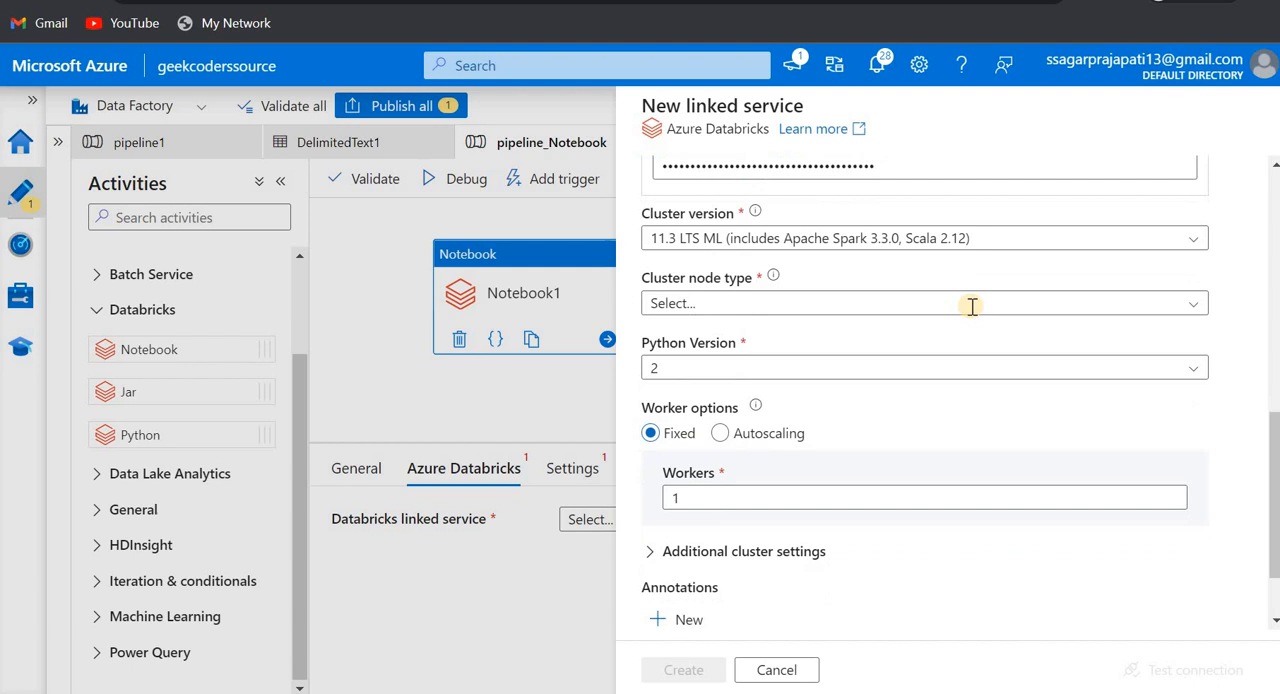
pyautogui.click(1200, 304)
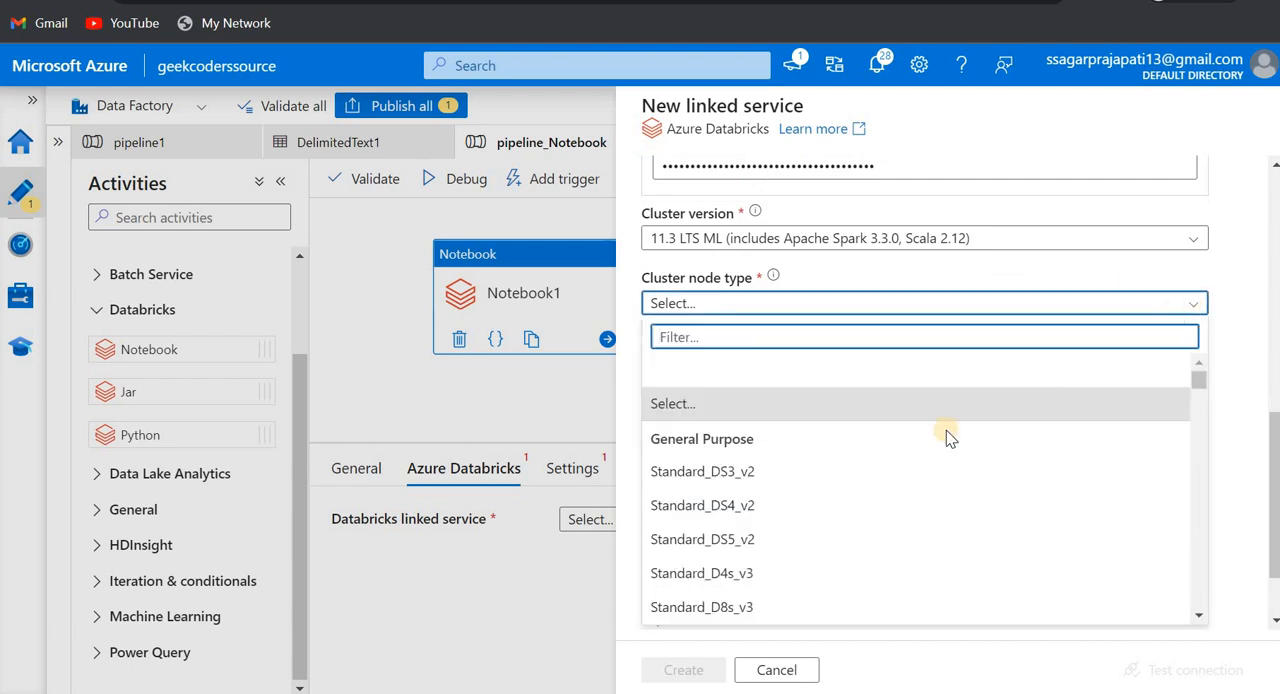
pyautogui.click(866, 474)
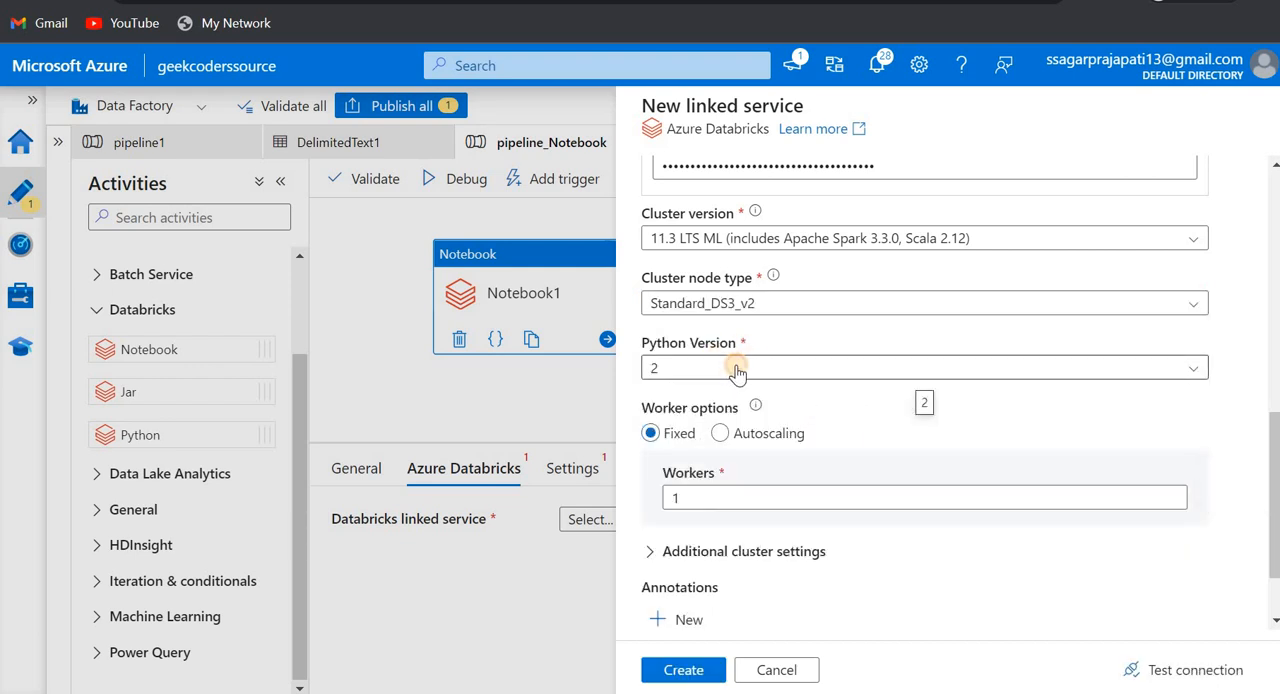
pyautogui.click(736, 370)
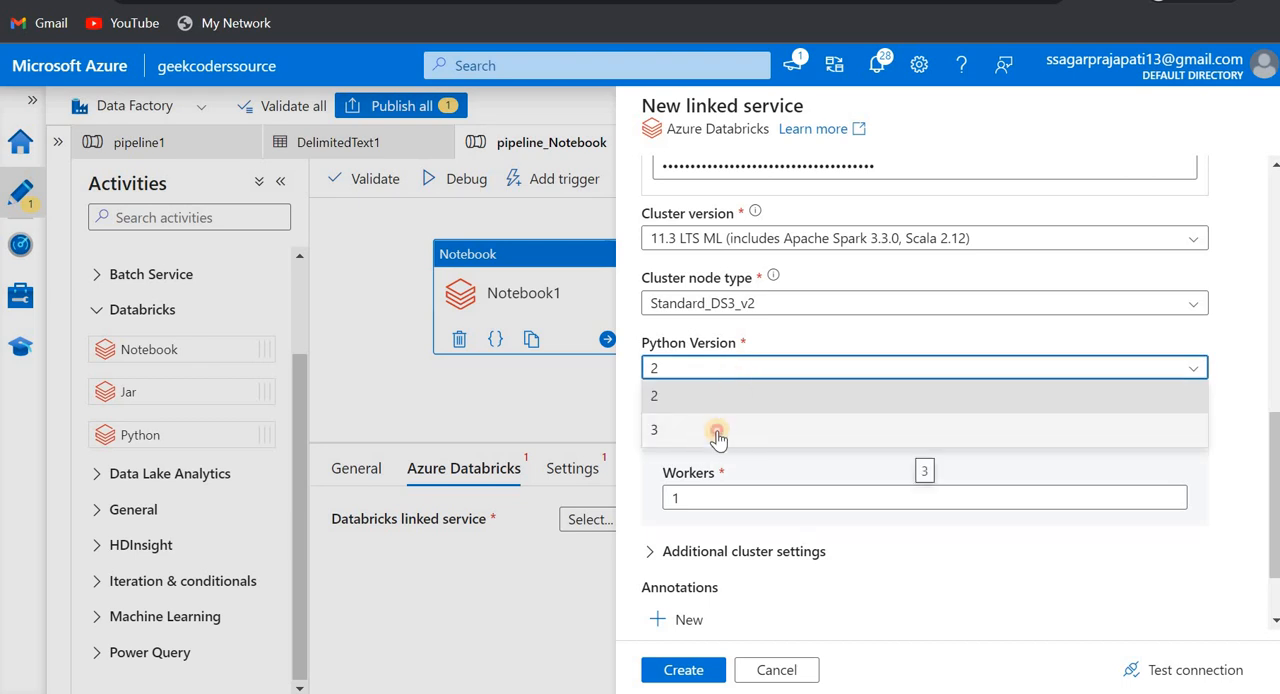
pyautogui.click(717, 437)
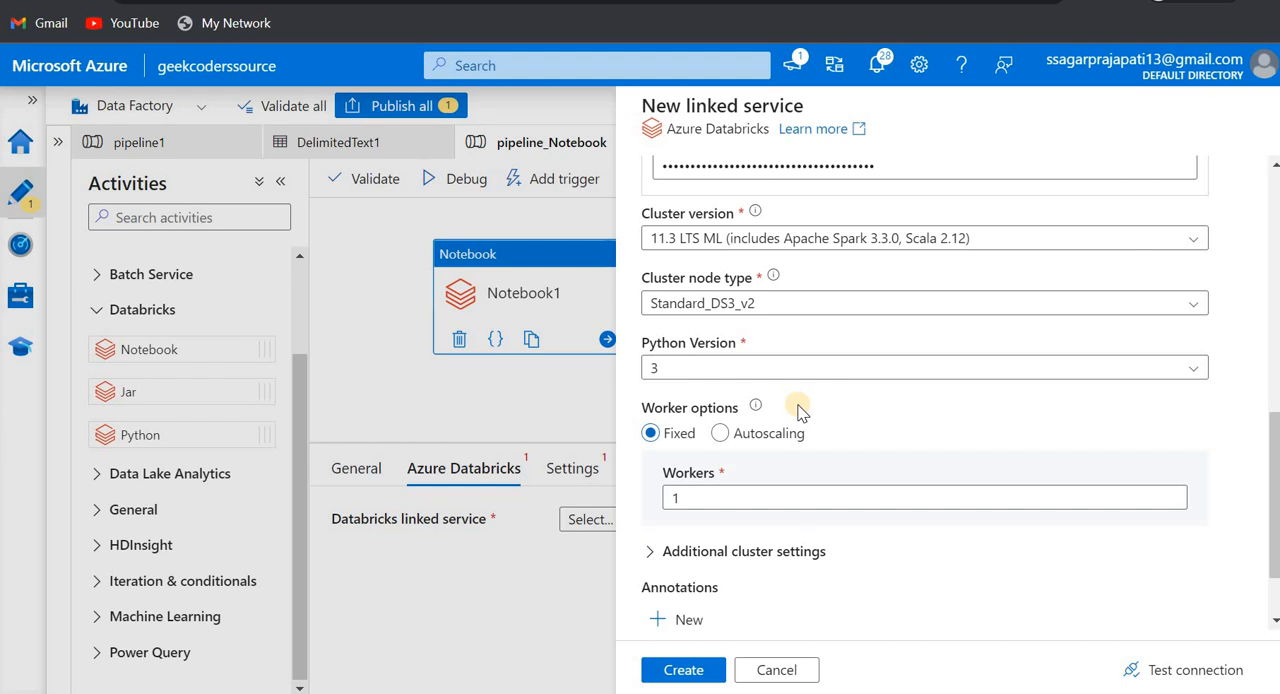
# - Examine the worker options and the additional cluster settings, from Spark configuration and environment variables to the cluster driver node type choices
pyautogui.click(722, 436)
pyautogui.scroll(-1, 860, 440)
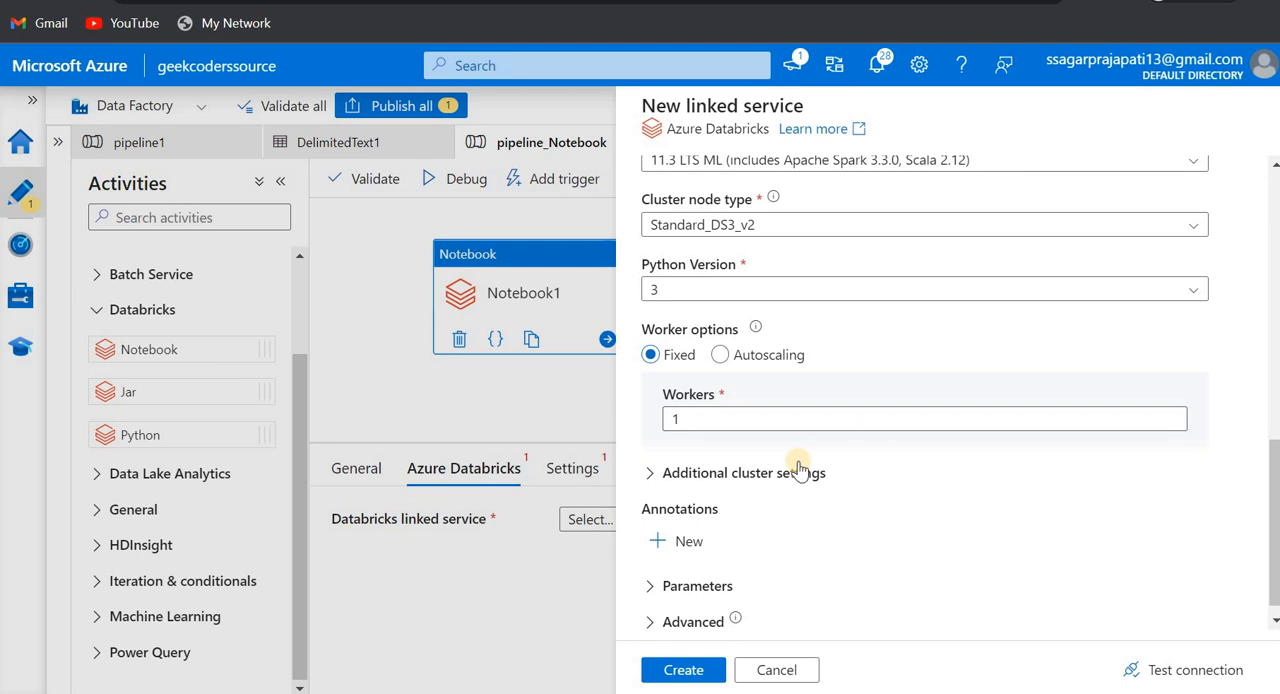
pyautogui.scroll(-1, 660, 458)
pyautogui.click(650, 457)
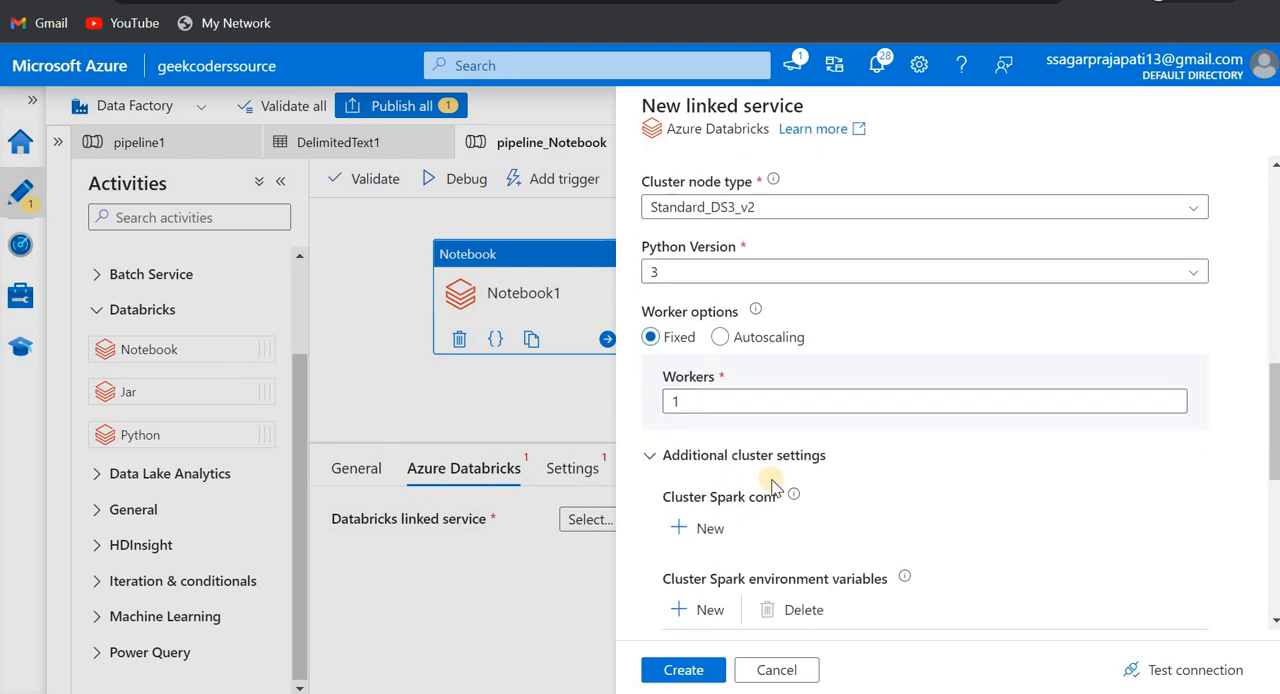
pyautogui.scroll(-1, 784, 402)
pyautogui.scroll(-2, 805, 455)
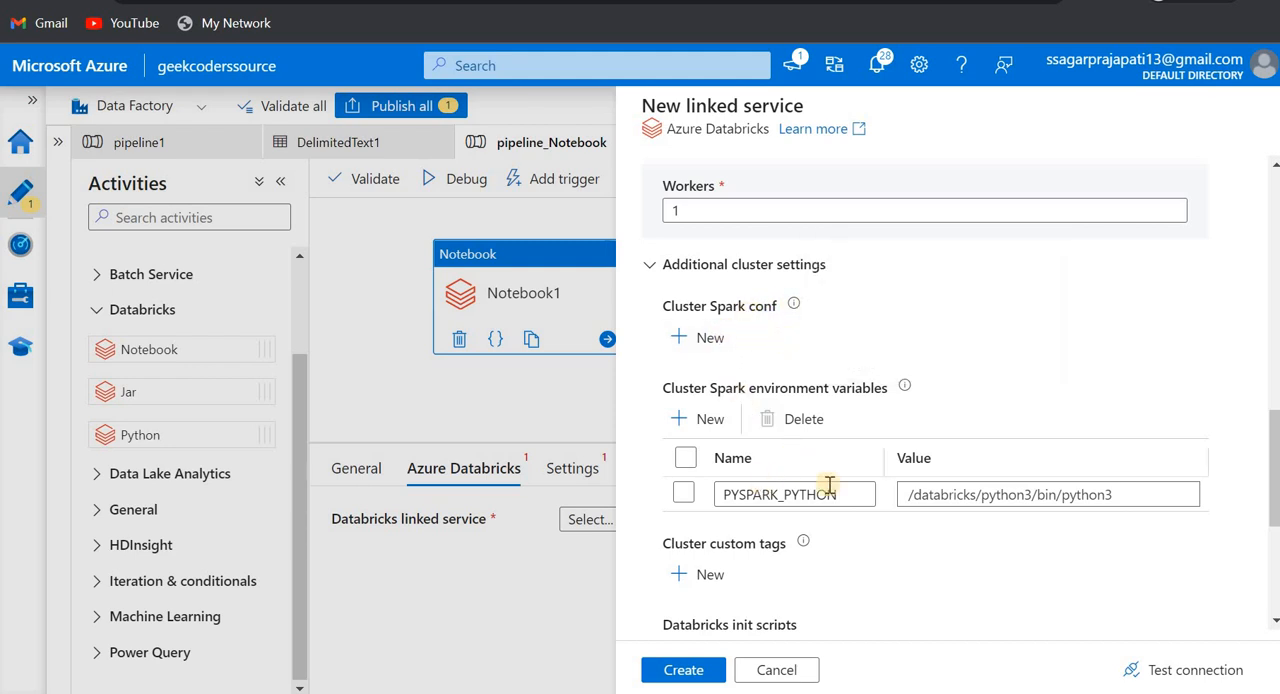
pyautogui.scroll(-2, 770, 440)
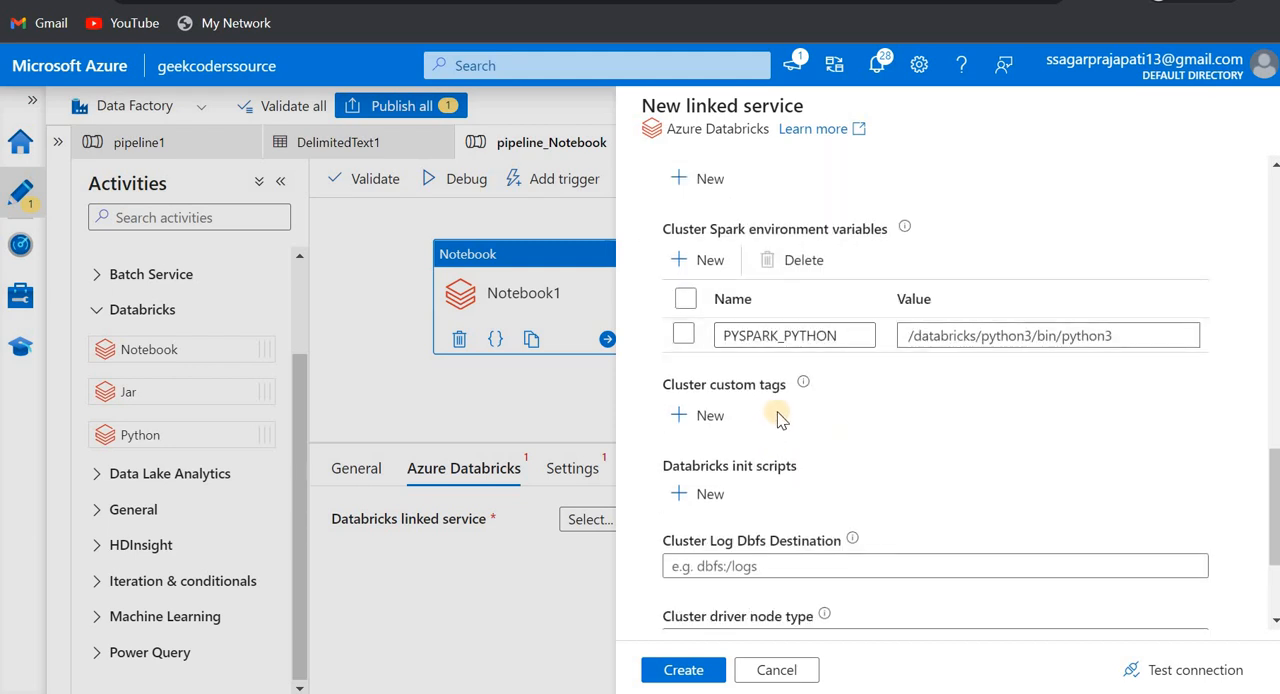
pyautogui.scroll(-1, 777, 411)
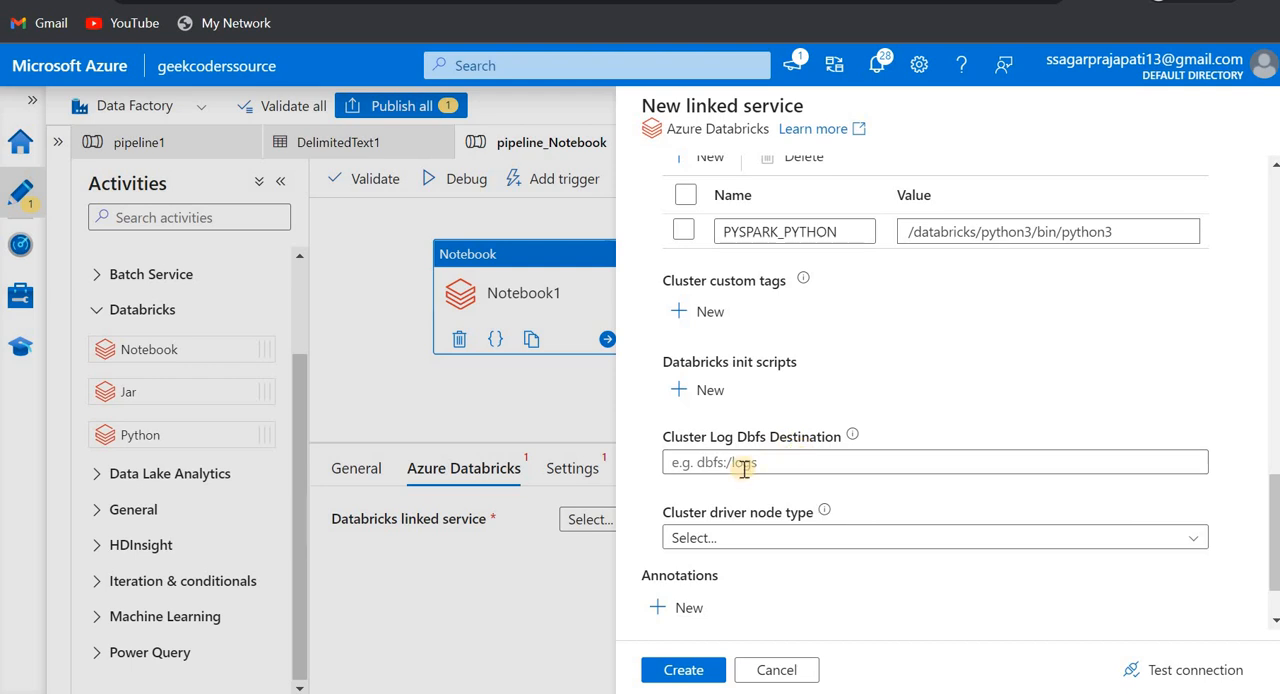
pyautogui.scroll(-1, 760, 460)
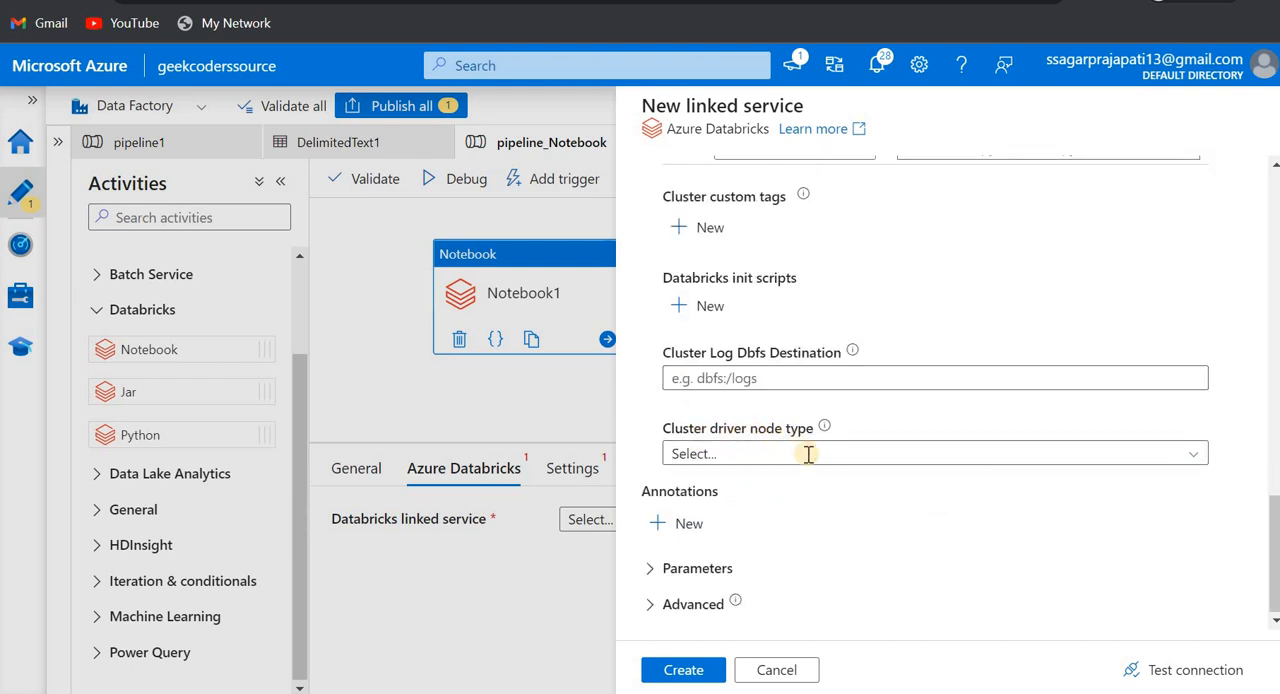
pyautogui.click(808, 454)
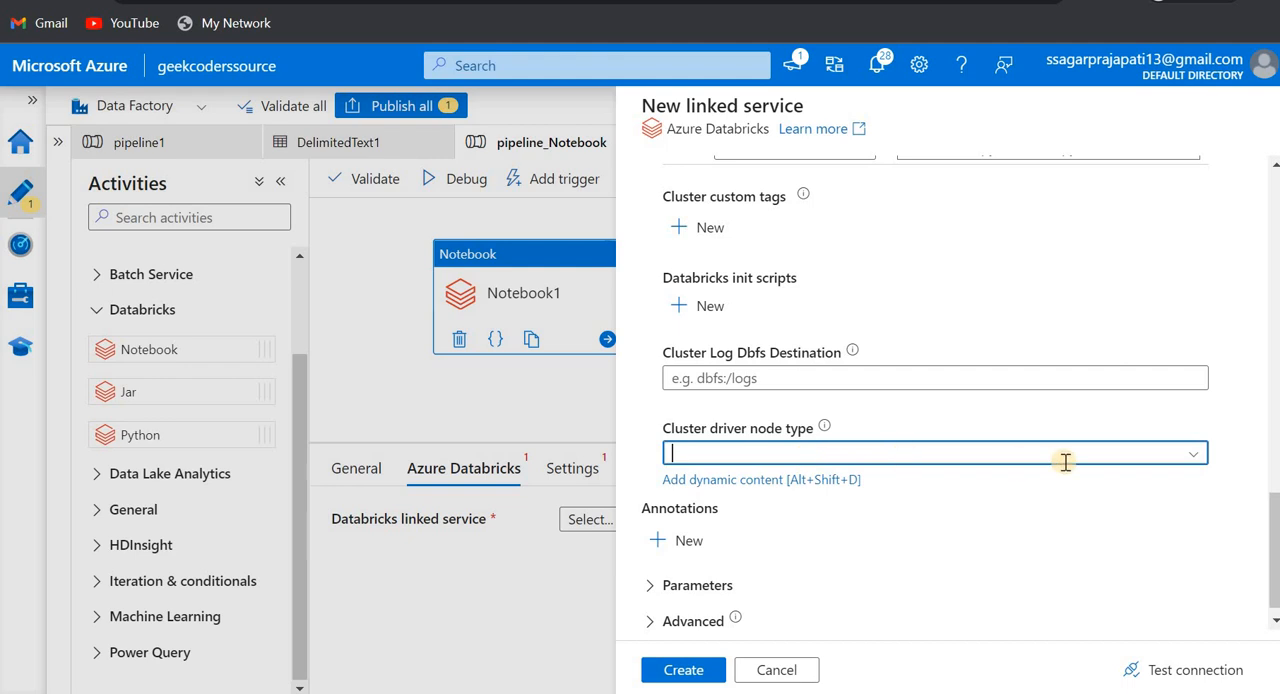
pyautogui.click(1193, 455)
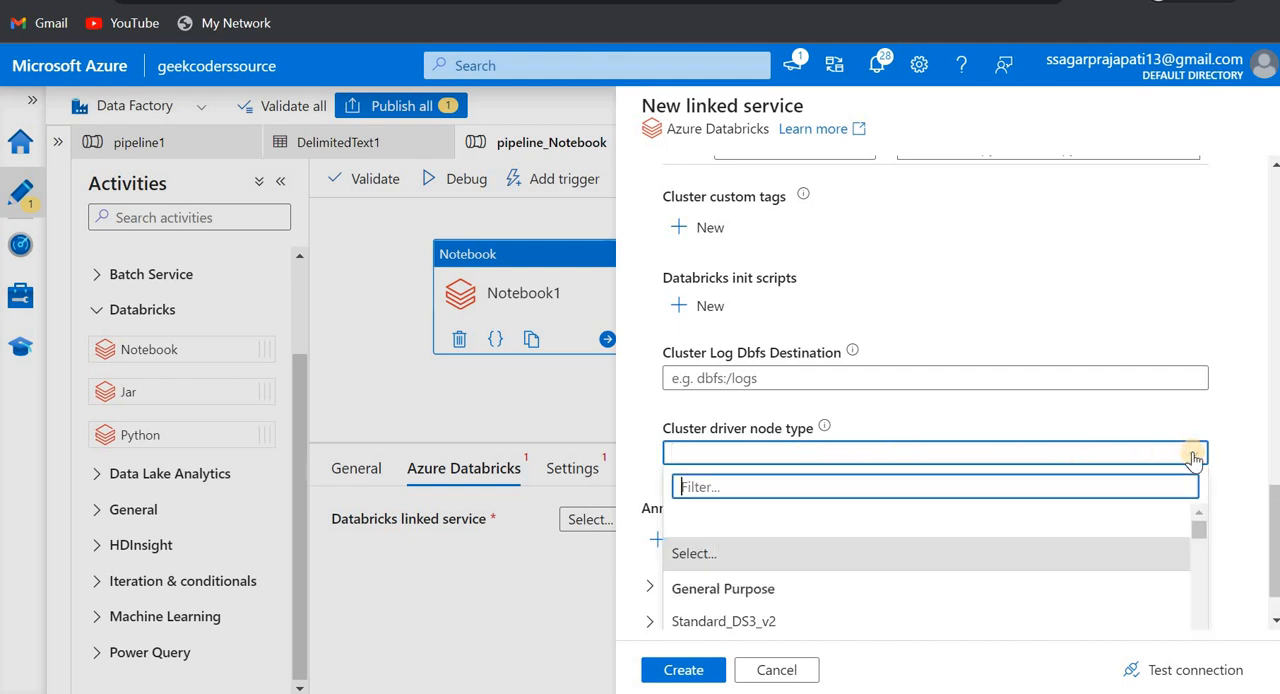
pyautogui.click(1008, 431)
# - Change the linked service's cluster selection to Existing interactive cluster and open the choices for the existing cluster ID
pyautogui.scroll(10, 921, 445)
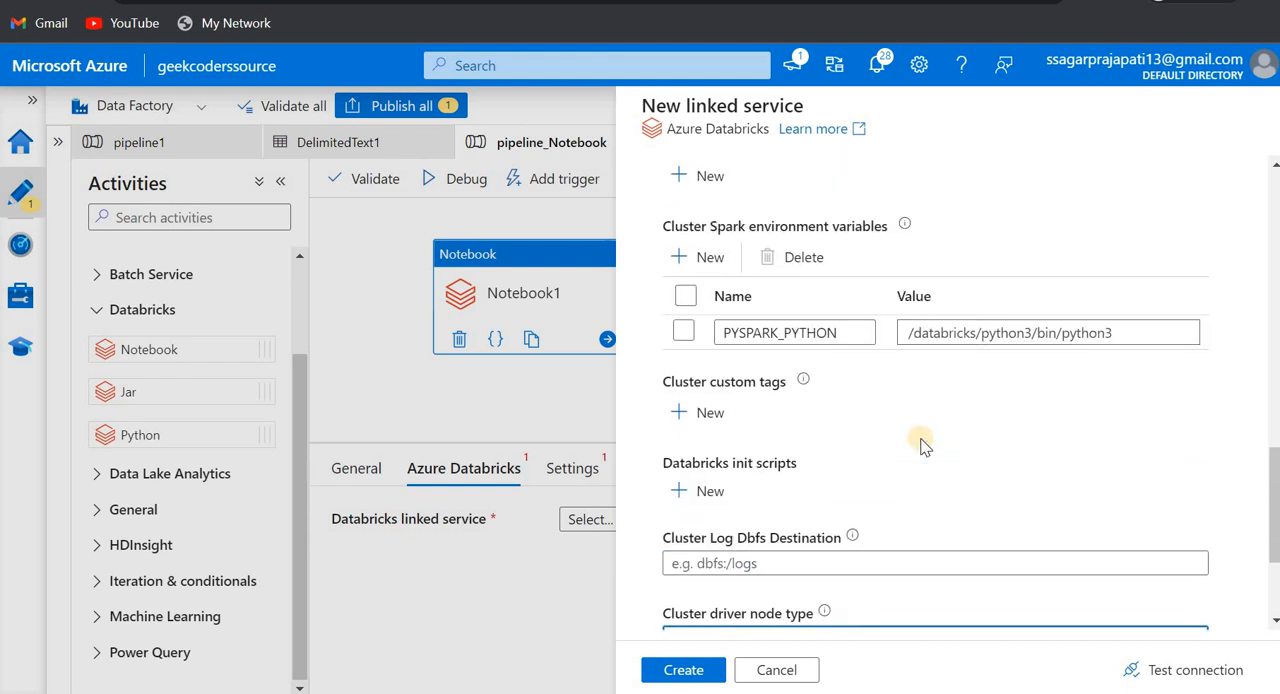
pyautogui.scroll(5, 921, 440)
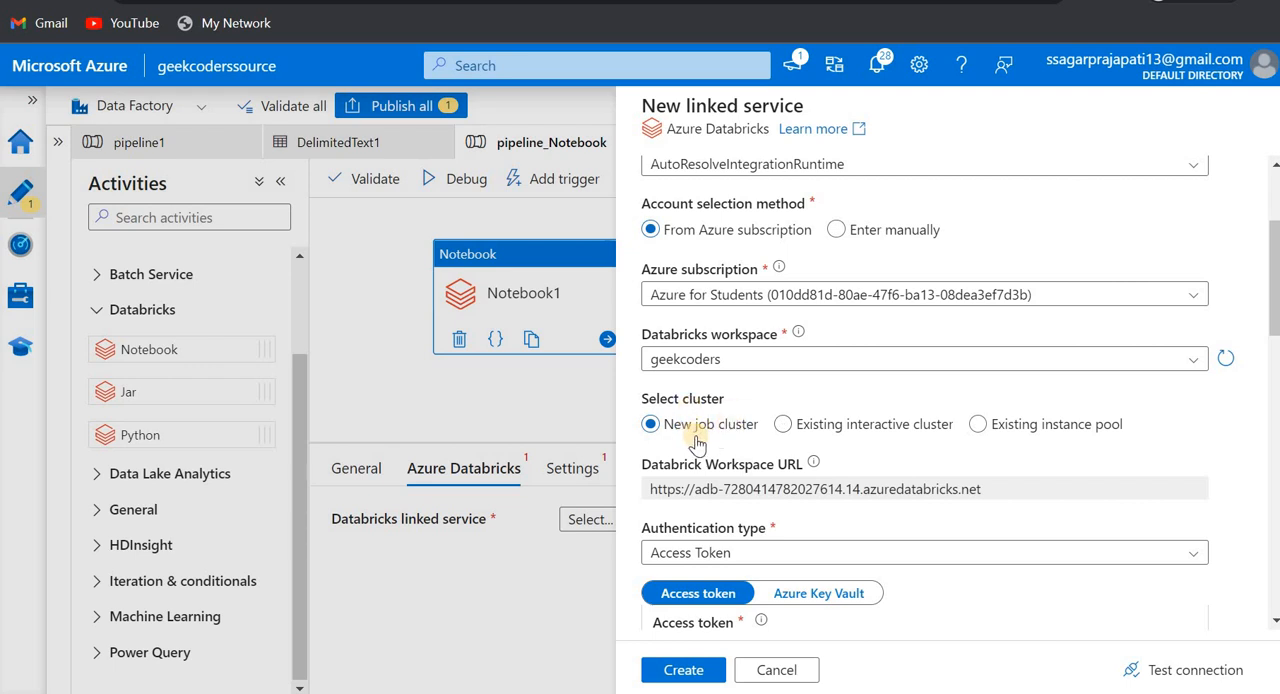
pyautogui.scroll(-4, 697, 443)
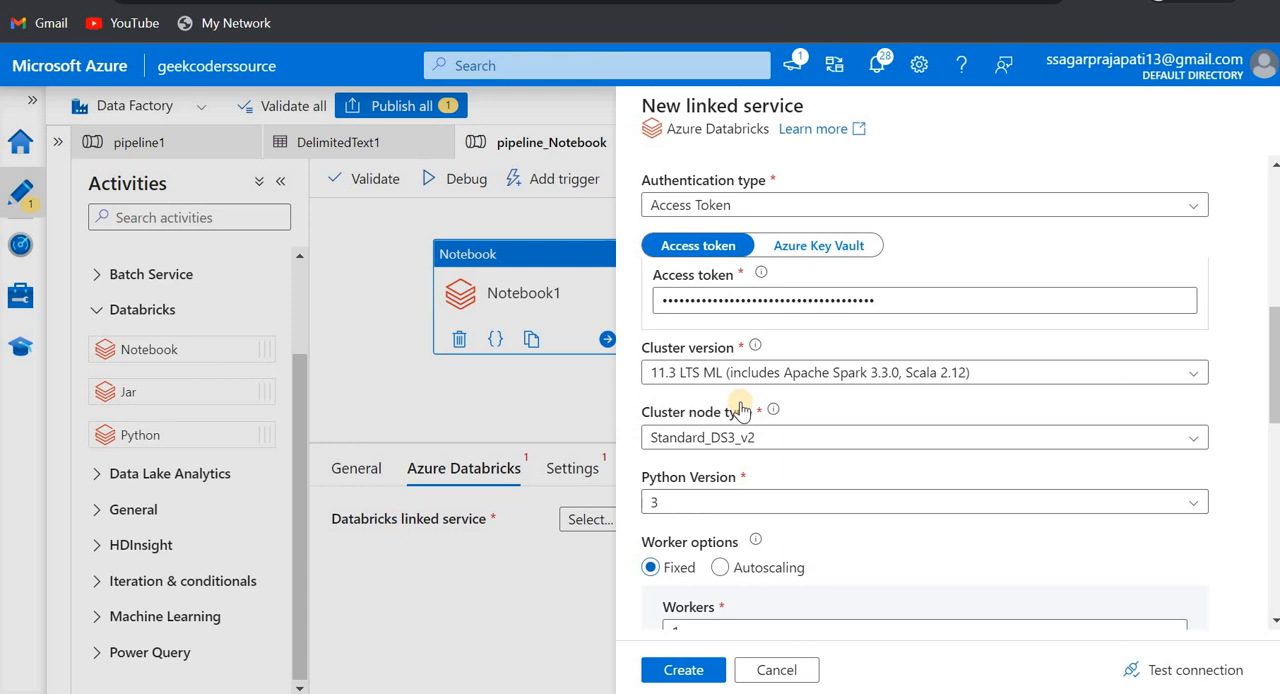
pyautogui.scroll(4, 740, 410)
pyautogui.scroll(-1, 636, 408)
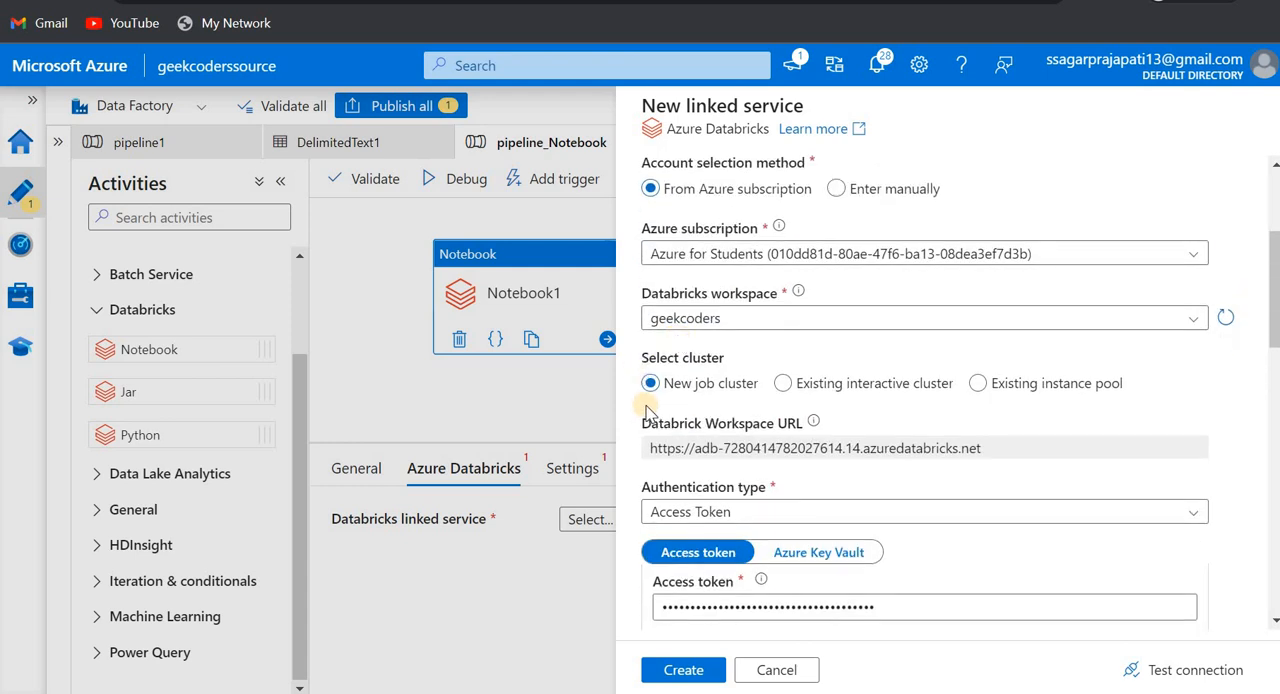
pyautogui.click(783, 384)
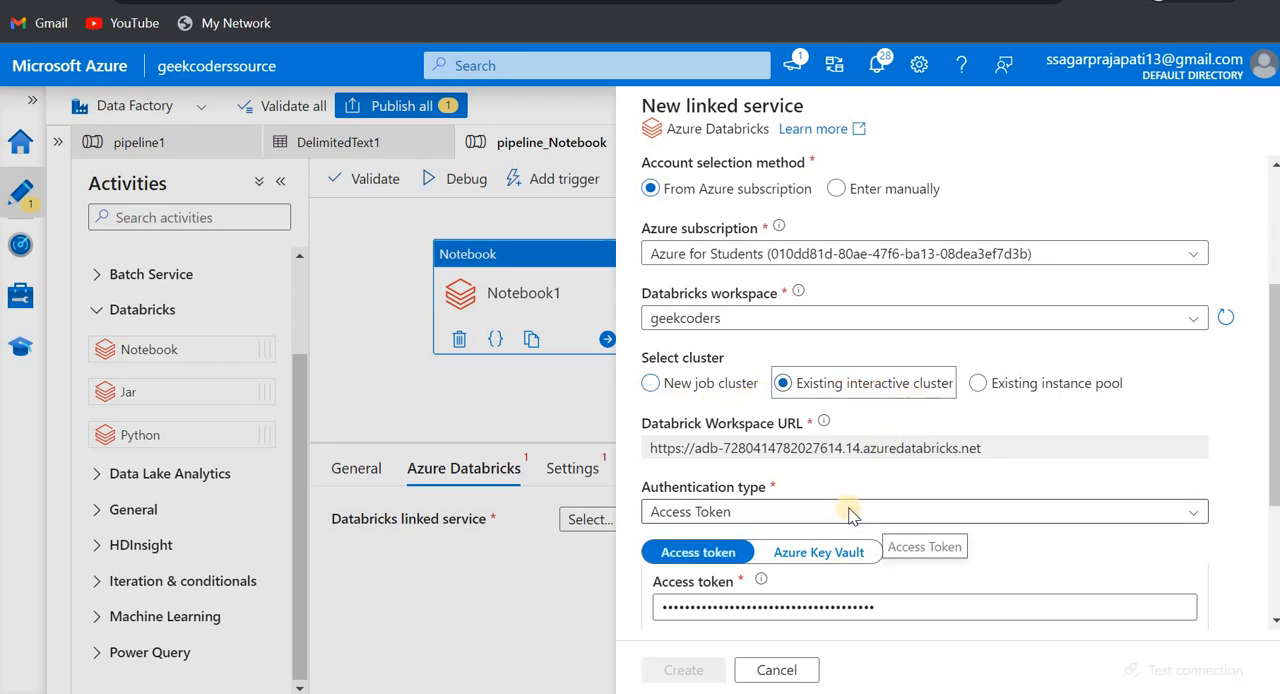
pyautogui.scroll(-3, 848, 513)
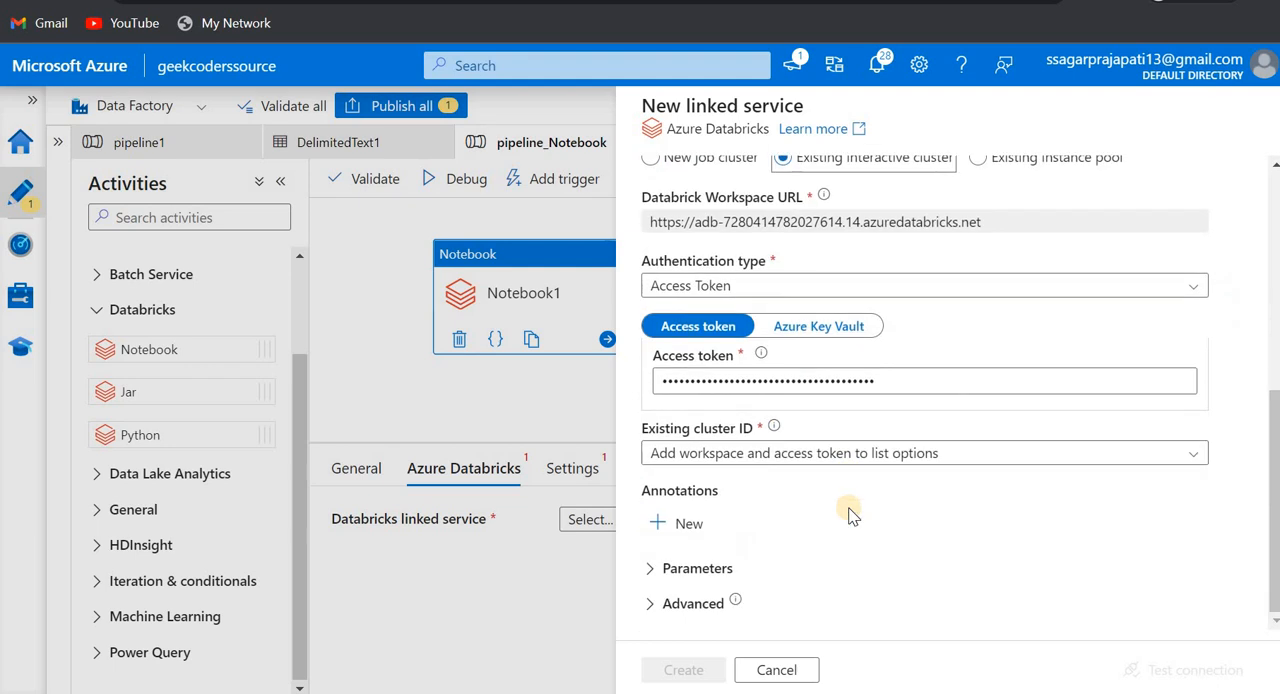
pyautogui.click(1197, 453)
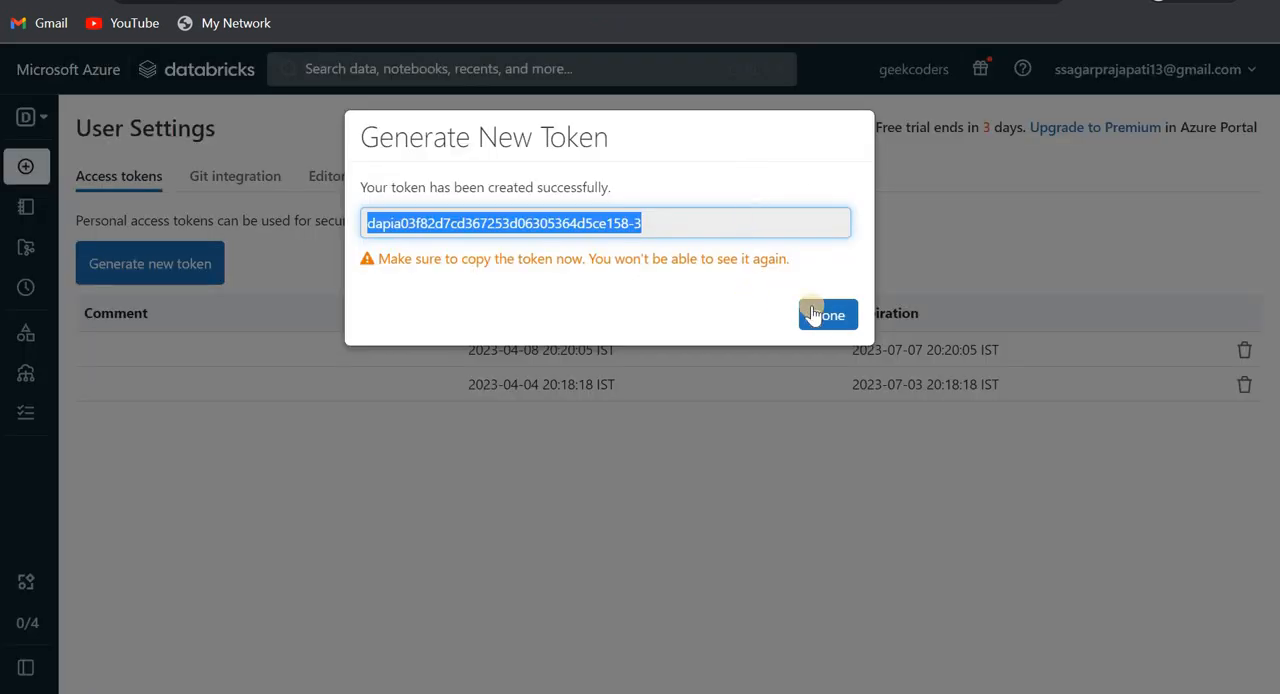
# - Switch to Databricks and open the configuration of the existing all-purpose compute cluster
pyautogui.click(823, 314)
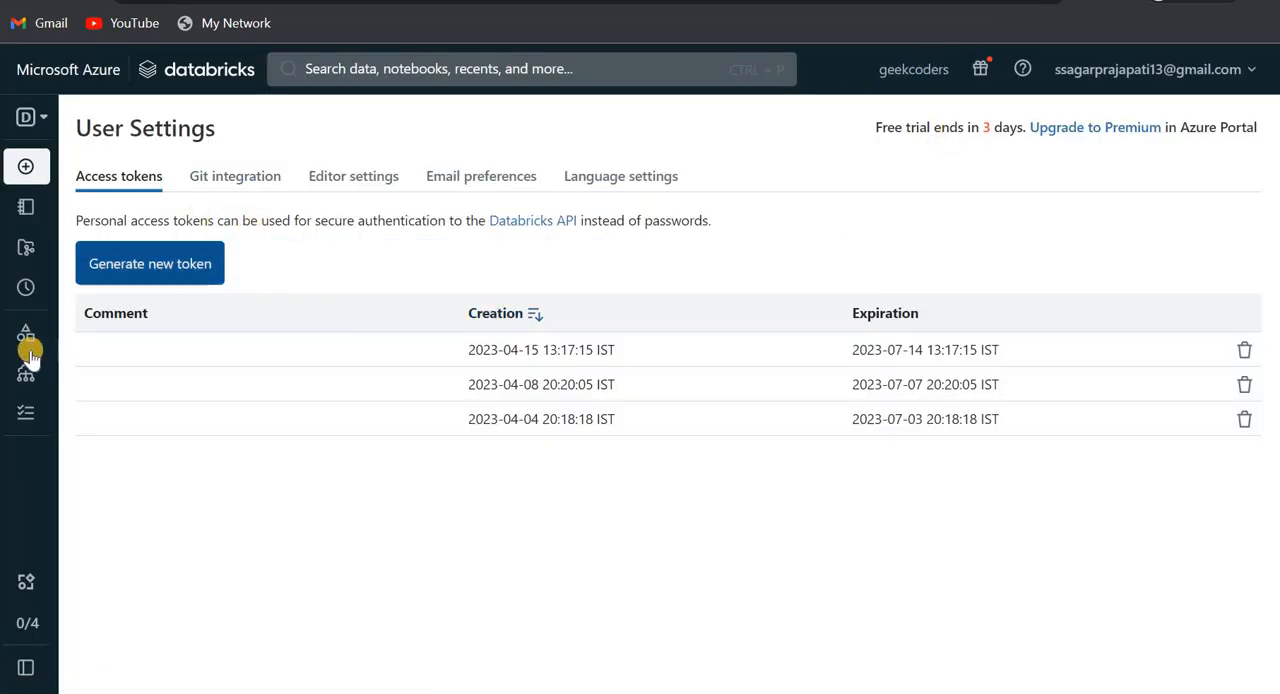
pyautogui.moveTo(44, 384)
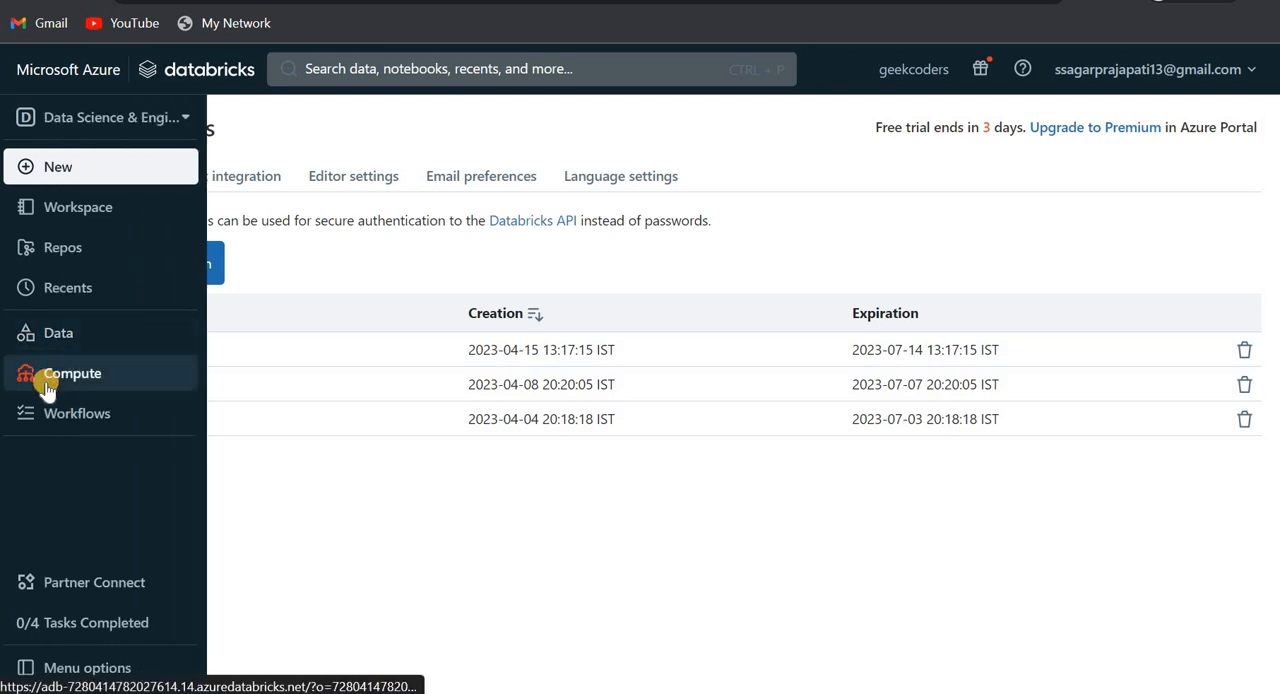
pyautogui.click(46, 386)
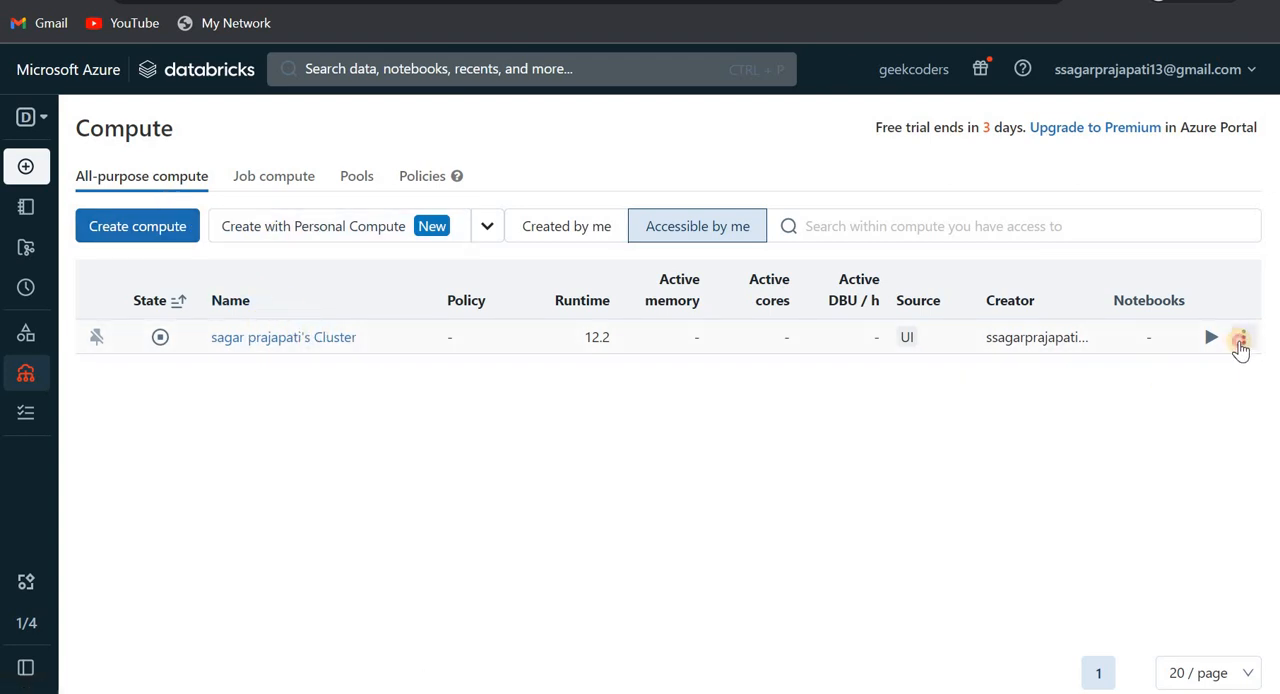
pyautogui.click(228, 340)
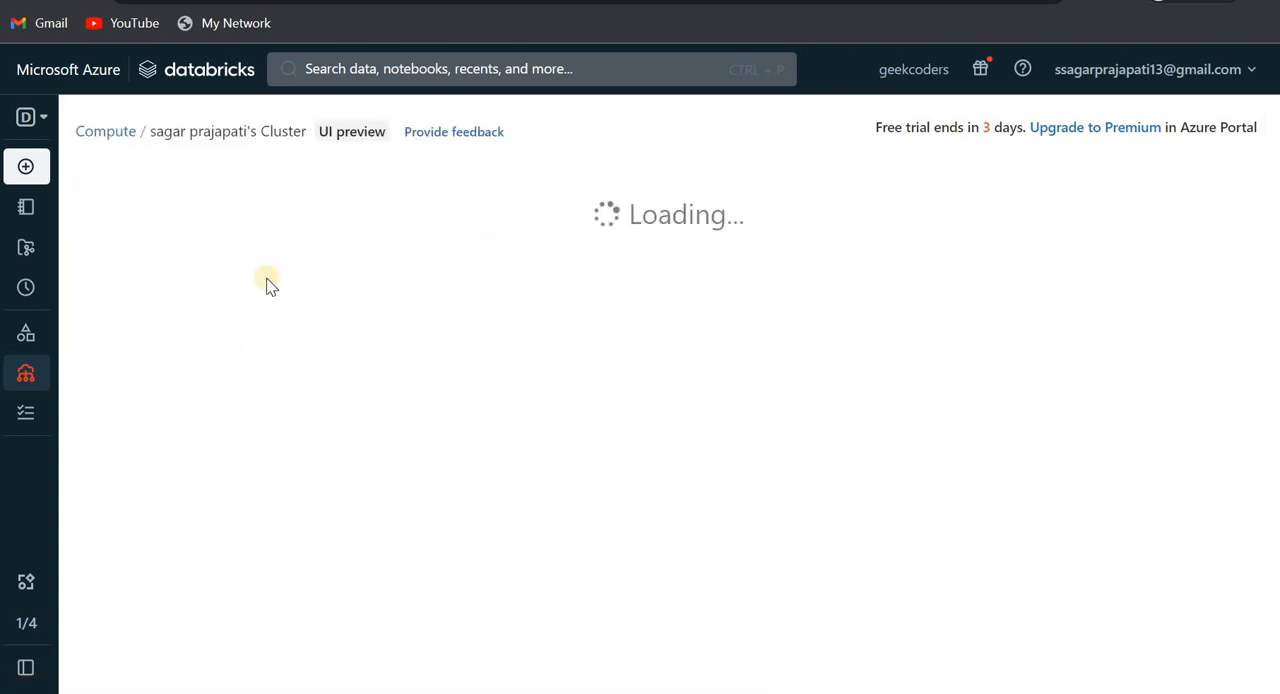
# - Expand the cluster's advanced options and show its JDBC/ODBC connection details
pyautogui.scroll(-3, 222, 293)
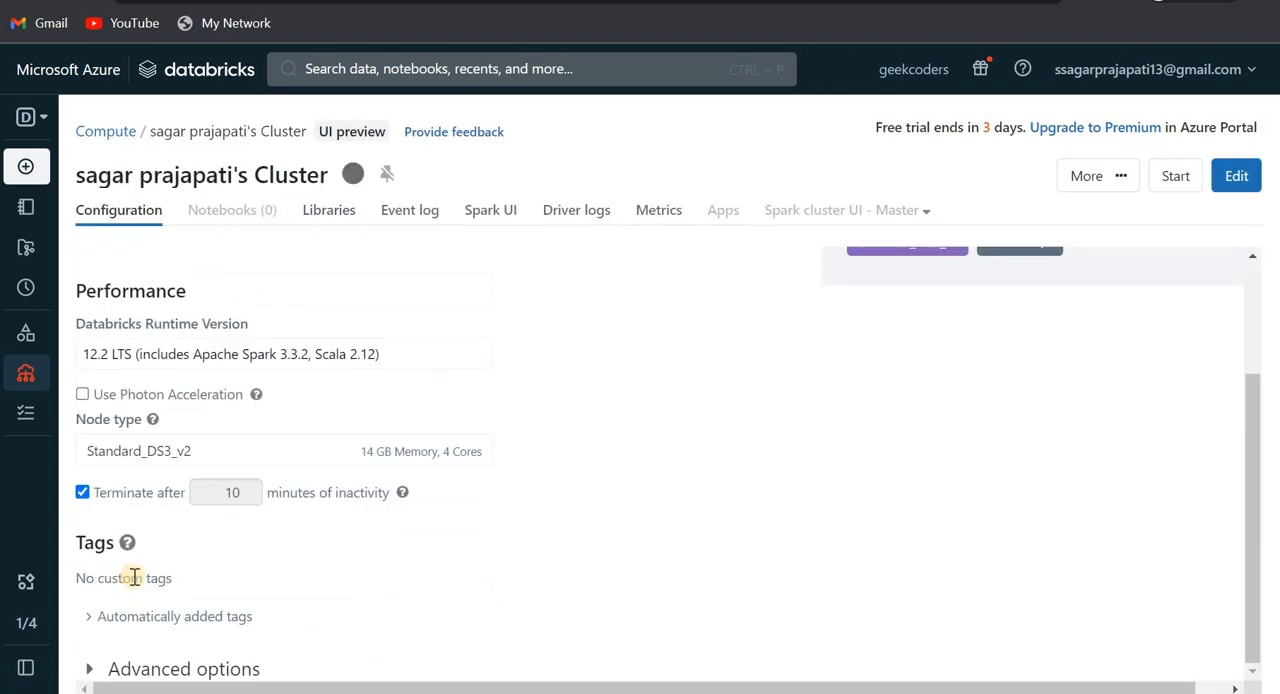
pyautogui.click(100, 669)
pyautogui.scroll(-5, 277, 628)
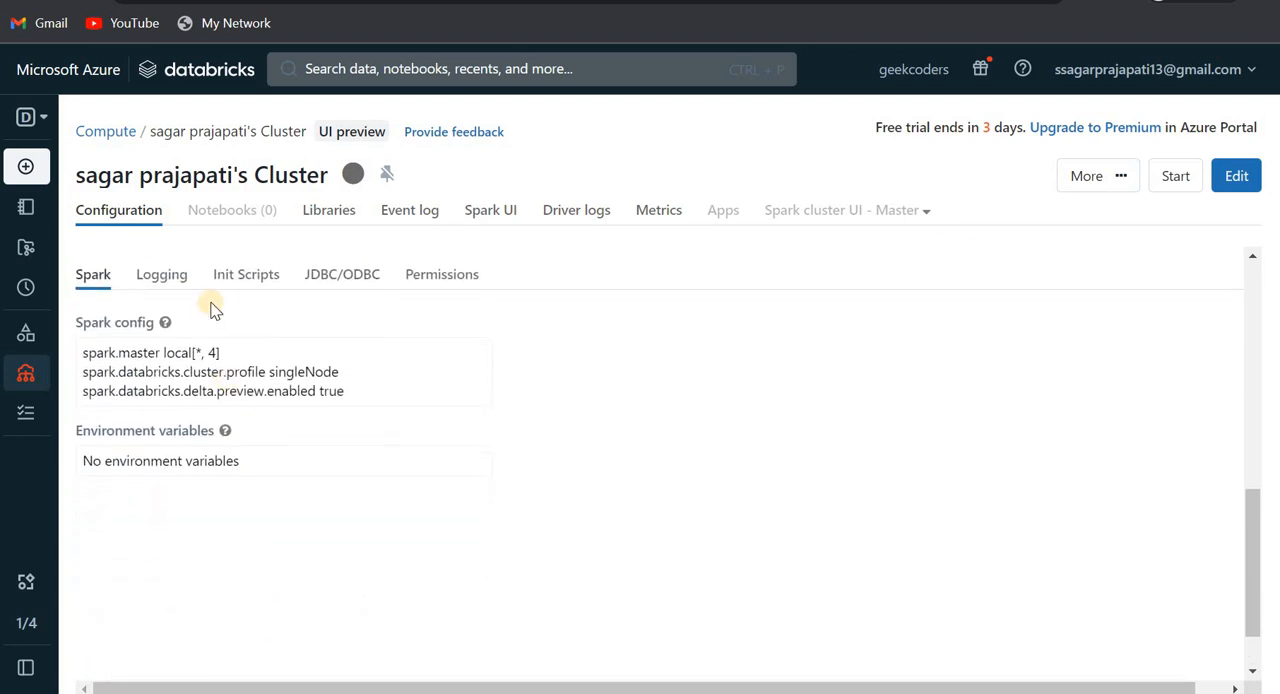
pyautogui.click(335, 276)
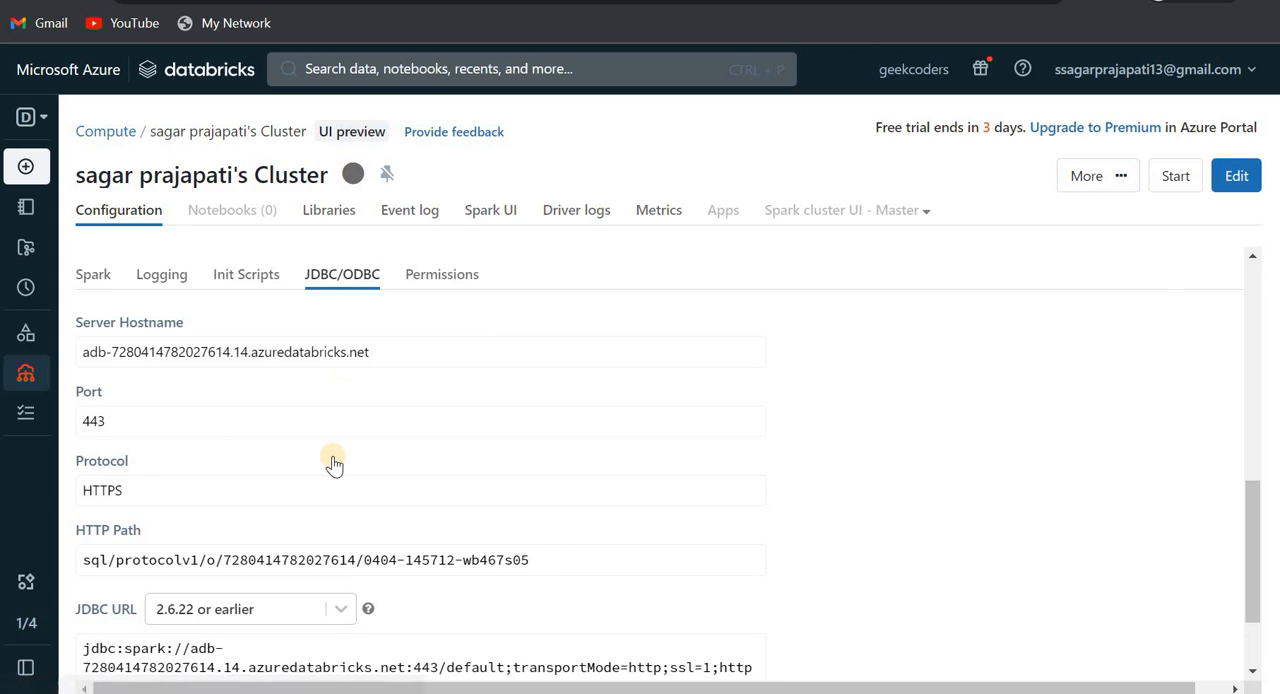
# - Locate the HTTP Path in the connection details and select the cluster ID that follows its last slash
pyautogui.scroll(-2, 334, 463)
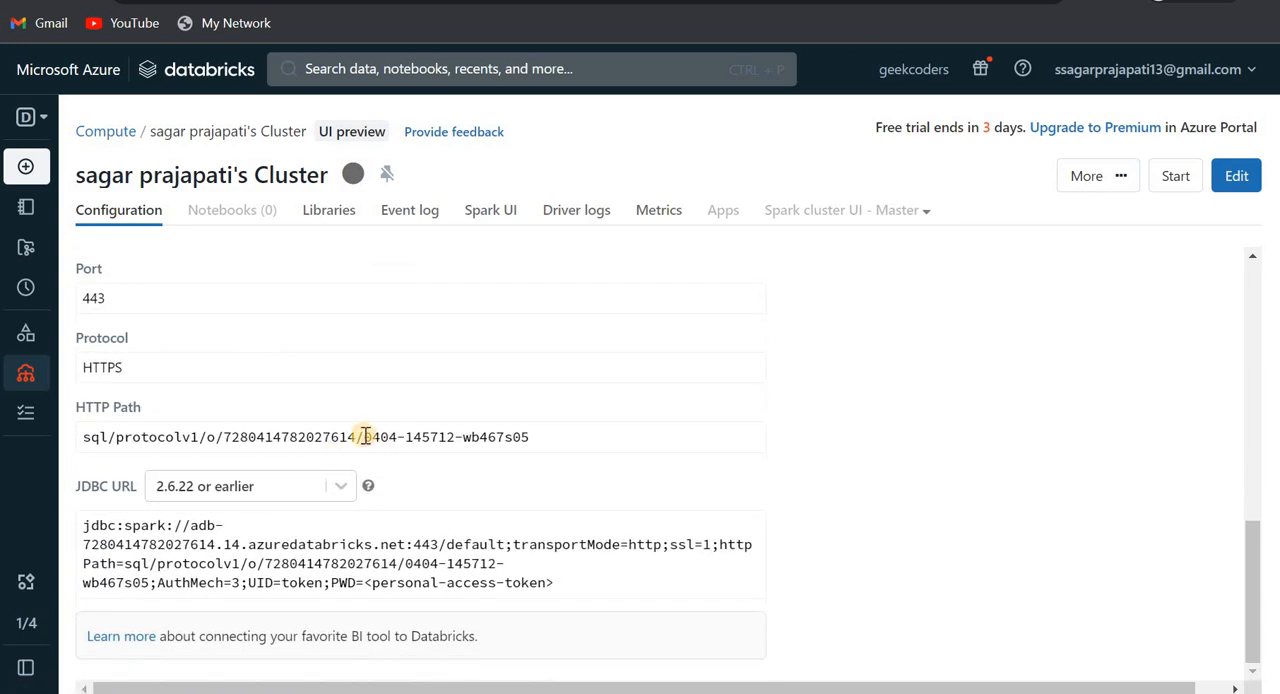
pyautogui.scroll(2, 366, 436)
pyautogui.scroll(-2, 366, 436)
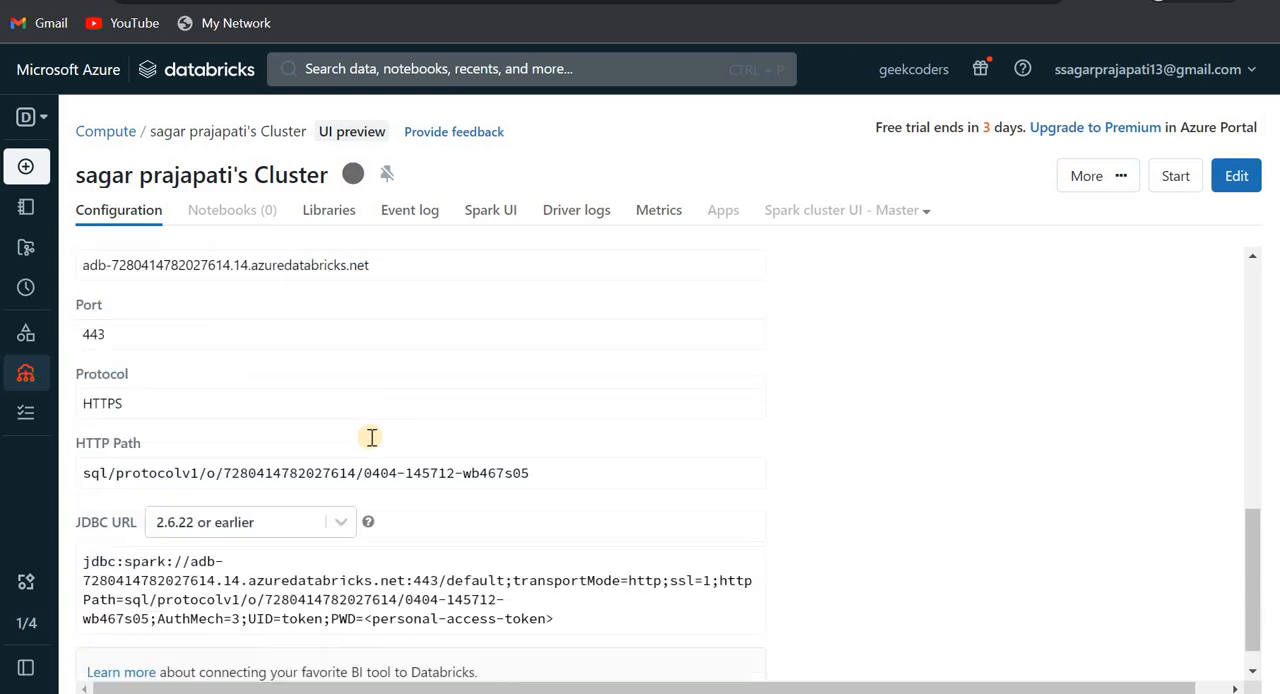
pyautogui.moveTo(362, 437); pyautogui.dragTo(578, 446)
pyautogui.hotkey('ctrl', 'c')
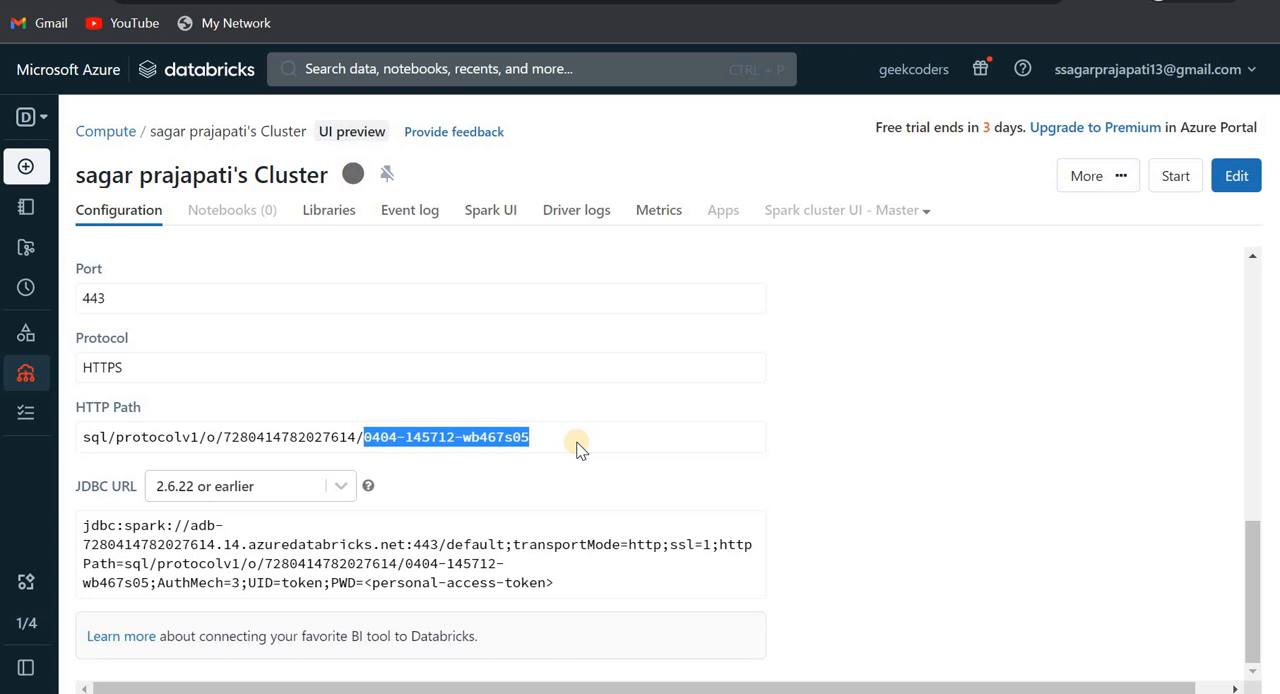
pyautogui.scroll(4, 578, 446)
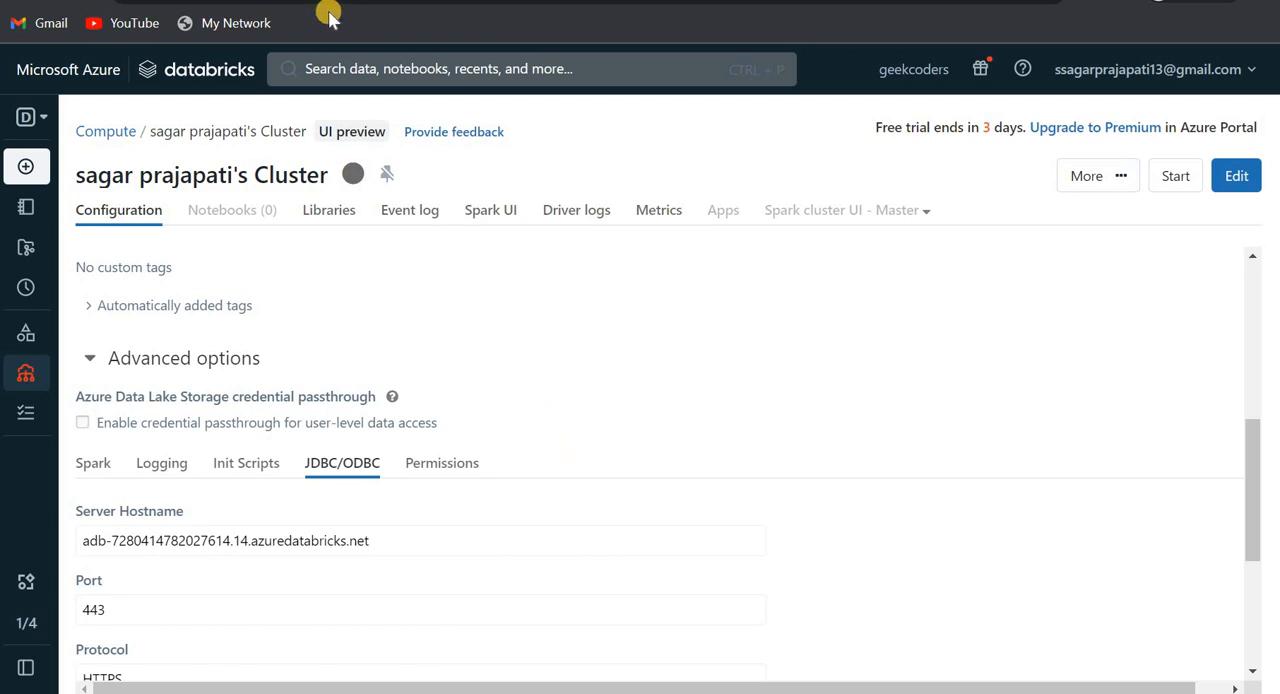
pyautogui.click(560, 1)
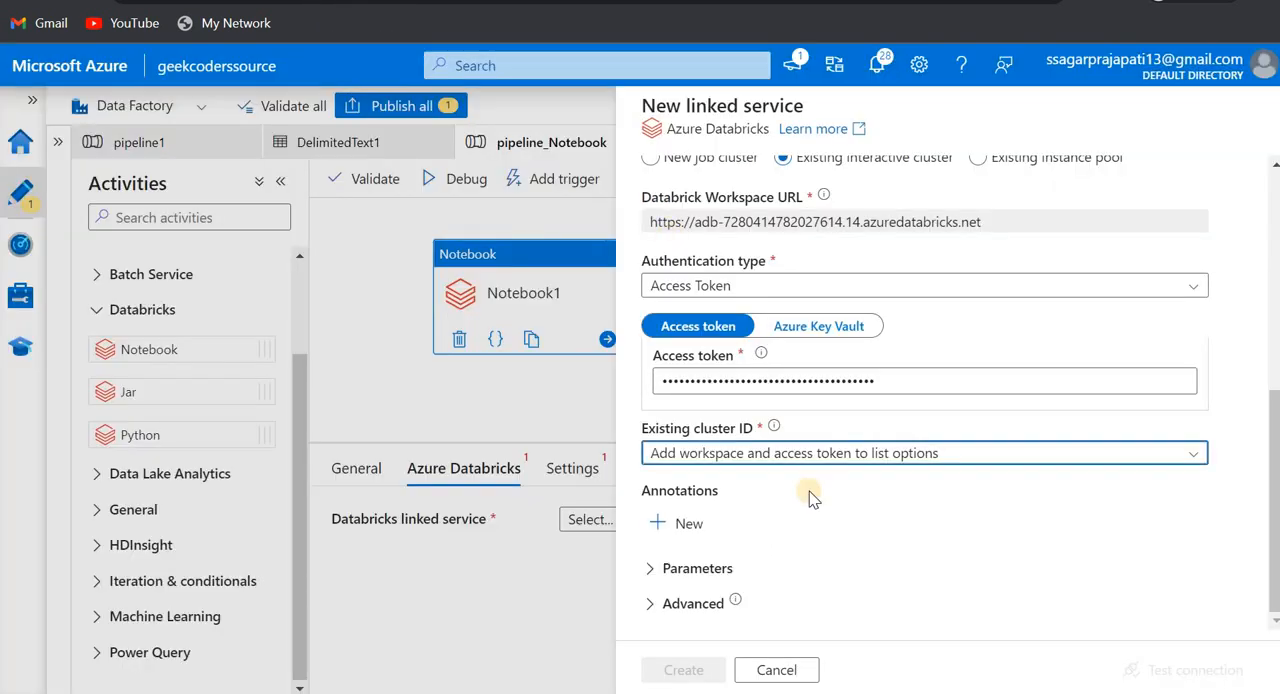
pyautogui.click(783, 448)
pyautogui.hotkey('ctrl', 'v')
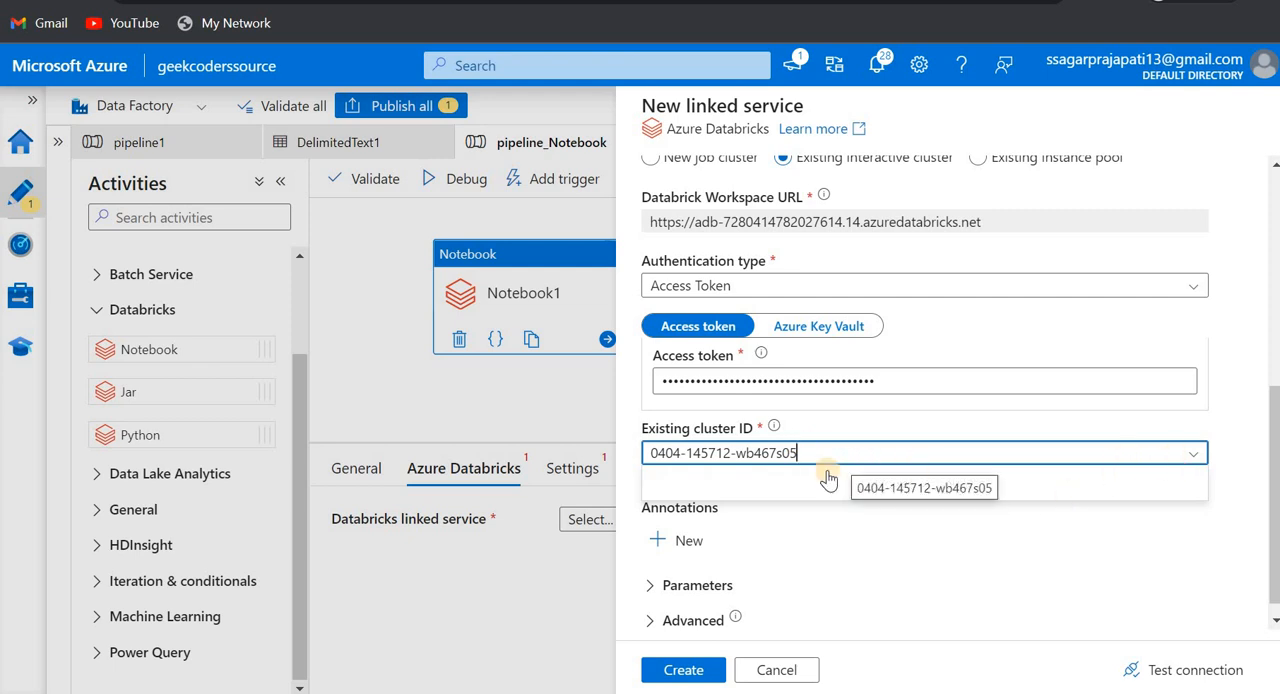
# - Clear the existing cluster ID and try to pick a cluster from the field's listed options
pyautogui.moveTo(829, 457); pyautogui.dragTo(642, 453)
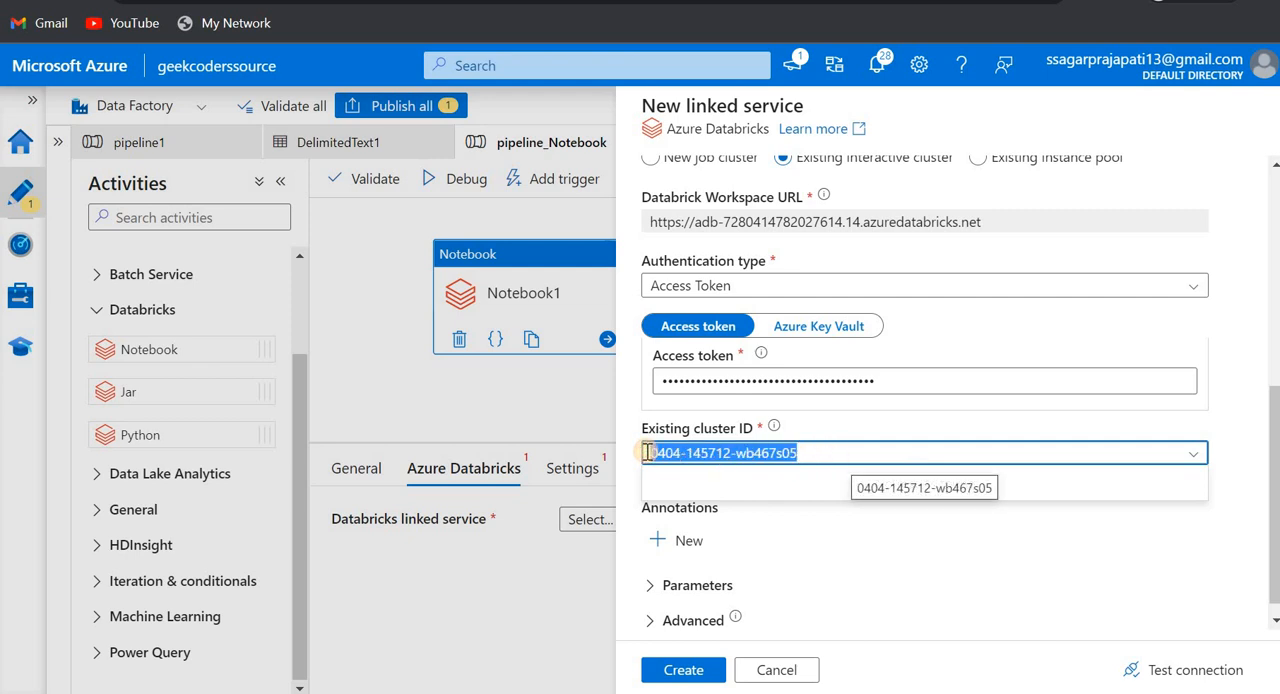
pyautogui.press('BackSpace')
pyautogui.moveTo(775, 430)
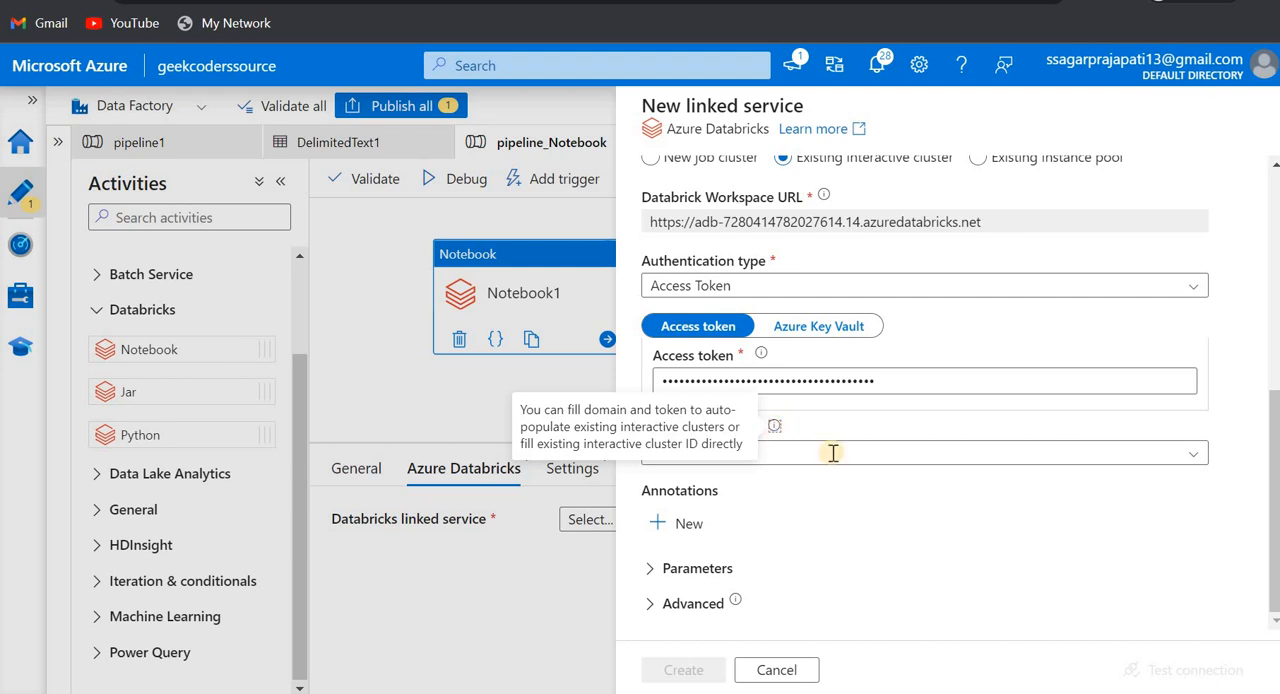
pyautogui.click(1163, 452)
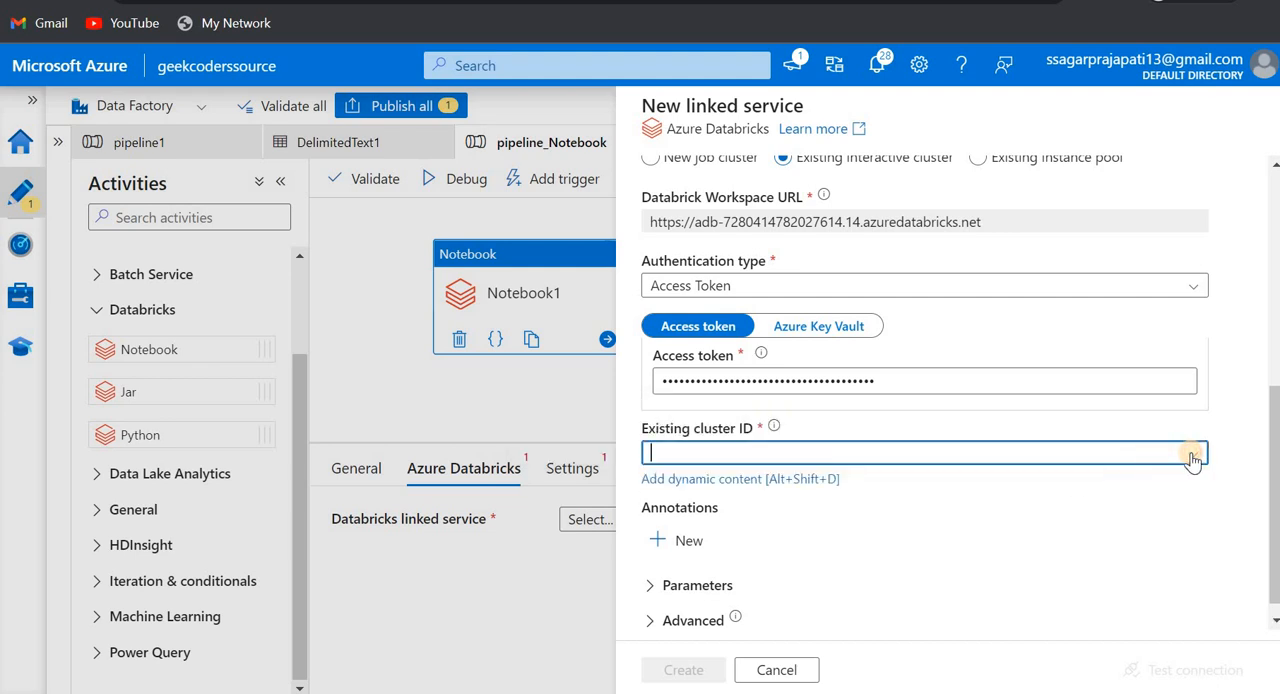
pyautogui.click(1192, 456)
pyautogui.click(1043, 485)
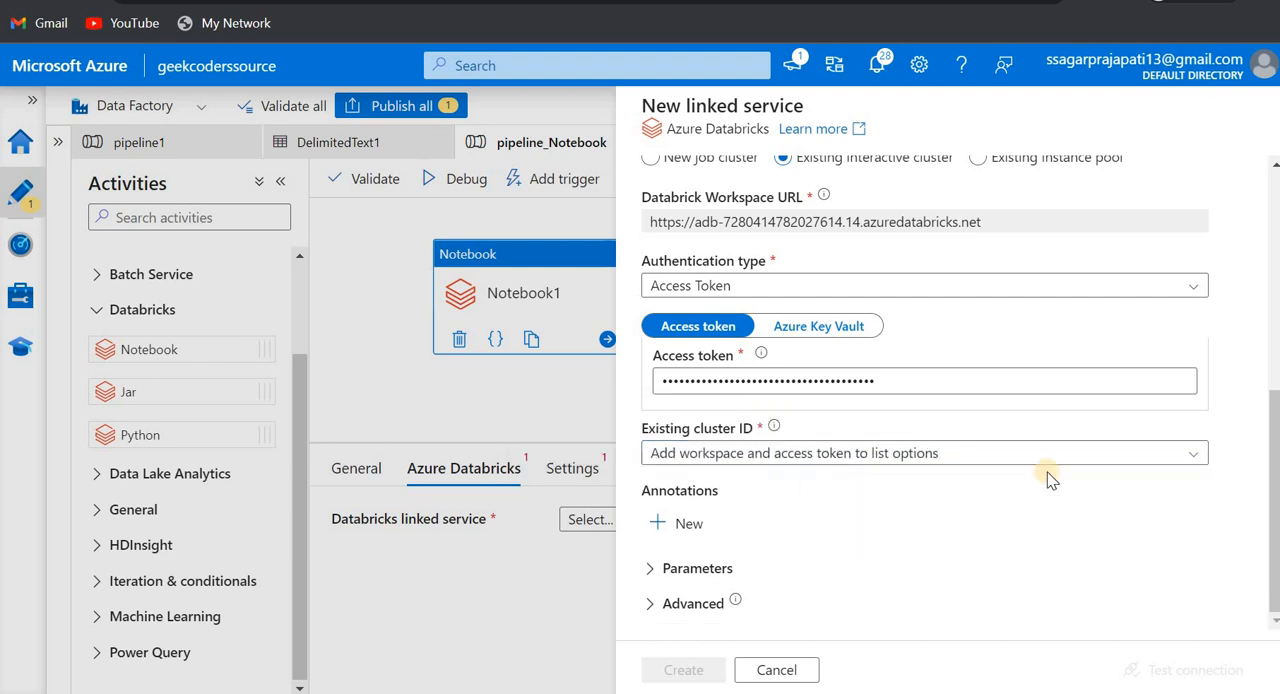
pyautogui.click(1188, 456)
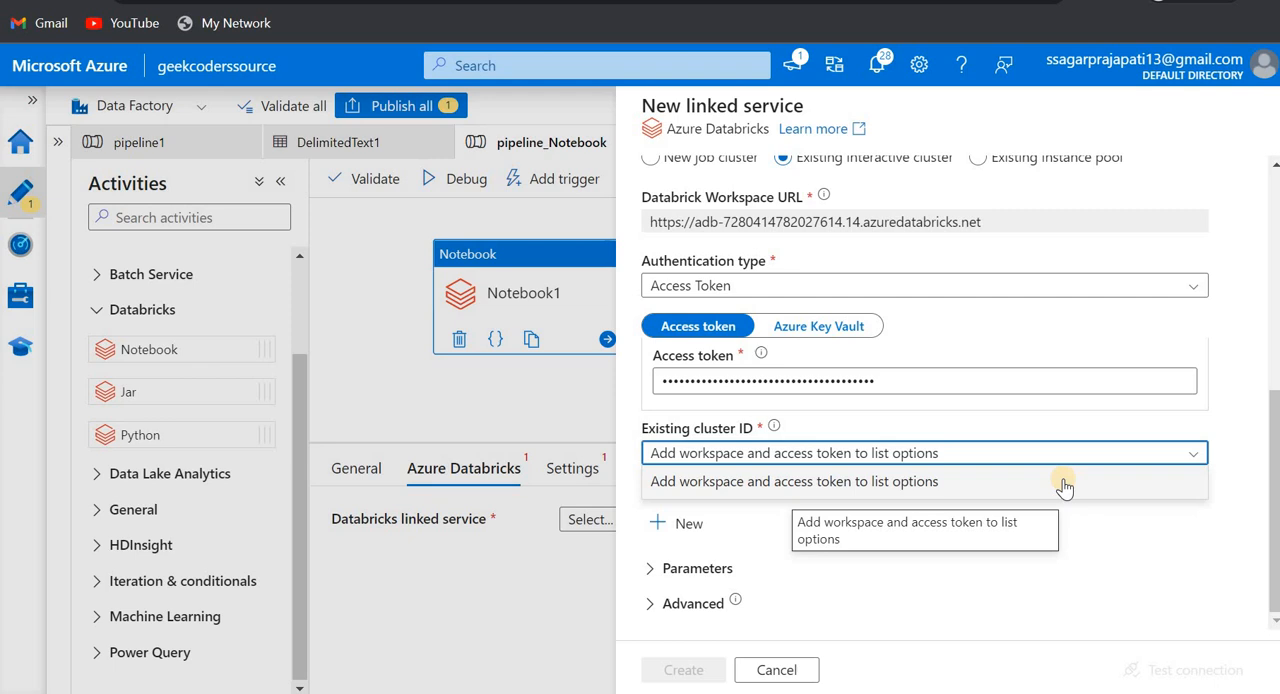
pyautogui.click(1063, 485)
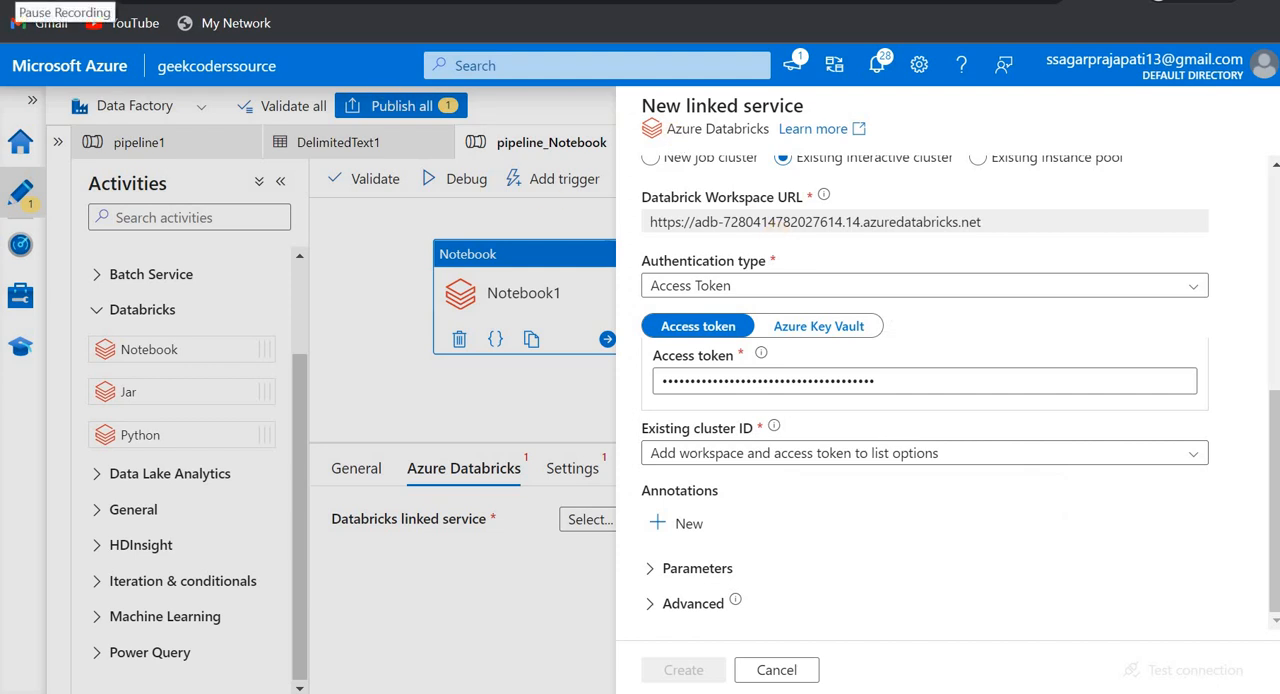
pyautogui.scroll(1, 846, 331)
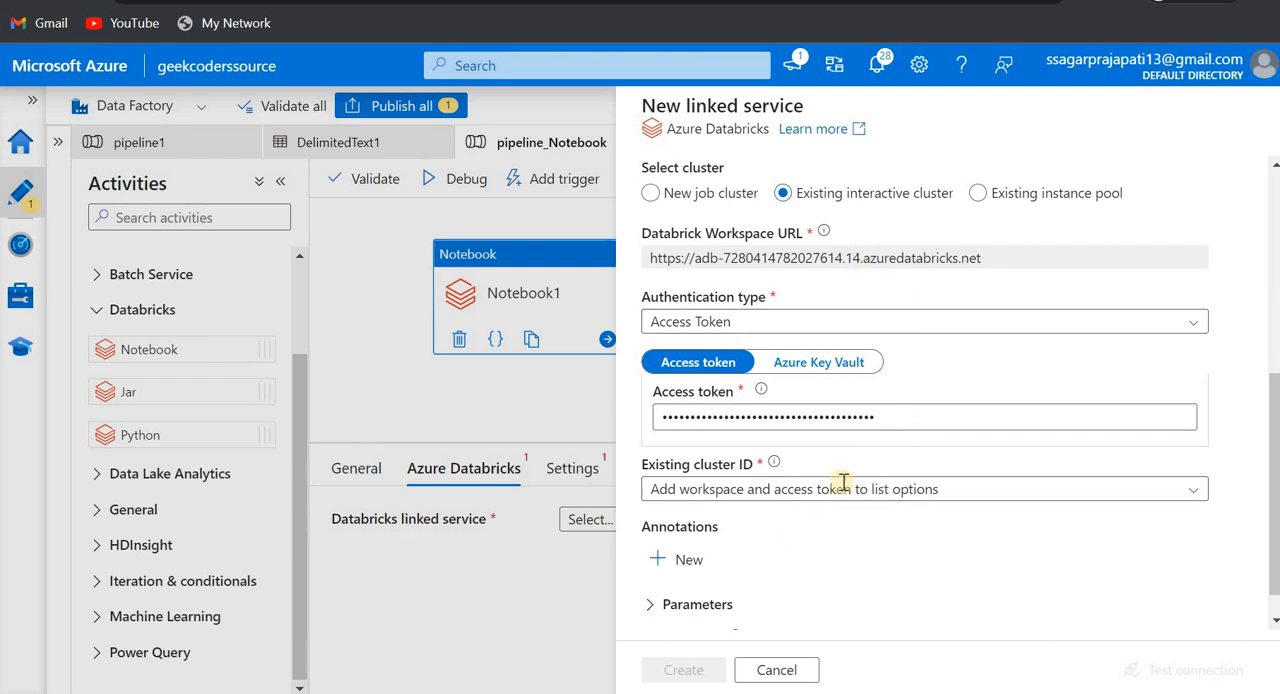
pyautogui.click(729, 486)
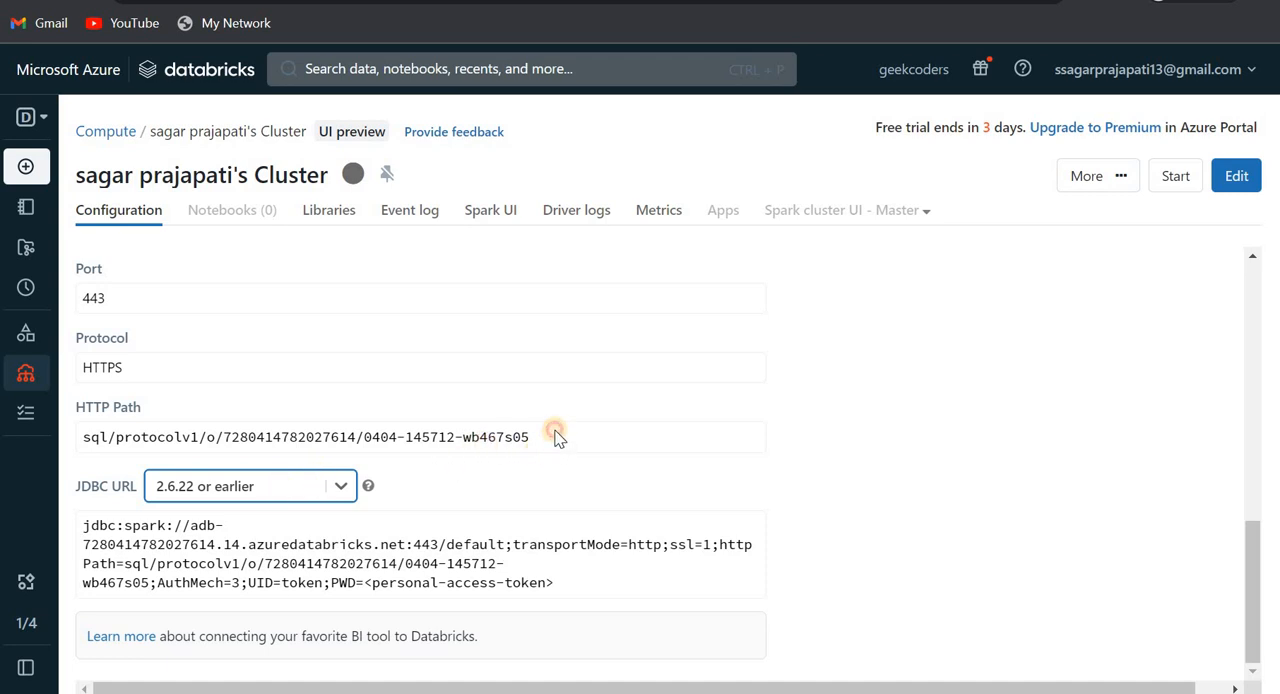
# - Switch to Databricks, highlight the cluster ID at the end of the HTTP Path, and return to Data Factory
pyautogui.moveTo(530, 437); pyautogui.dragTo(346, 437)
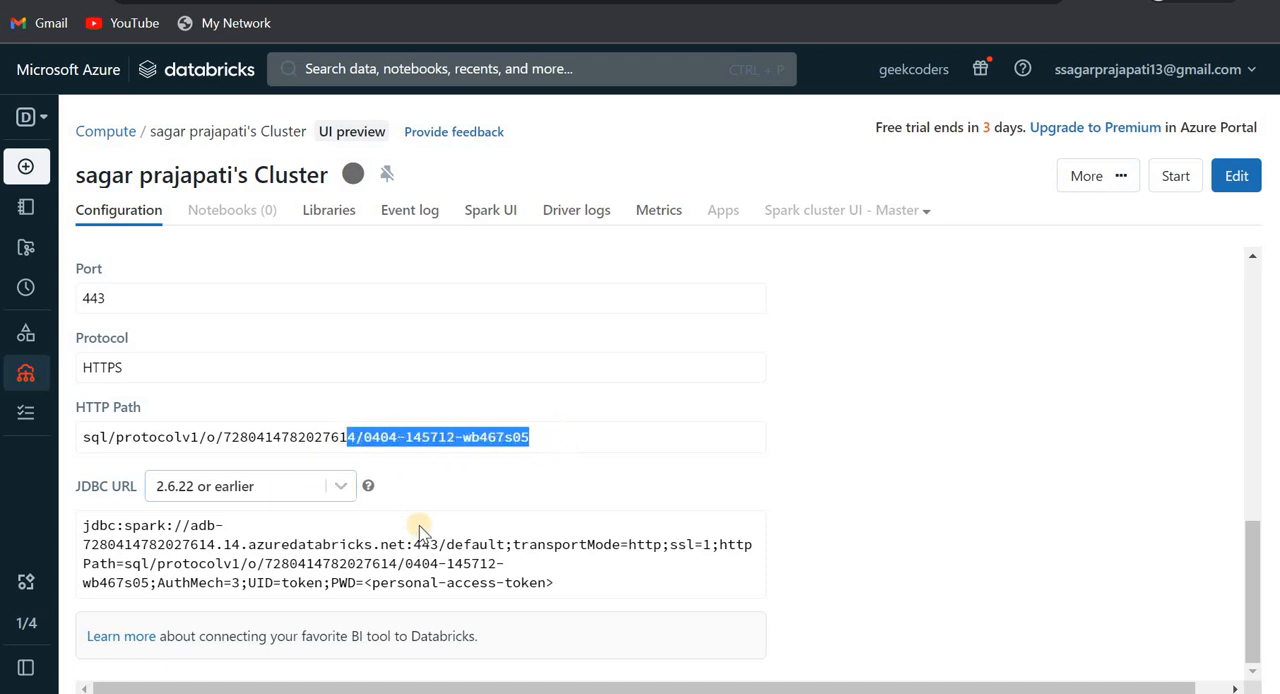
pyautogui.click(364, 437)
pyautogui.keyDown('shift'); pyautogui.click(566, 429); pyautogui.keyUp('shift')
pyautogui.hotkey('ctrl', 'Tab')
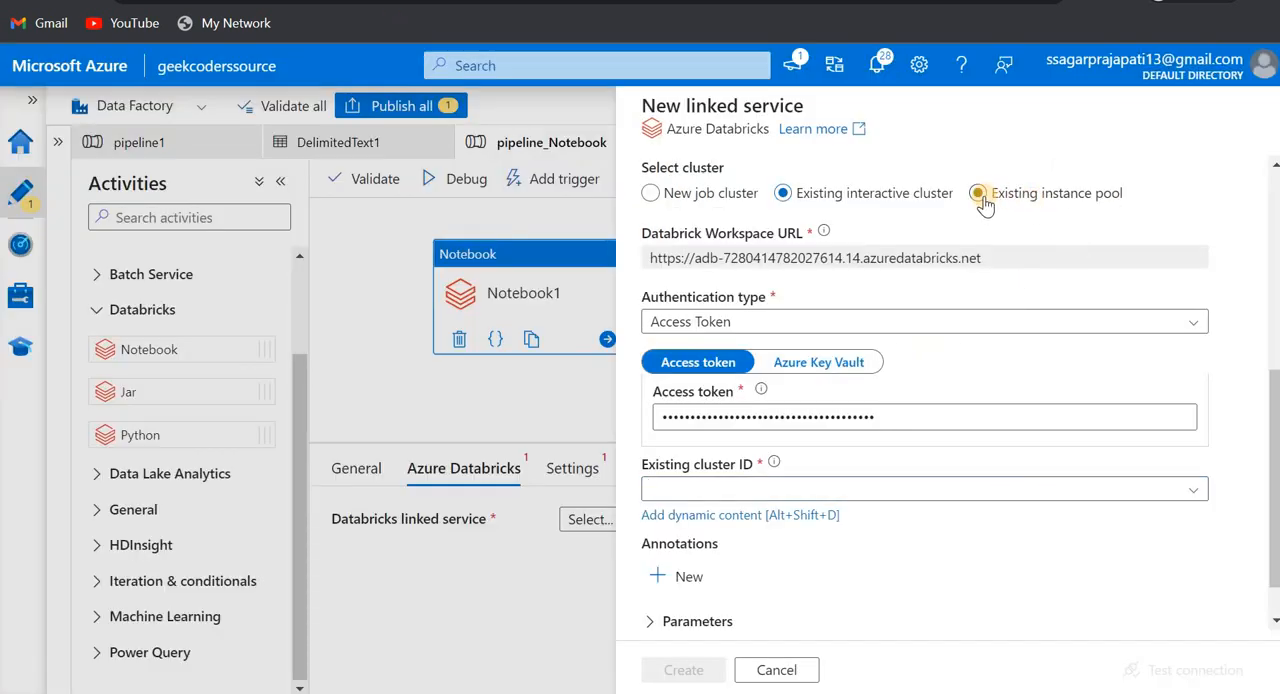
# - Change the cluster selection to Existing instance pool and review its pool choices, cluster version, worker options and additional settings
pyautogui.click(980, 195)
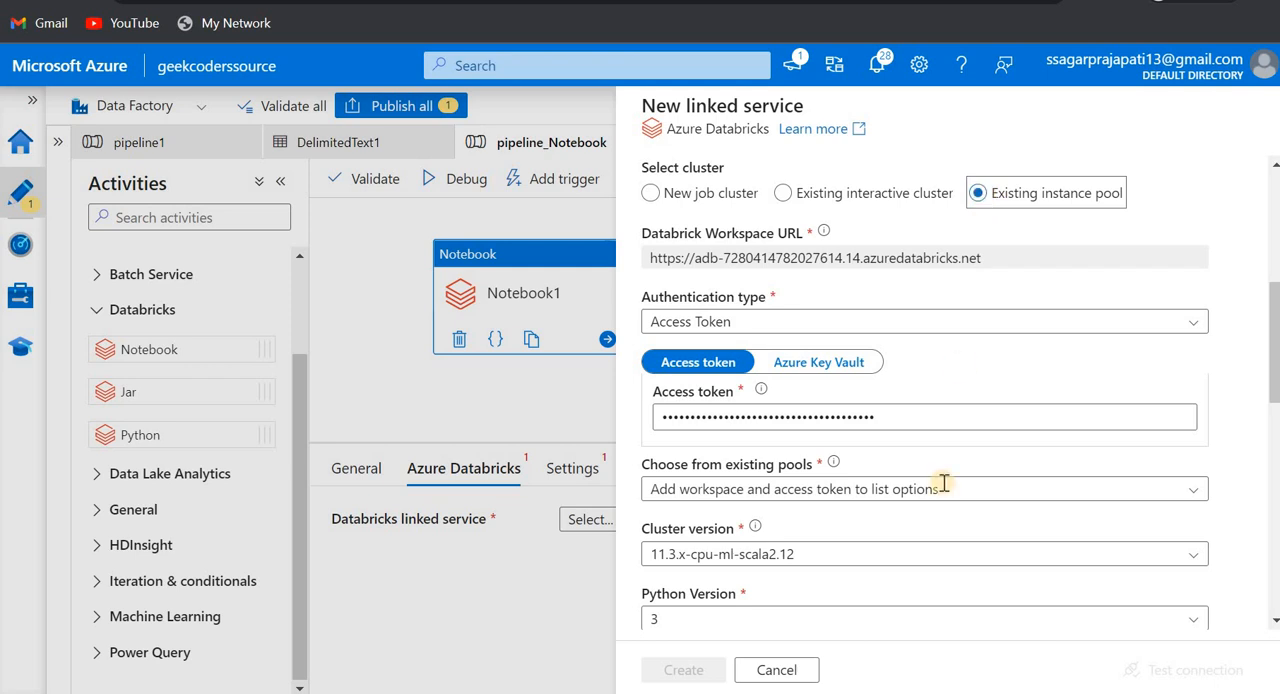
pyautogui.scroll(-3, 944, 484)
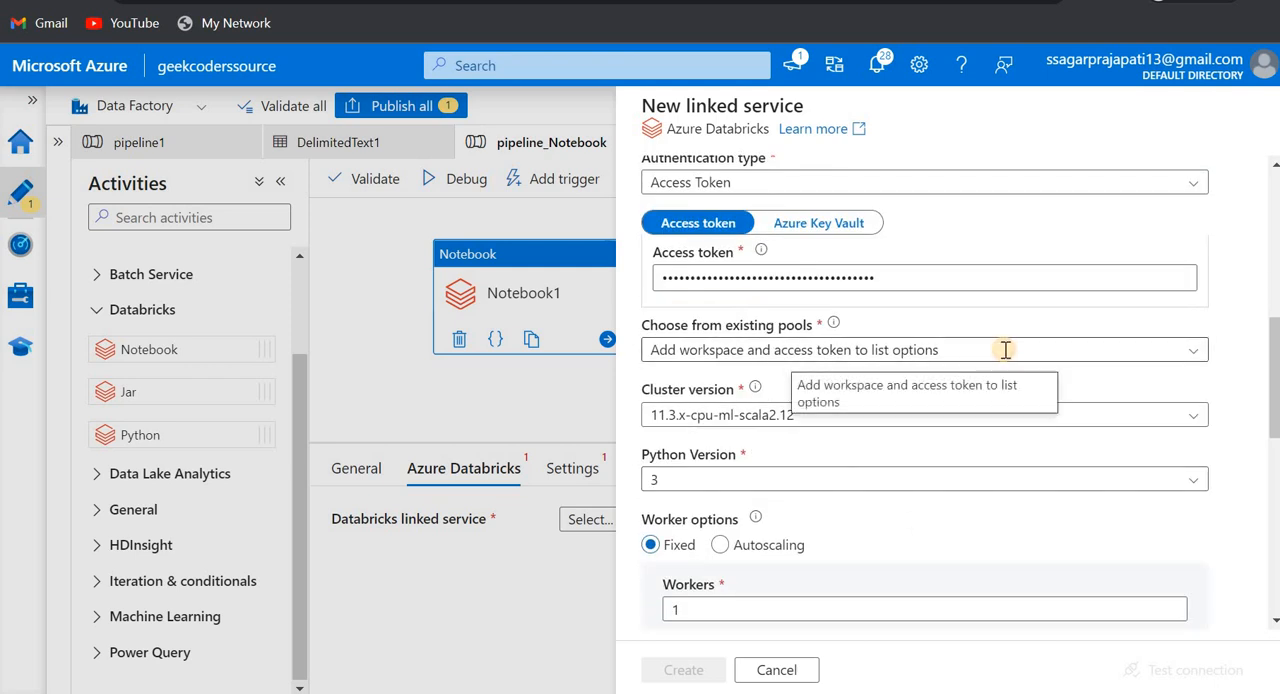
pyautogui.click(1193, 349)
pyautogui.click(1193, 349)
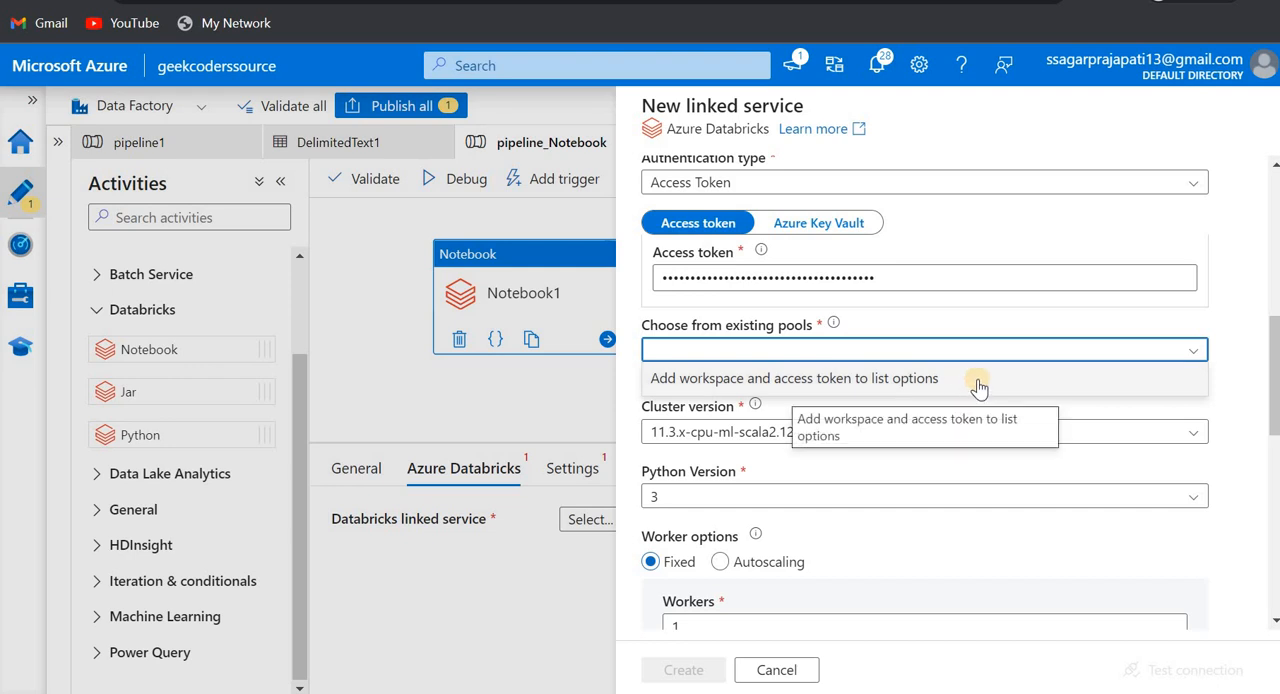
pyautogui.click(977, 382)
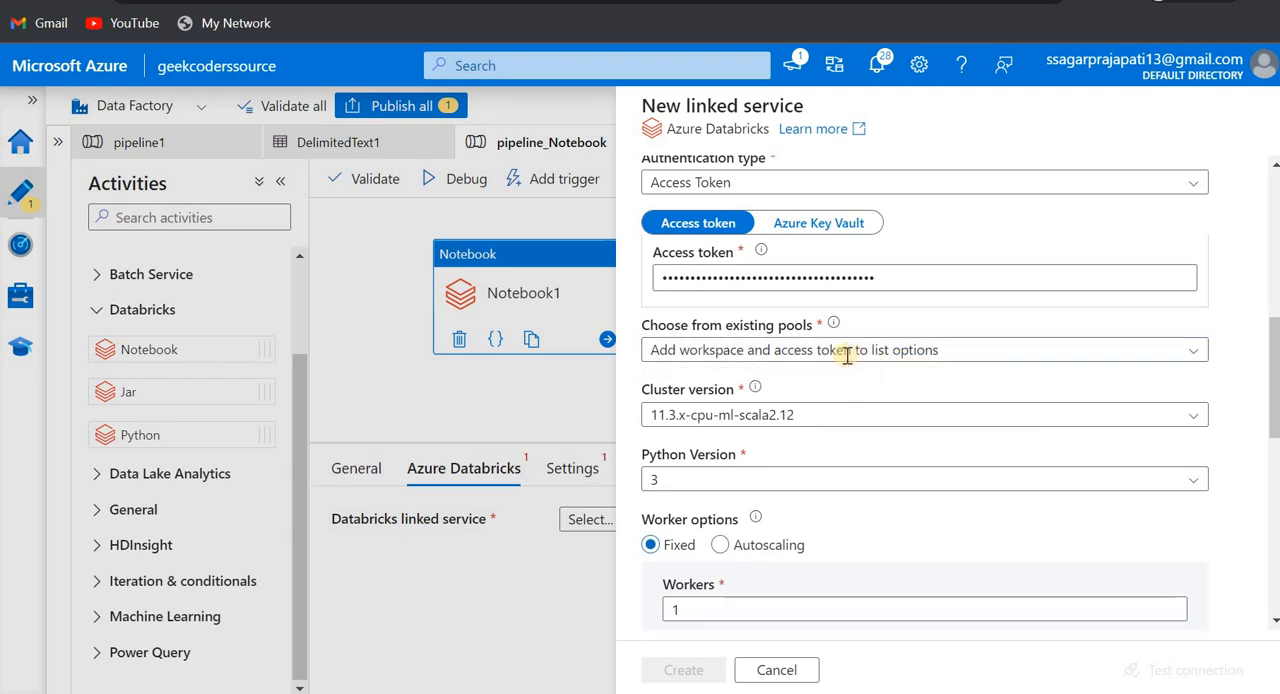
pyautogui.scroll(-1, 802, 493)
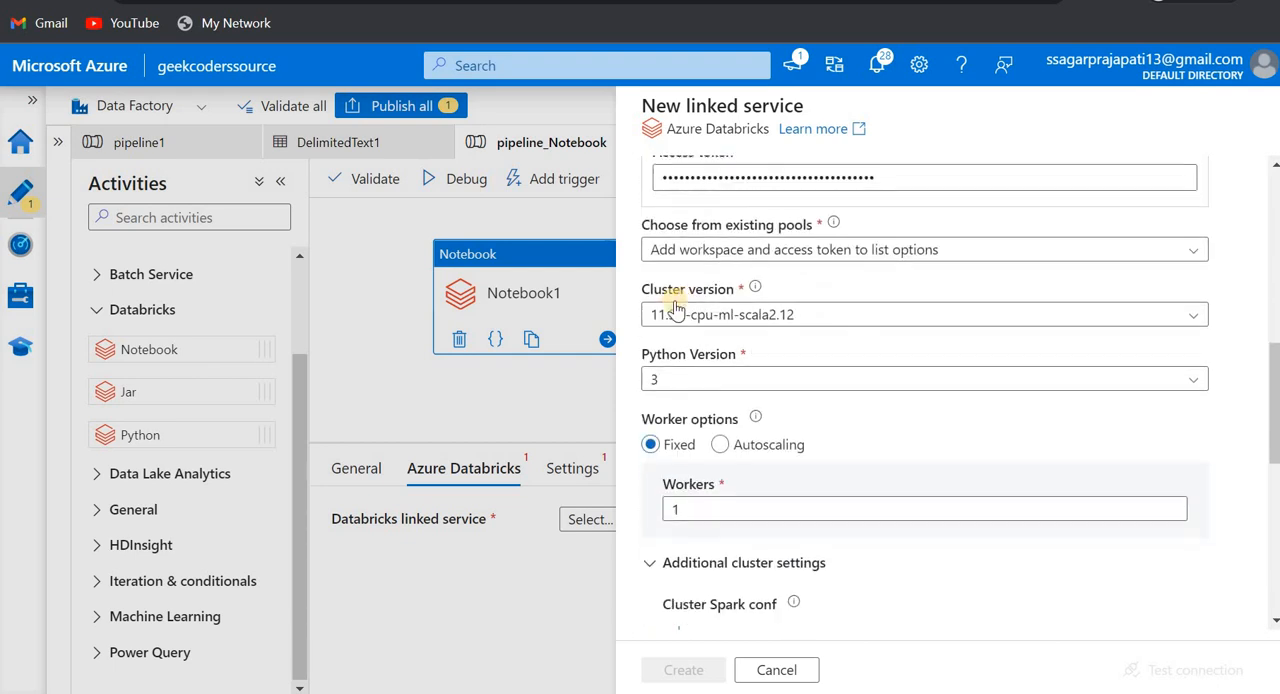
pyautogui.scroll(-7, 819, 411)
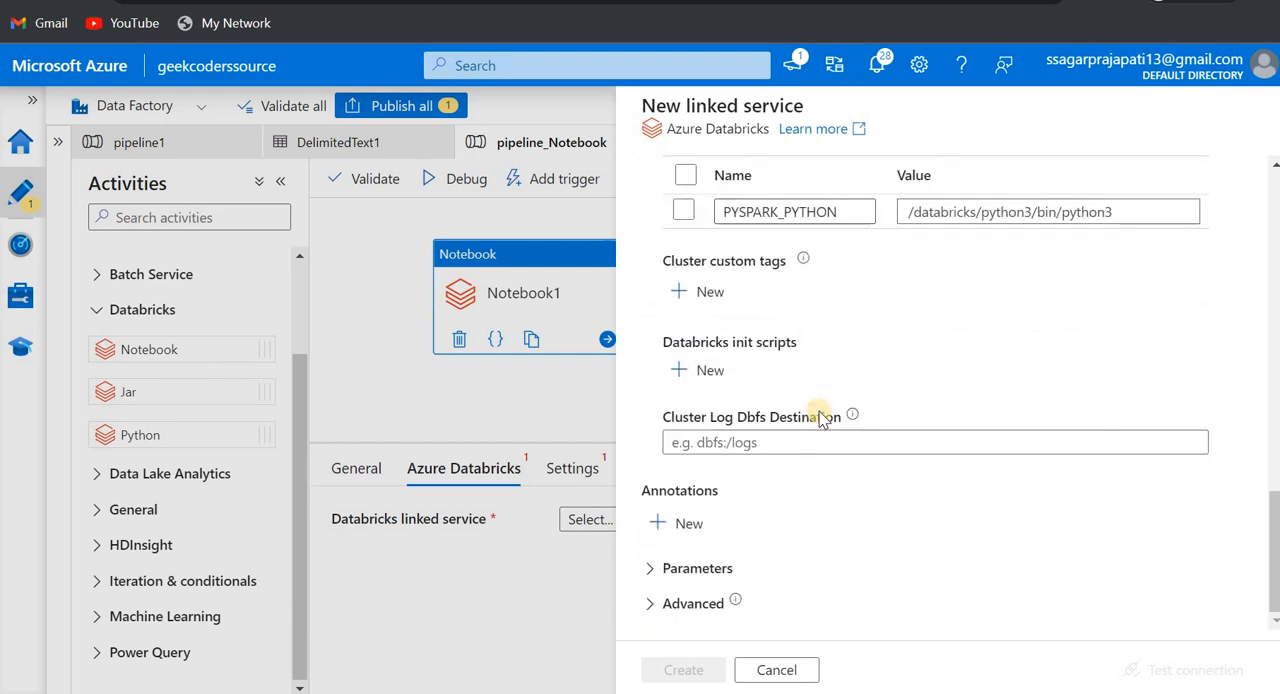
pyautogui.scroll(10, 819, 411)
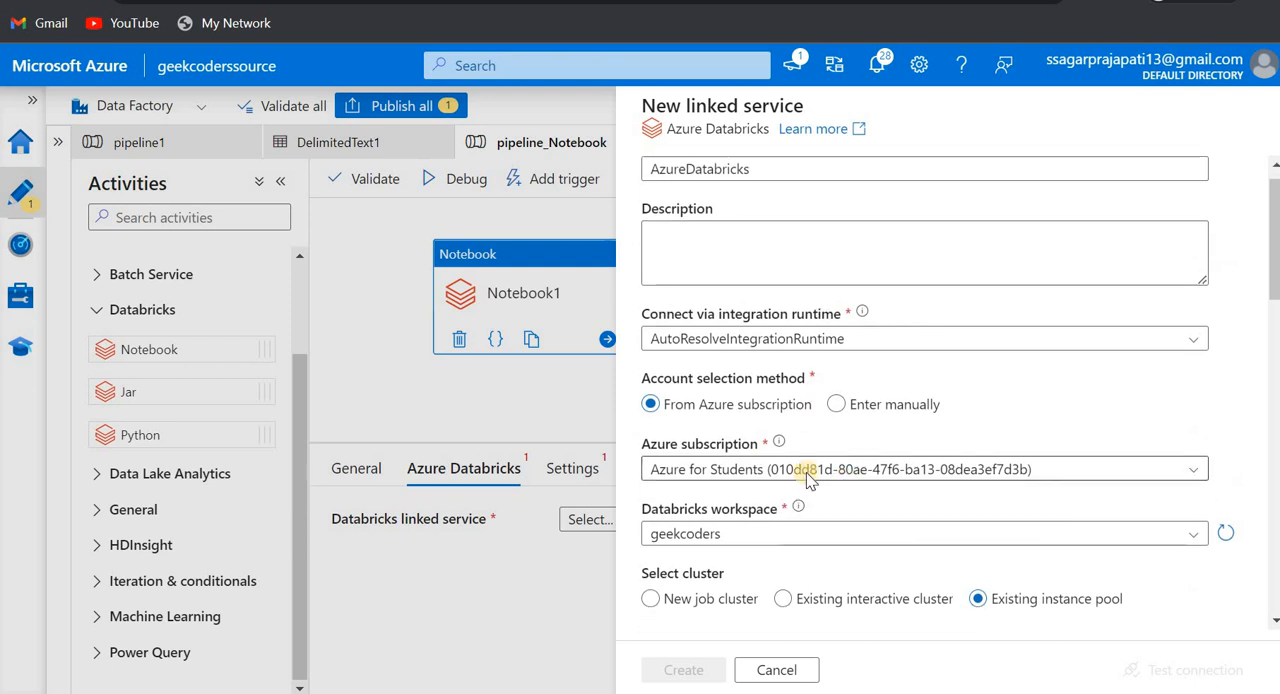
# - Set the cluster selection to New job cluster, and create the linked service after testing its connection
pyautogui.scroll(-3, 806, 472)
pyautogui.click(653, 343)
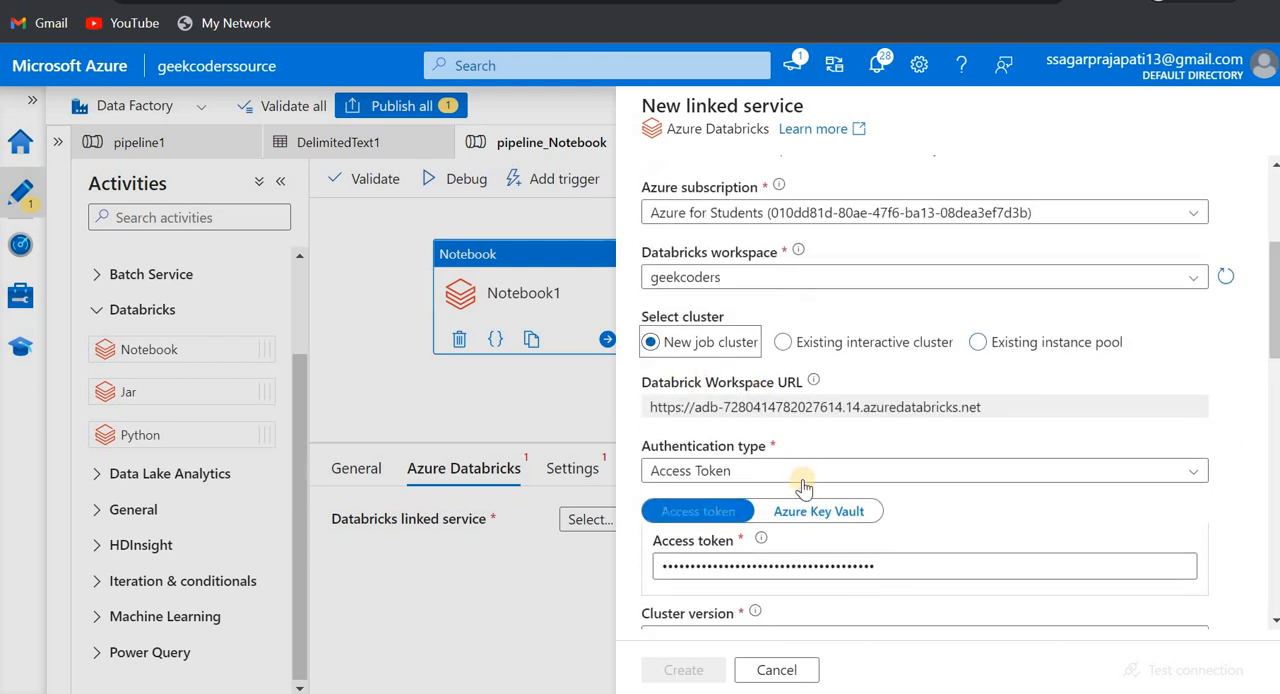
pyautogui.scroll(-3, 806, 485)
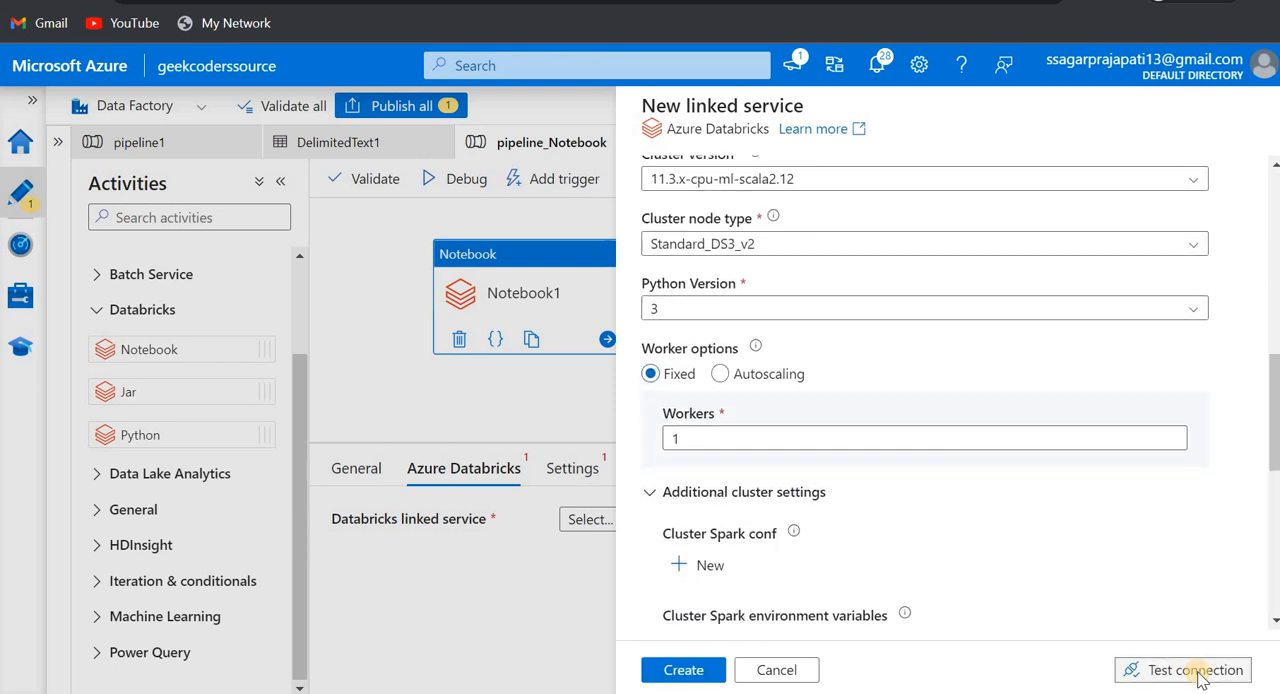
pyautogui.click(1196, 672)
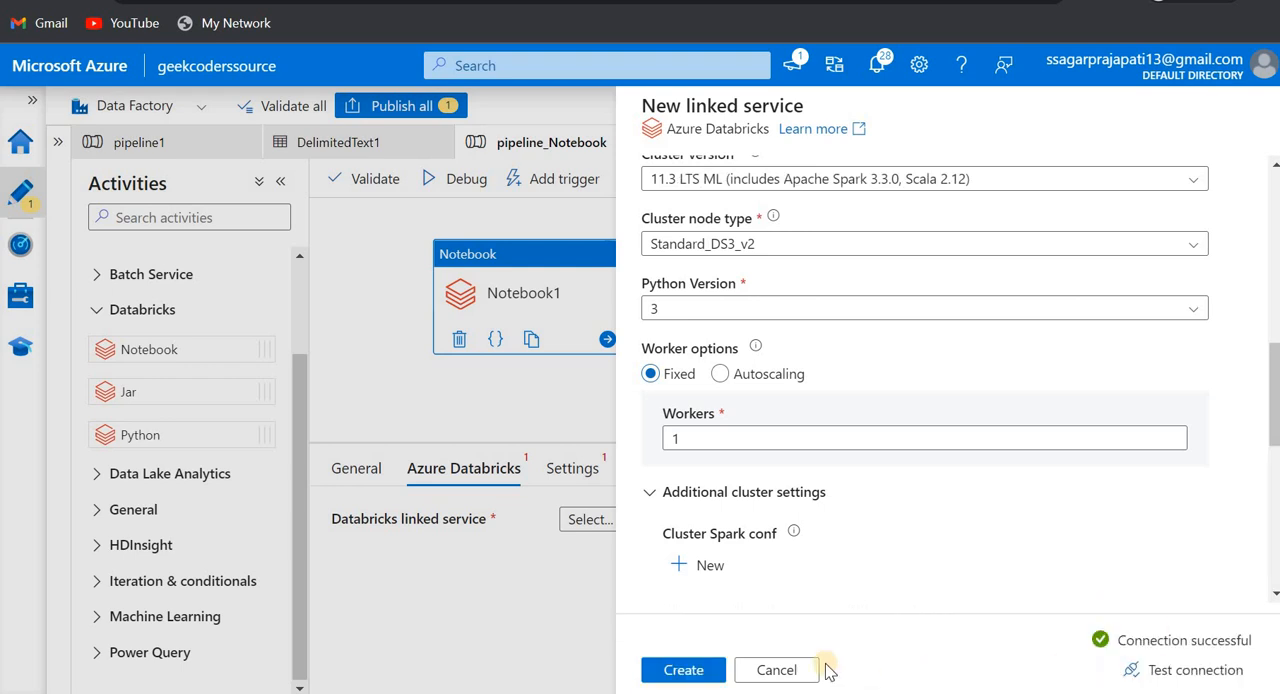
pyautogui.click(688, 668)
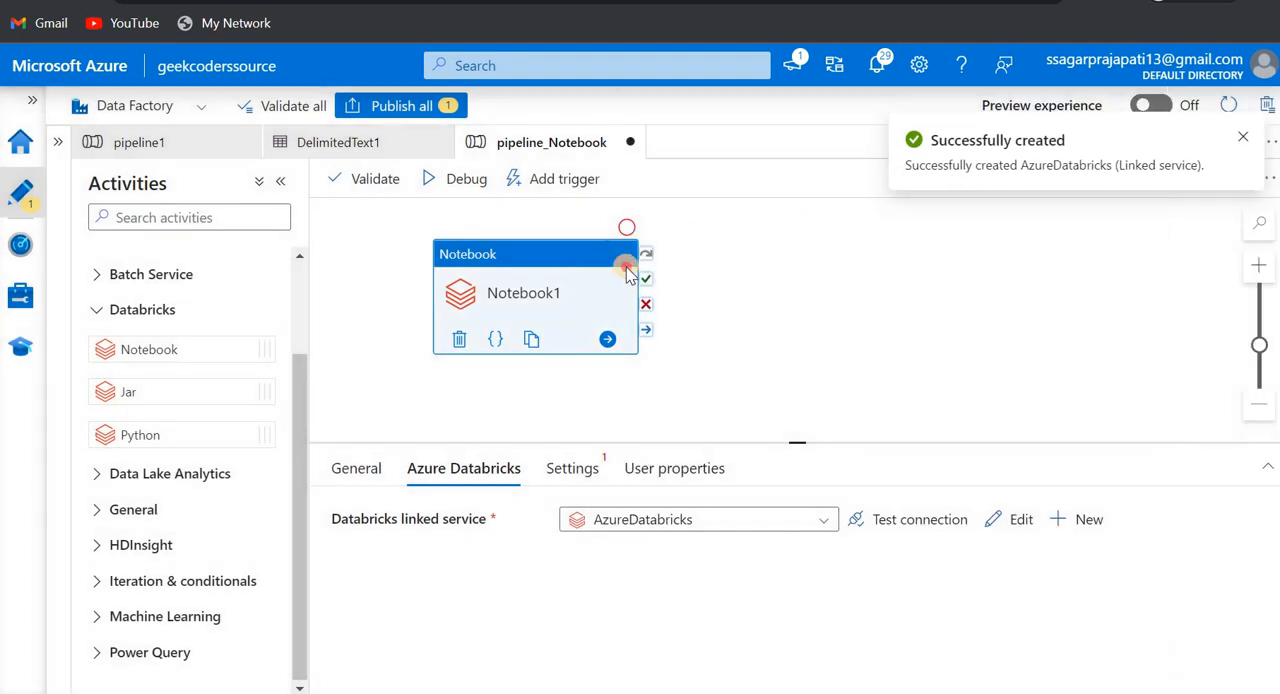
# - Set the Notebook1 activity's notebook path to the Paramters notebook in the user's folder under Users
pyautogui.moveTo(627, 270); pyautogui.dragTo(666, 266)
pyautogui.click(578, 470)
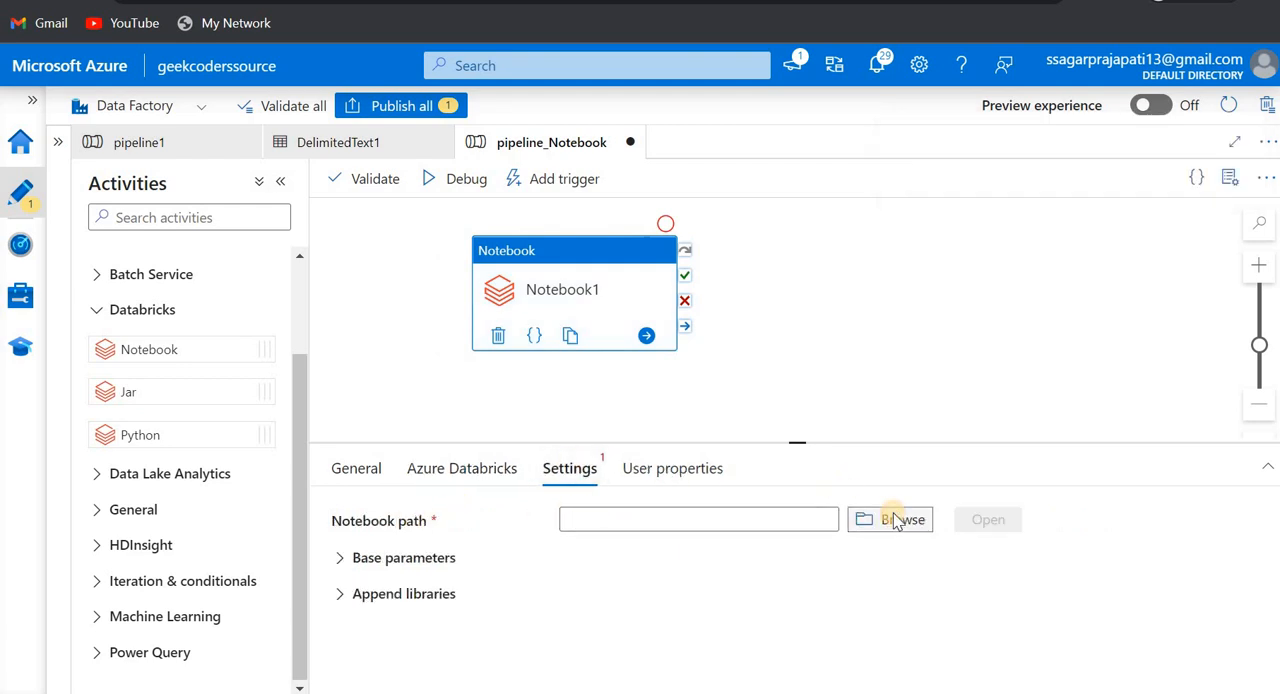
pyautogui.click(897, 522)
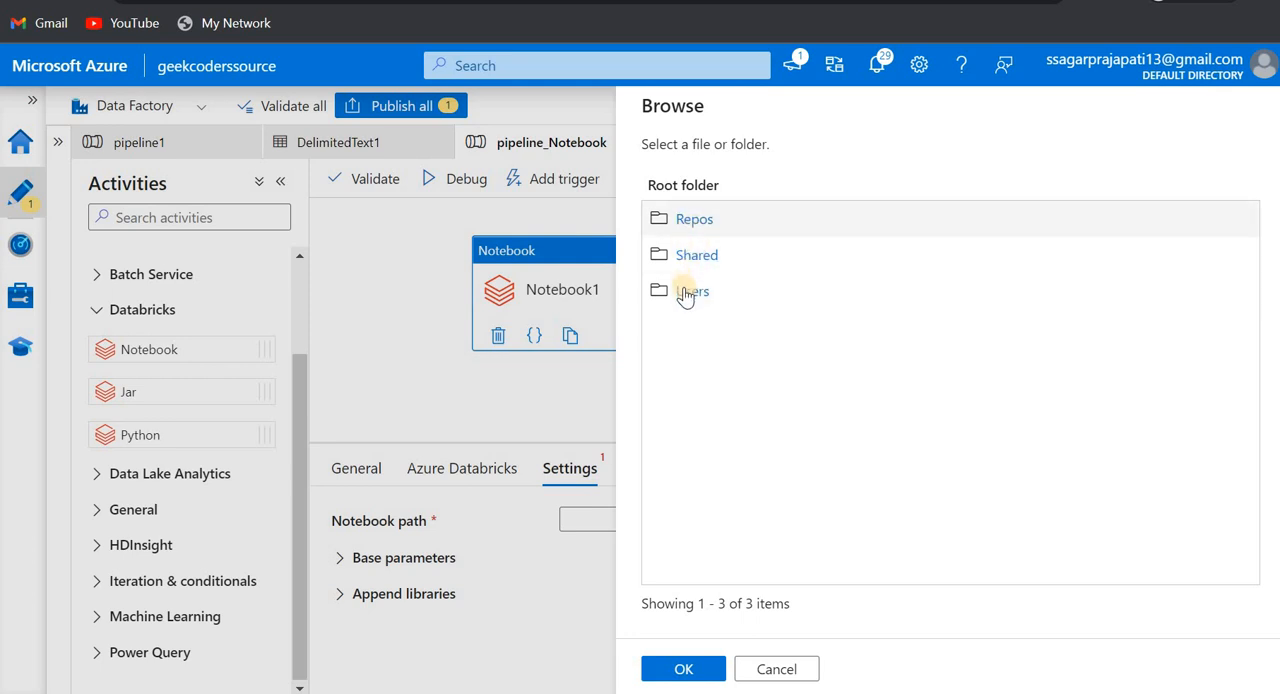
pyautogui.click(684, 290)
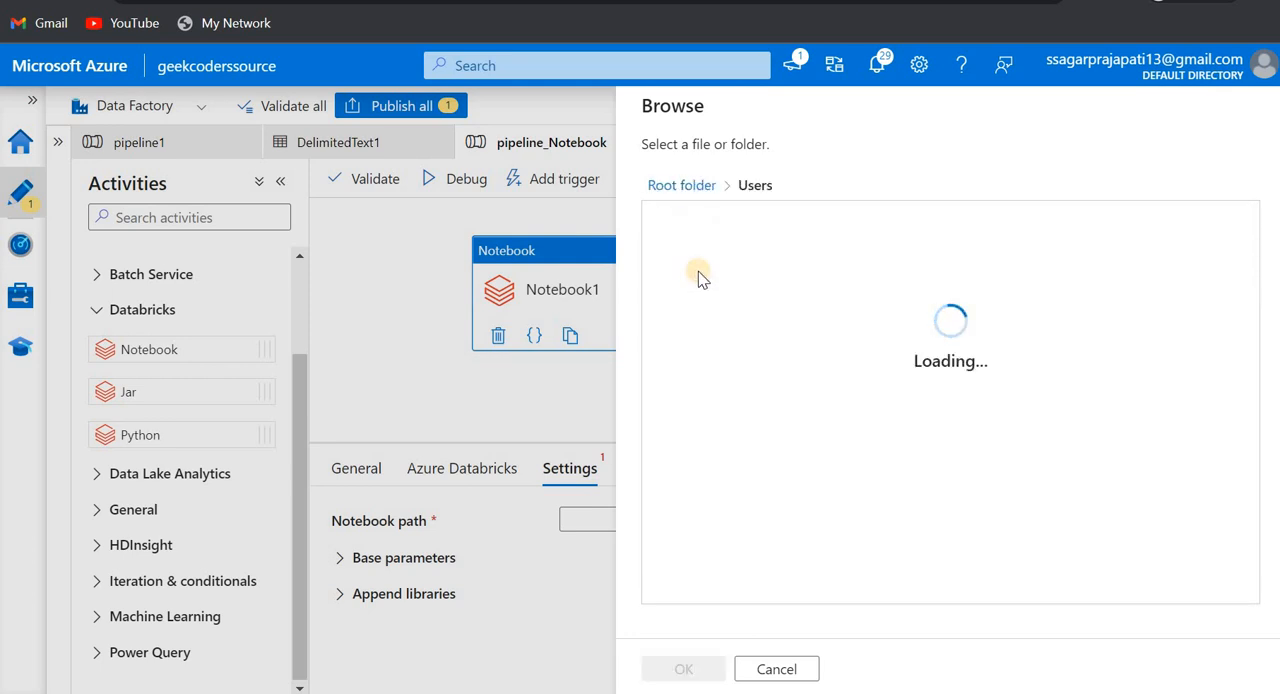
pyautogui.click(738, 222)
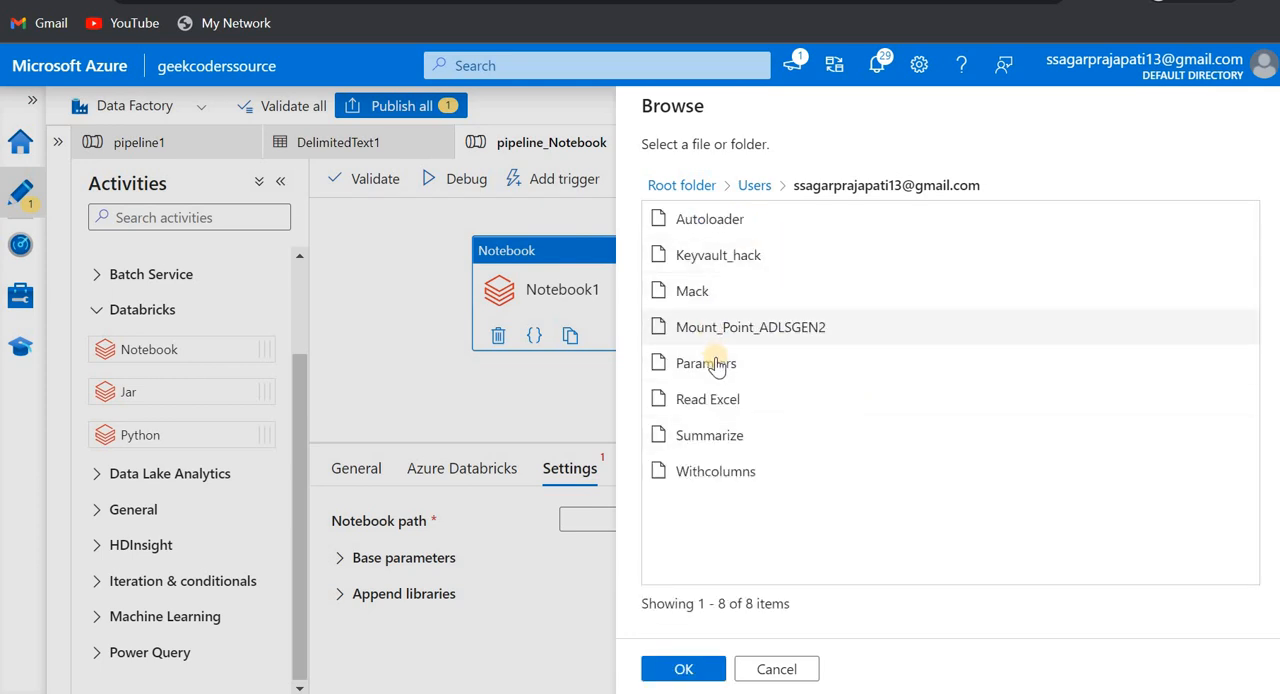
pyautogui.click(716, 366)
pyautogui.click(685, 670)
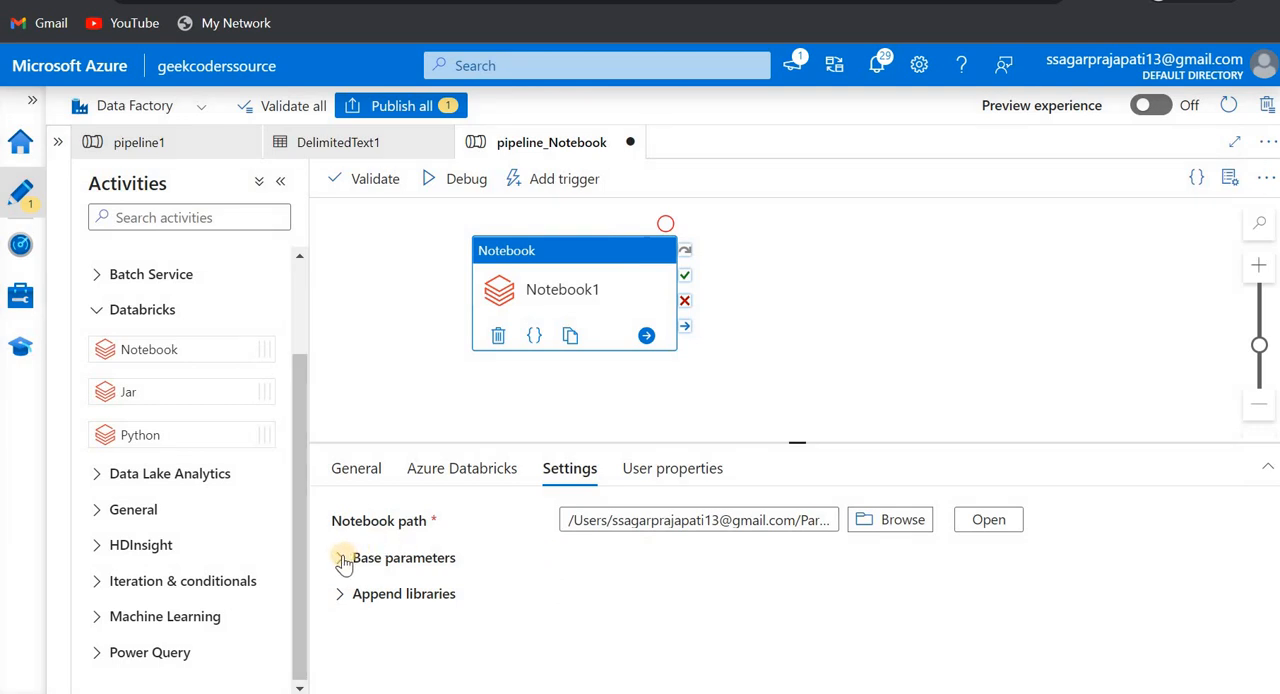
# - Add a base parameter named message with the value "Hello" to the Notebook1 activity
pyautogui.click(341, 559)
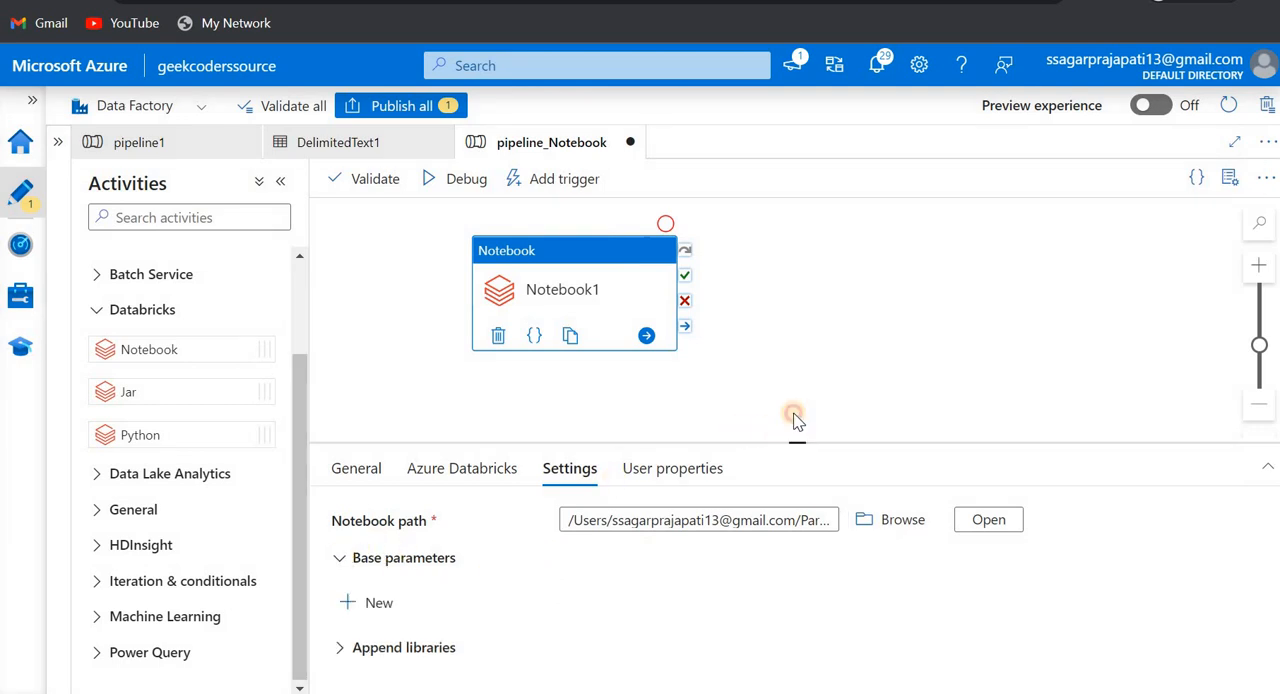
pyautogui.moveTo(797, 441); pyautogui.dragTo(796, 376)
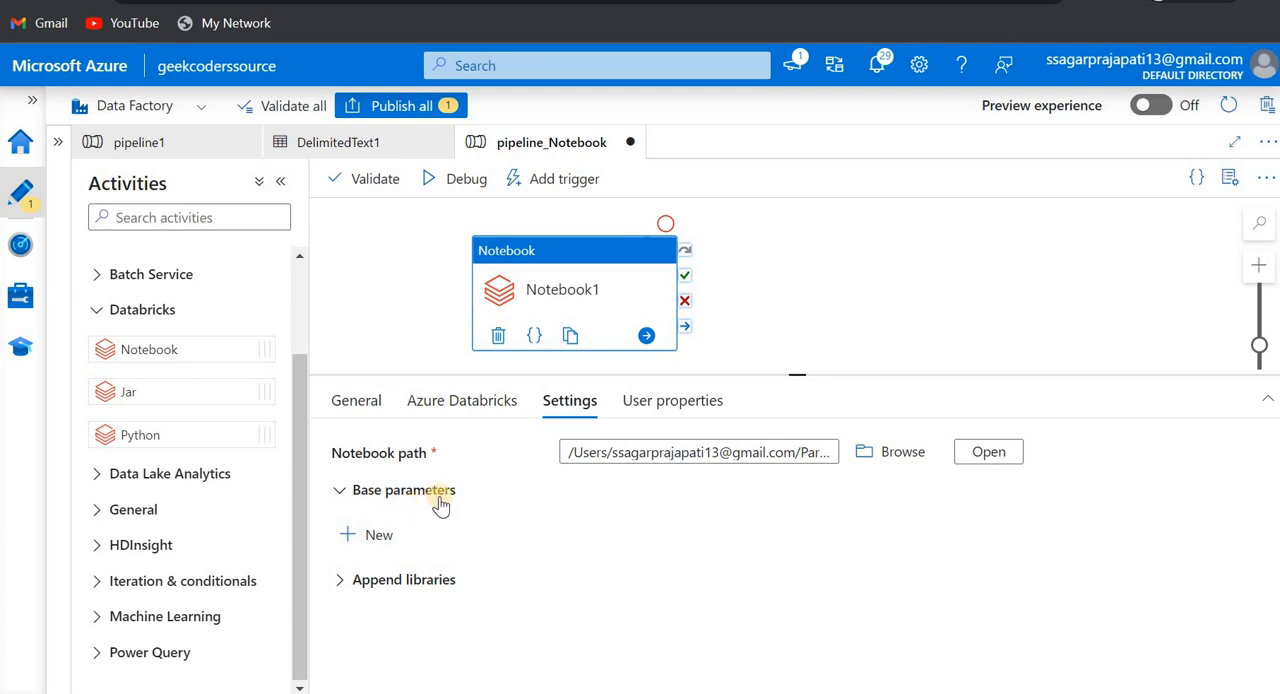
pyautogui.click(366, 535)
pyautogui.scroll(-1, 481, 548)
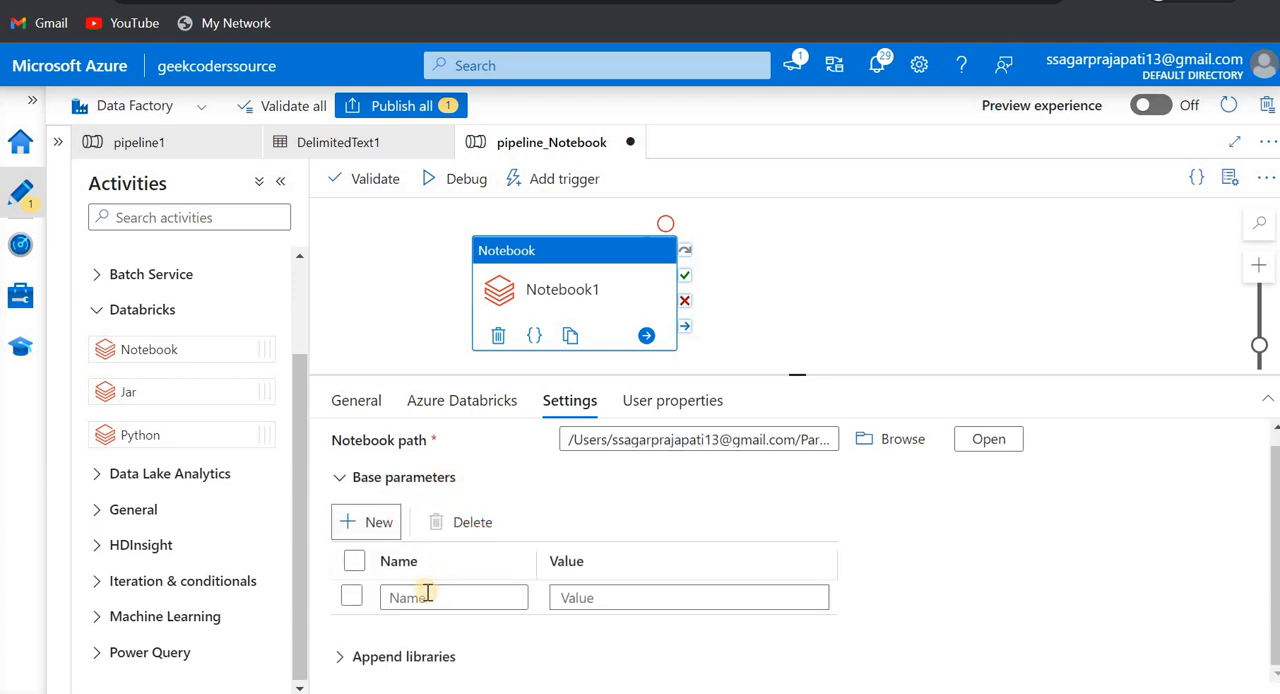
pyautogui.click(427, 594)
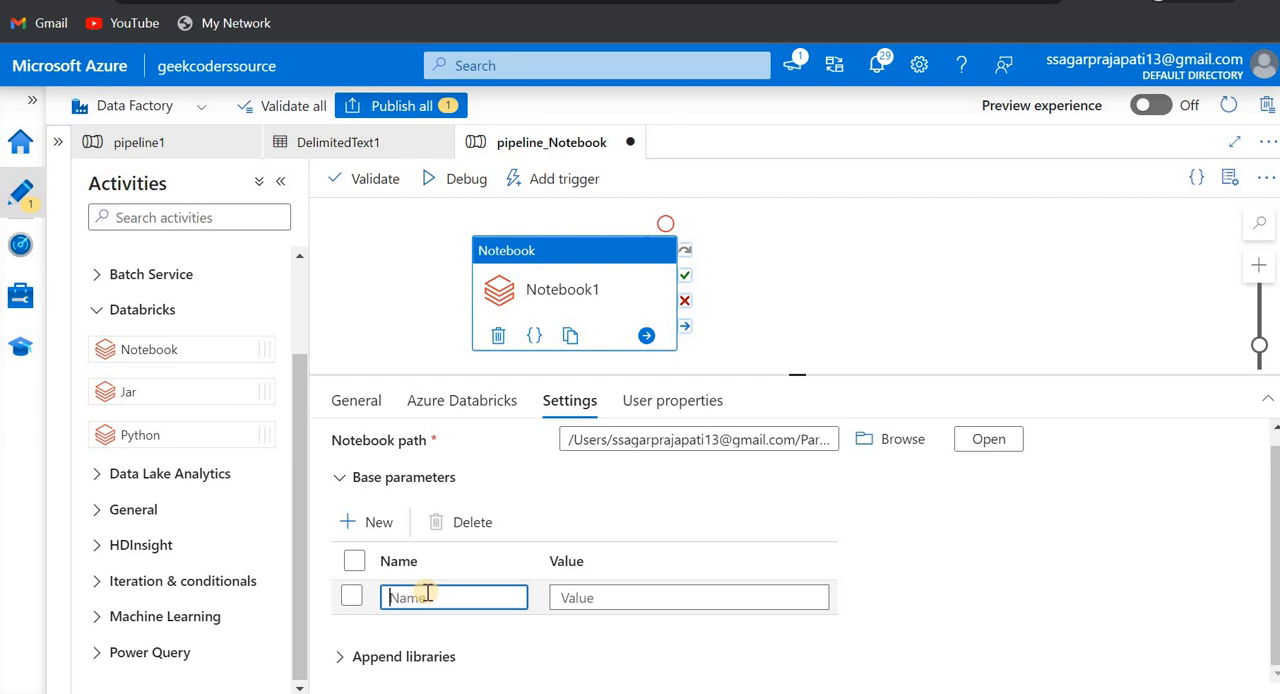
pyautogui.write('message')
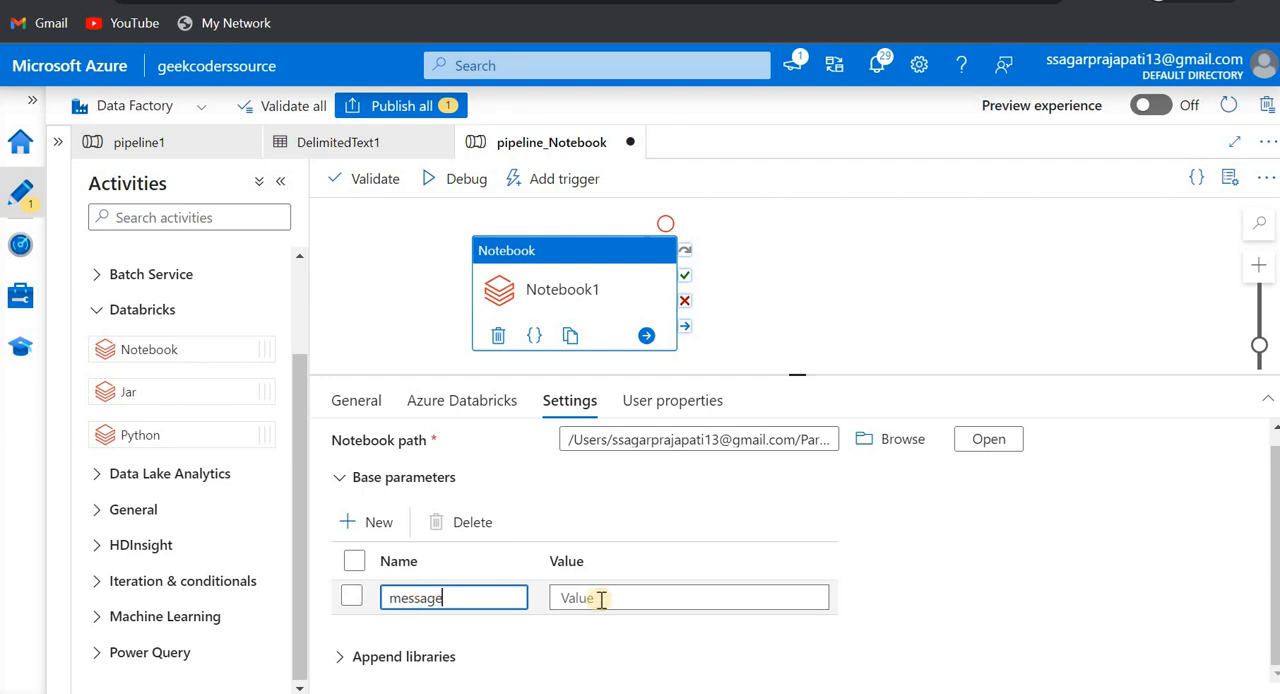
pyautogui.click(601, 598)
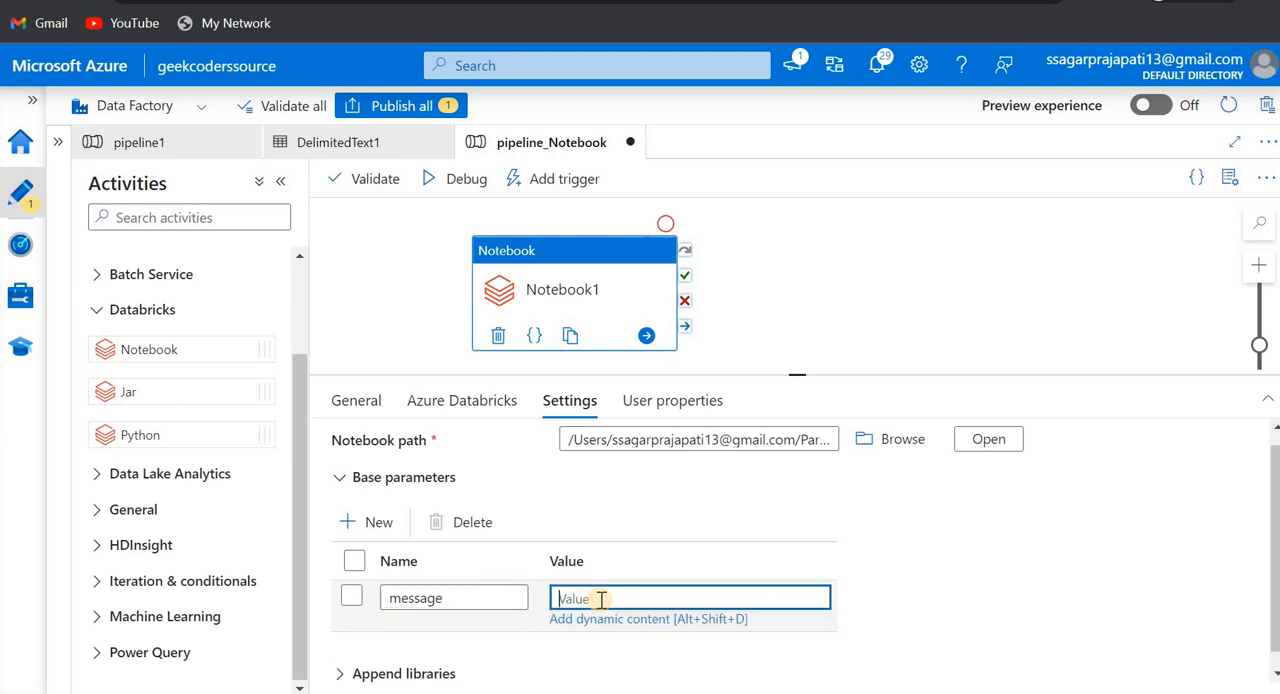
pyautogui.write("'")
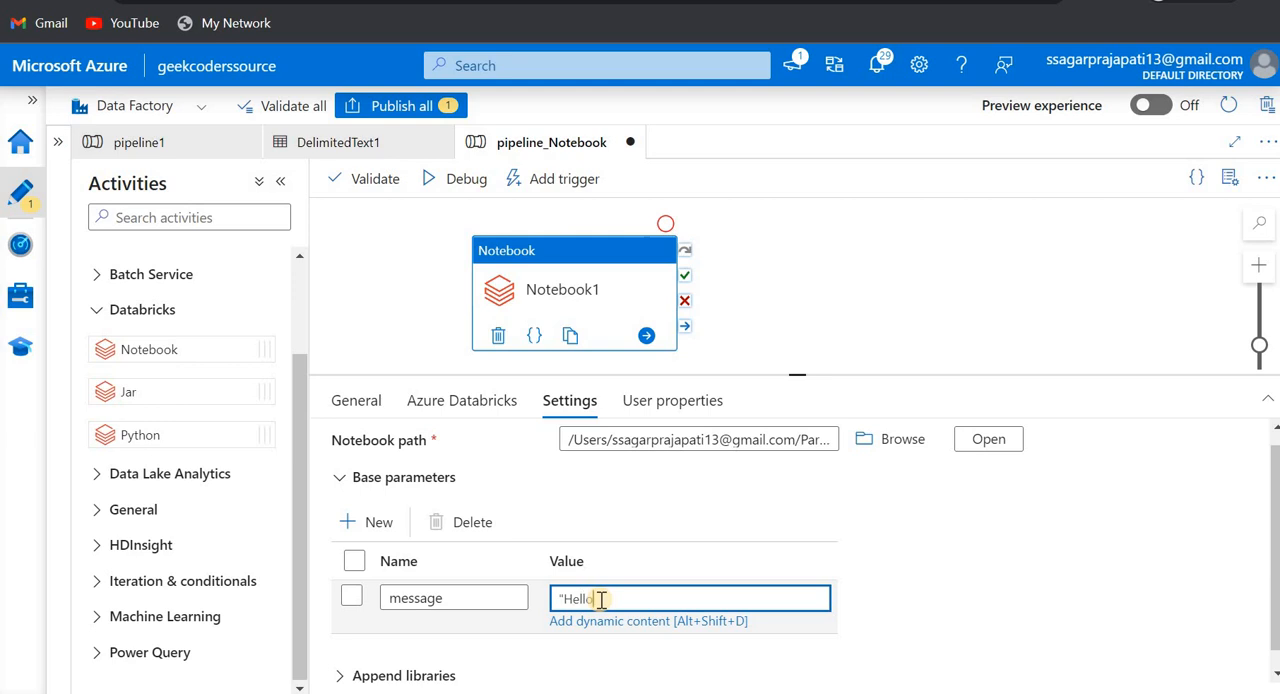
pyautogui.write('Hello"')
pyautogui.click(937, 576)
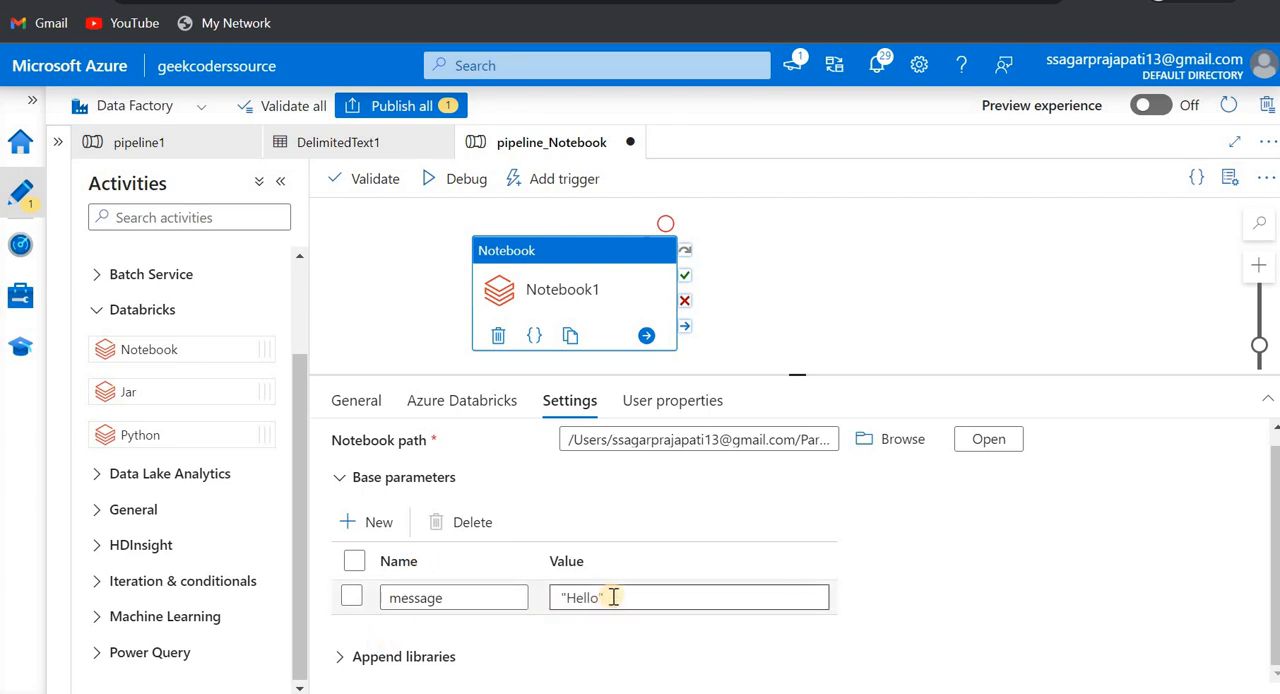
# - Rename the message base parameter as DataFactoryName
pyautogui.moveTo(455, 600); pyautogui.dragTo(385, 600)
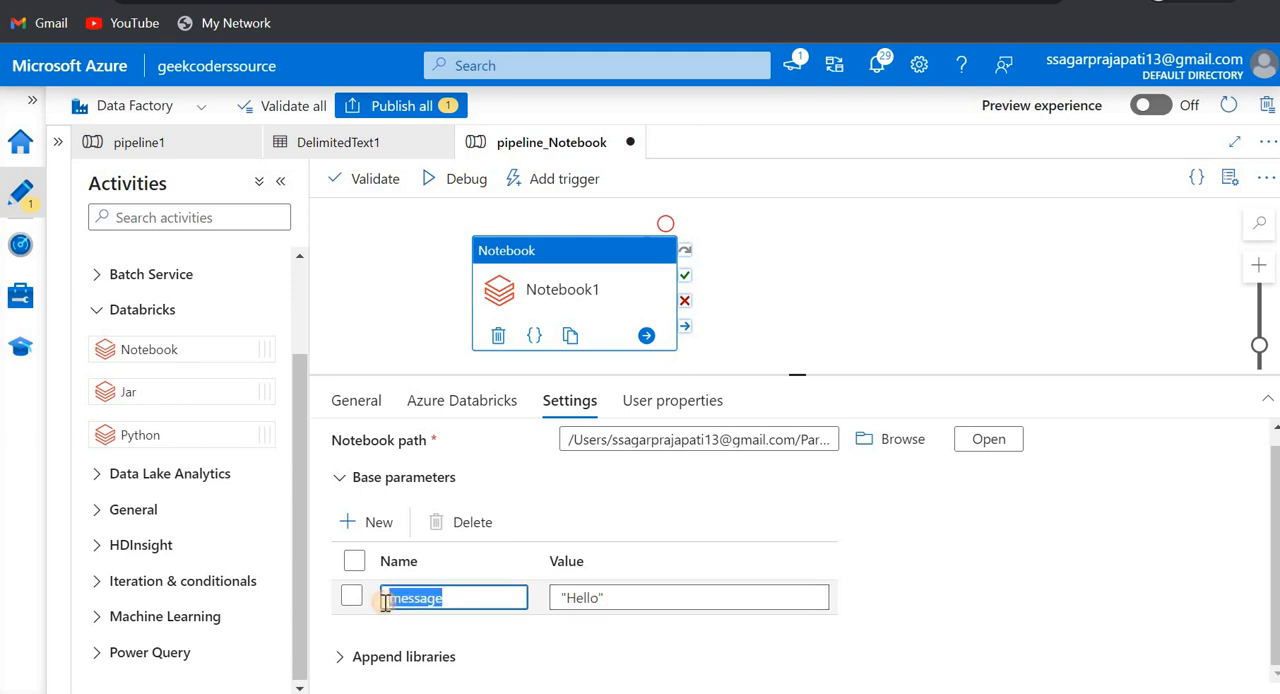
pyautogui.press('BackSpace')
pyautogui.write('Data')
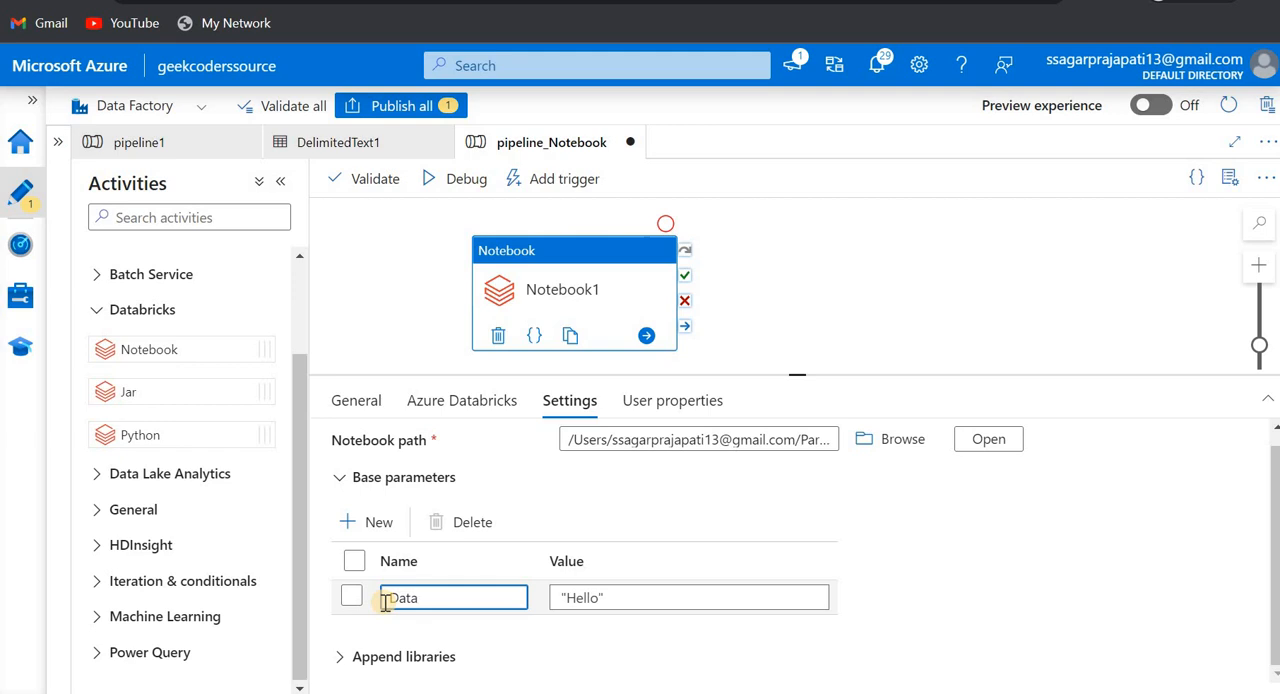
pyautogui.write('FactoryName')
pyautogui.click(628, 594)
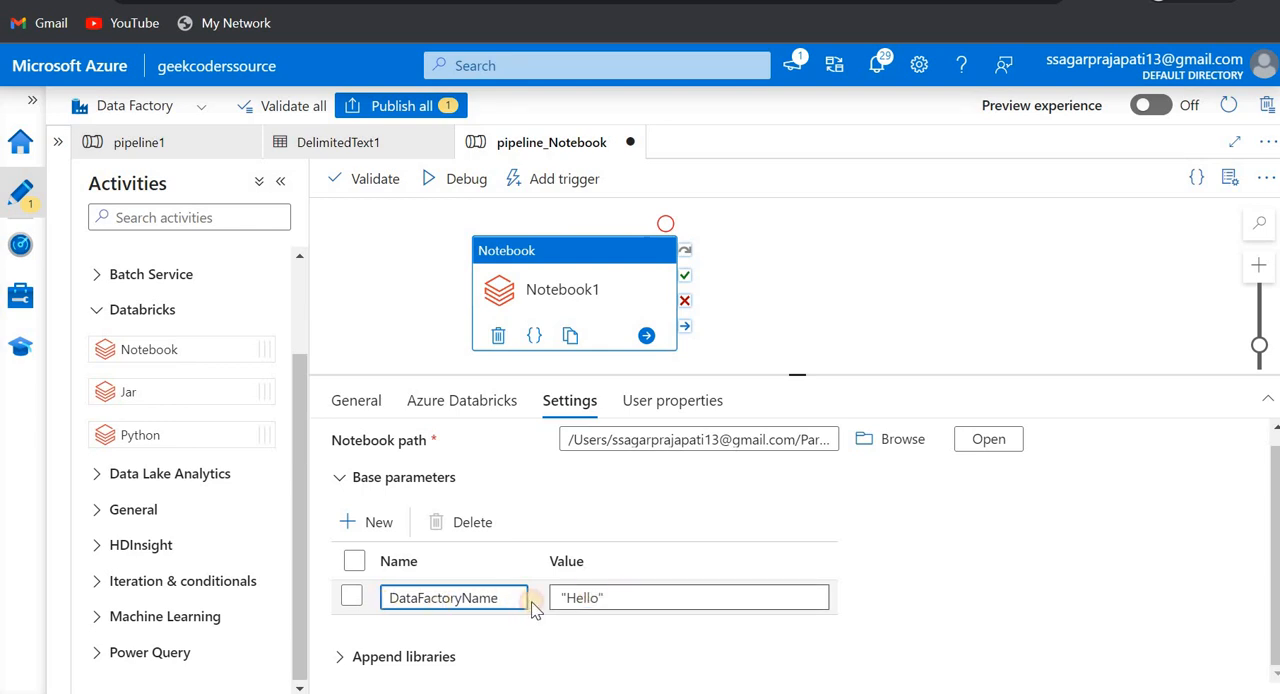
pyautogui.moveTo(637, 604); pyautogui.dragTo(542, 605)
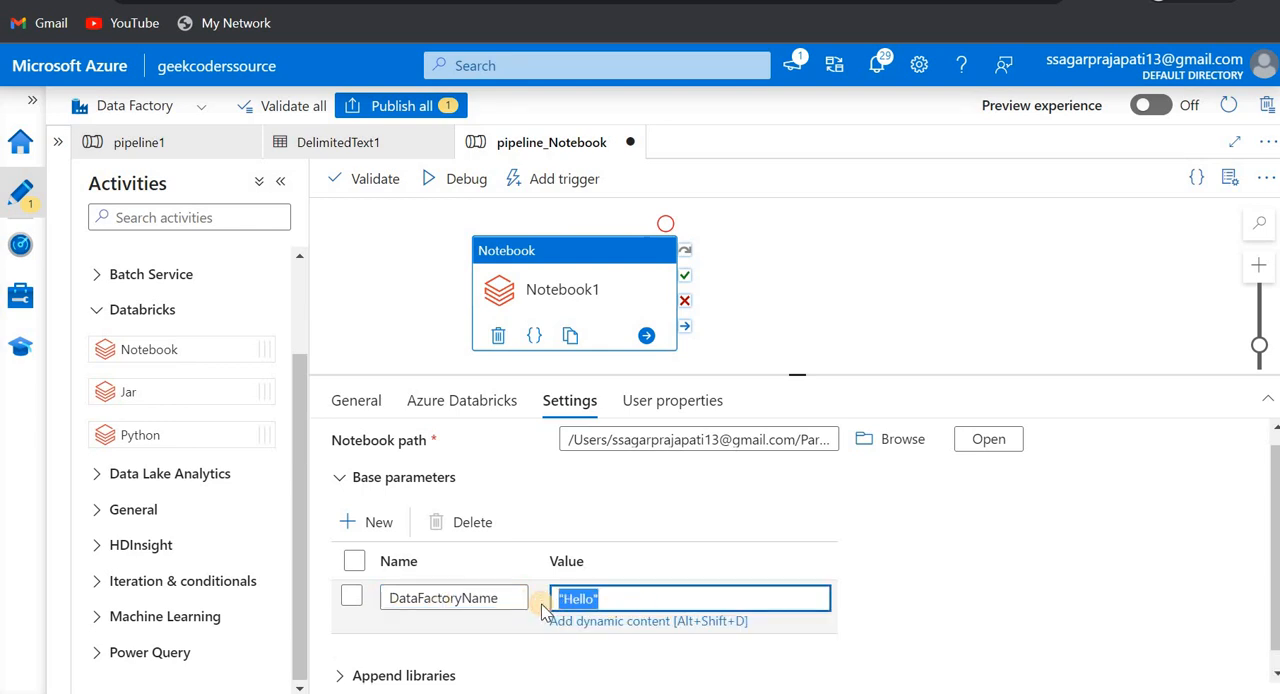
pyautogui.press('BackSpace')
pyautogui.click(640, 618)
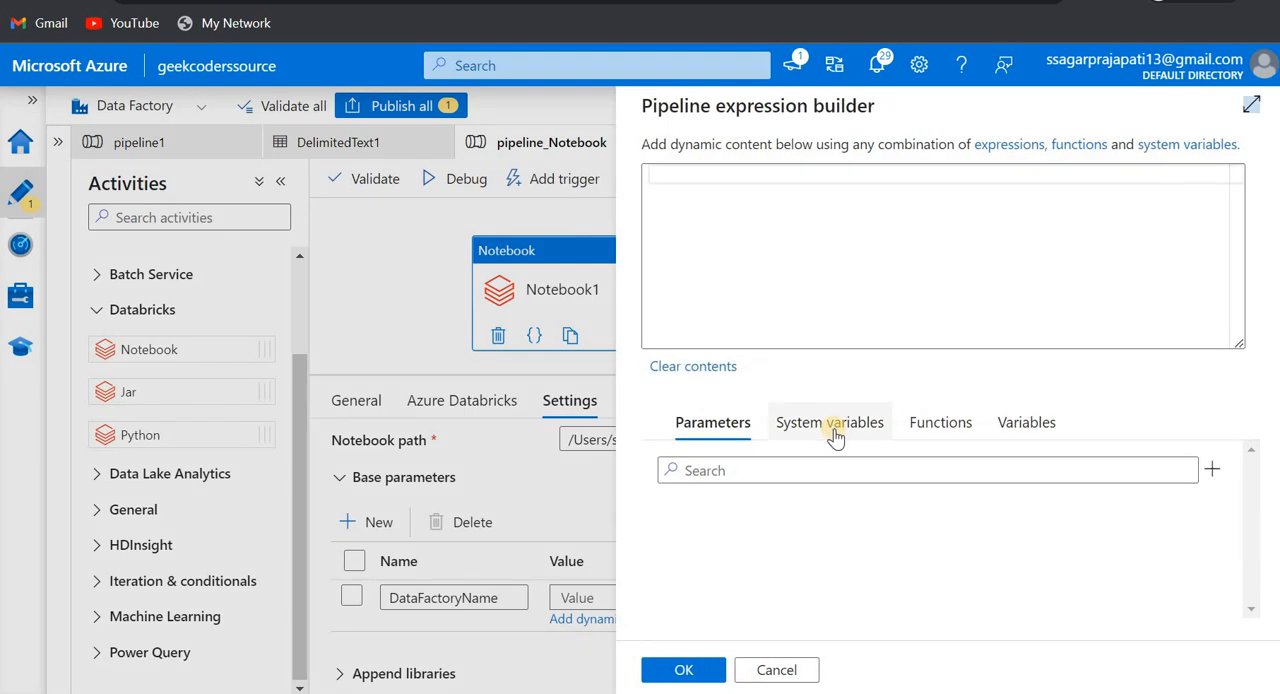
pyautogui.click(834, 428)
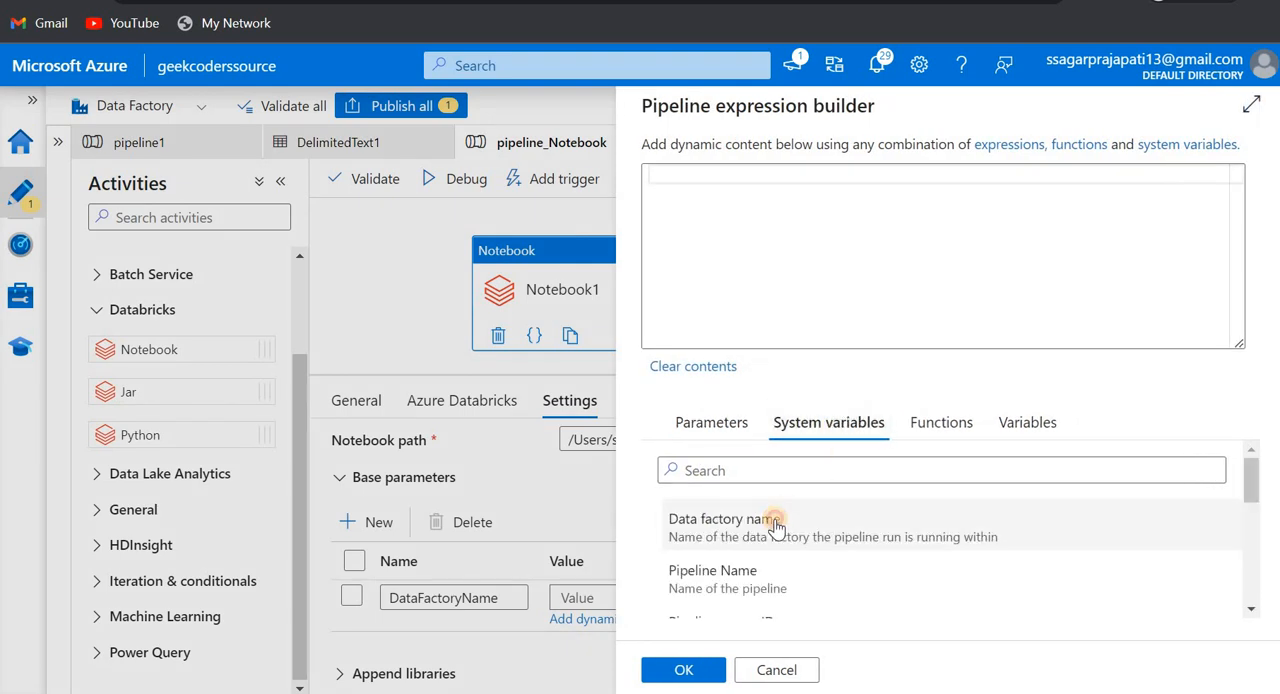
pyautogui.click(776, 524)
pyautogui.click(688, 670)
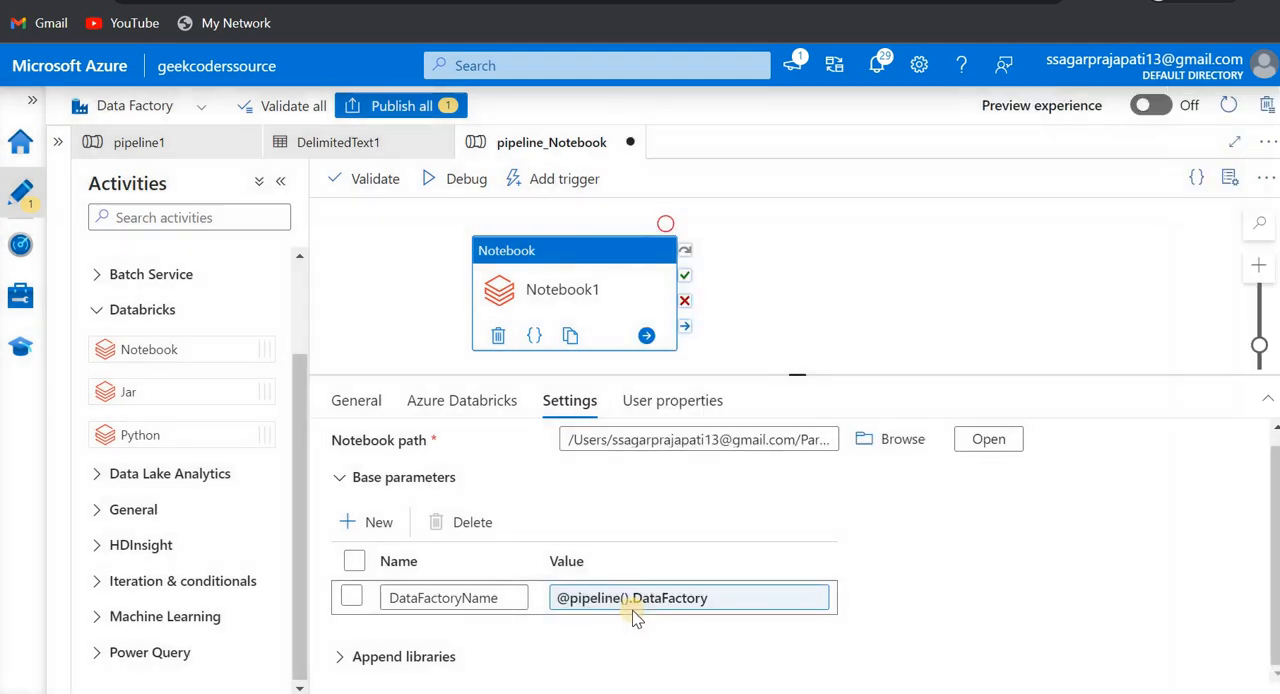
pyautogui.click(362, 521)
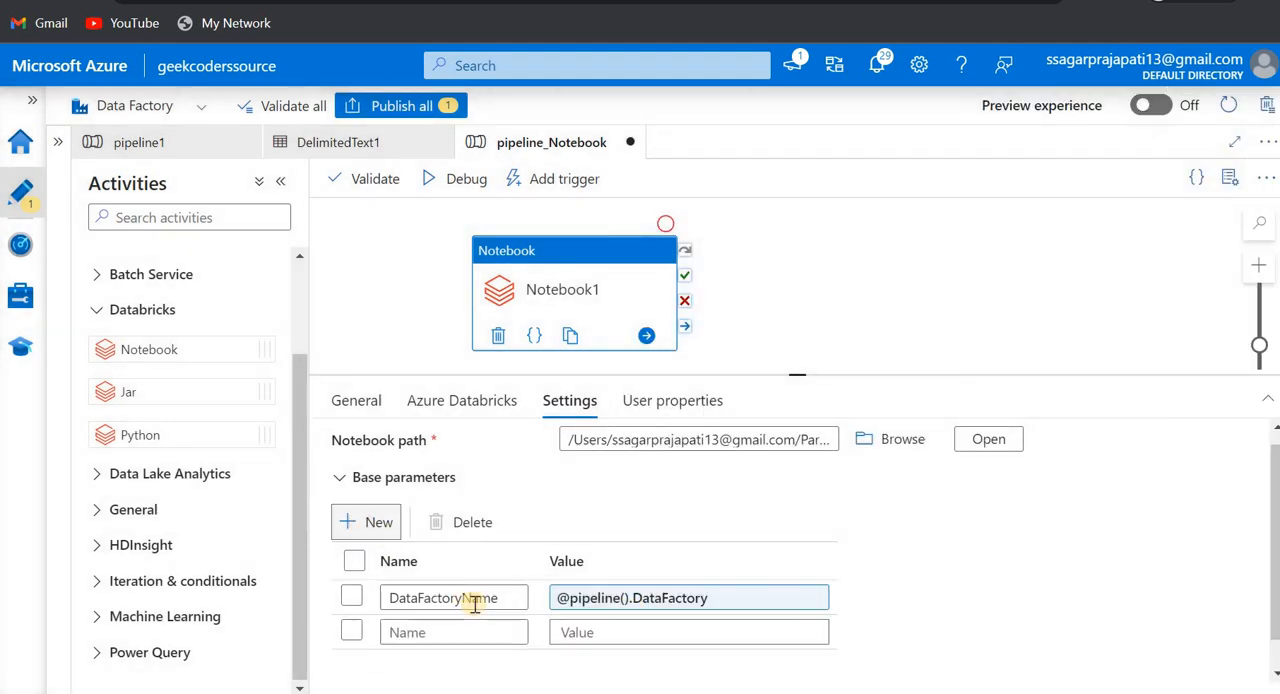
pyautogui.scroll(-1, 458, 600)
pyautogui.click(456, 598)
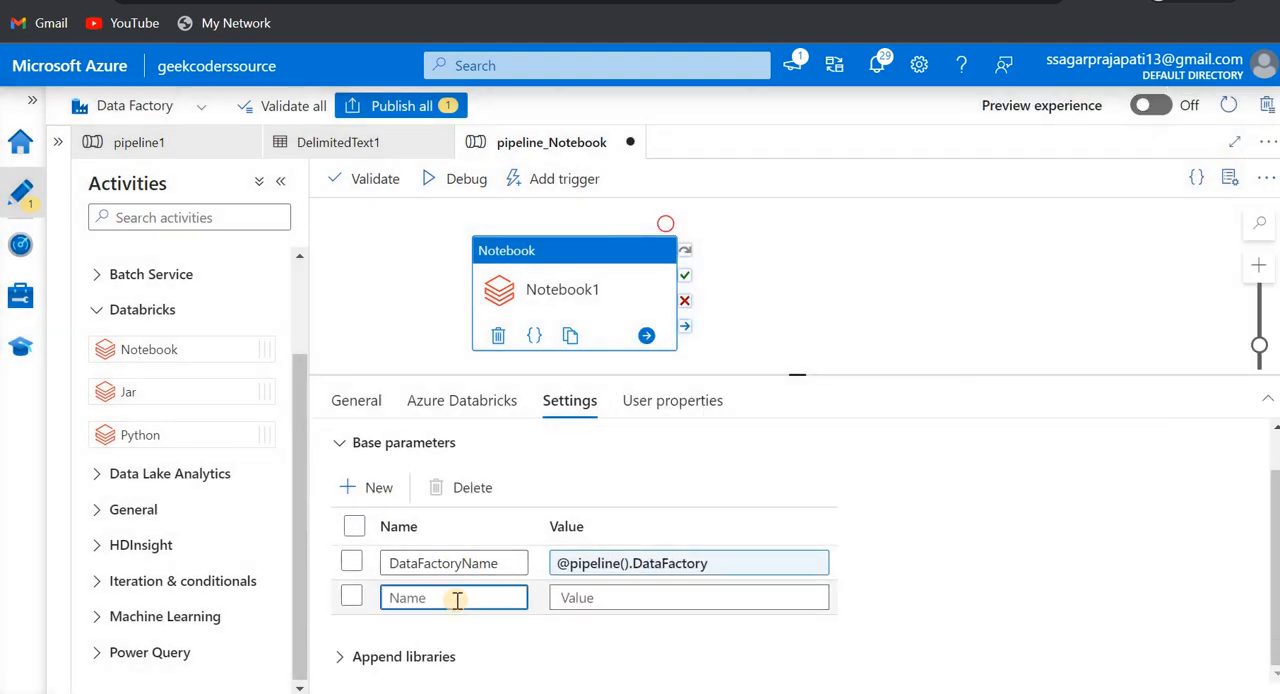
pyautogui.write('Pipeline')
pyautogui.click(592, 597)
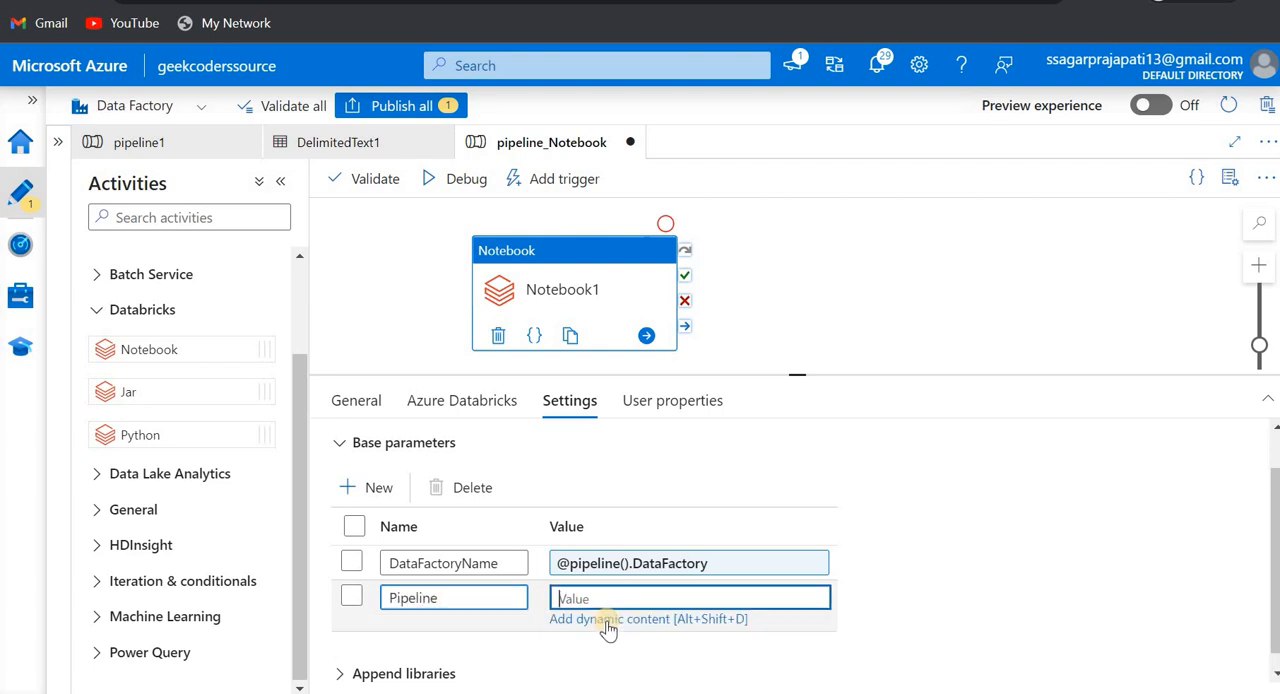
pyautogui.click(590, 619)
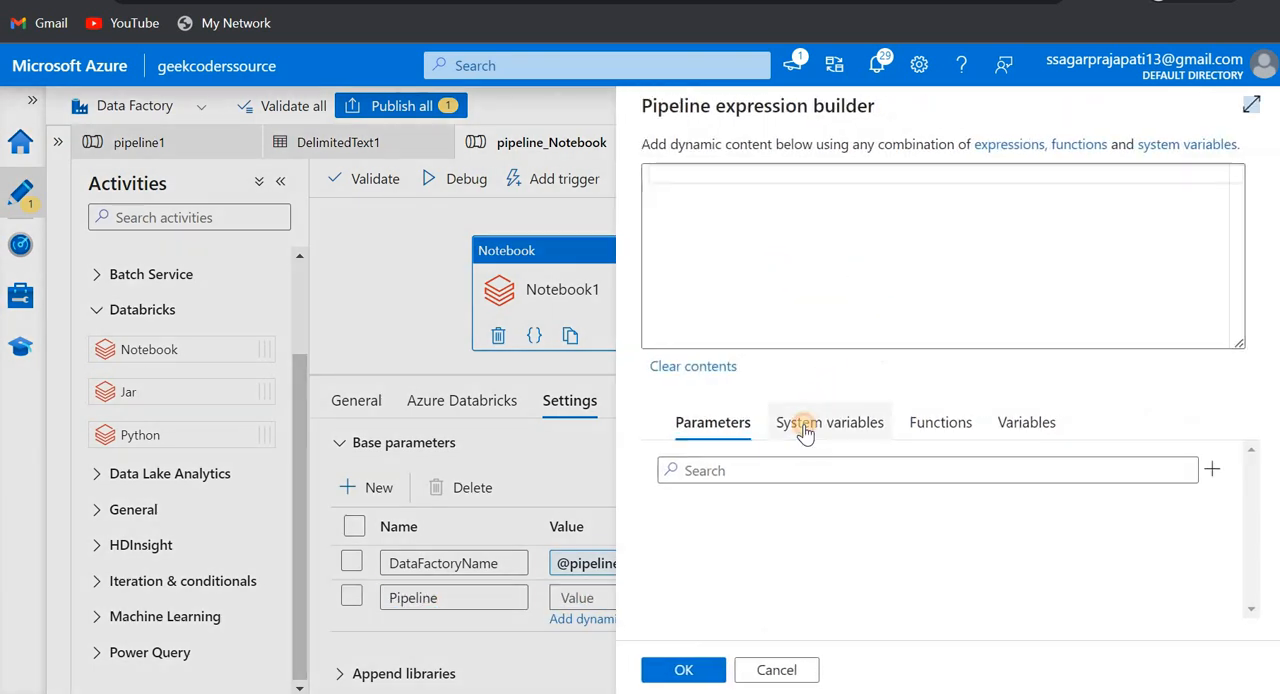
pyautogui.click(806, 425)
pyautogui.click(757, 574)
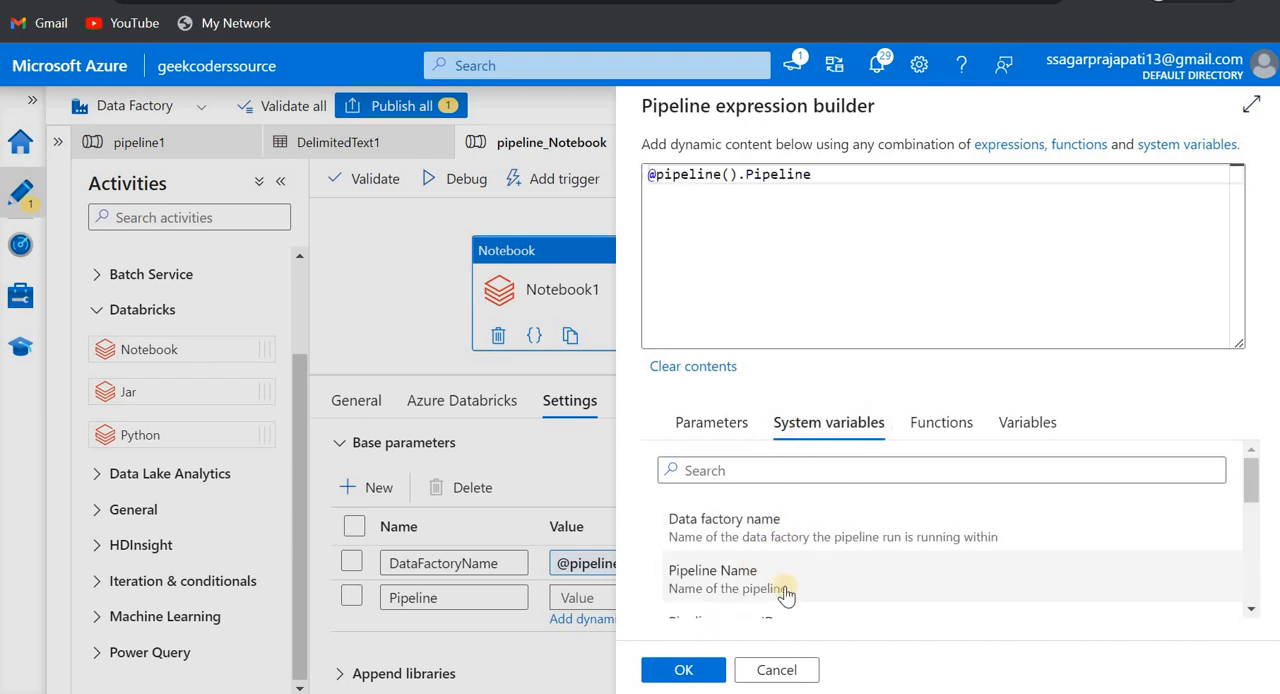
pyautogui.scroll(-2, 823, 568)
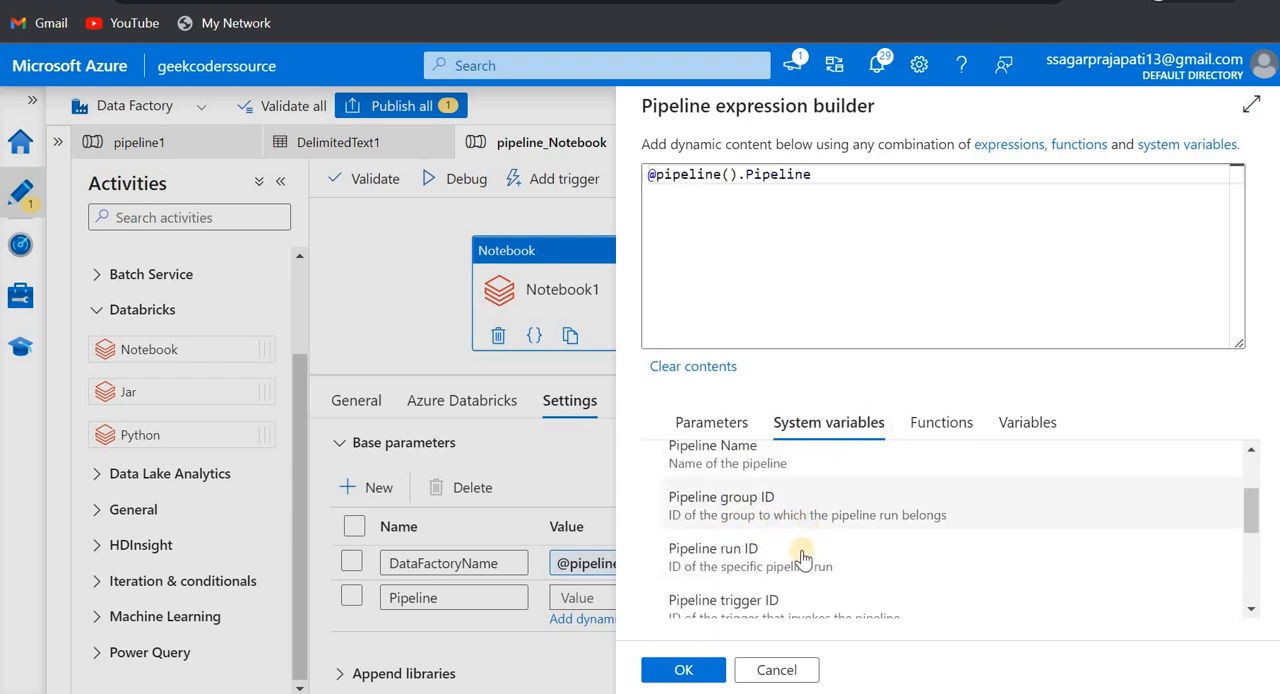
pyautogui.scroll(-5, 801, 560)
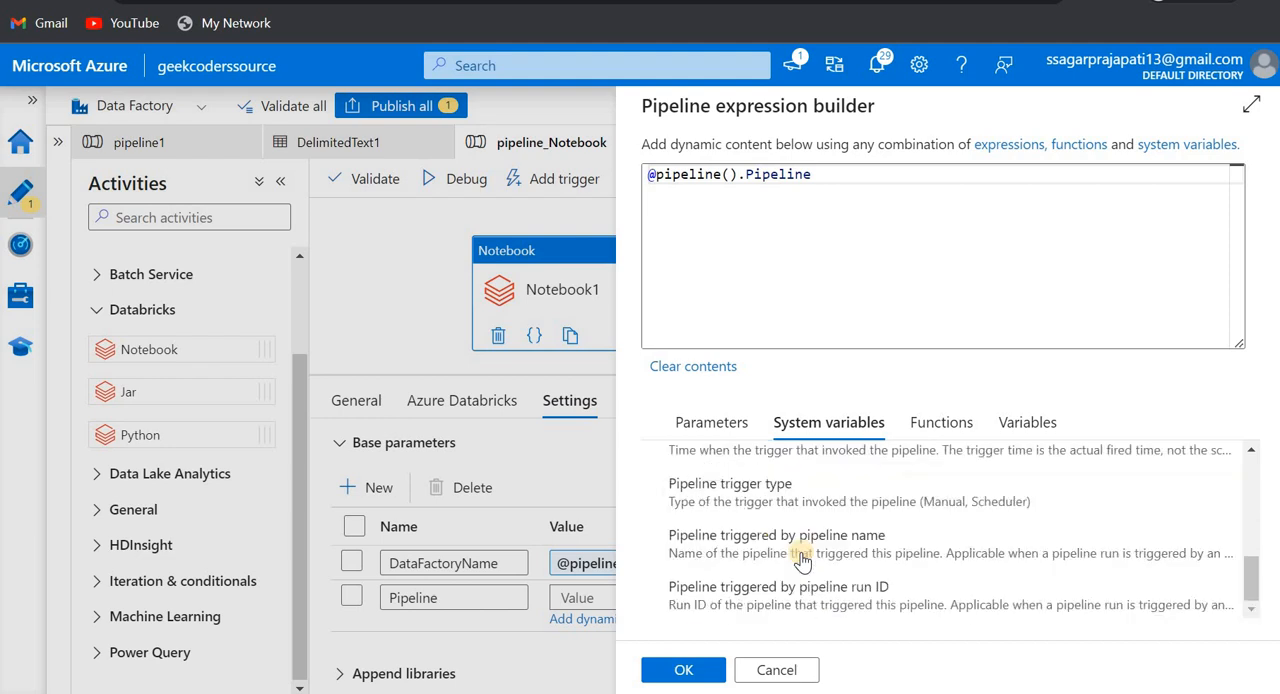
pyautogui.click(697, 672)
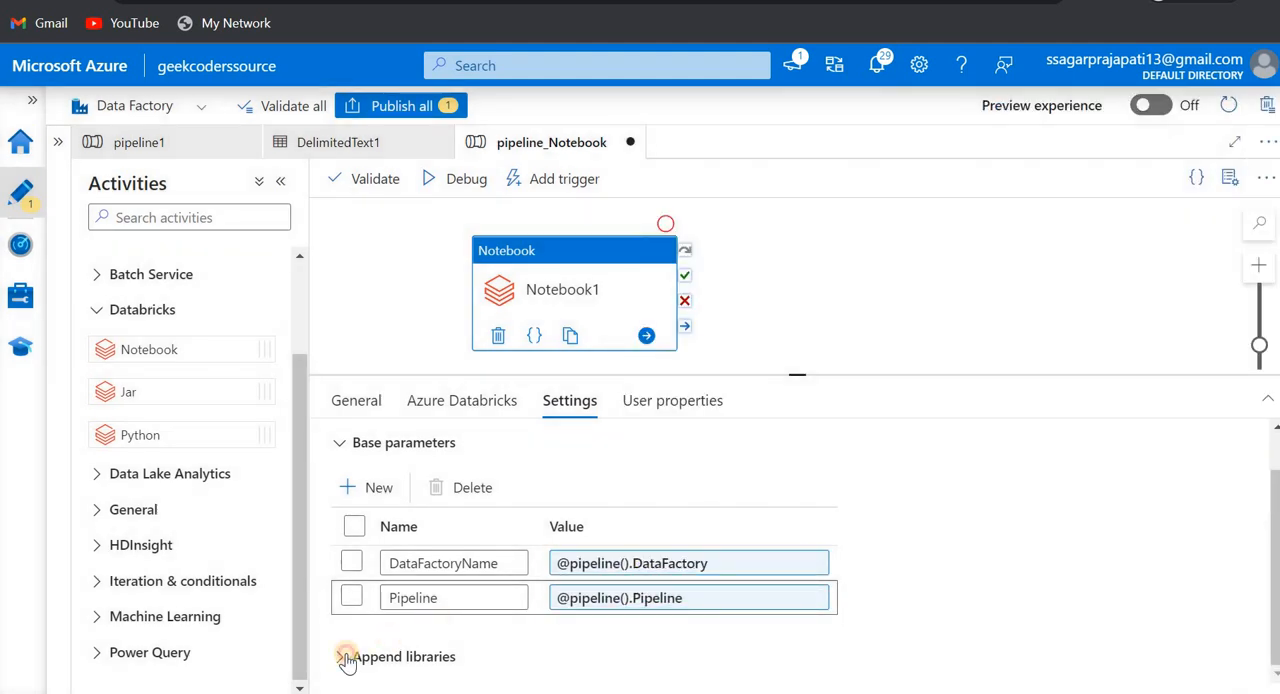
# - Try an appended library entry for the notebook activity with the library type pypi, and delete that entry
pyautogui.click(563, 648)
pyautogui.scroll(-1, 563, 648)
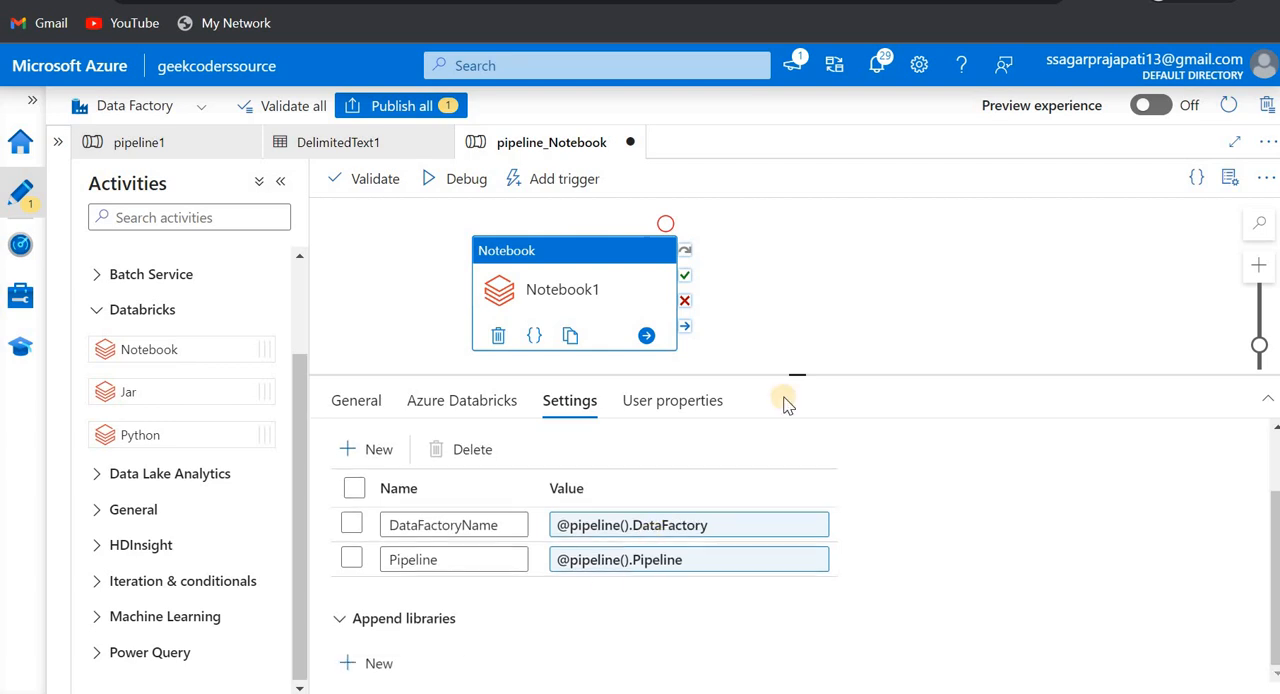
pyautogui.moveTo(794, 374); pyautogui.dragTo(808, 240)
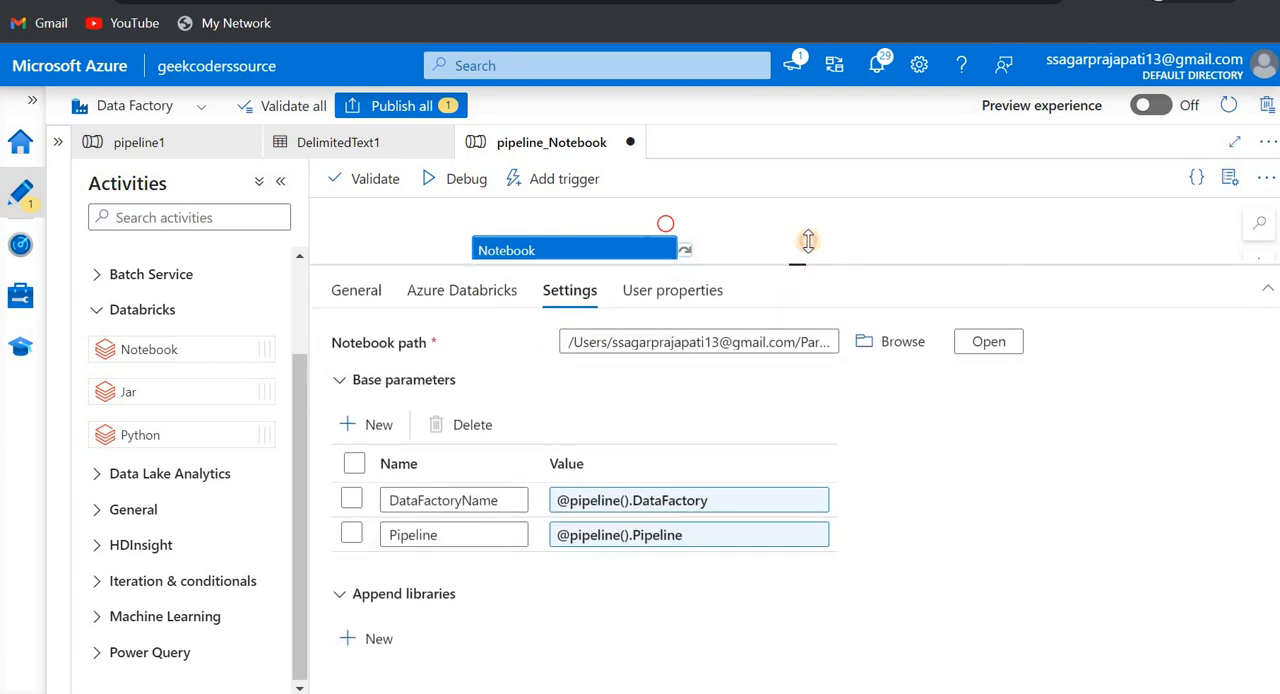
pyautogui.click(379, 614)
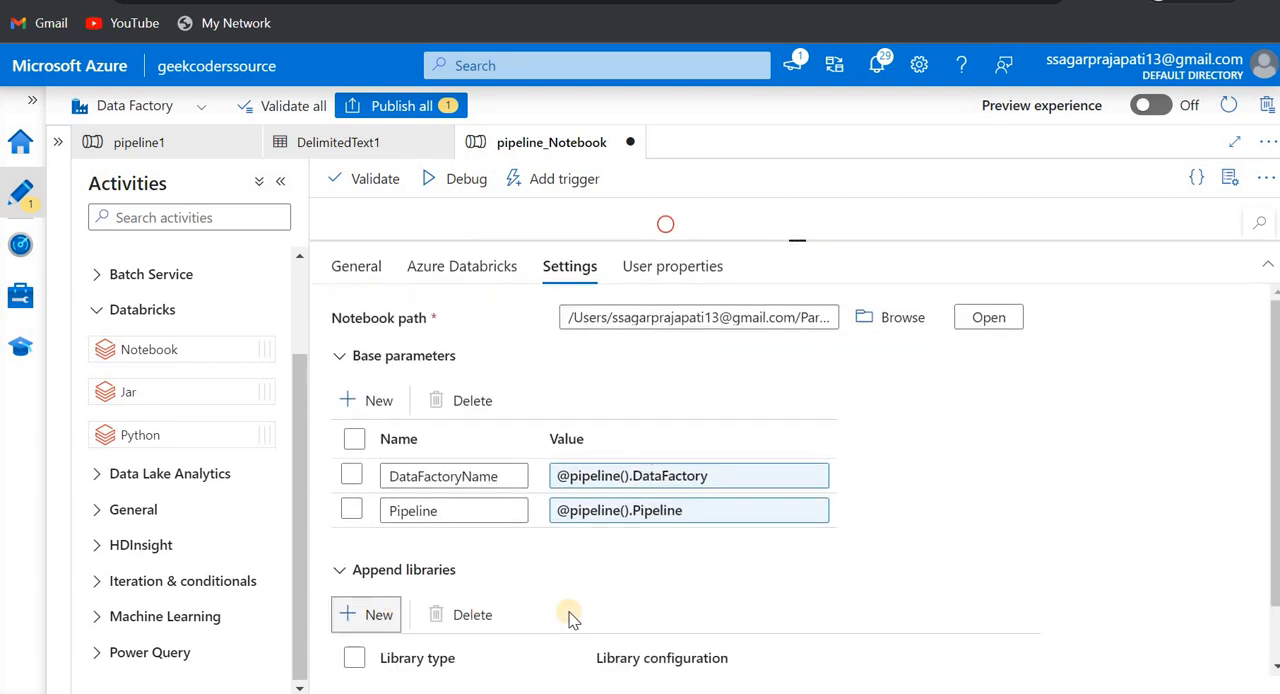
pyautogui.scroll(-2, 570, 618)
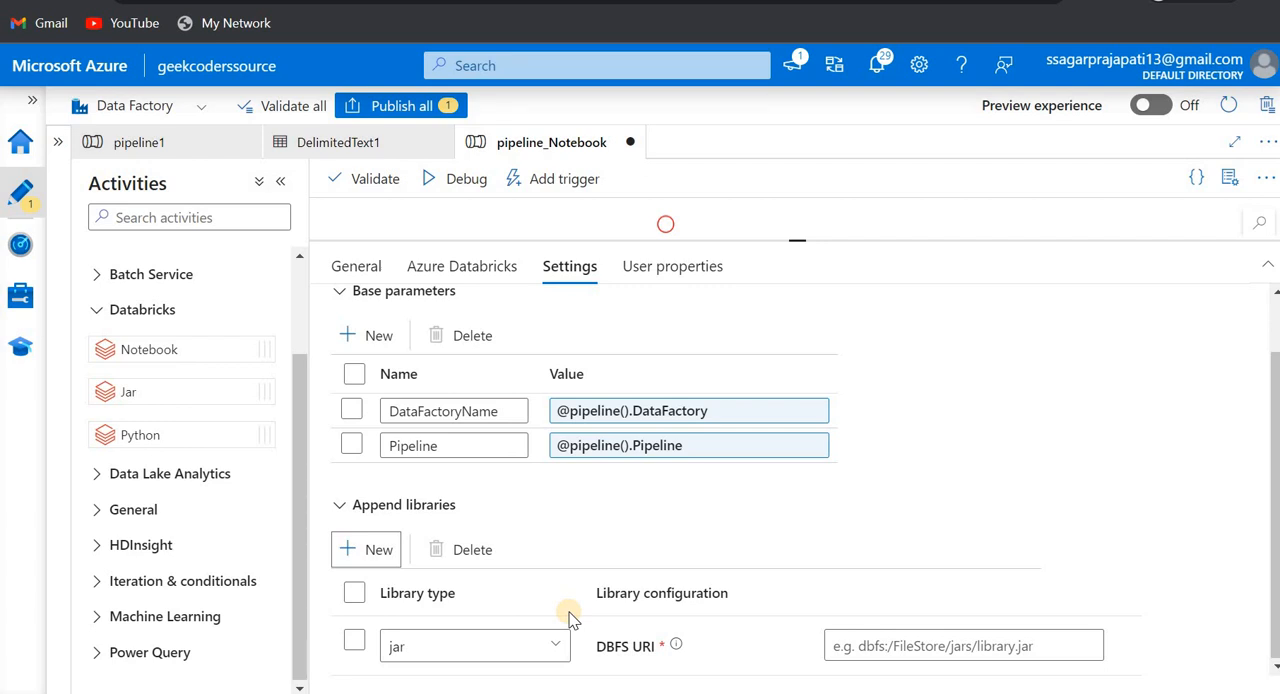
pyautogui.click(522, 643)
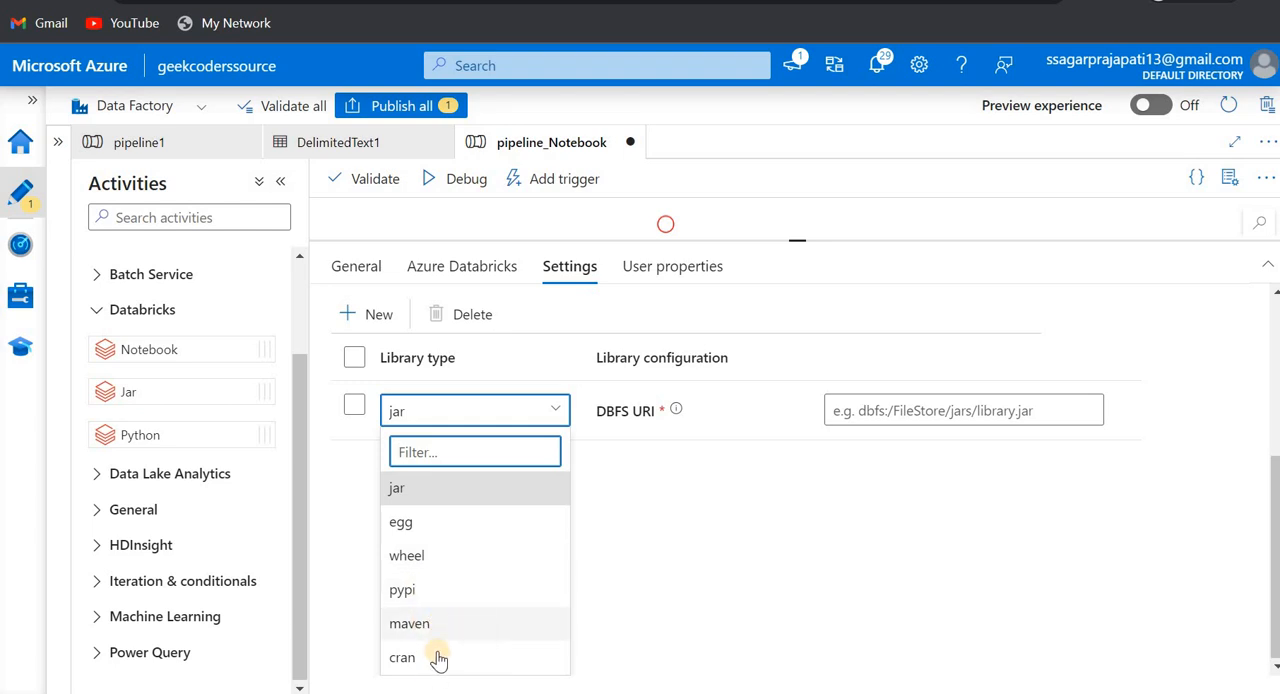
pyautogui.moveTo(446, 591); pyautogui.dragTo(474, 480)
pyautogui.click(474, 590)
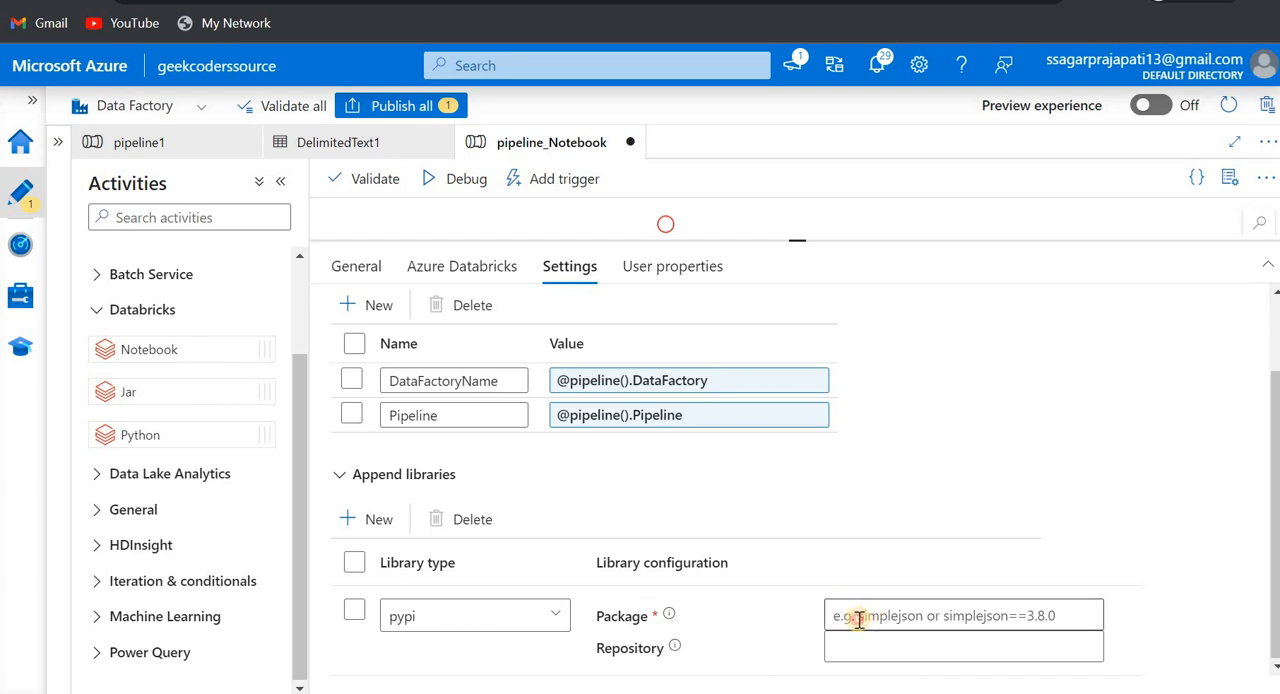
pyautogui.click(858, 618)
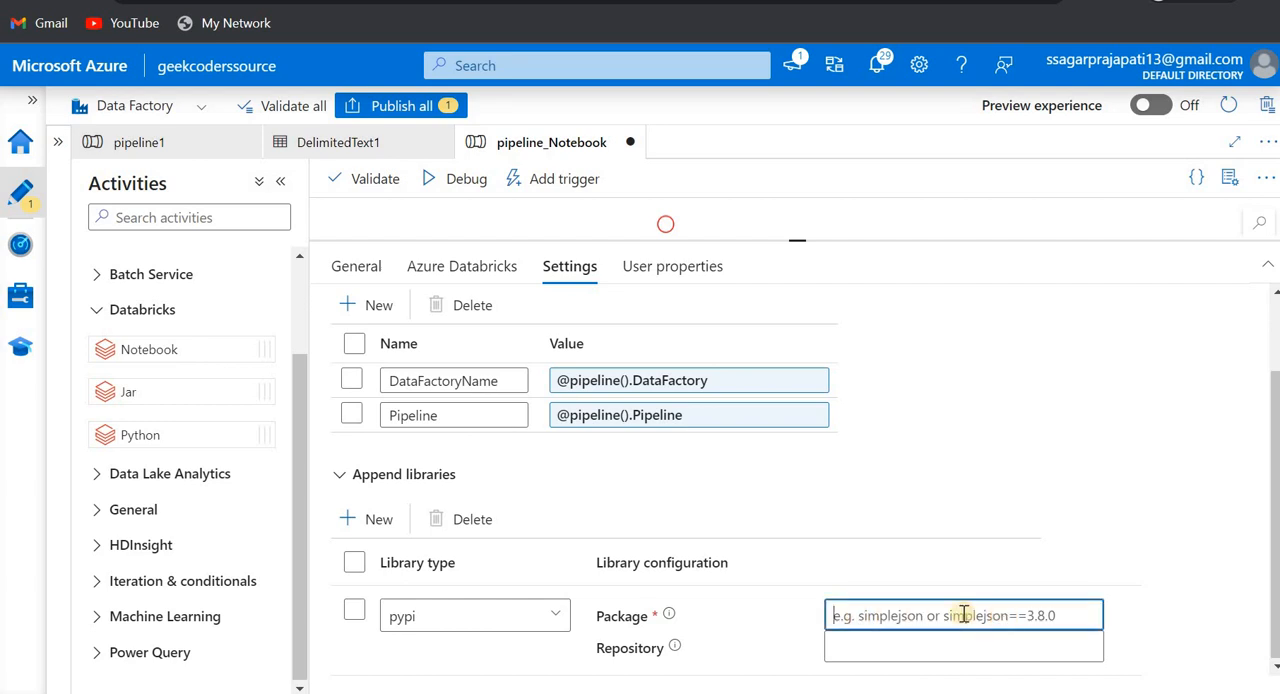
pyautogui.click(357, 562)
pyautogui.click(463, 519)
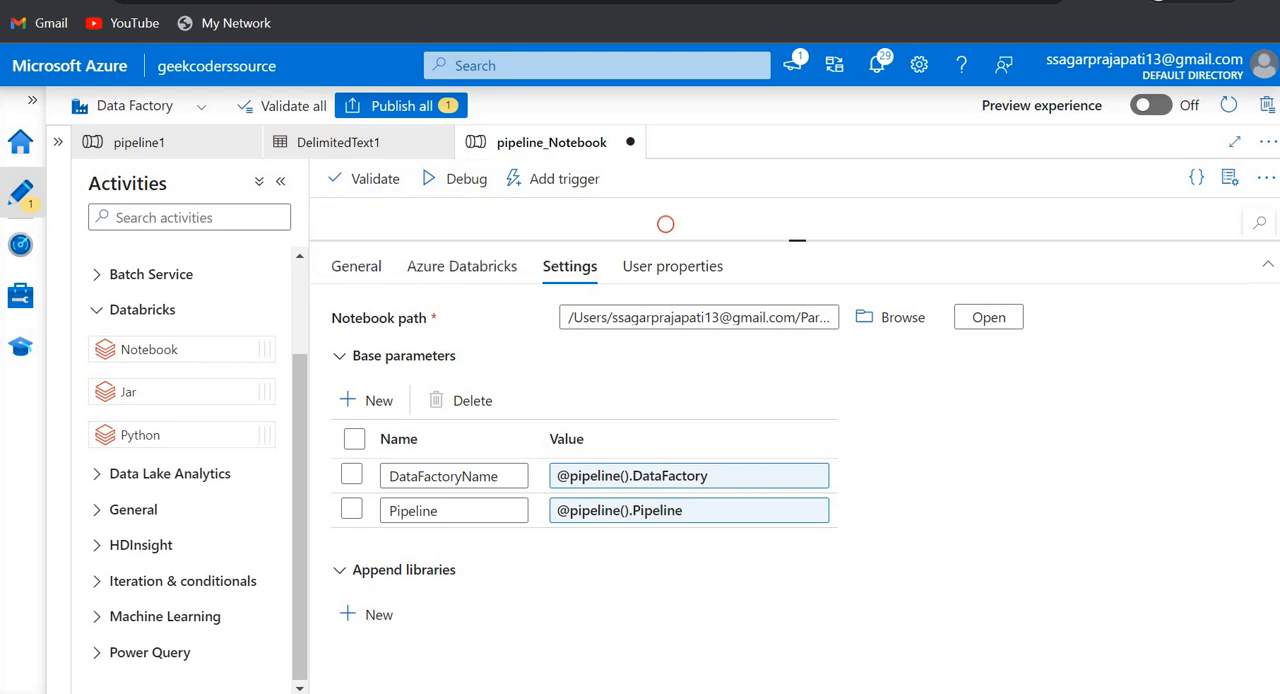
# - Switch to Databricks, open the Paramters notebook from the user's workspace folder, and highlight the param1 widget code in its first cell
pyautogui.click(220, 1)
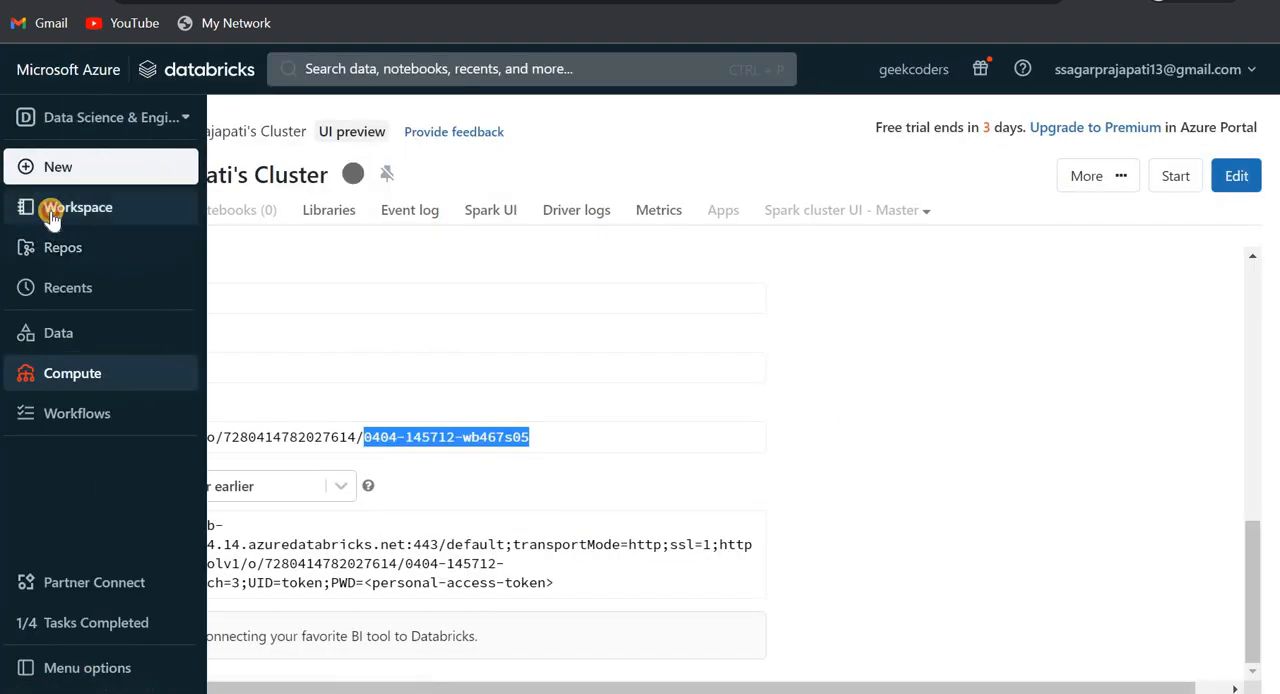
pyautogui.click(52, 212)
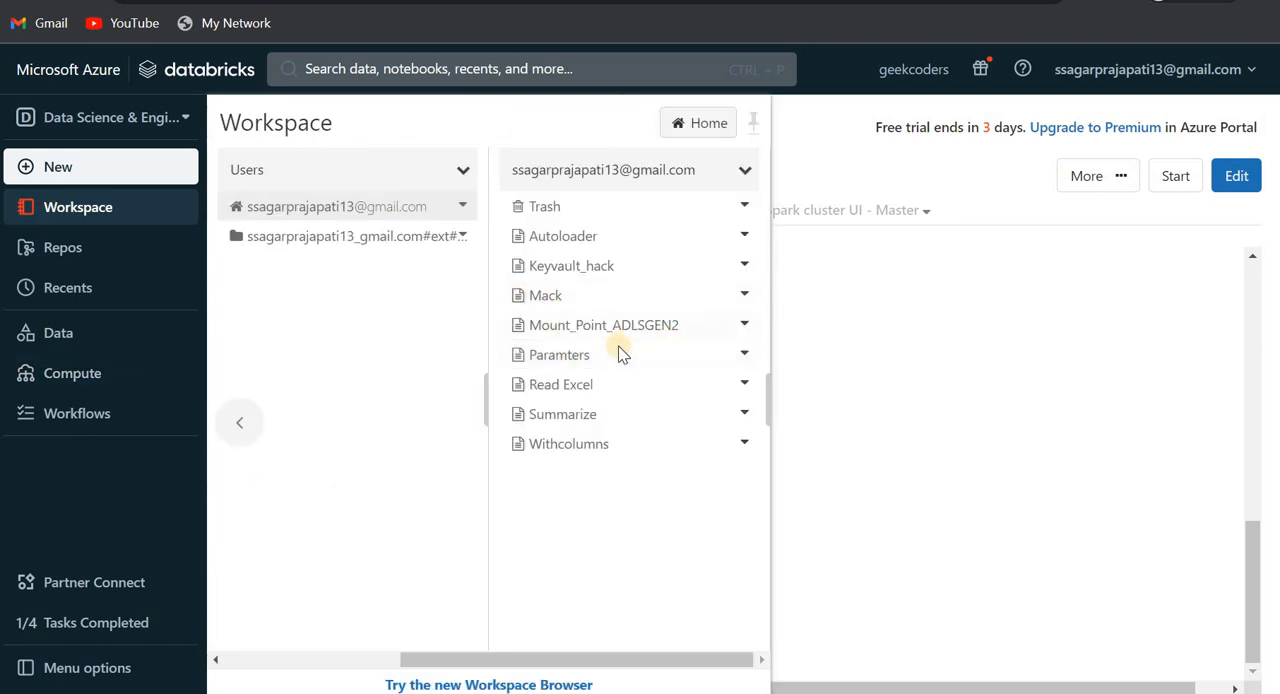
pyautogui.click(560, 354)
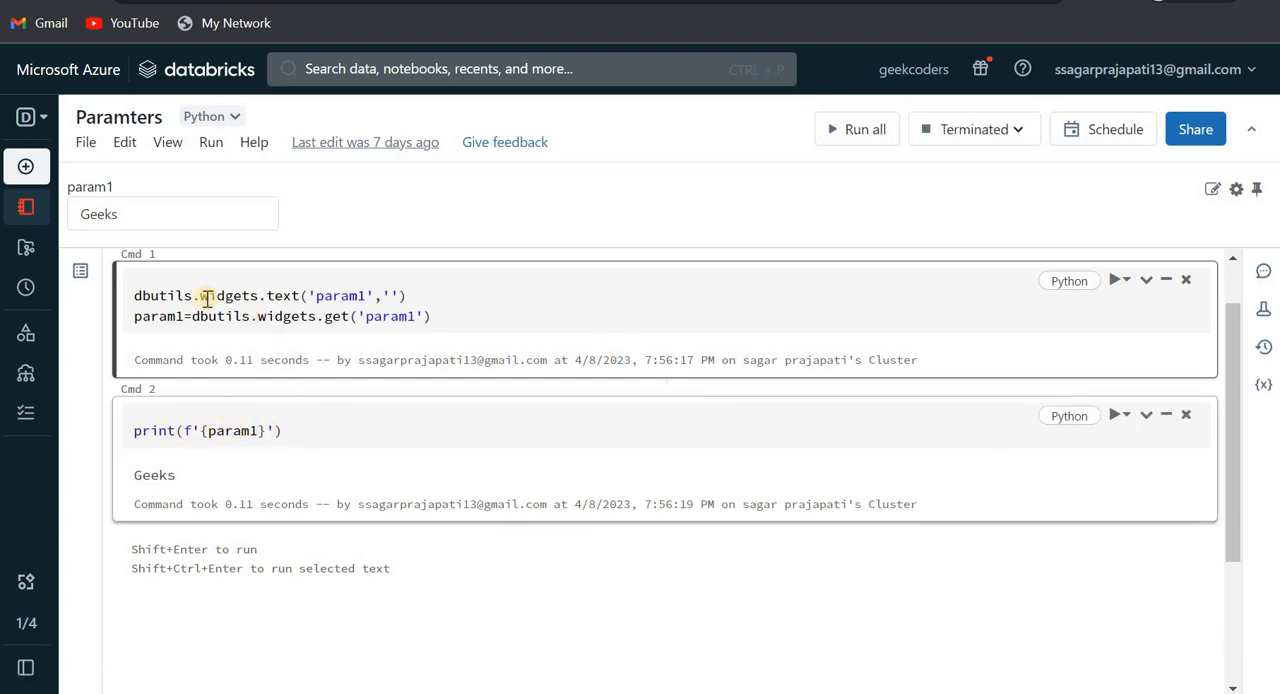
pyautogui.moveTo(281, 305); pyautogui.dragTo(129, 281)
pyautogui.hotkey('ctrl', 'c')
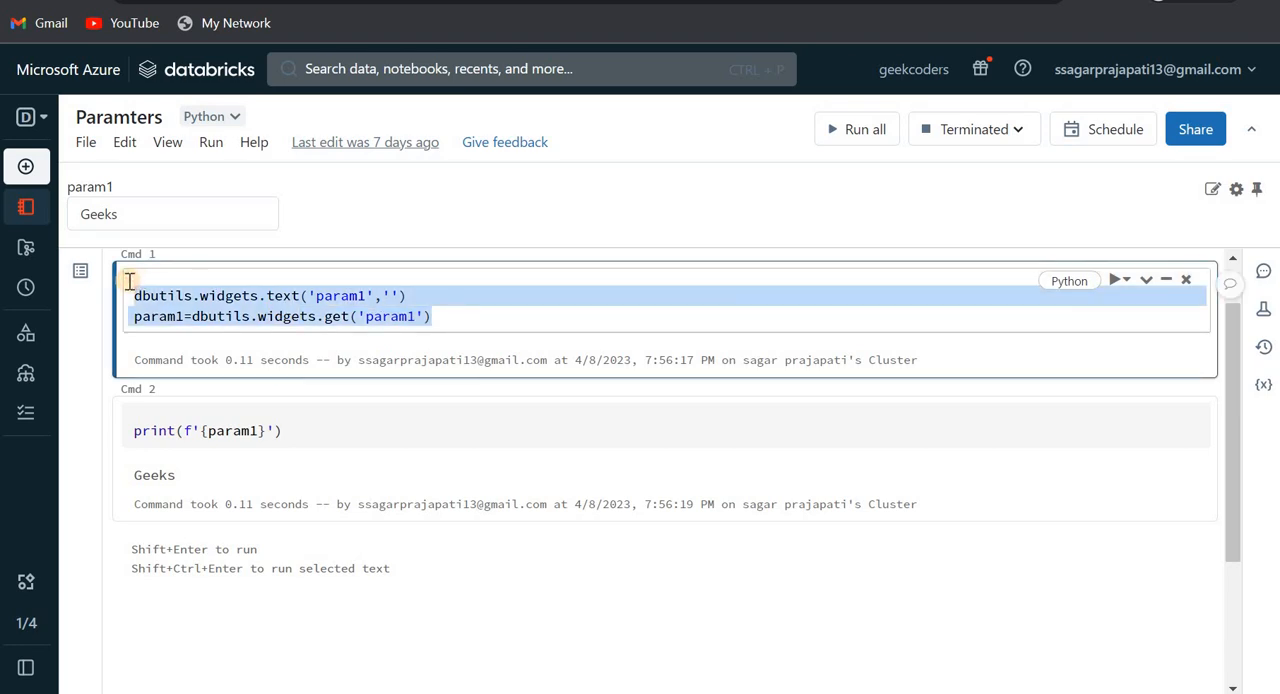
# - Add a new cell below the first cell of the notebook and paste the copied two-line param1 widget code into it twice
pyautogui.click(679, 393)
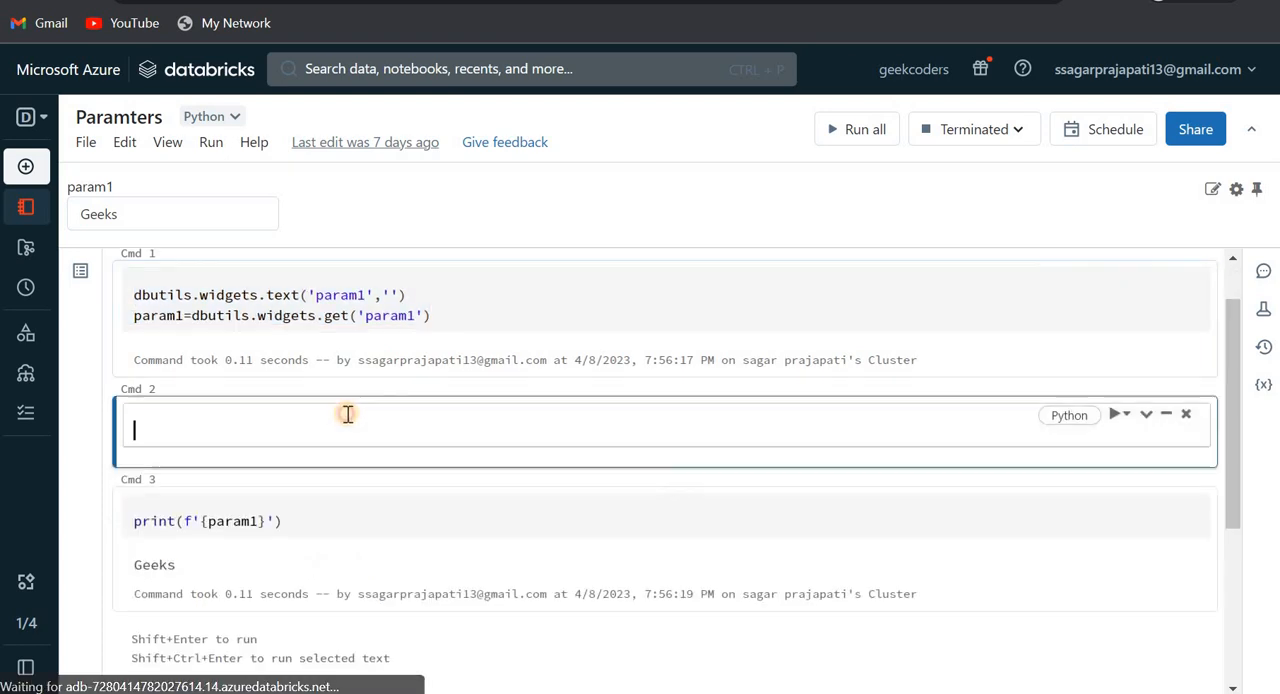
pyautogui.hotkey('ctrl', 'v')
pyautogui.press('Return')
pyautogui.hotkey('ctrl', 'v')
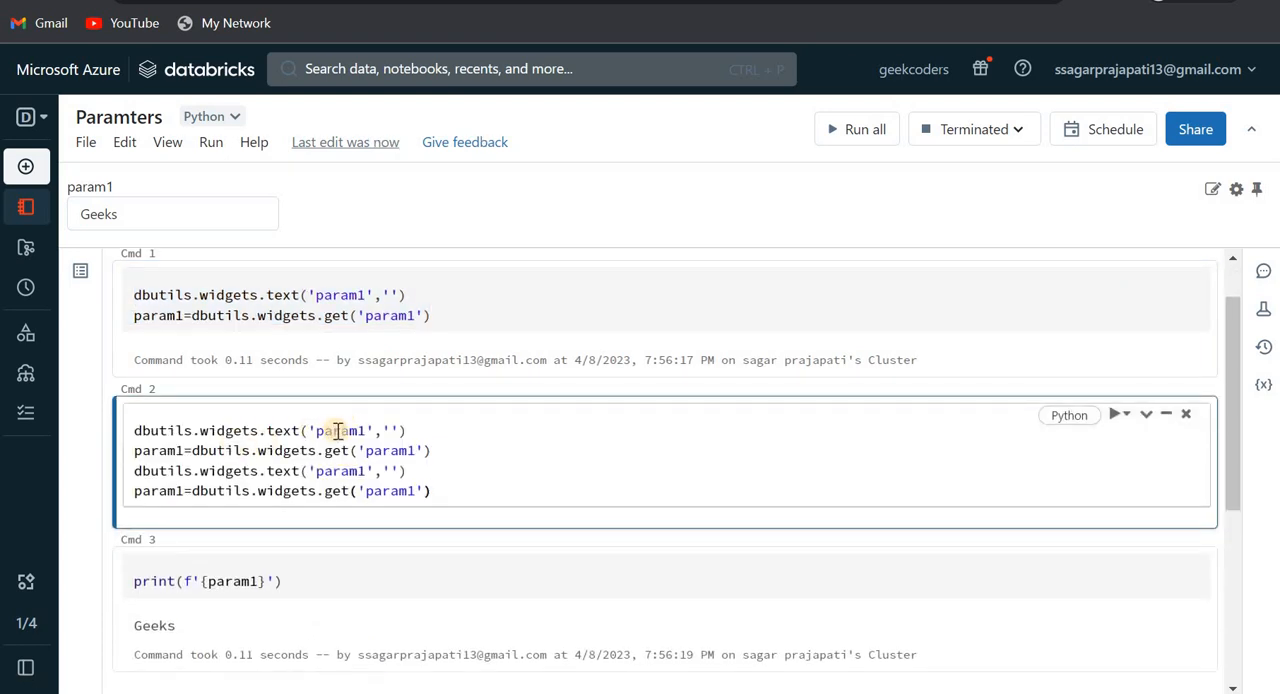
# - In the new cell, remove the first dbutils.widgets.text line and change the line below it to DataFactoryName=dbutils.widgets.get('DataFactoryName')
pyautogui.doubleClick(337, 433)
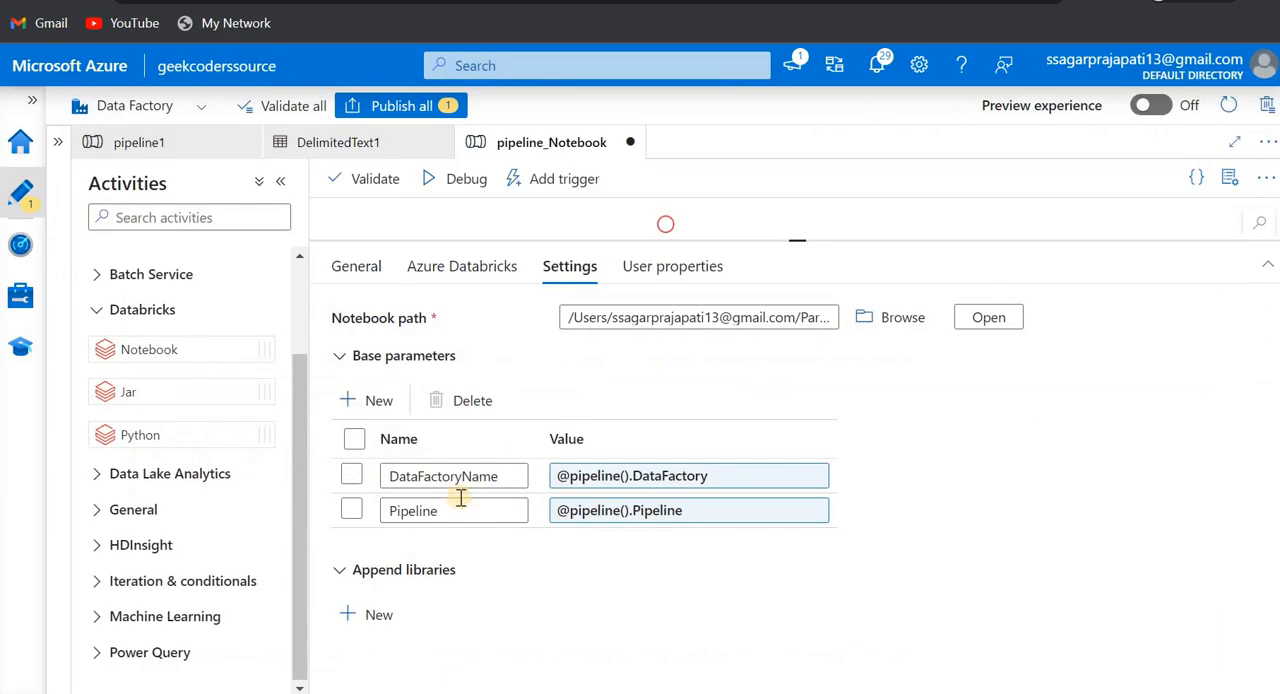
pyautogui.doubleClick(443, 476)
pyautogui.hotkey('ctrl', 'c')
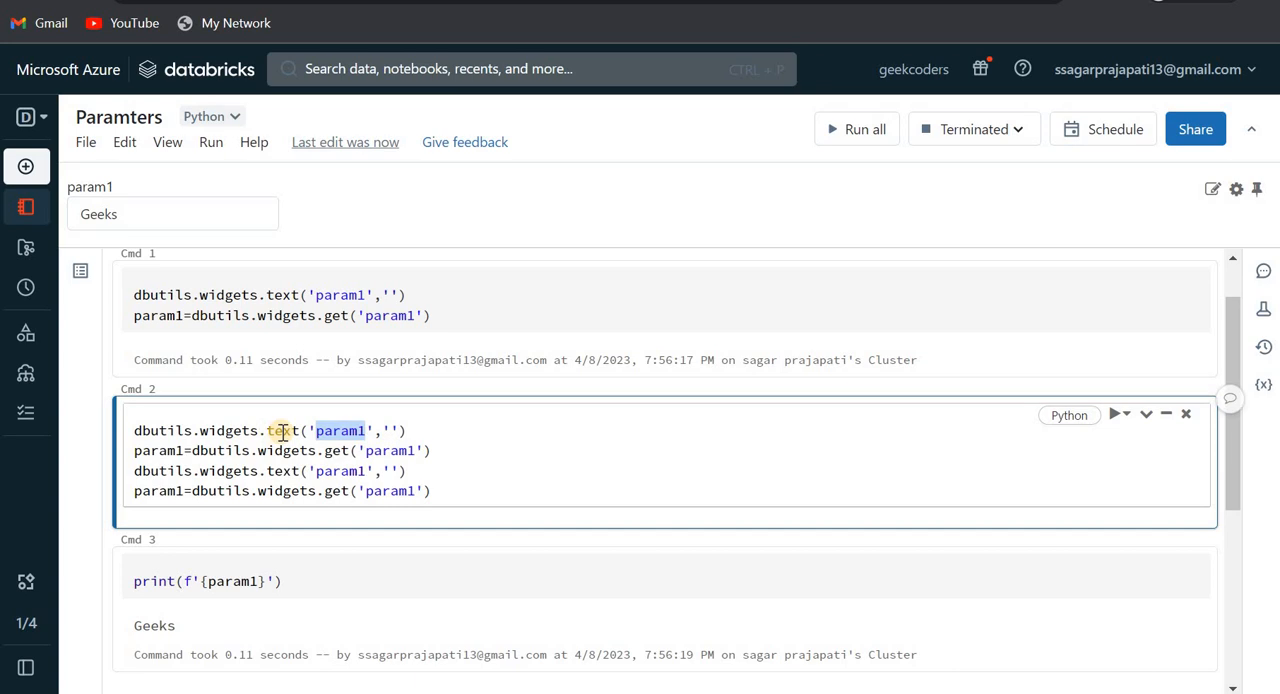
pyautogui.moveTo(413, 428); pyautogui.dragTo(133, 432)
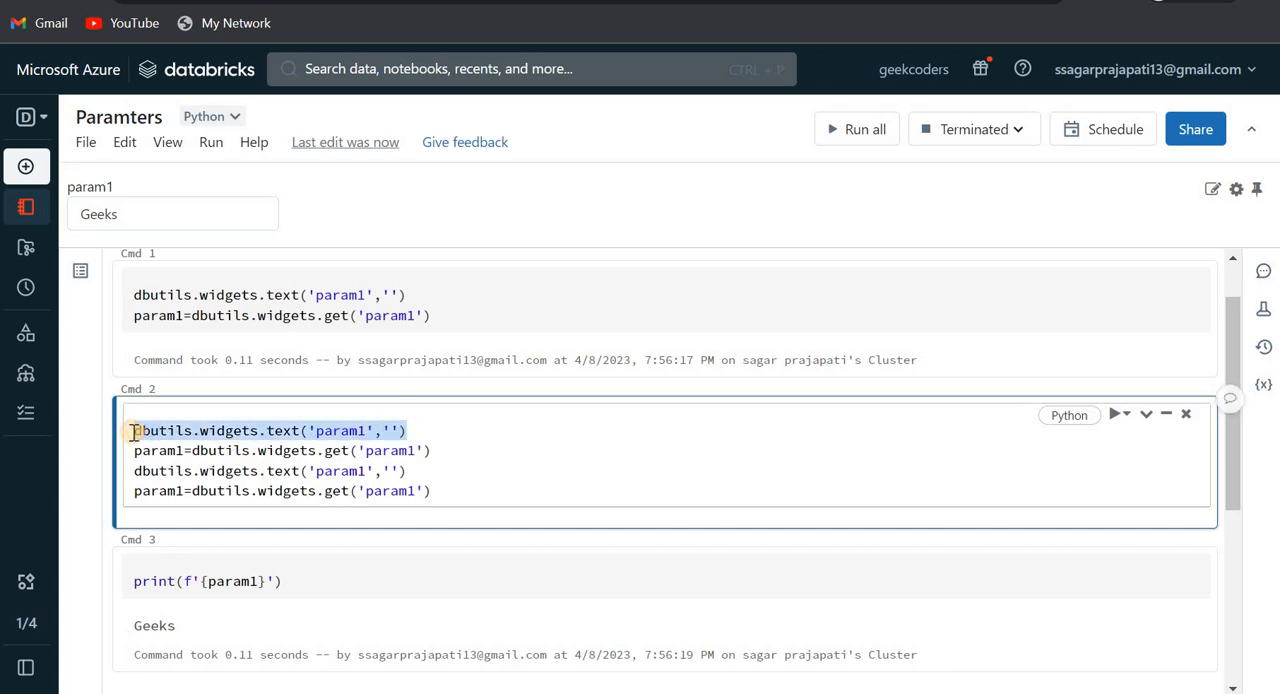
pyautogui.press('BackSpace')
pyautogui.doubleClick(380, 450)
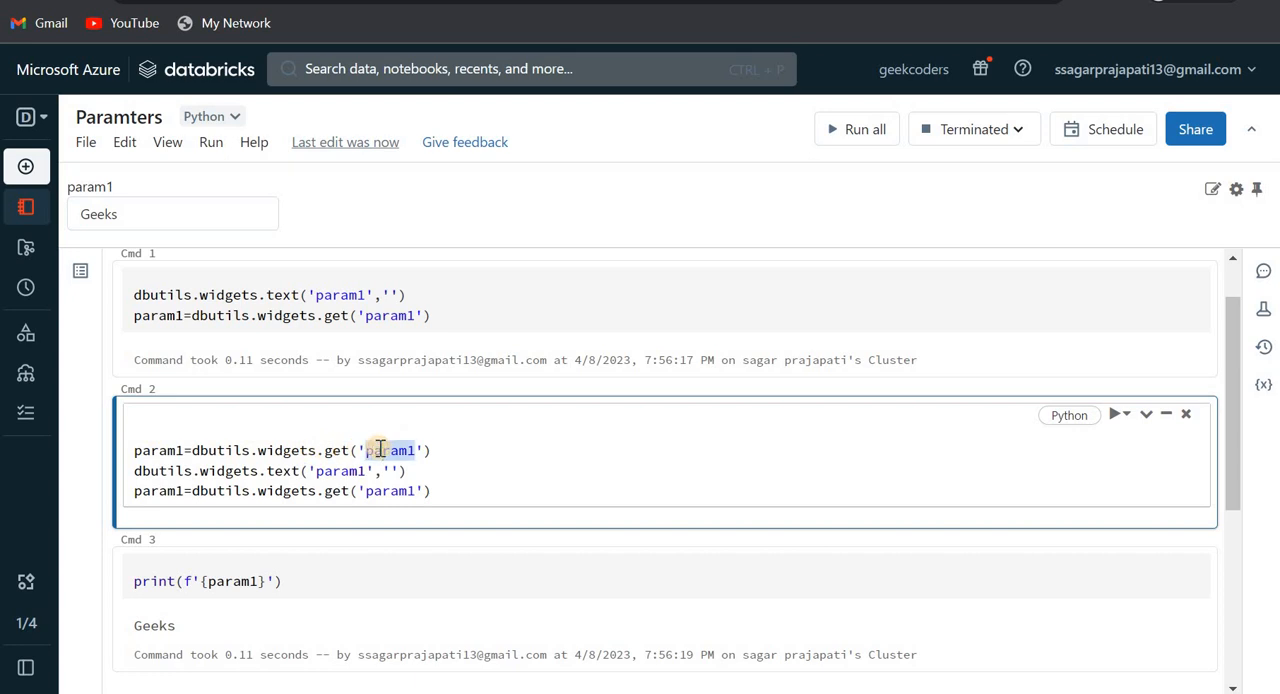
pyautogui.hotkey('ctrl', 'v')
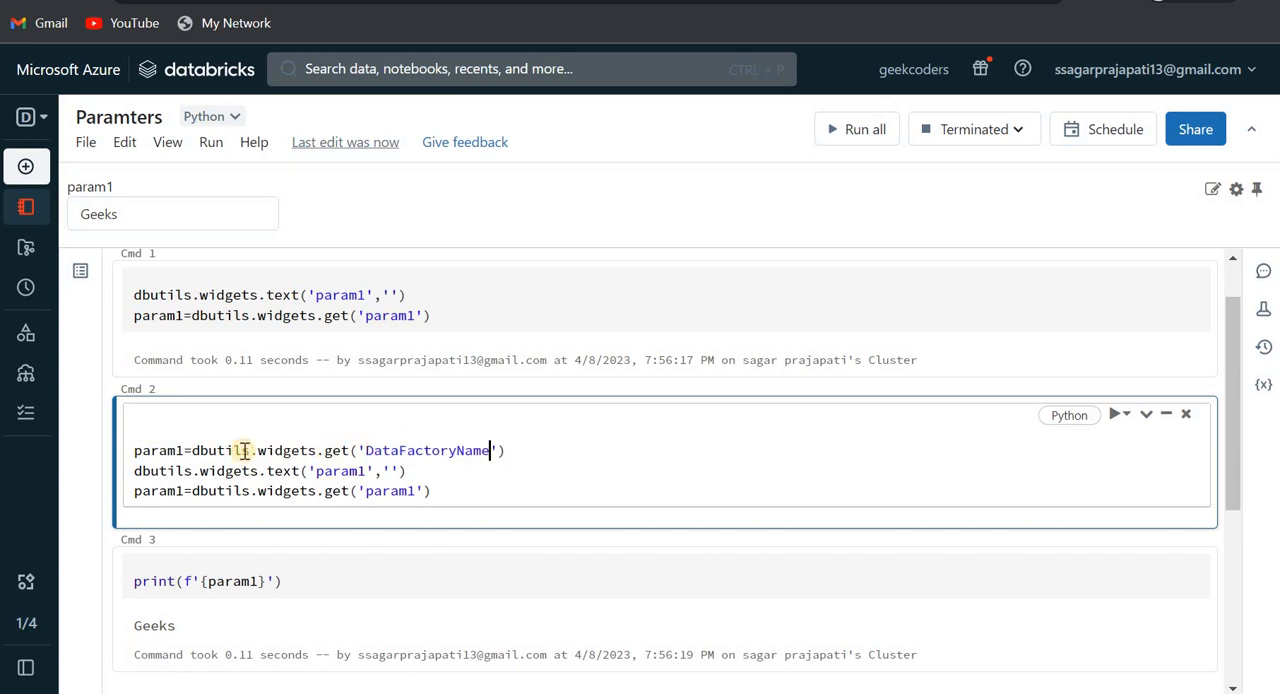
pyautogui.doubleClick(163, 452)
pyautogui.hotkey('ctrl', 'v')
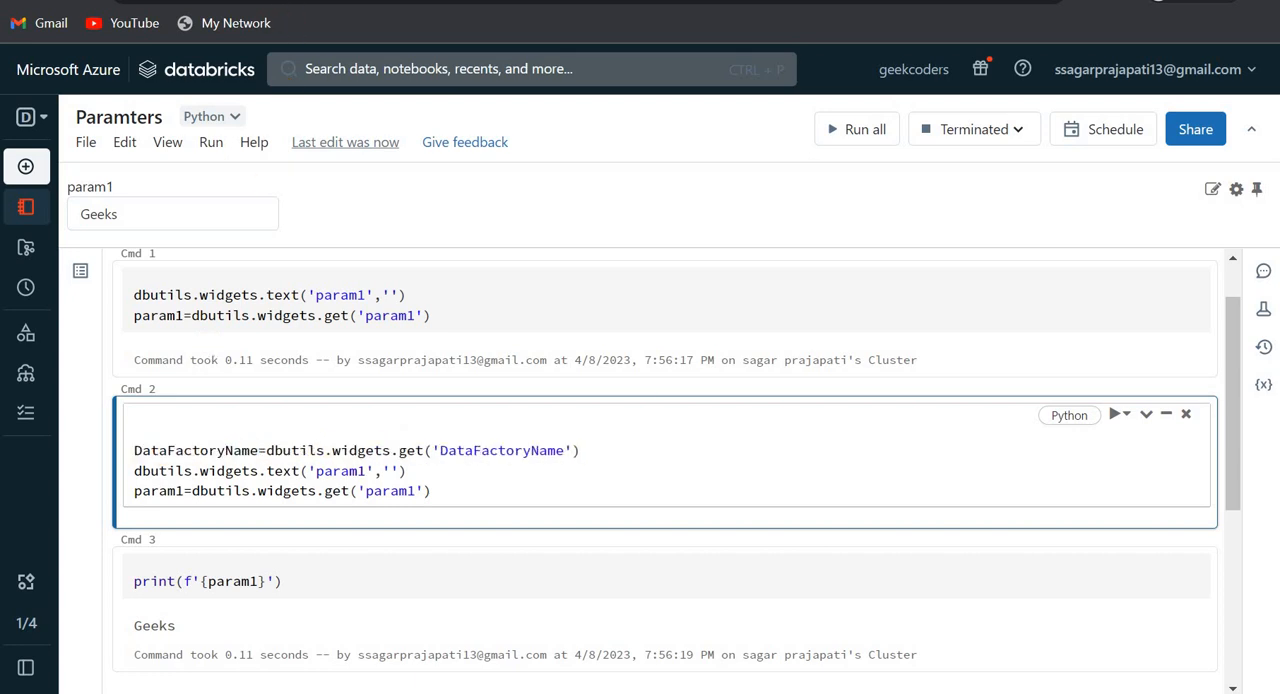
# - Copy the Pipeline parameter name from Data Factory and reduce the cell's remaining code to Pipeline=dbutils.widgets.get('Pipeline')
pyautogui.click(600, 1)
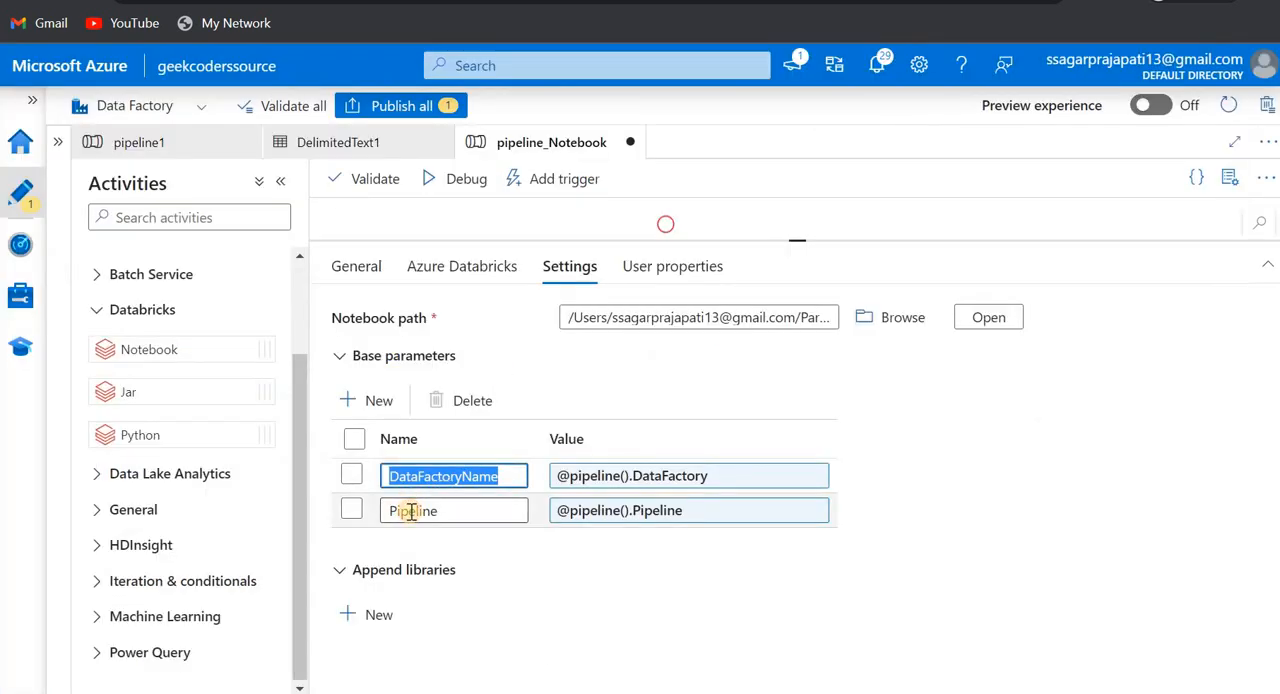
pyautogui.doubleClick(410, 512)
pyautogui.hotkey('ctrl', 'c')
pyautogui.click(520, 1)
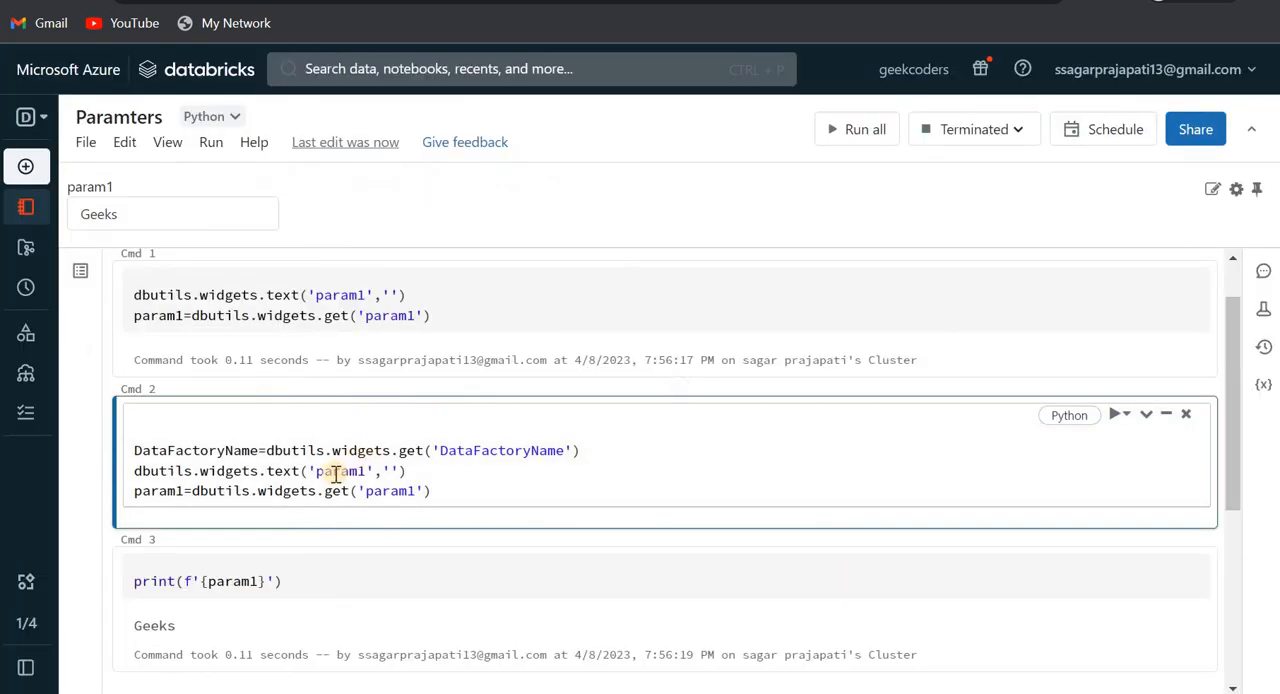
pyautogui.doubleClick(378, 491)
pyautogui.hotkey('ctrl', 'v')
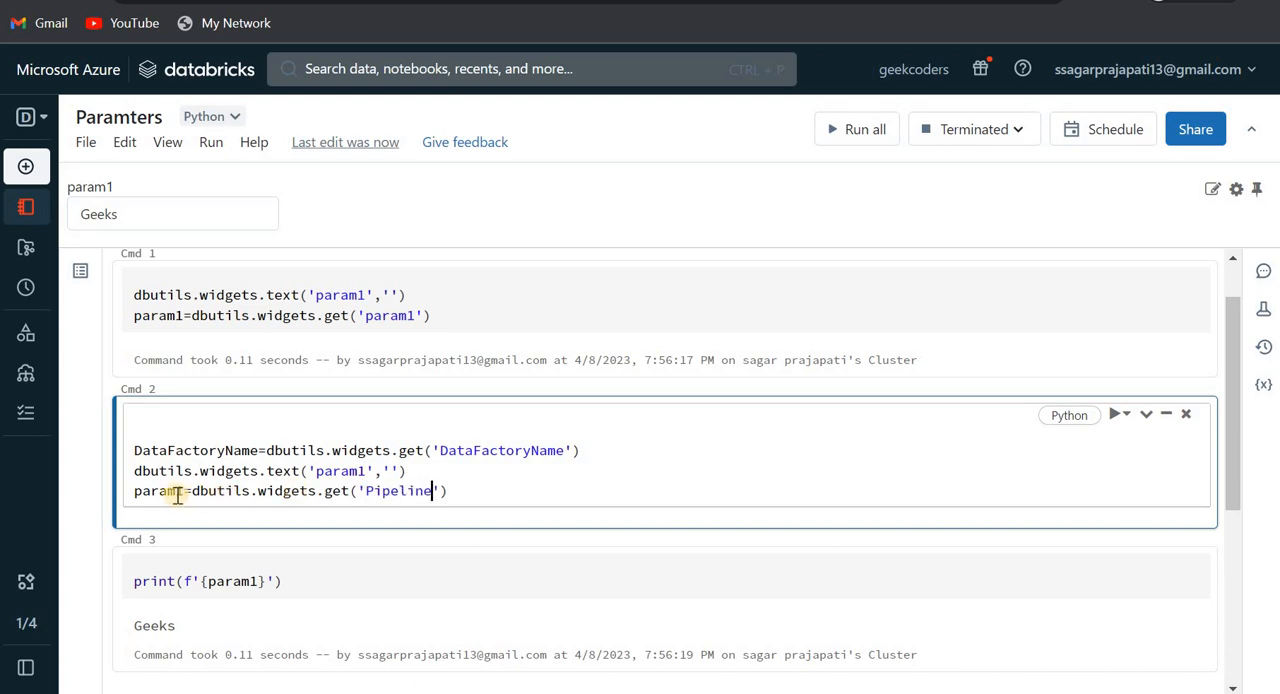
pyautogui.doubleClick(168, 491)
pyautogui.hotkey('ctrl', 'v')
pyautogui.moveTo(432, 471); pyautogui.dragTo(136, 473)
pyautogui.press('BackSpace')
pyautogui.press('BackSpace')
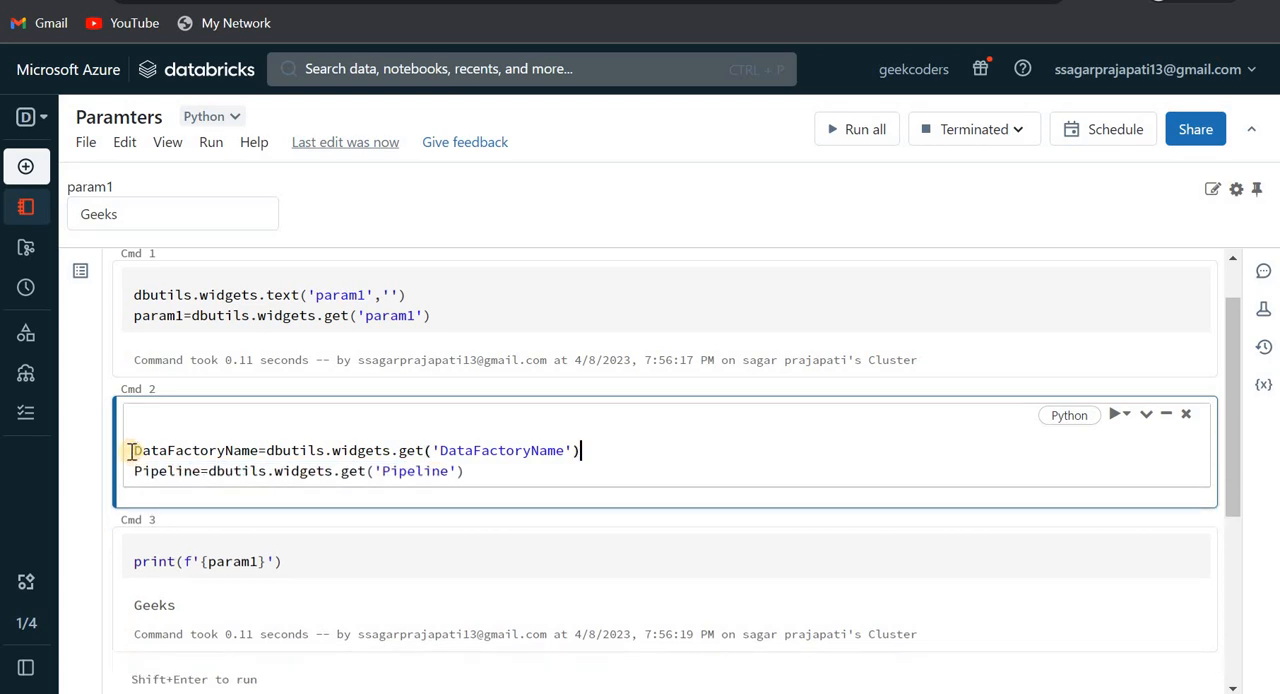
pyautogui.press('BackSpace')
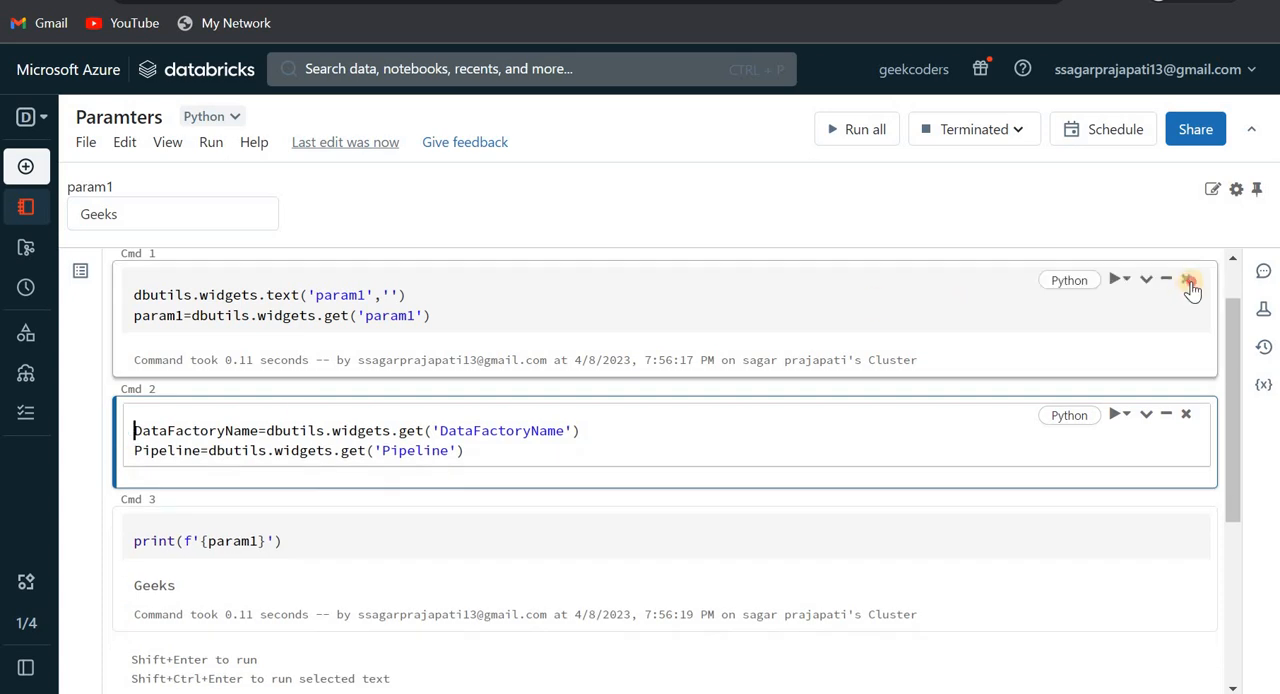
# - Delete the original param1 widget cell and the print cell, keeping only the DataFactoryName and Pipeline cell
pyautogui.click(689, 363)
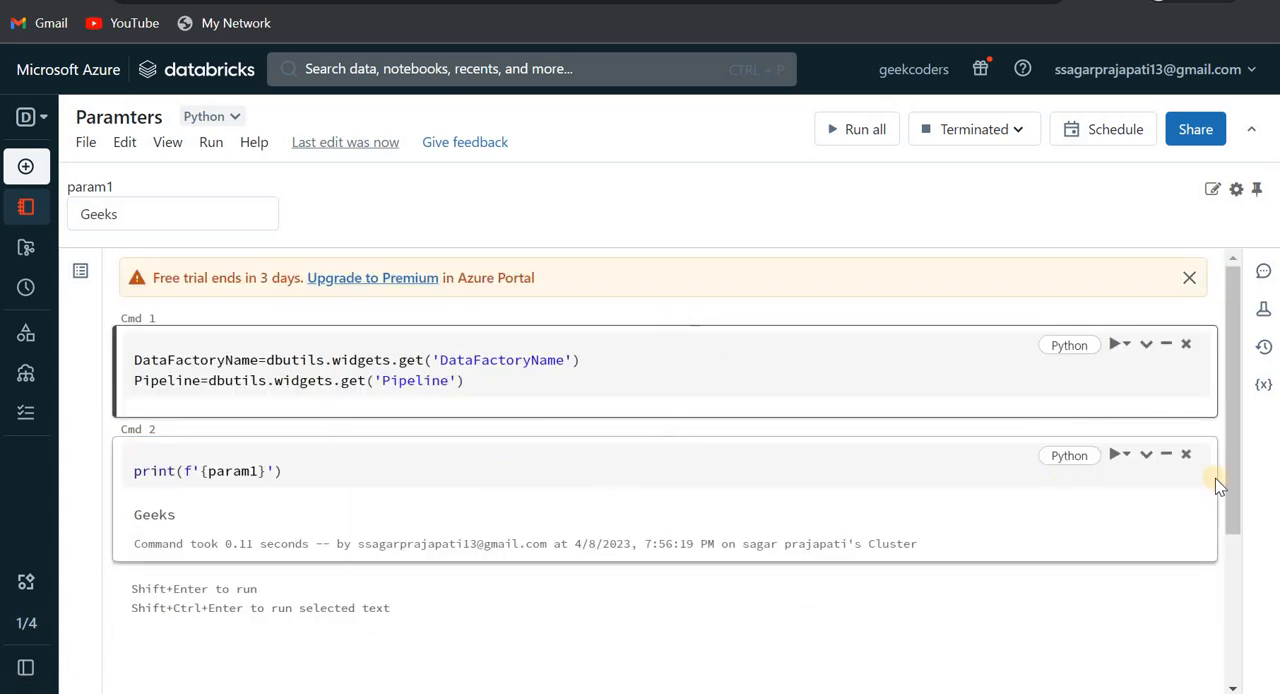
pyautogui.click(1185, 456)
pyautogui.click(687, 375)
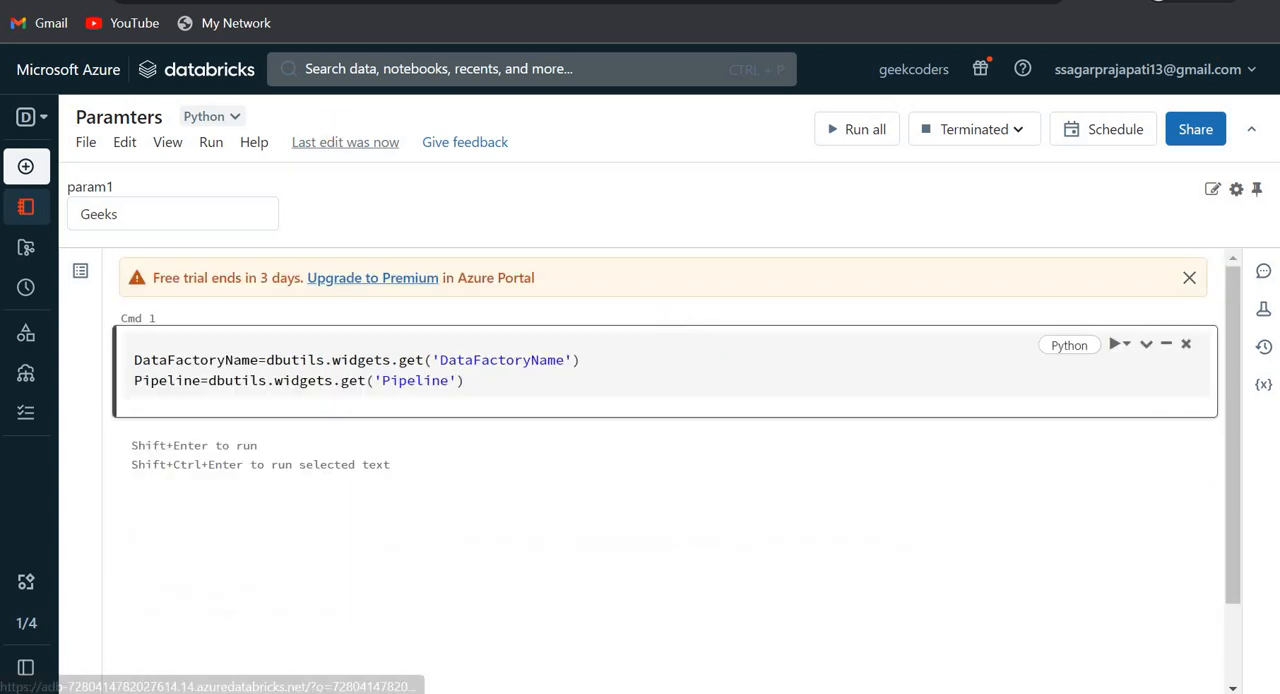
# - Switch to Data Factory, start a debug run of pipeline_Notebook, and refresh its run output
pyautogui.click(480, 1)
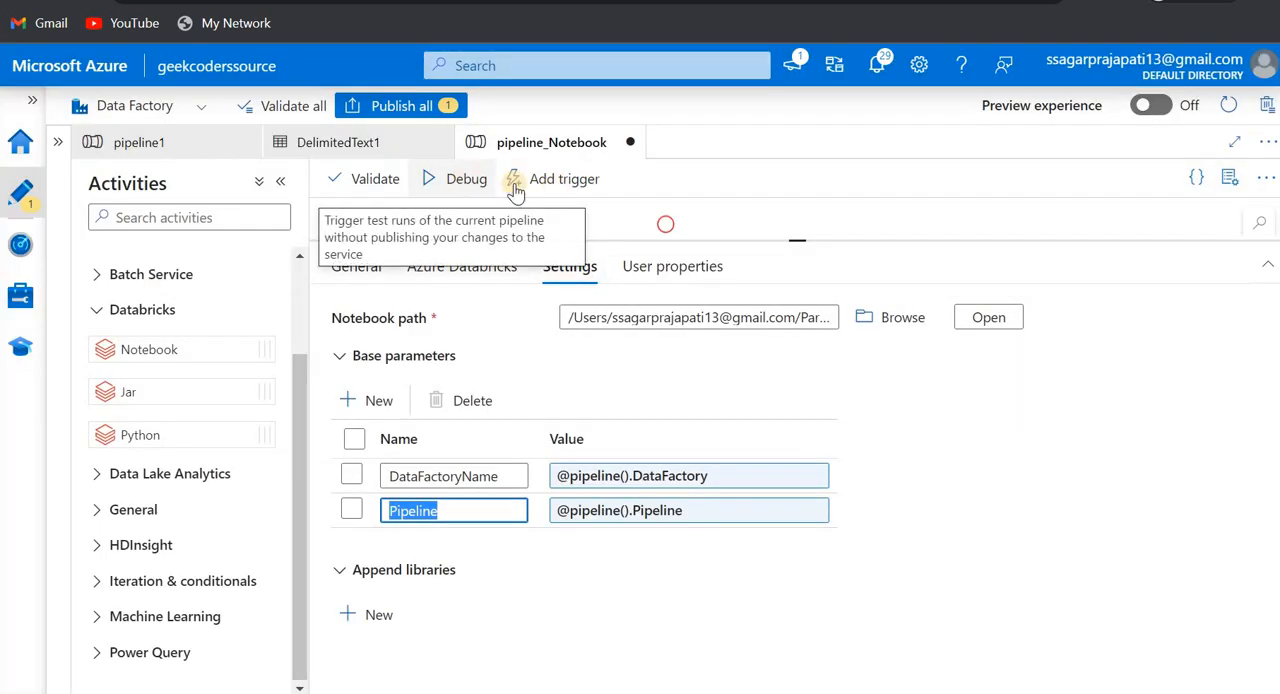
pyautogui.click(463, 182)
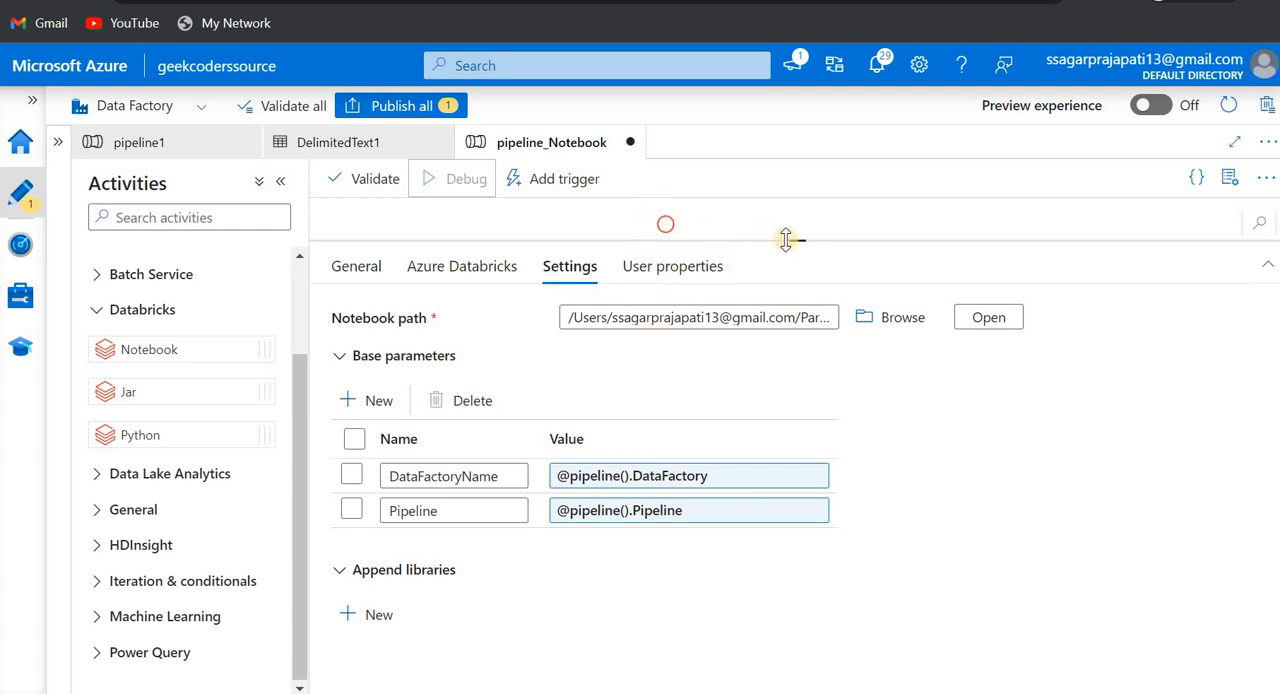
pyautogui.moveTo(790, 240); pyautogui.dragTo(790, 390)
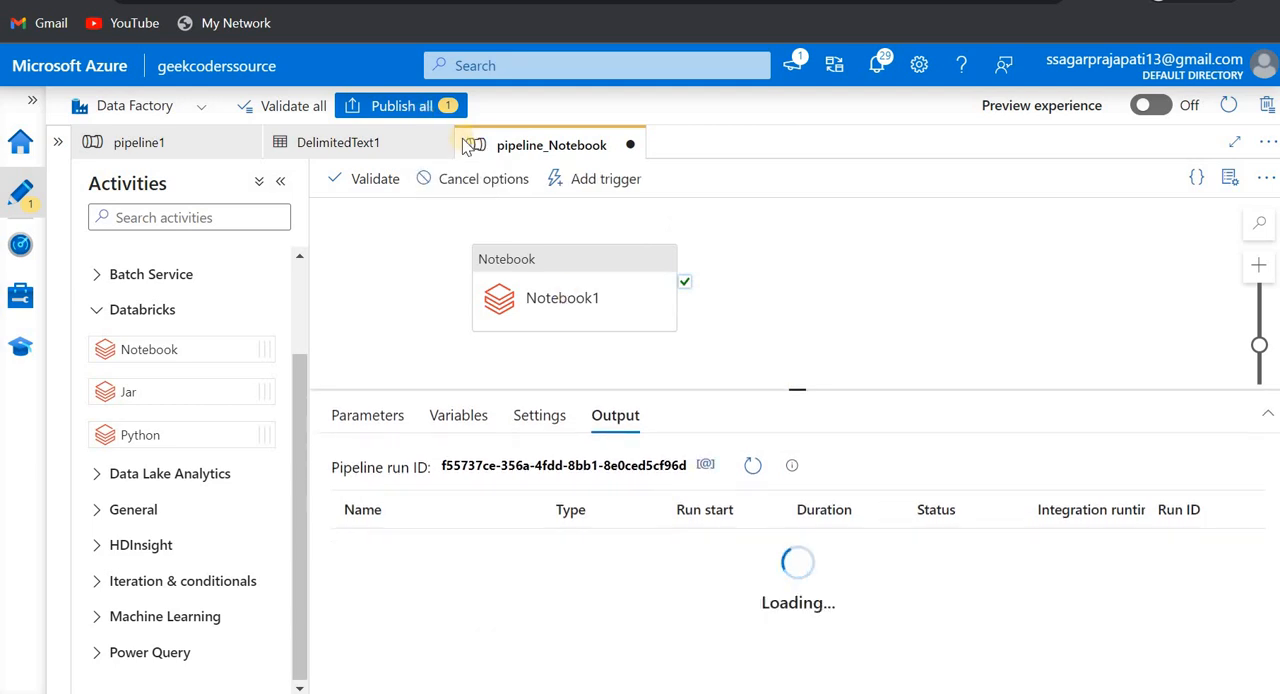
pyautogui.click(755, 470)
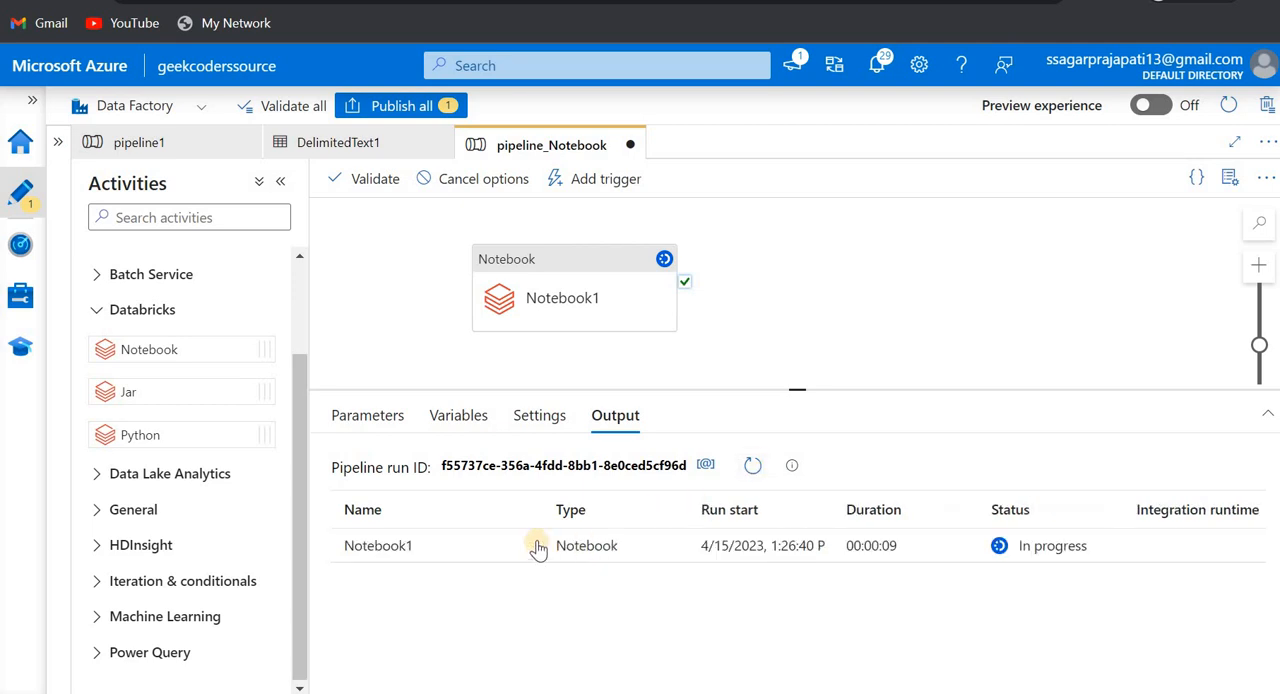
# - Check the Notebook1 run details, refresh the run status, and open the Databricks run page from its URL
pyautogui.click(527, 547)
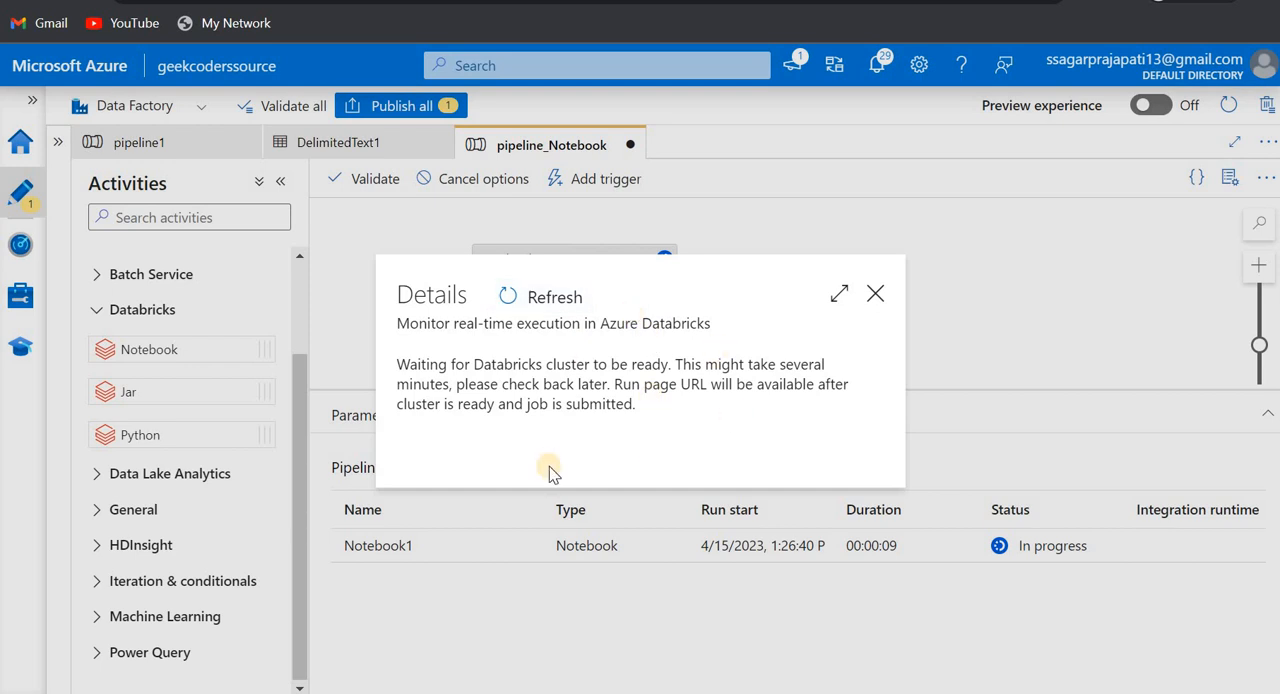
pyautogui.click(875, 295)
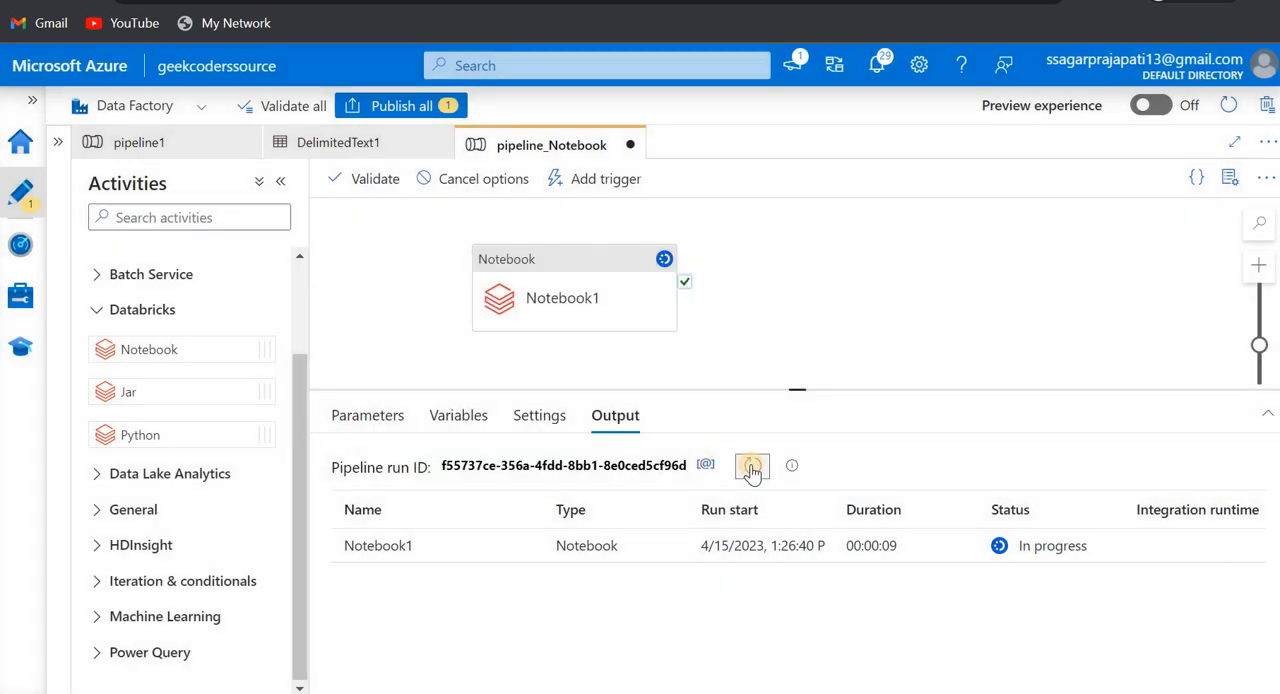
pyautogui.click(752, 468)
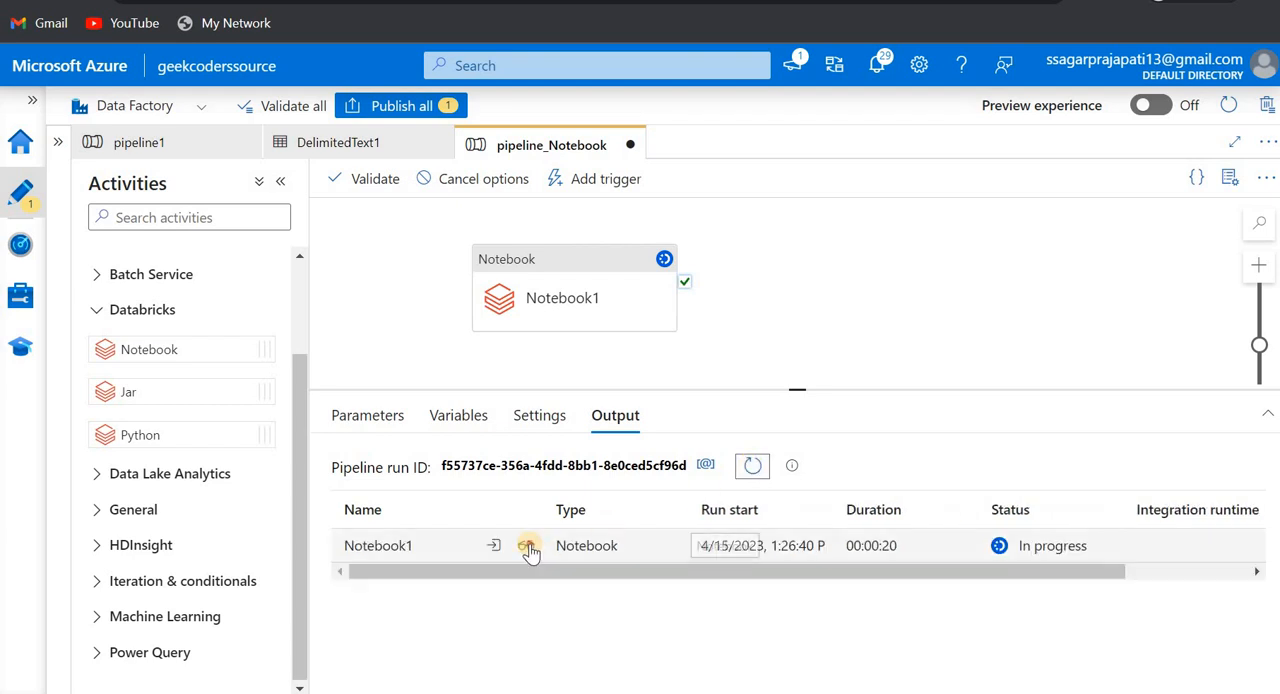
pyautogui.click(526, 546)
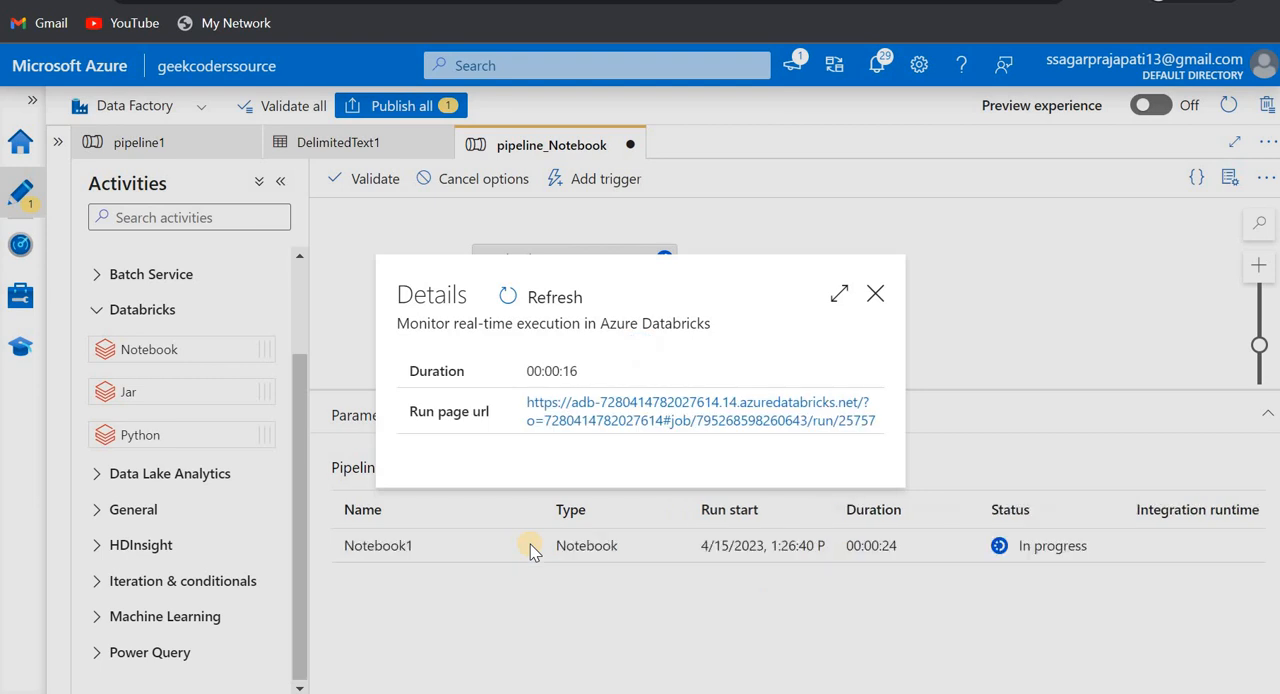
pyautogui.click(645, 420)
pyautogui.click(876, 296)
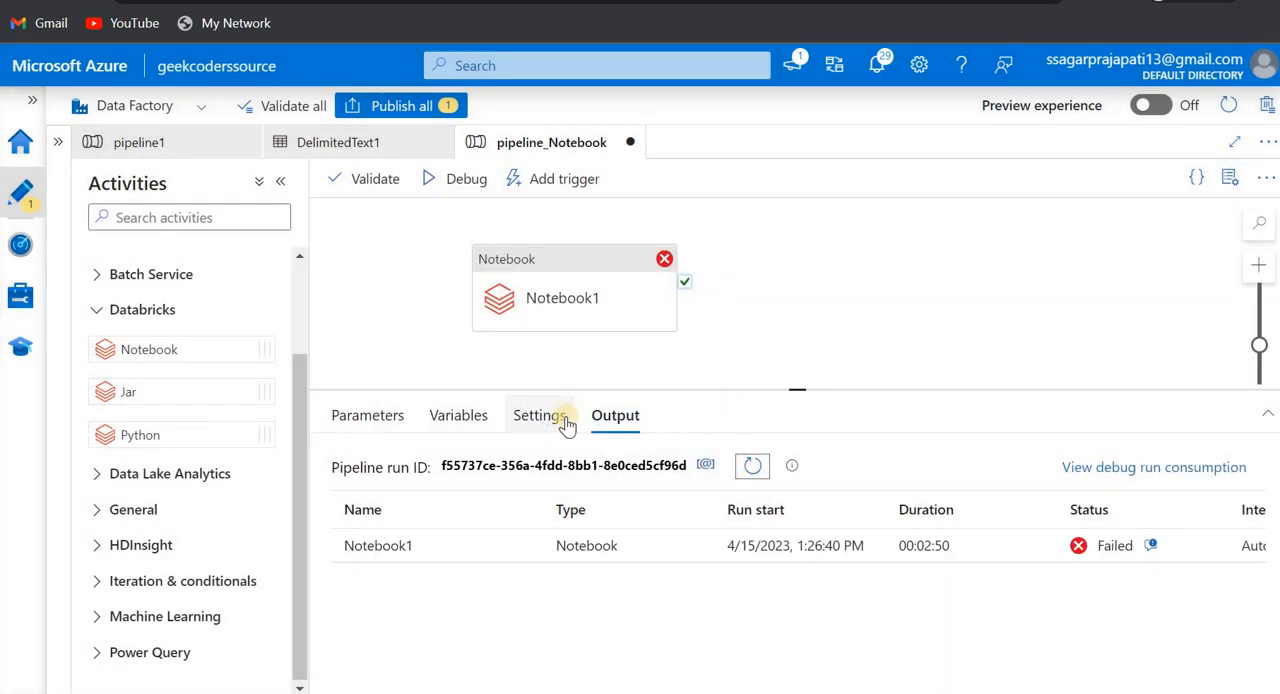
# - Open the AzureDatabricks linked service for editing from the data factory's linked services
pyautogui.click(565, 275)
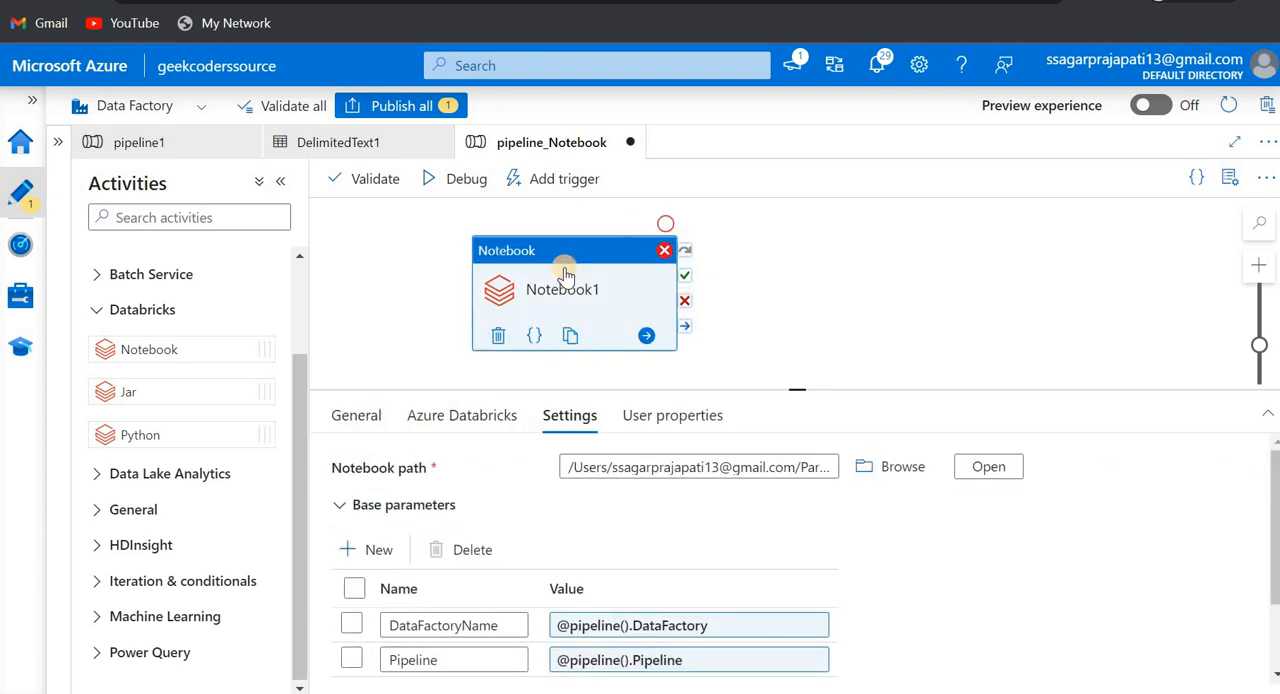
pyautogui.click(21, 258)
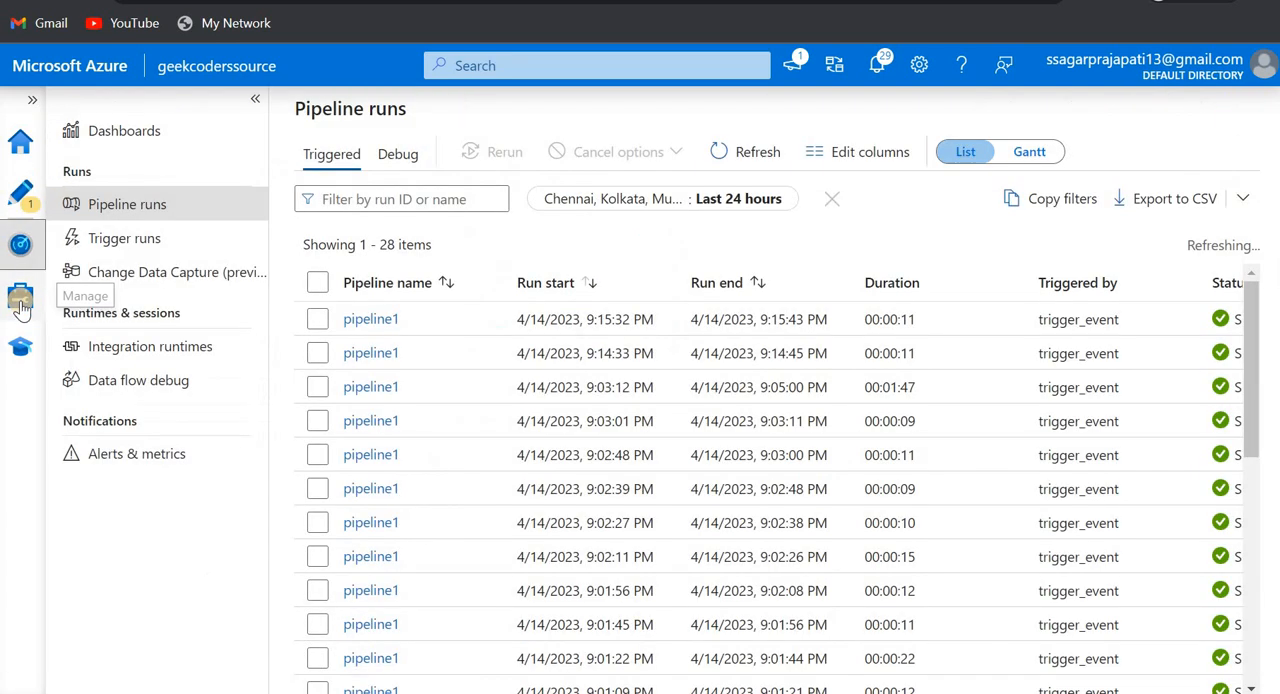
pyautogui.click(22, 309)
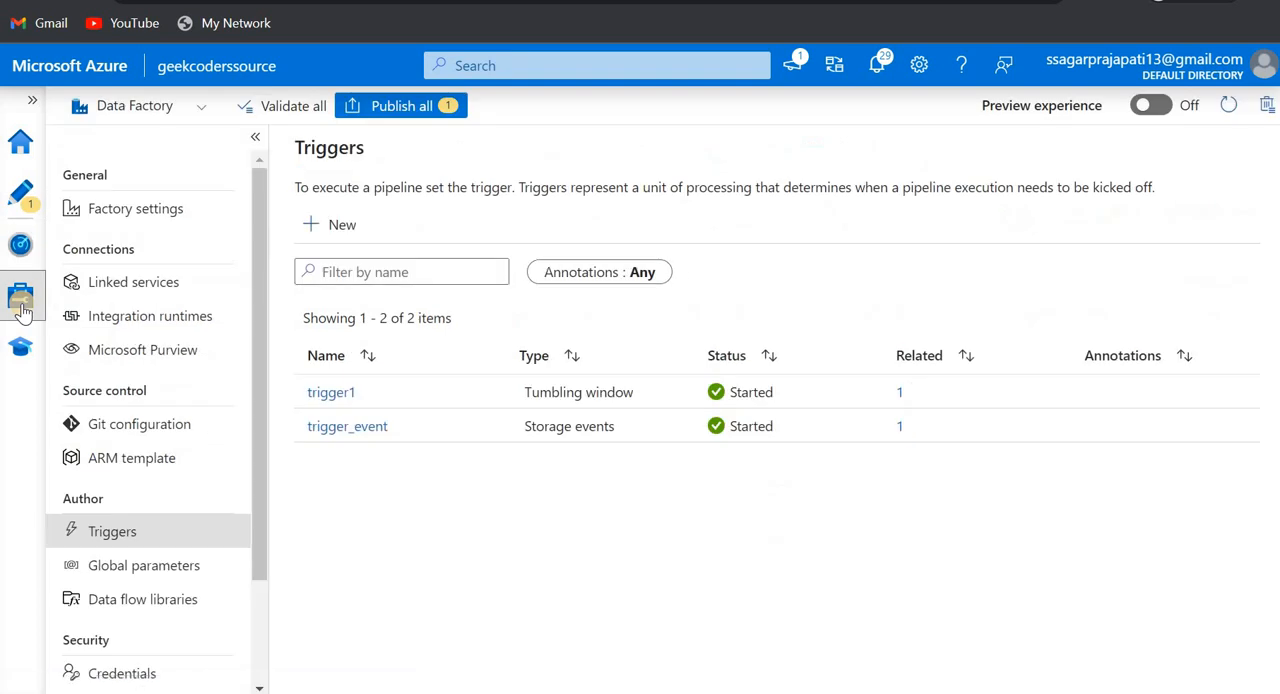
pyautogui.click(21, 244)
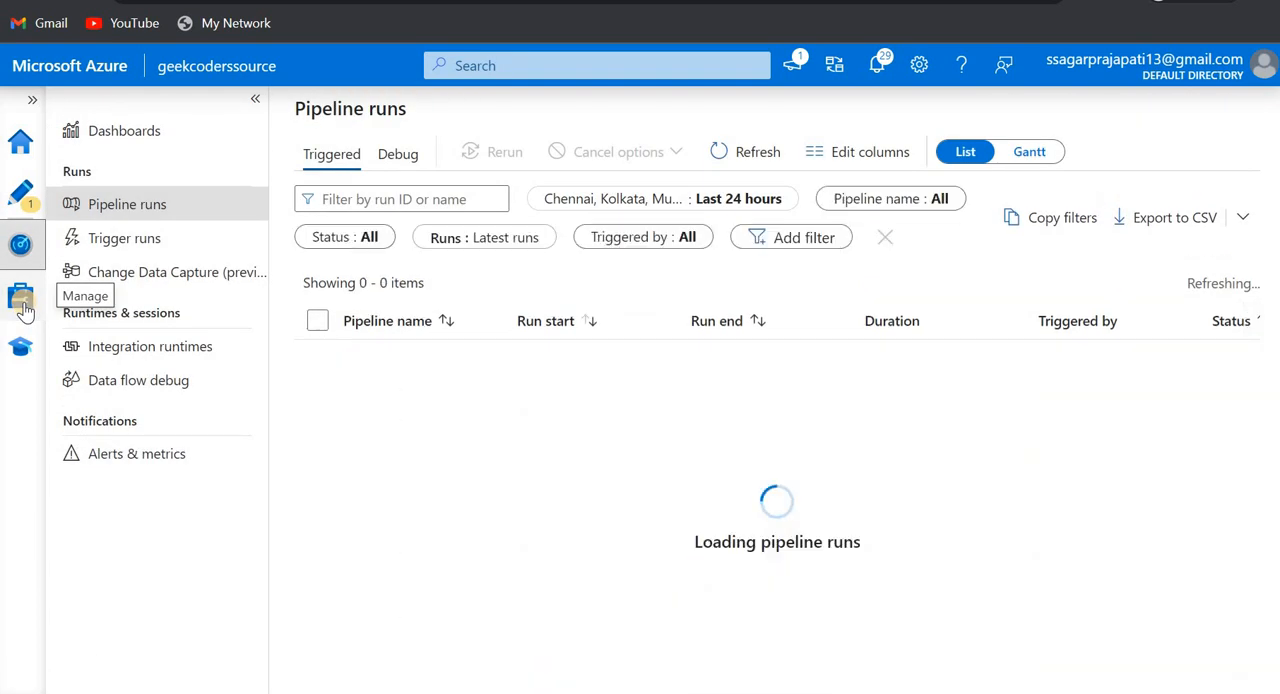
pyautogui.click(24, 311)
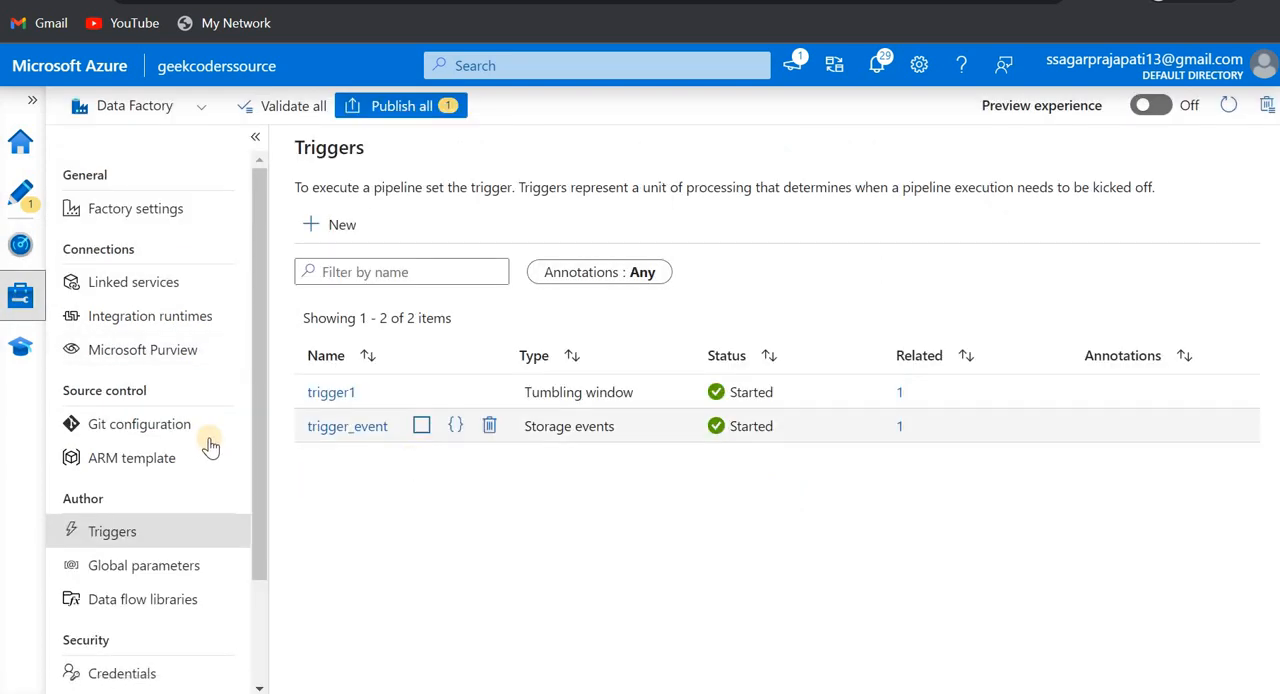
pyautogui.scroll(-1, 163, 538)
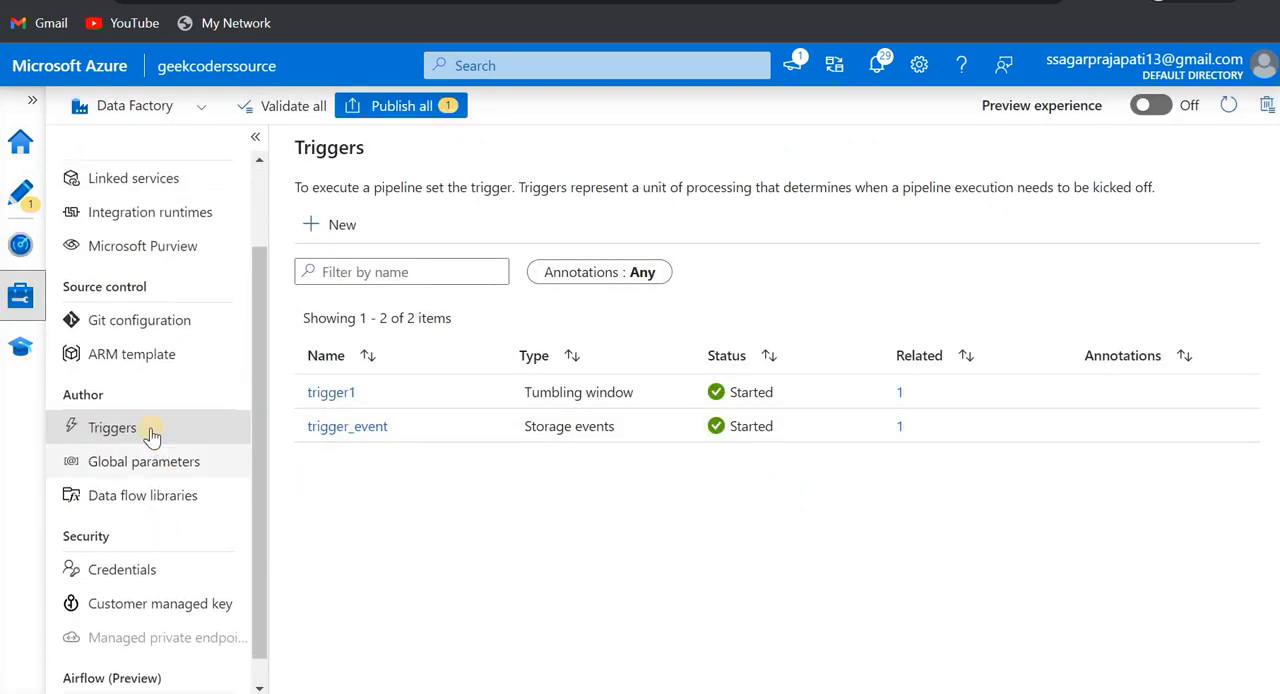
pyautogui.click(148, 184)
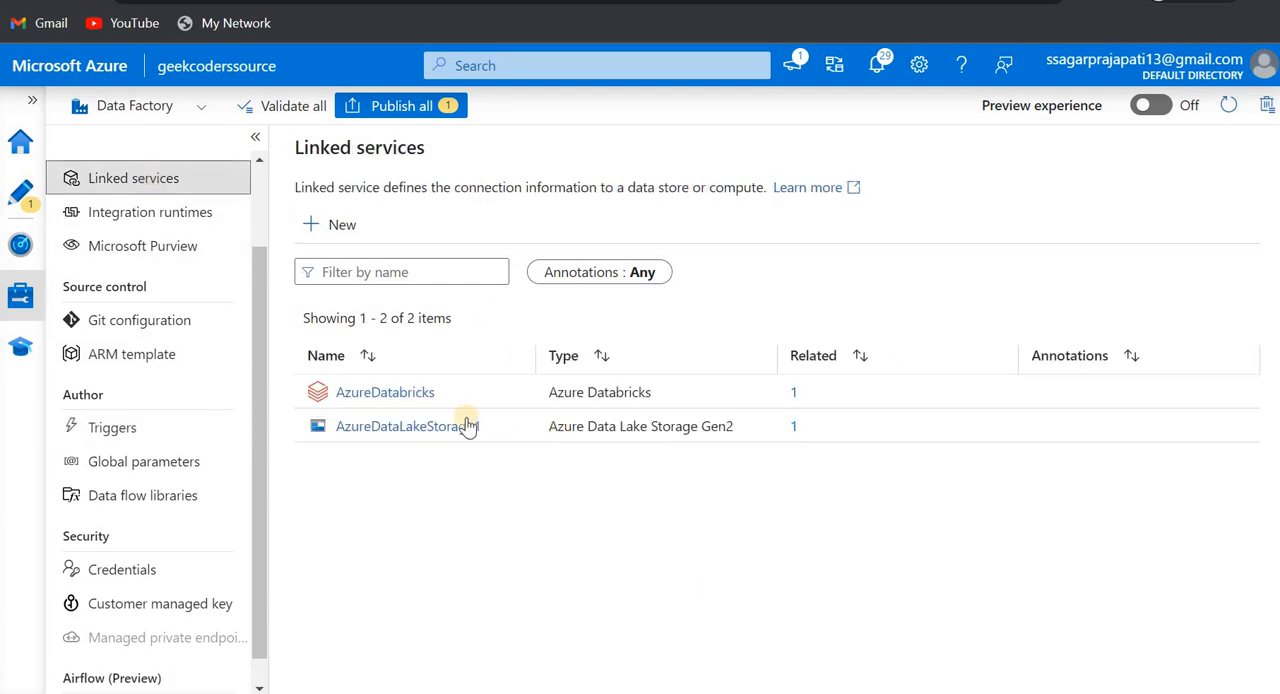
pyautogui.click(396, 392)
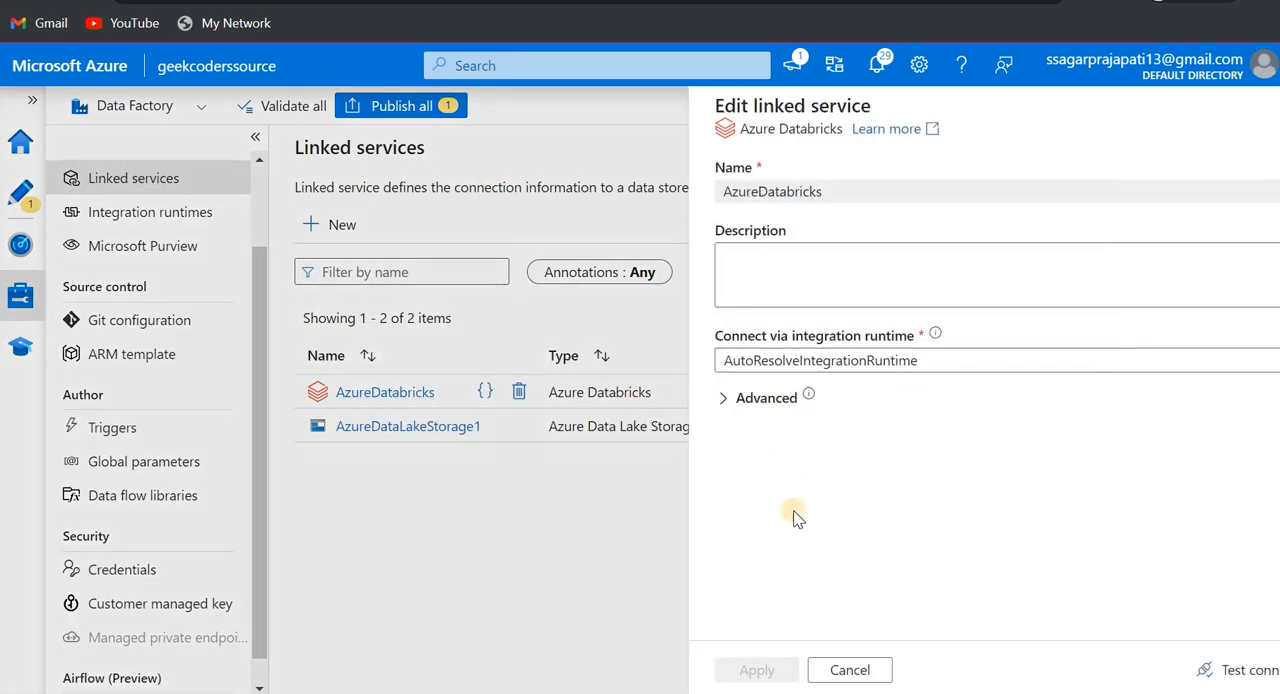
# - Set the AzureDatabricks linked service to use an existing interactive cluster and enter the access token
pyautogui.scroll(-3, 792, 515)
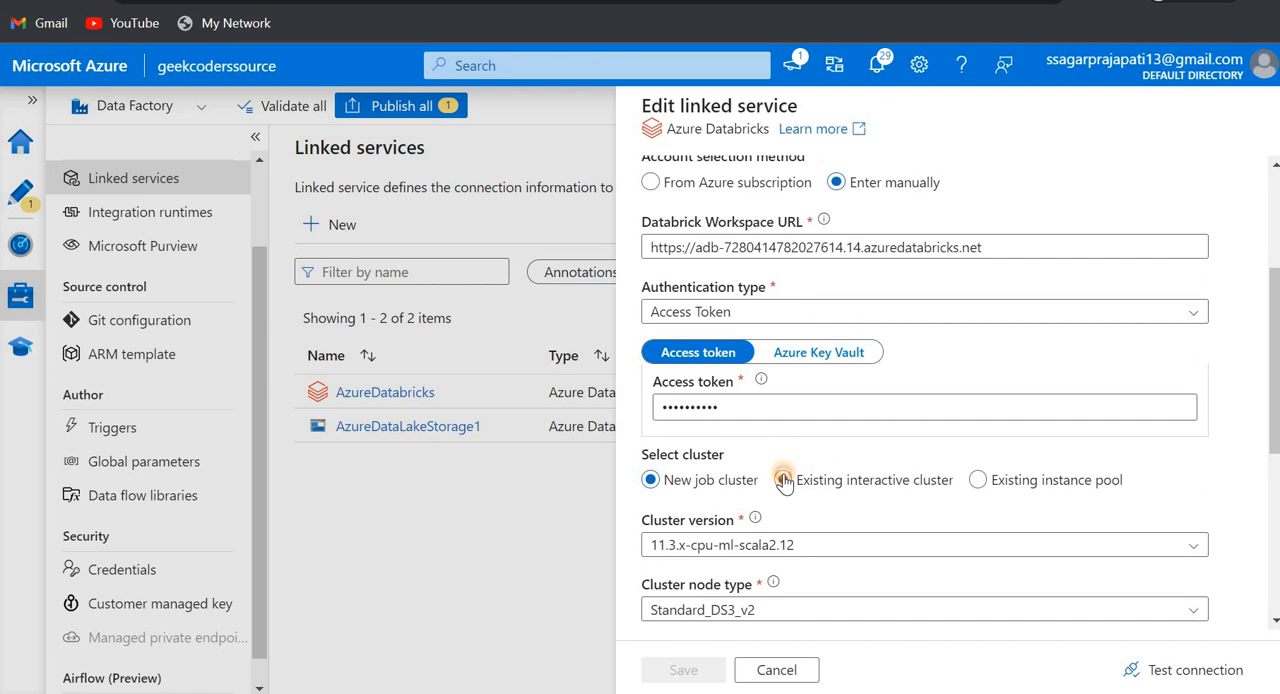
pyautogui.click(783, 480)
pyautogui.scroll(-1, 905, 495)
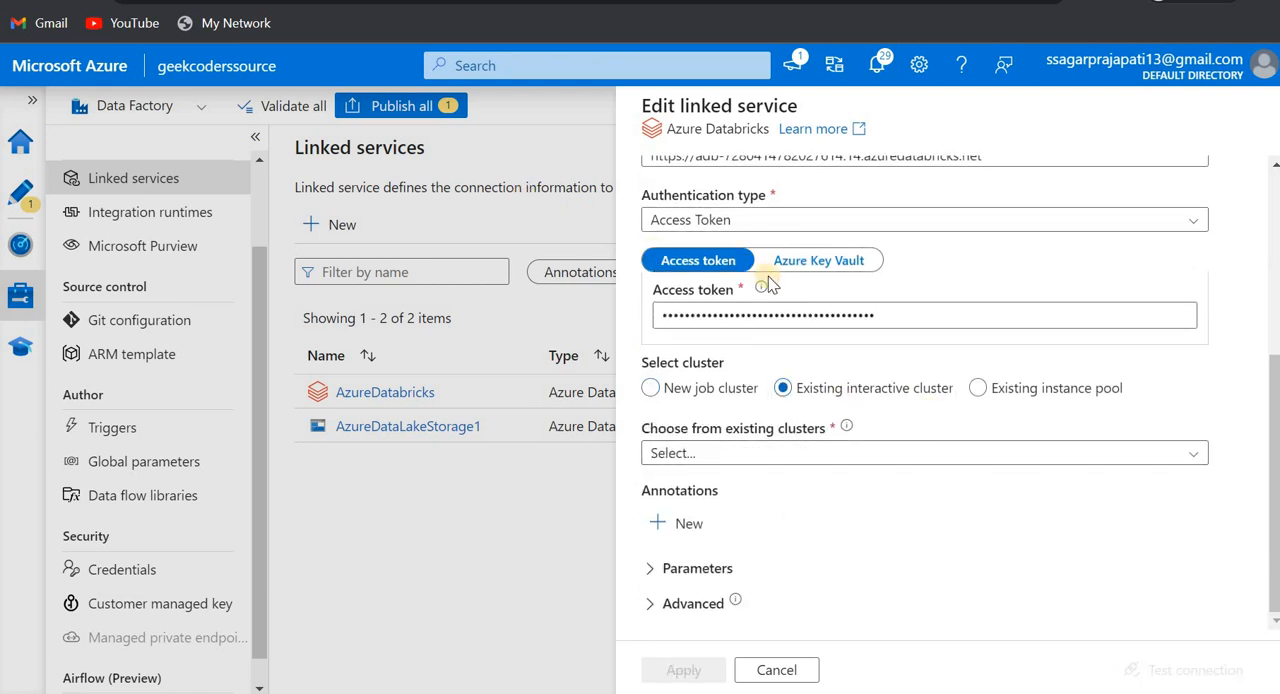
pyautogui.click(661, 315)
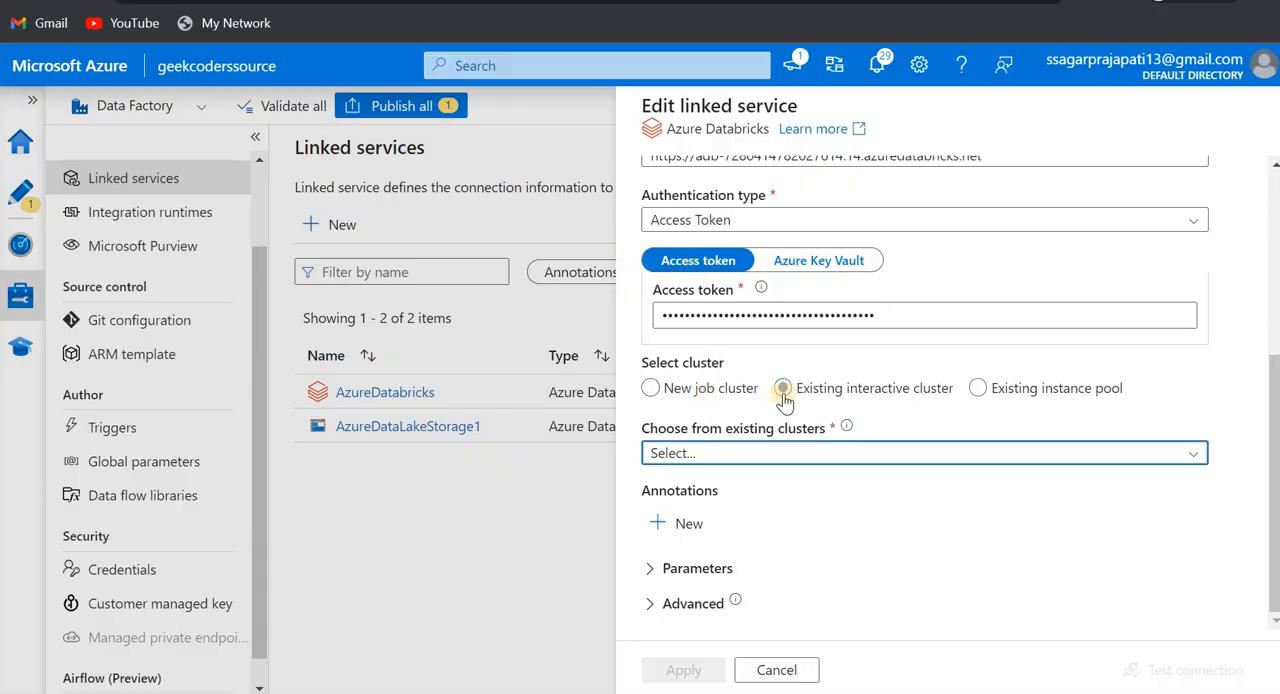
# - Choose the available existing cluster for the AzureDatabricks linked service and apply the settings
pyautogui.click(1187, 455)
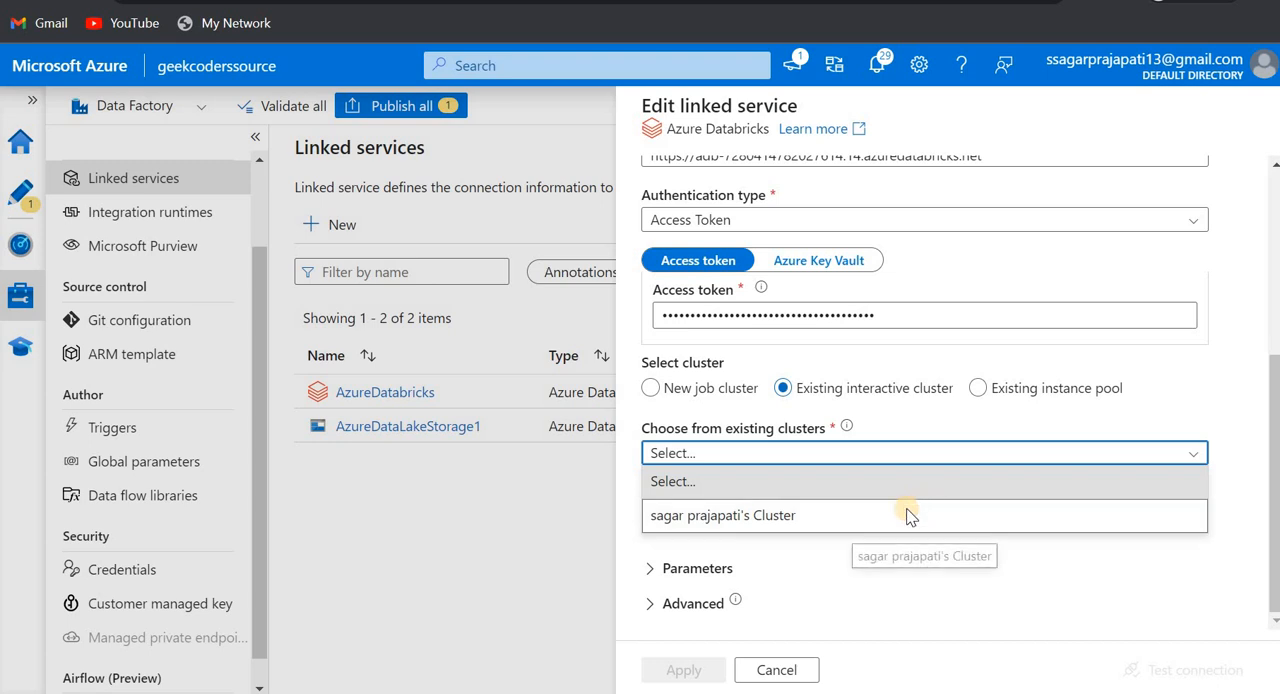
pyautogui.click(906, 516)
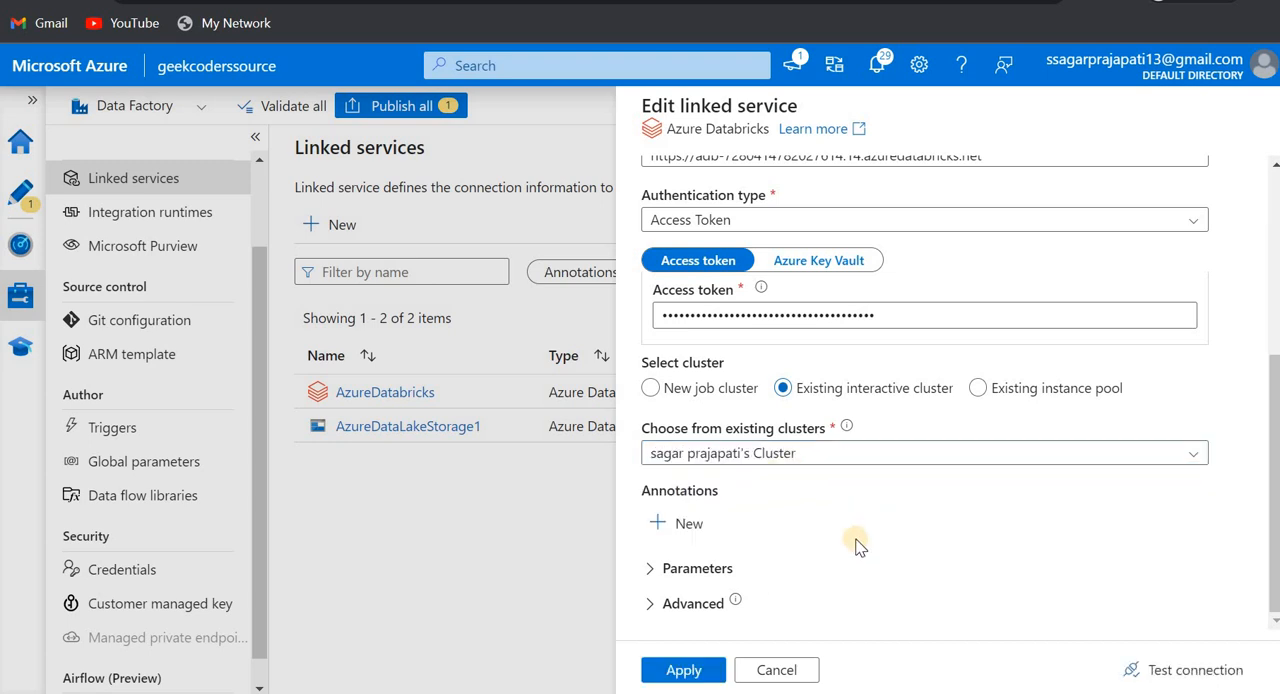
pyautogui.scroll(2, 856, 545)
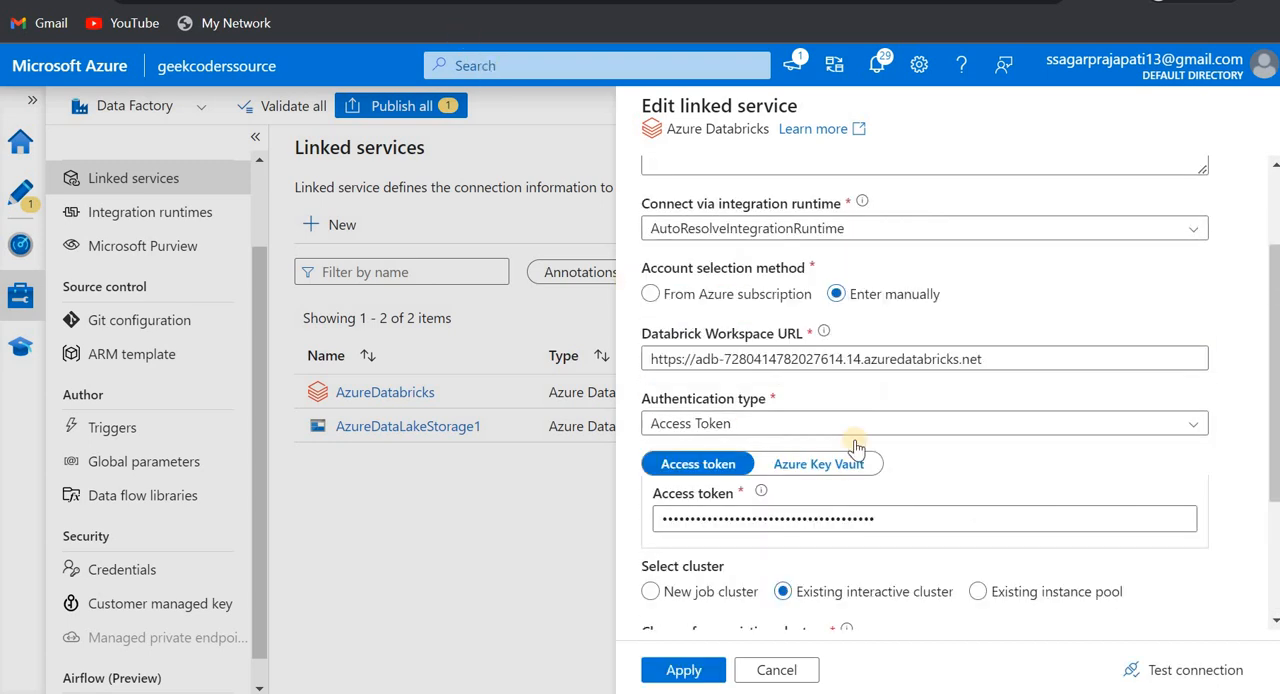
pyautogui.scroll(-2, 856, 500)
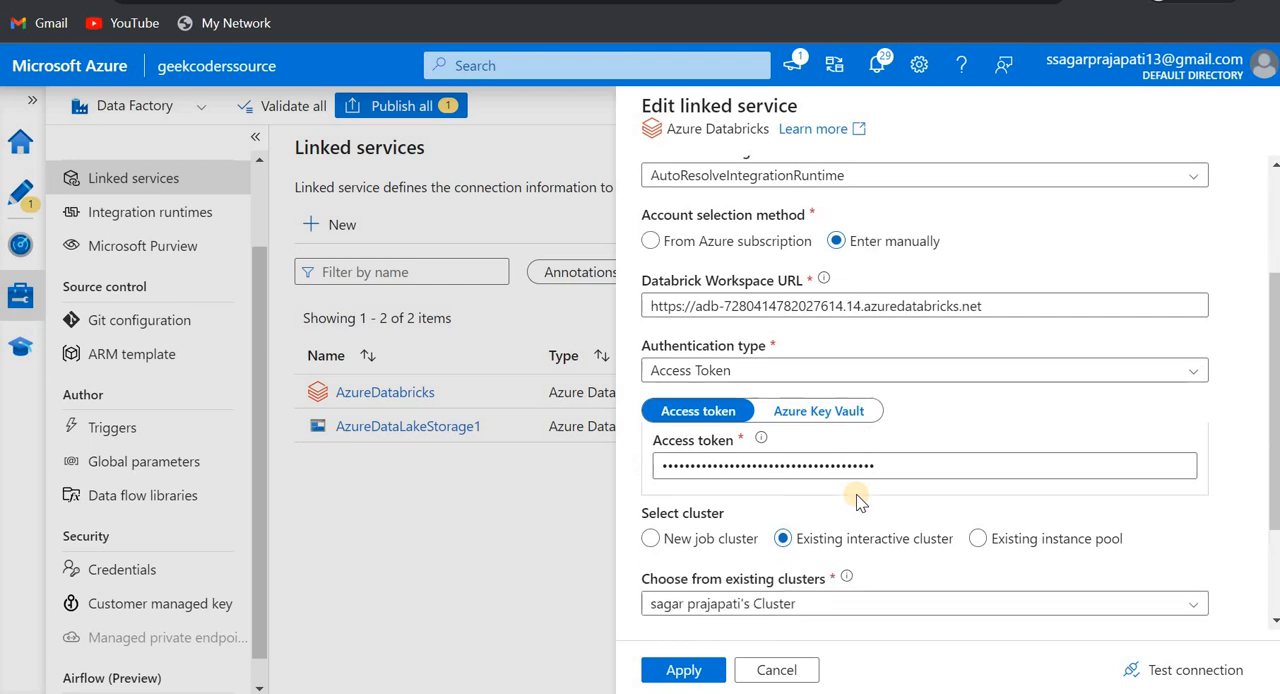
pyautogui.click(686, 670)
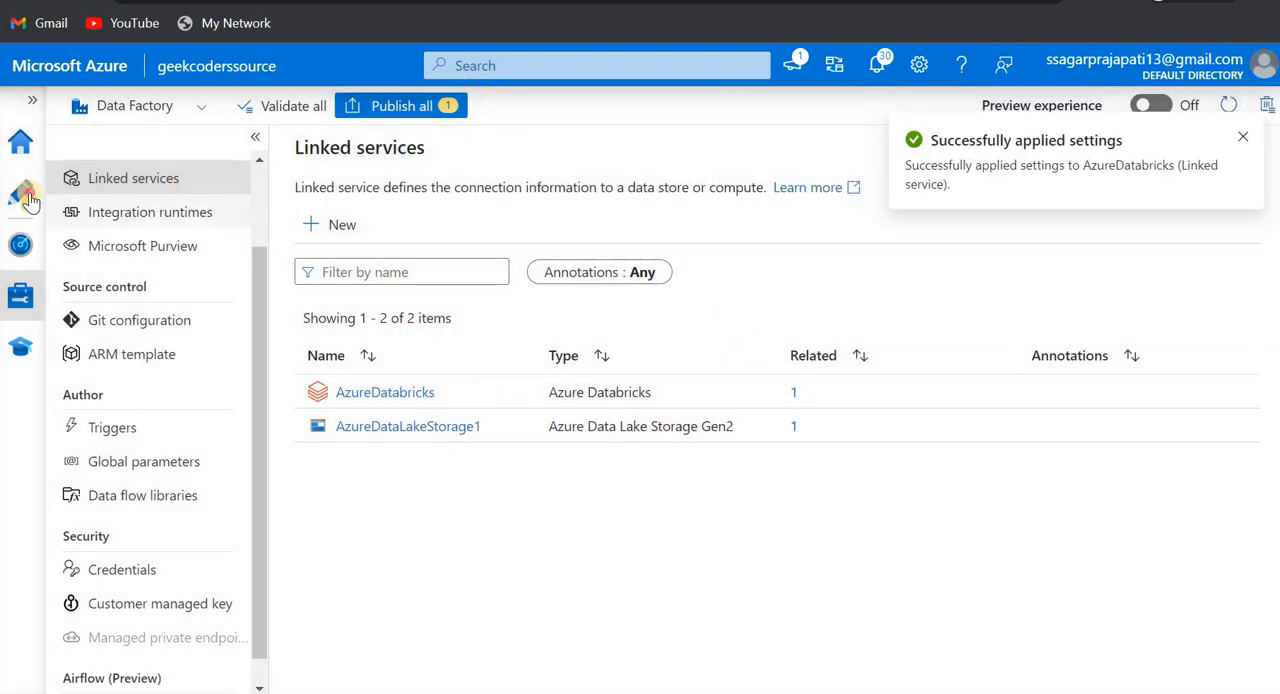
# - Return to authoring pipeline_Notebook and review the pending changes for publishing without publishing them
pyautogui.click(21, 192)
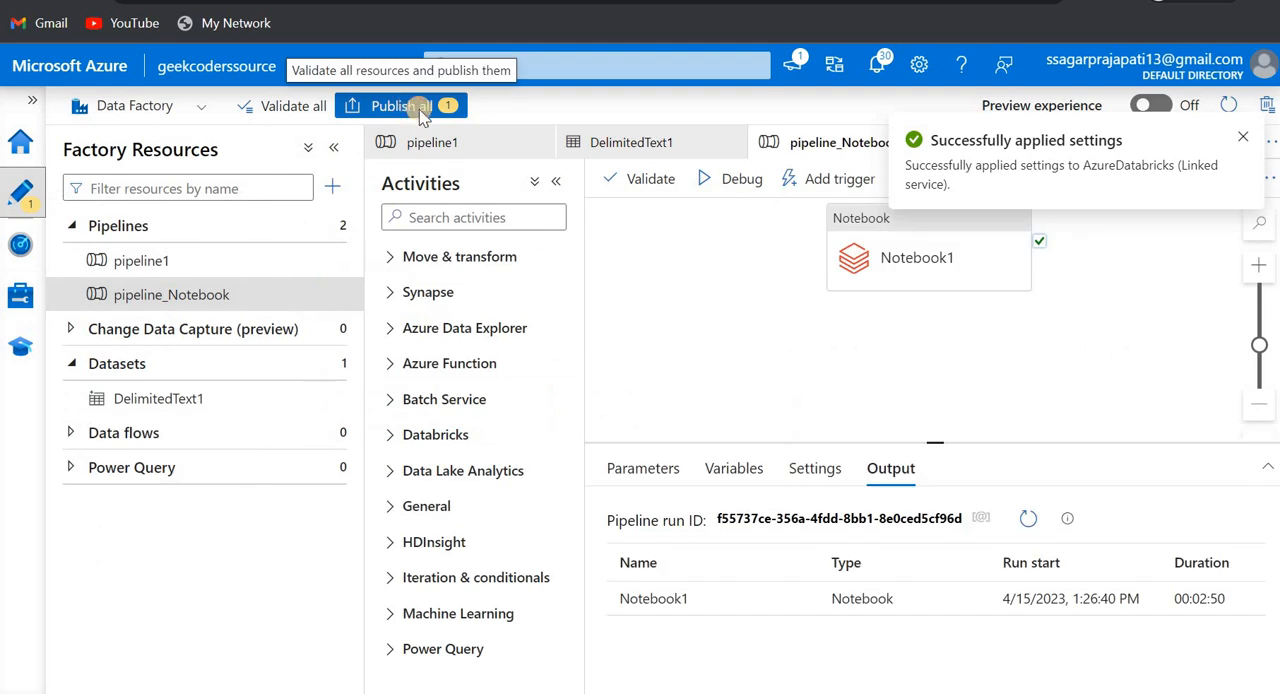
pyautogui.click(415, 108)
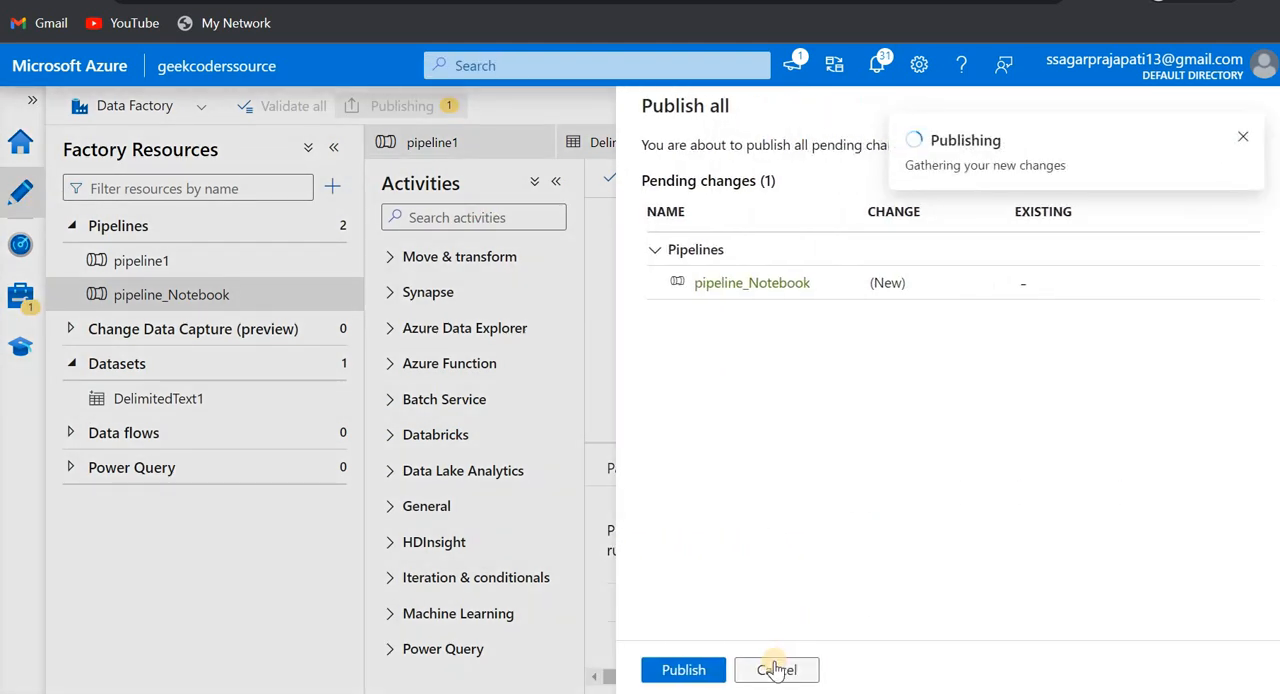
pyautogui.click(776, 669)
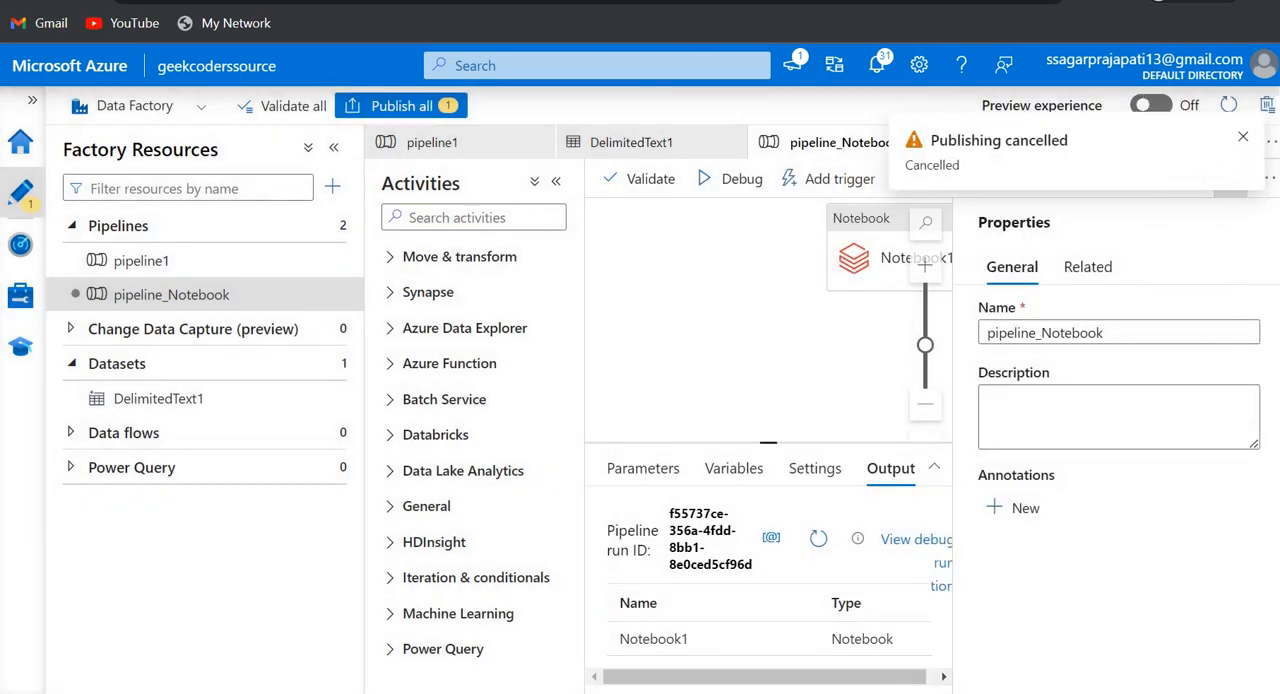
# - Switch to Databricks, dismiss the generated token dialog, and open the Paramters notebook from the workspace
pyautogui.click(470, 1)
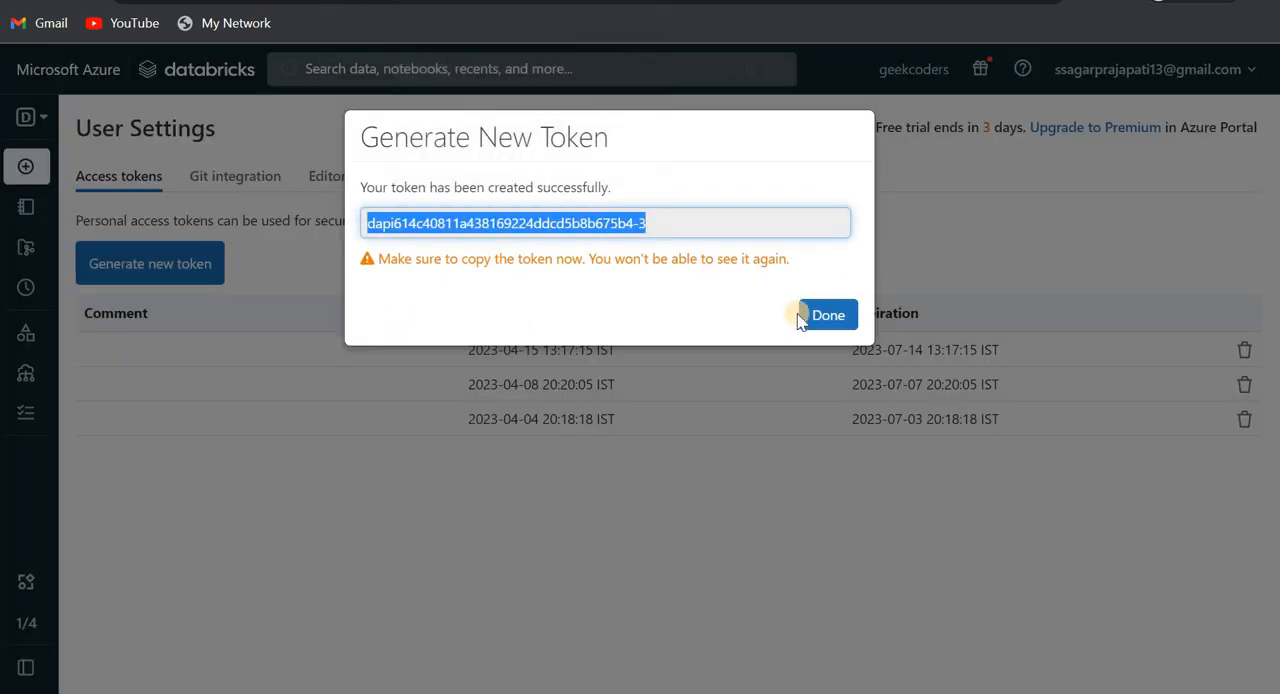
pyautogui.click(822, 315)
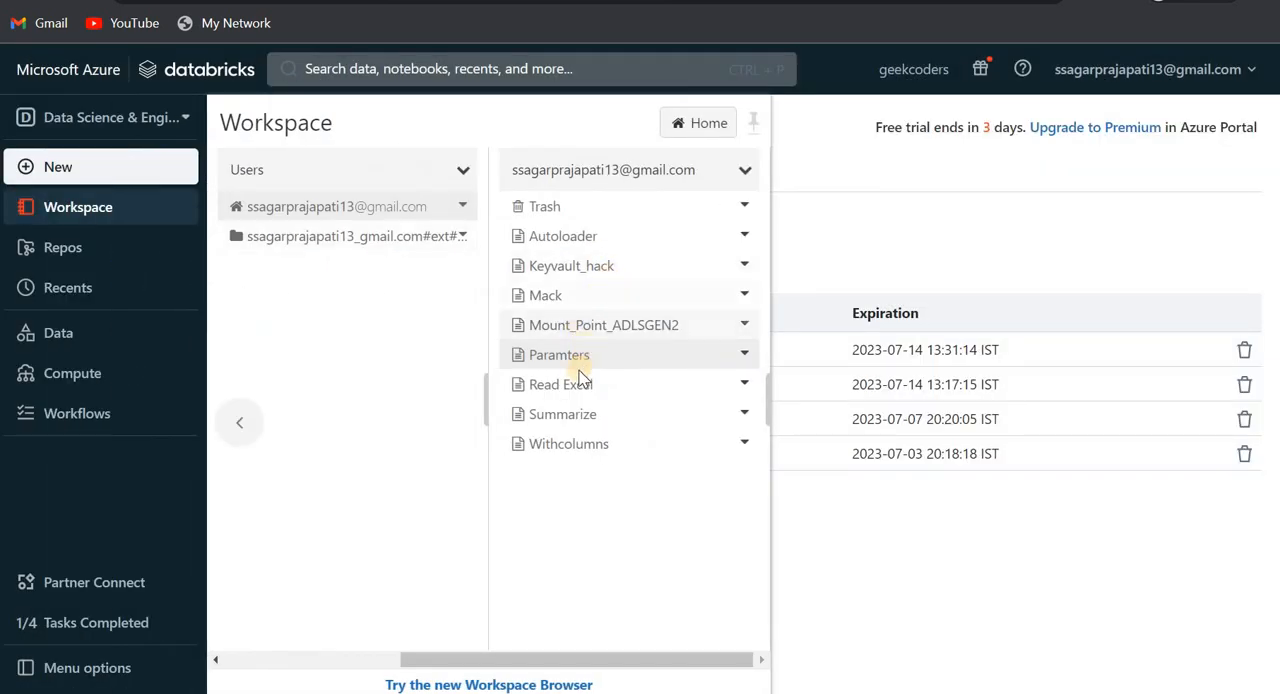
pyautogui.click(600, 366)
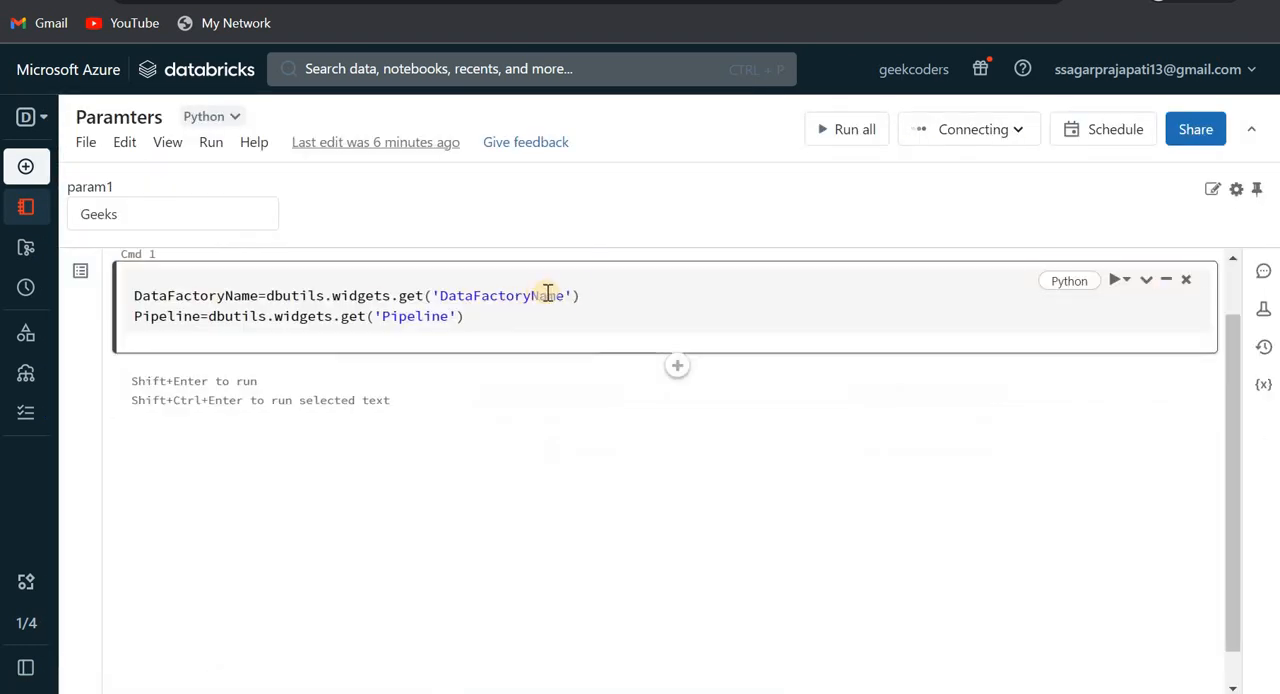
# - Add dbutils.widgets.text('DataFactoryName','') as a new line above the DataFactoryName assignment
pyautogui.moveTo(360, 298); pyautogui.dragTo(268, 298)
pyautogui.hotkey('ctrl', 'c')
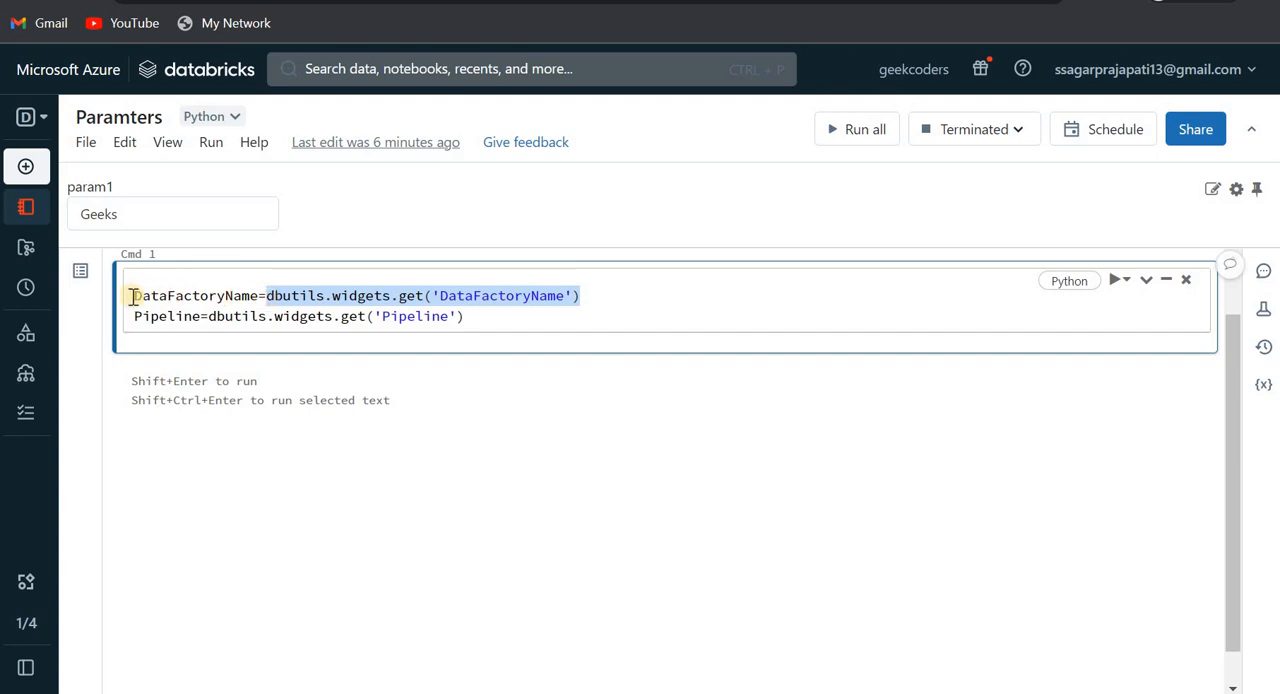
pyautogui.click(133, 296)
pyautogui.press('Return')
pyautogui.press('Up')
pyautogui.hotkey('ctrl', 'v')
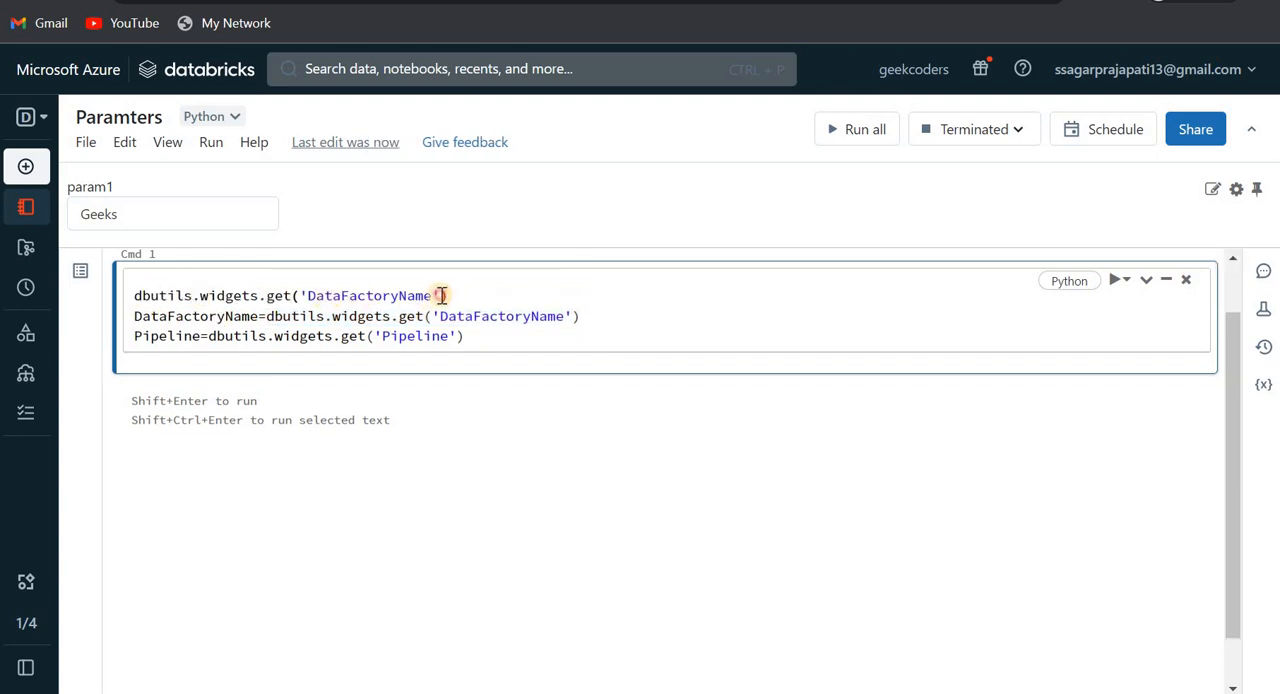
pyautogui.write(",'")
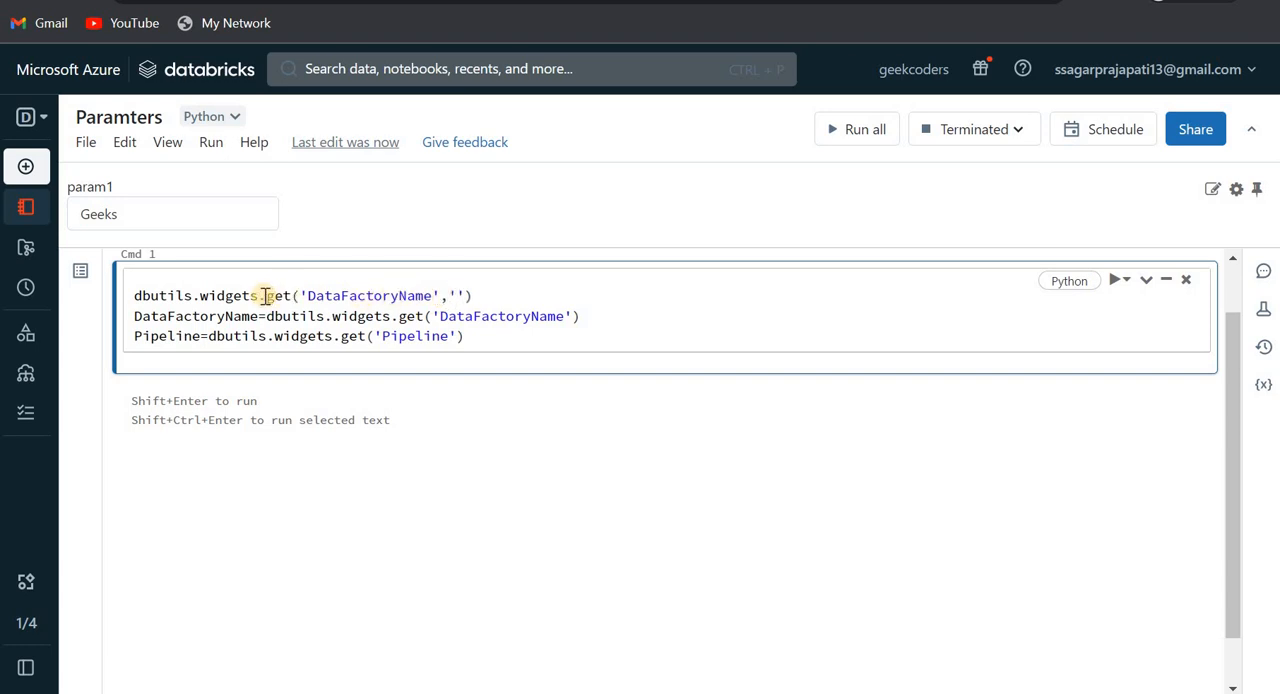
pyautogui.write('text')
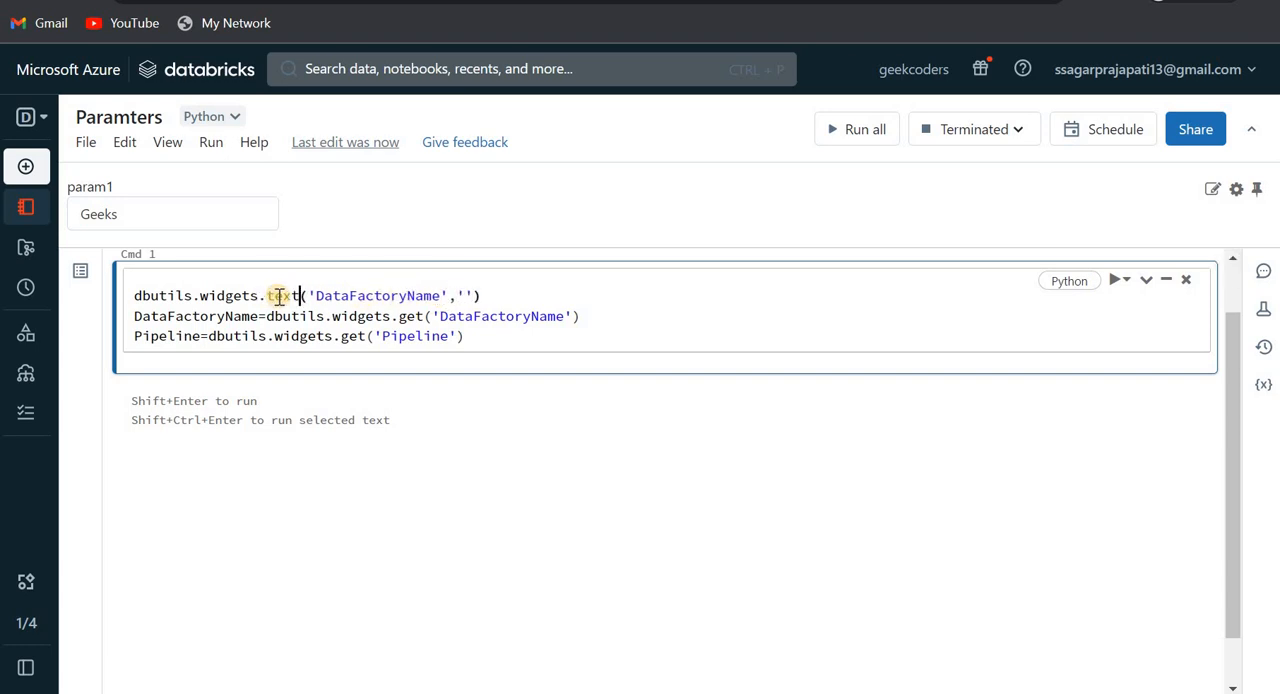
# - Copy the text widget line above the Pipeline assignment and rename its parameter, giving dbutils.widgets.text('Pipeline','')
pyautogui.tripleClick(526, 288)
pyautogui.hotkey('ctrl', 'c')
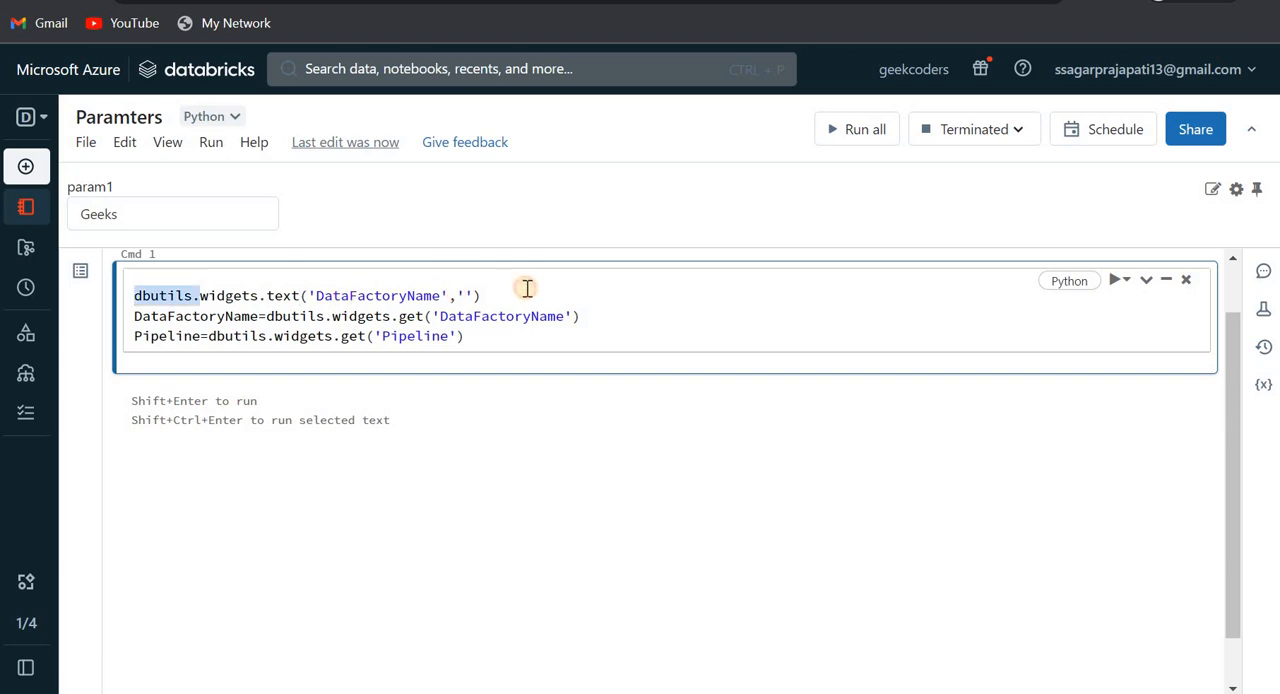
pyautogui.click(595, 321)
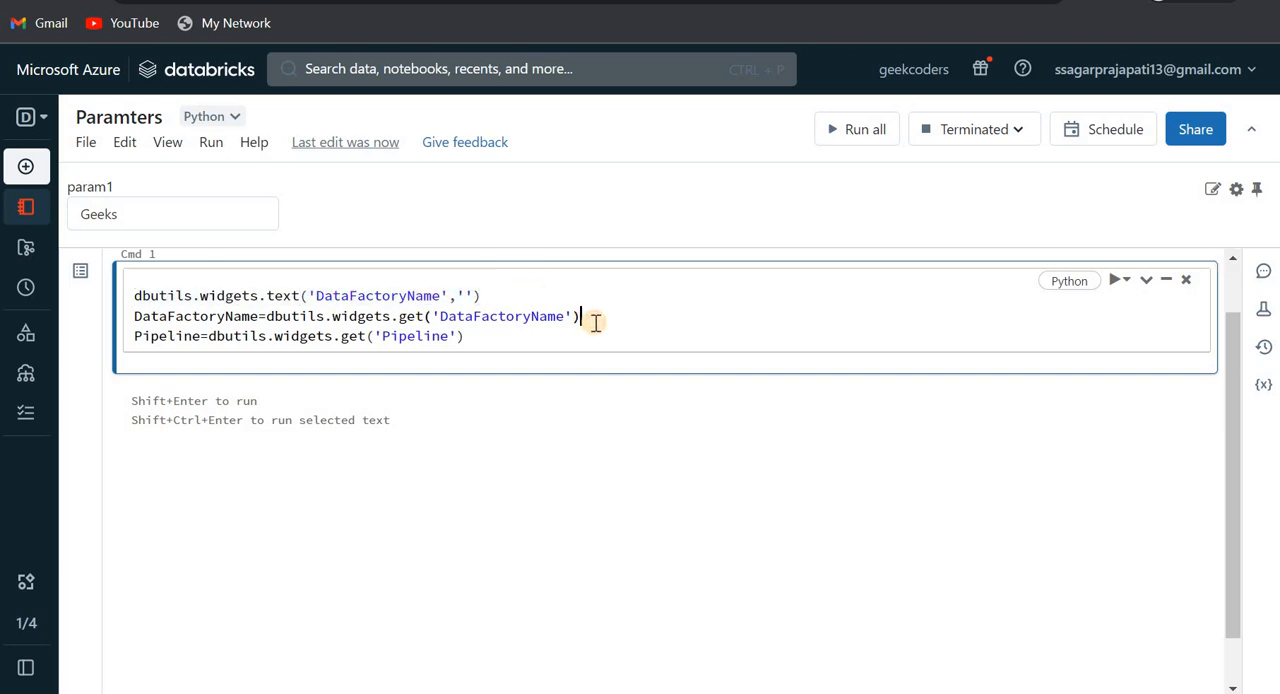
pyautogui.press('Return')
pyautogui.hotkey('ctrl', 'v')
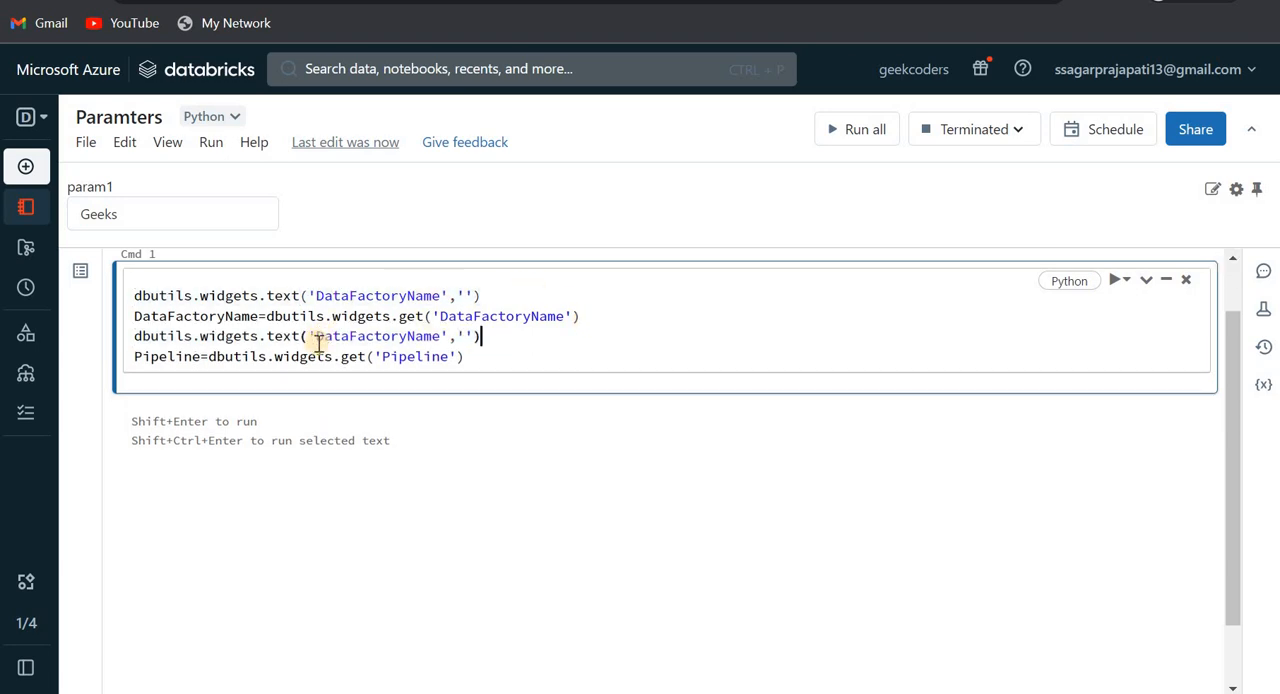
pyautogui.doubleClick(414, 357)
pyautogui.hotkey('ctrl', 'c')
pyautogui.click(382, 340)
pyautogui.doubleClick(382, 340)
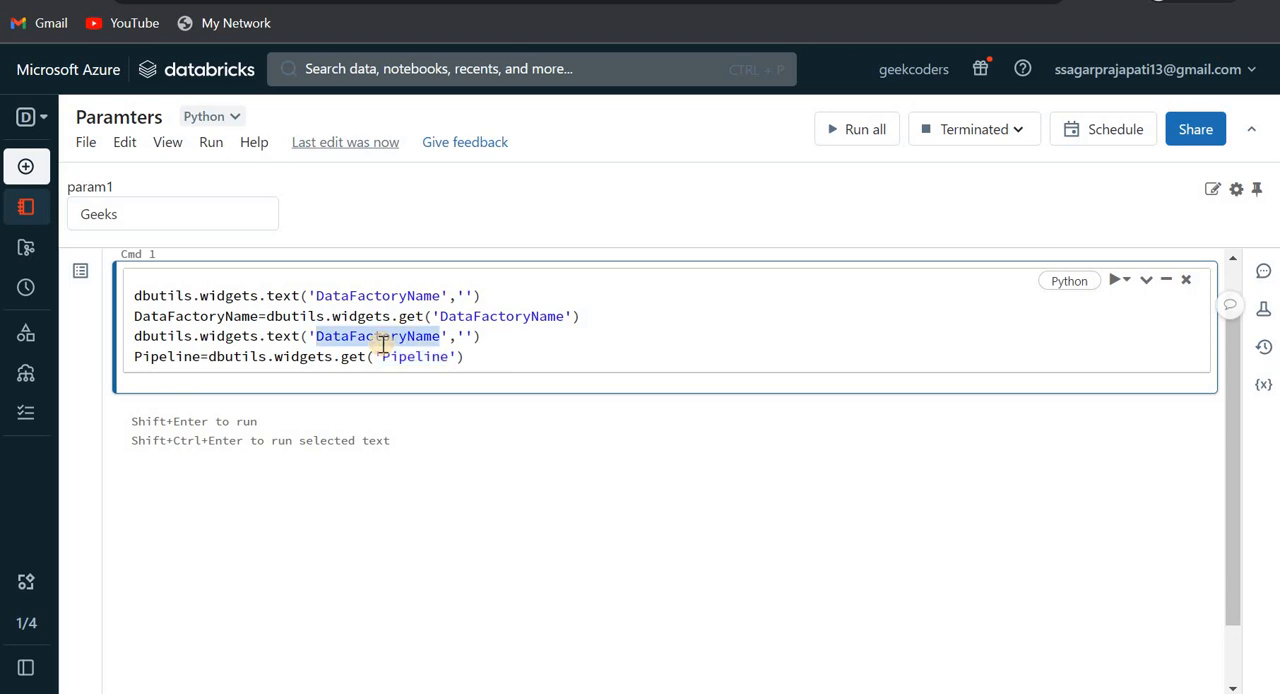
pyautogui.hotkey('ctrl', 'v')
pyautogui.click(484, 357)
pyautogui.hotkey('ctrl', 'a')
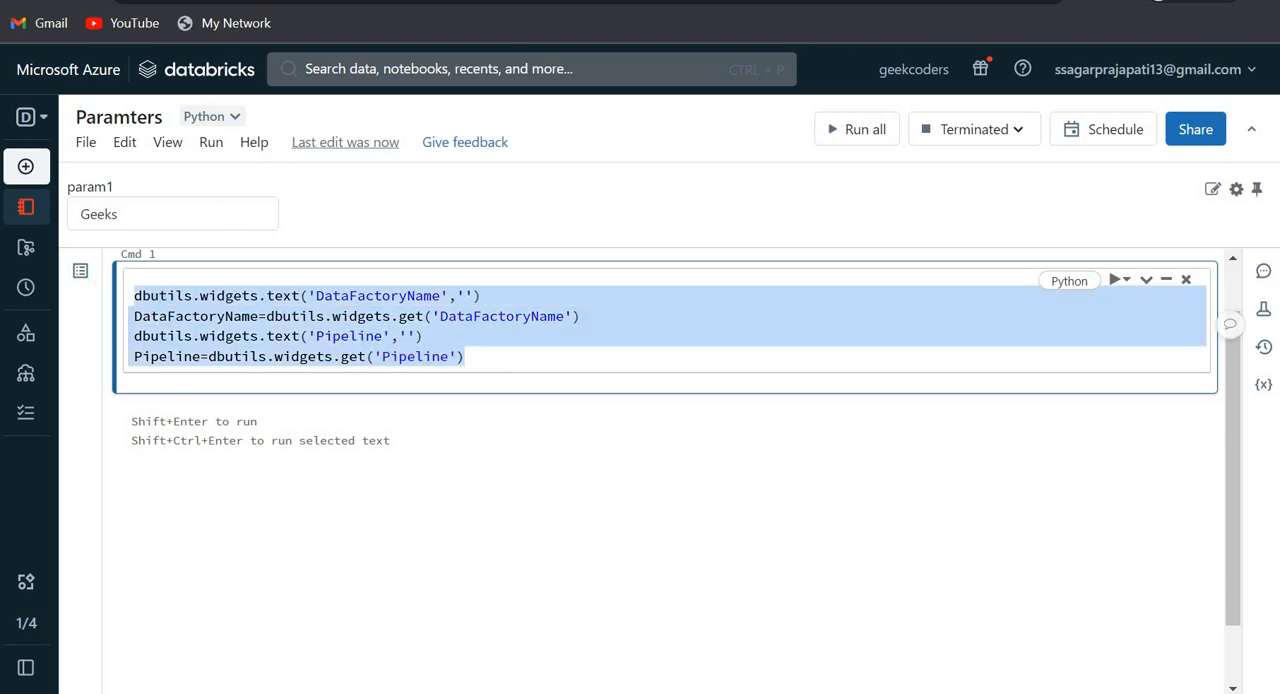
# - Switch to Data Factory, start a debug run of pipeline_Notebook, and hide the pipeline properties
pyautogui.click(264, 2)
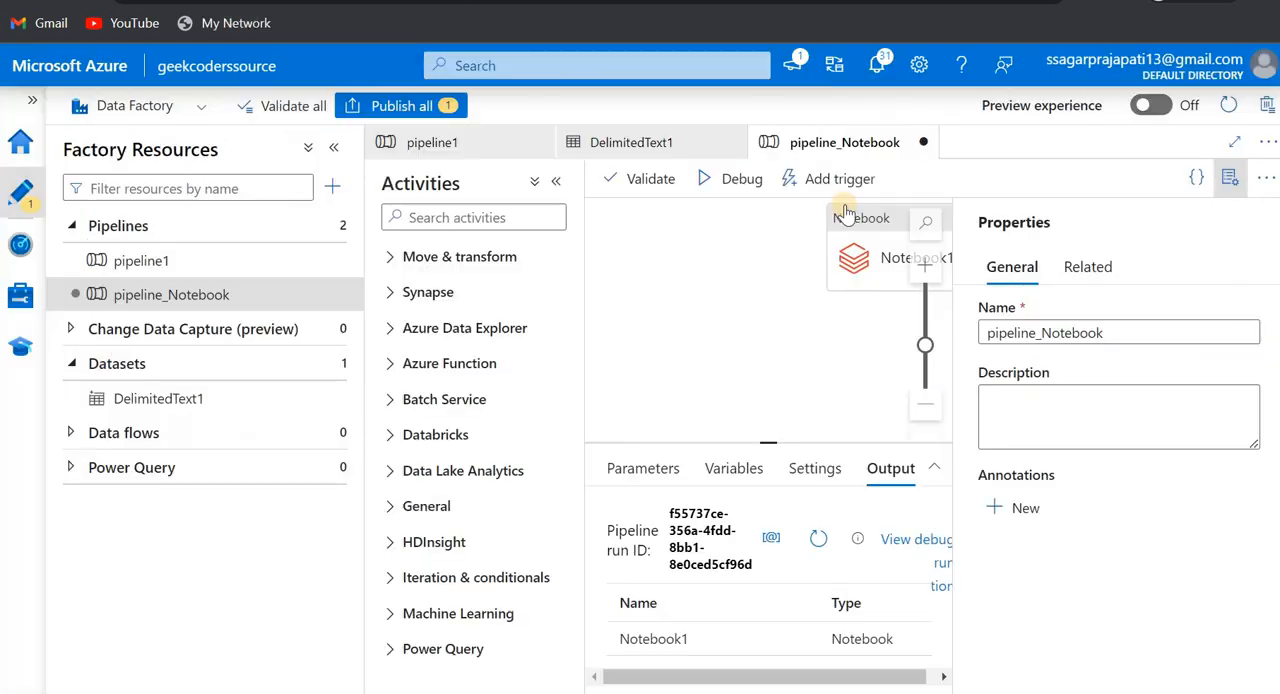
pyautogui.click(818, 185)
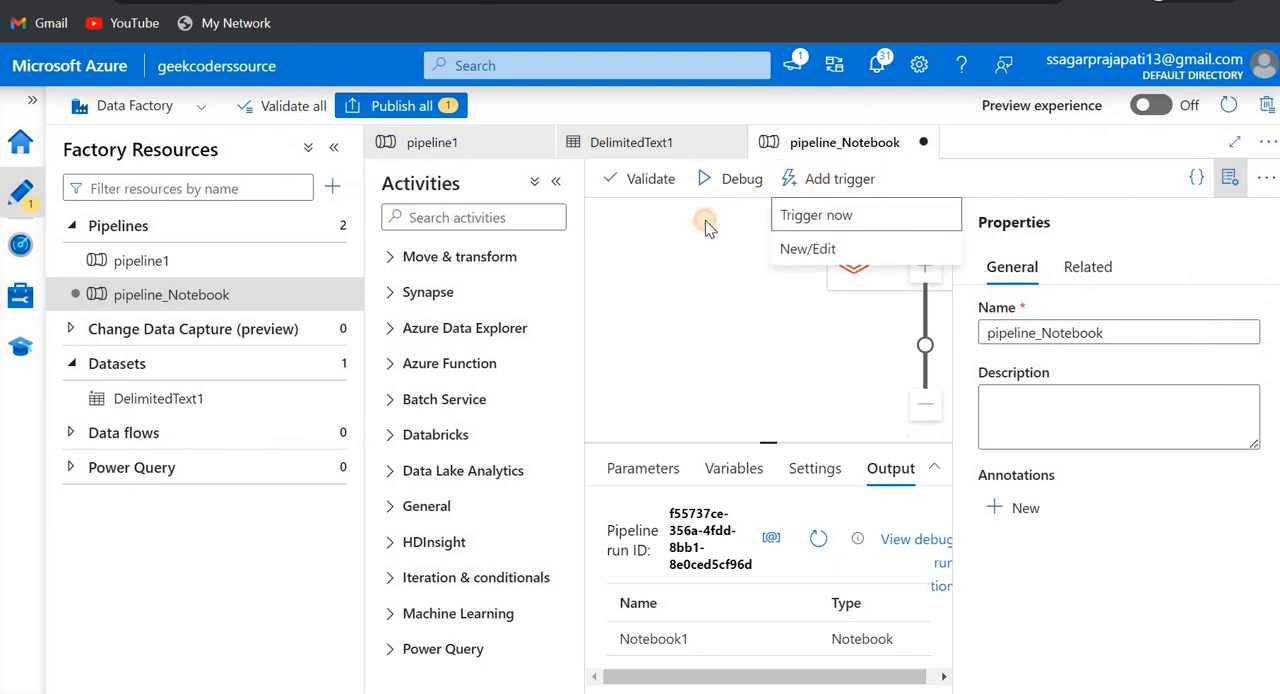
pyautogui.click(721, 188)
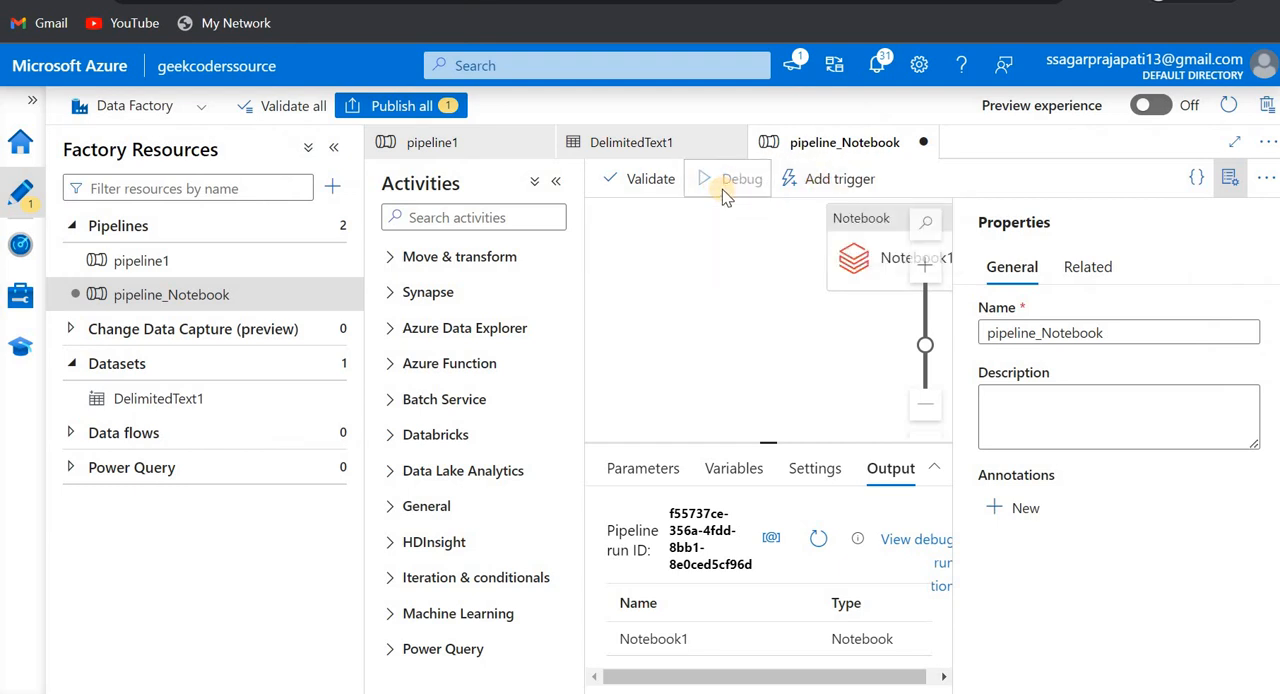
pyautogui.click(1230, 178)
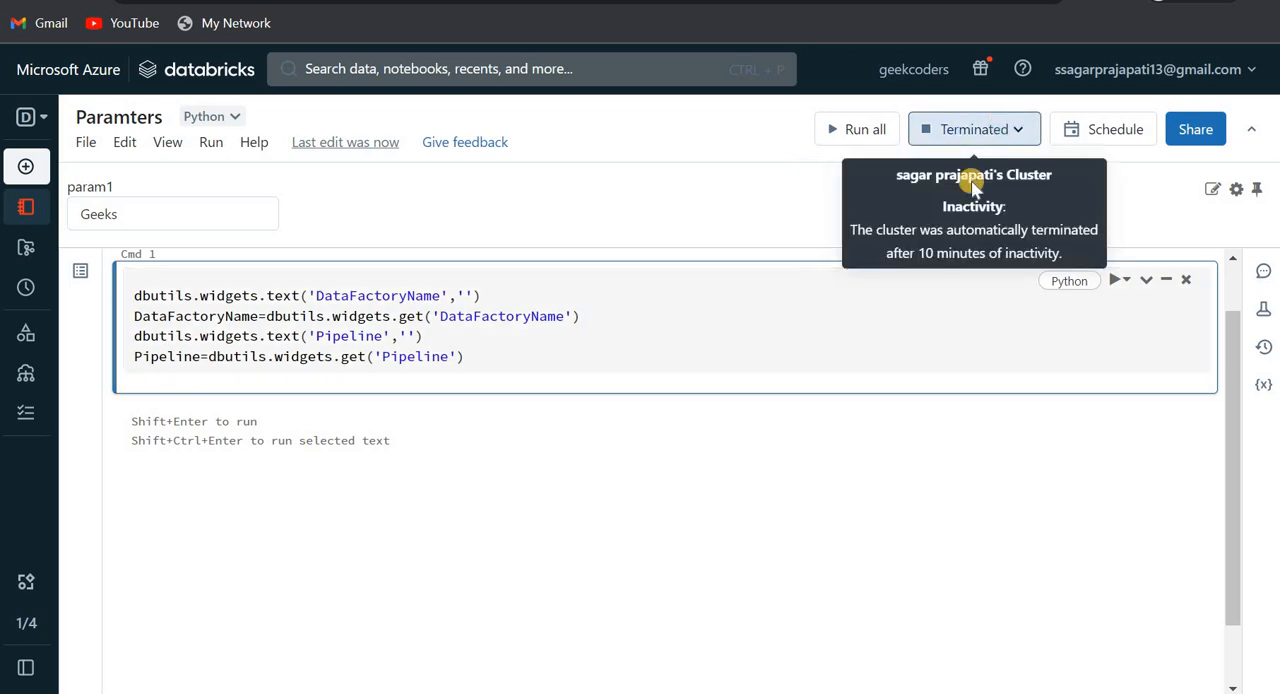
# - Switch to the Databricks notebook and check the state of its attached cluster
pyautogui.click(972, 131)
pyautogui.moveTo(838, 249)
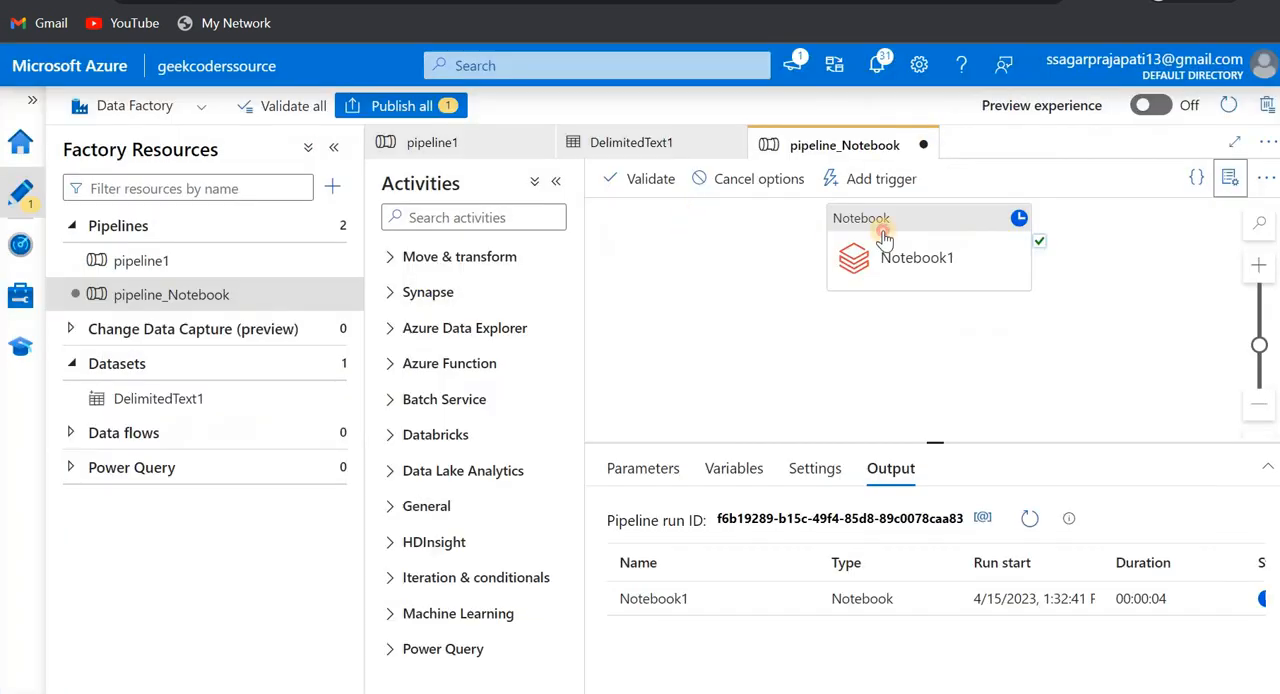
# - In Data Factory, reposition the Notebook1 activity on the canvas, refresh the pipeline run output, and open the Notebook1 run details
pyautogui.moveTo(884, 236); pyautogui.dragTo(754, 290)
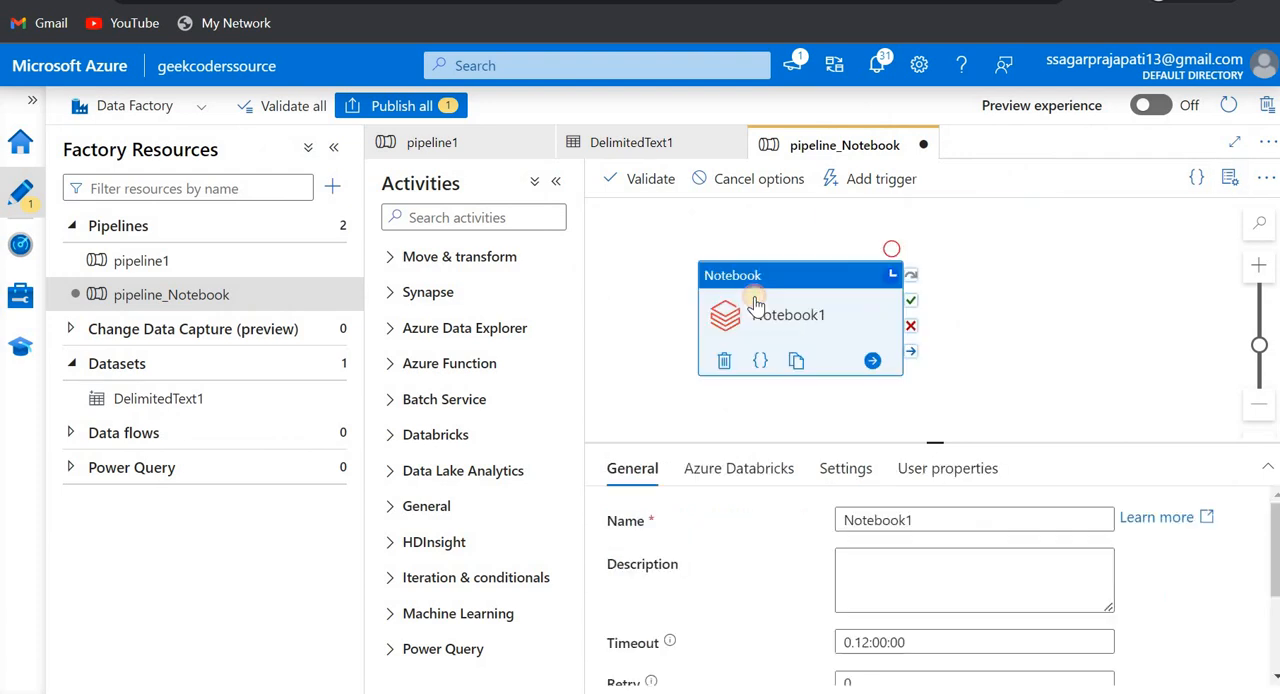
pyautogui.click(672, 303)
pyautogui.moveTo(920, 442); pyautogui.dragTo(920, 420)
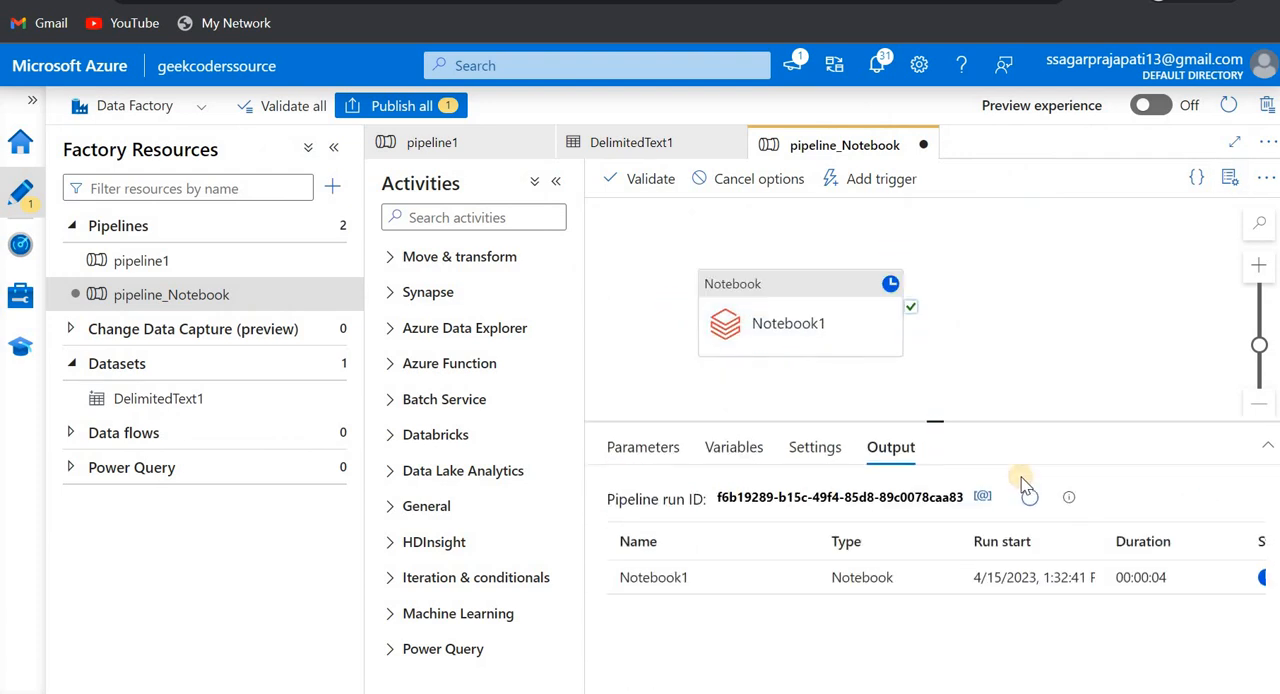
pyautogui.click(1027, 497)
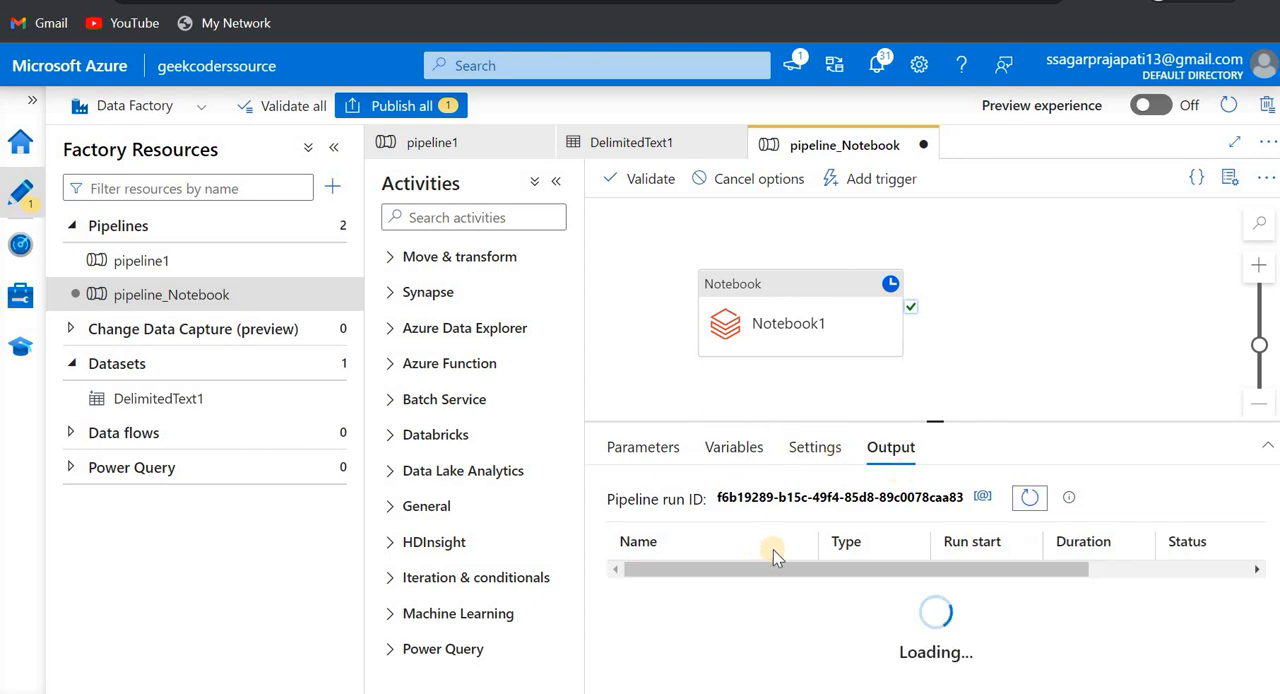
pyautogui.click(800, 579)
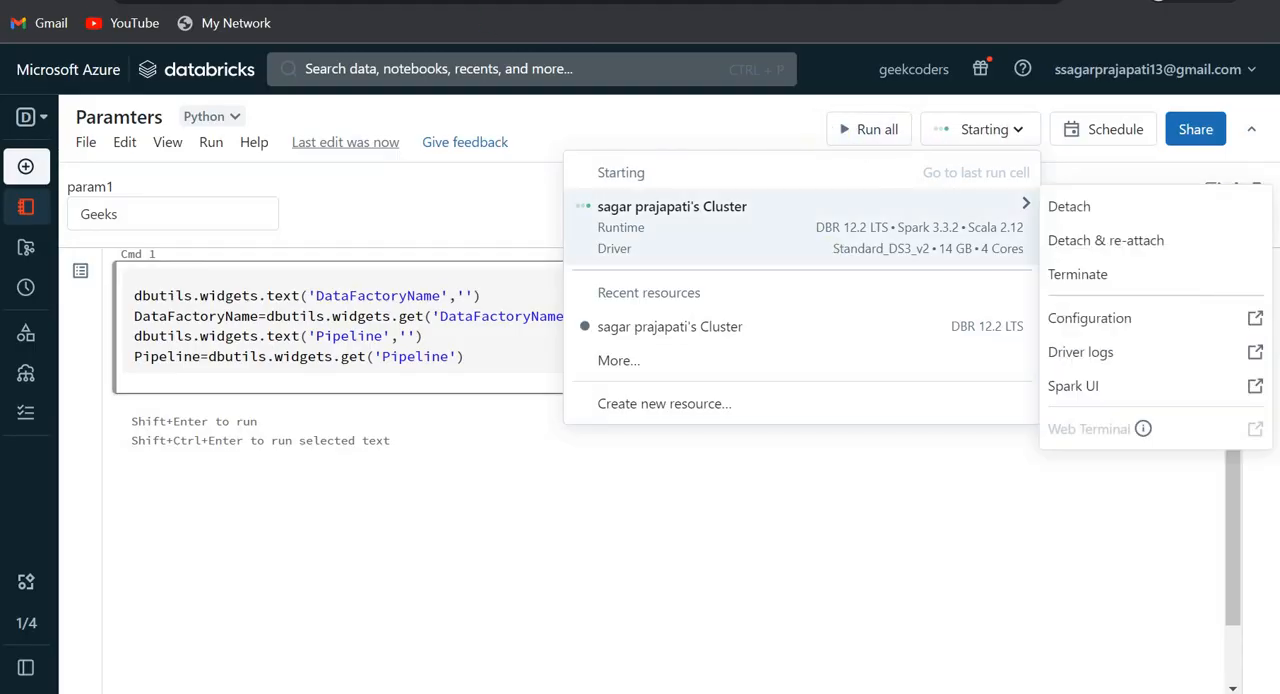
# - Check the cluster startup in Databricks, and open the Notebook1 run page from its URL in the Data Factory run details
pyautogui.click(707, 251)
pyautogui.click(490, 222)
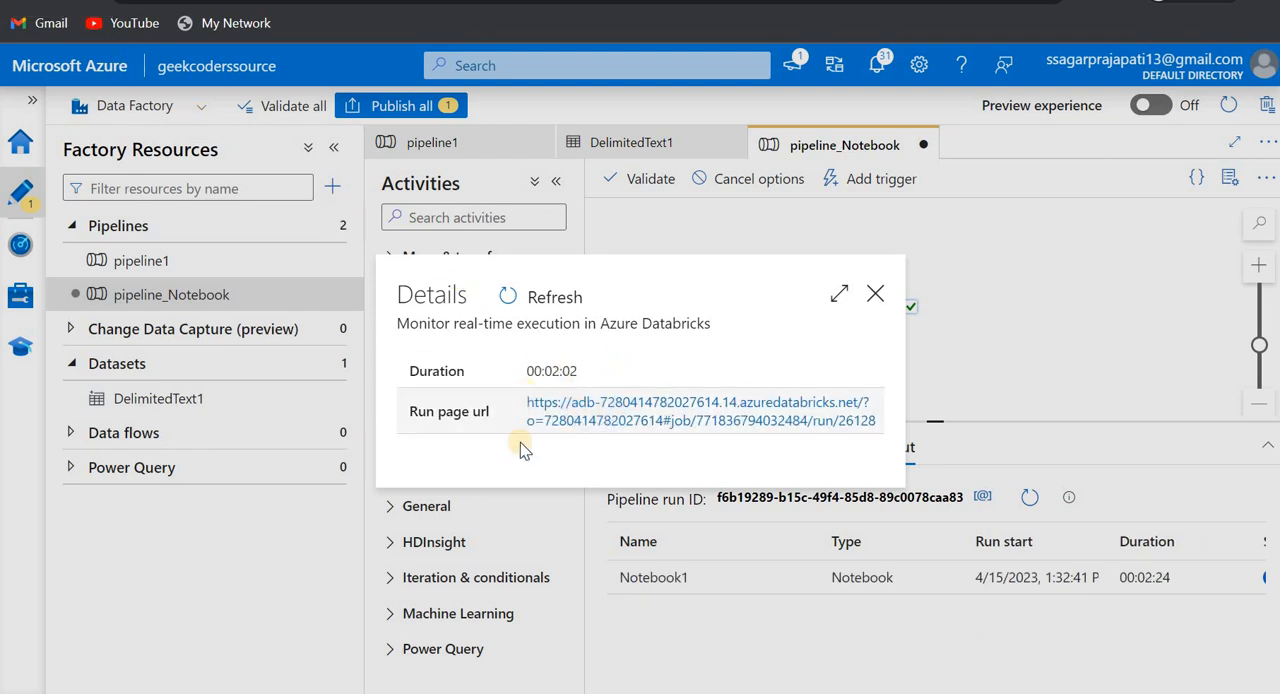
pyautogui.click(572, 418)
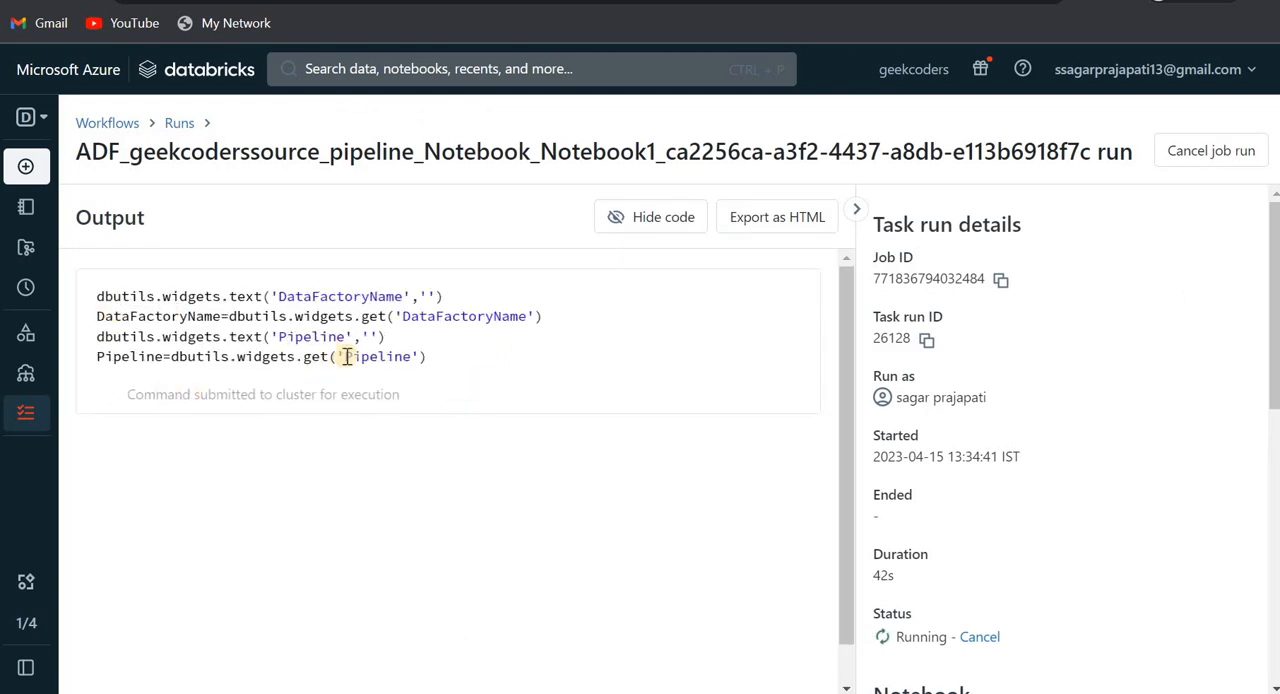
# - Review the executed notebook code, the compute and the DataFactoryName and Pipeline parameter values on the Databricks run page
pyautogui.moveTo(104, 296); pyautogui.dragTo(815, 438)
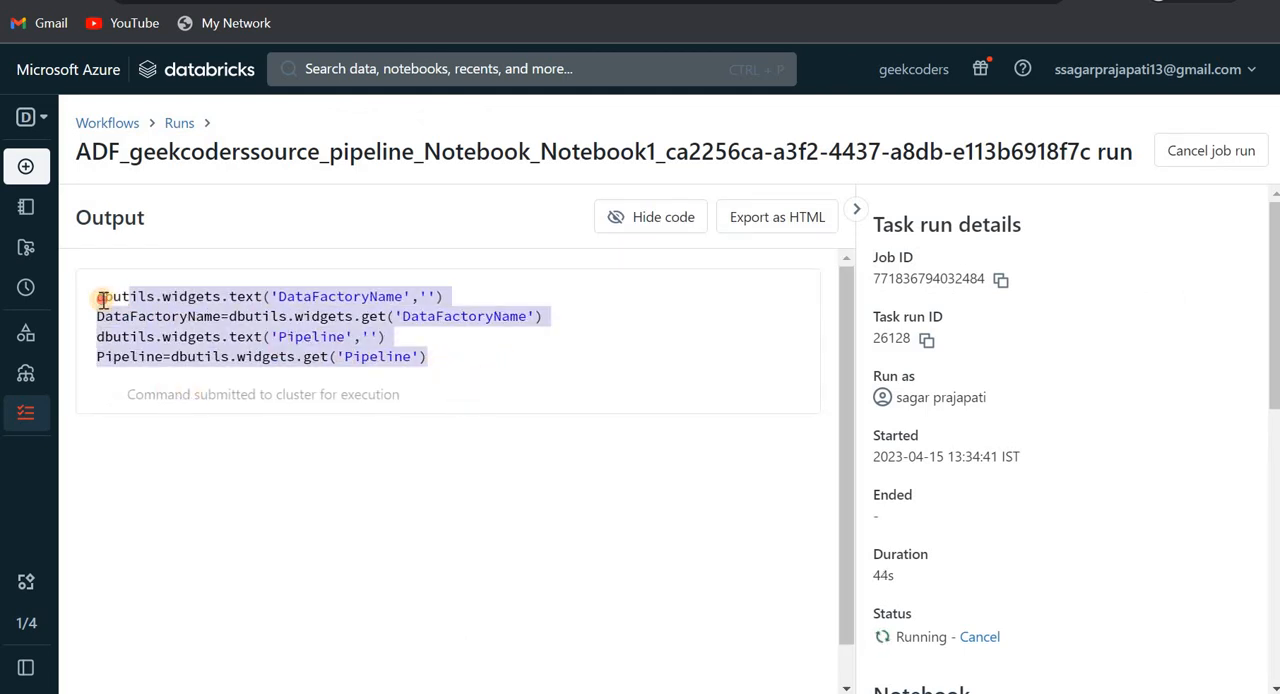
pyautogui.scroll(-5, 1020, 488)
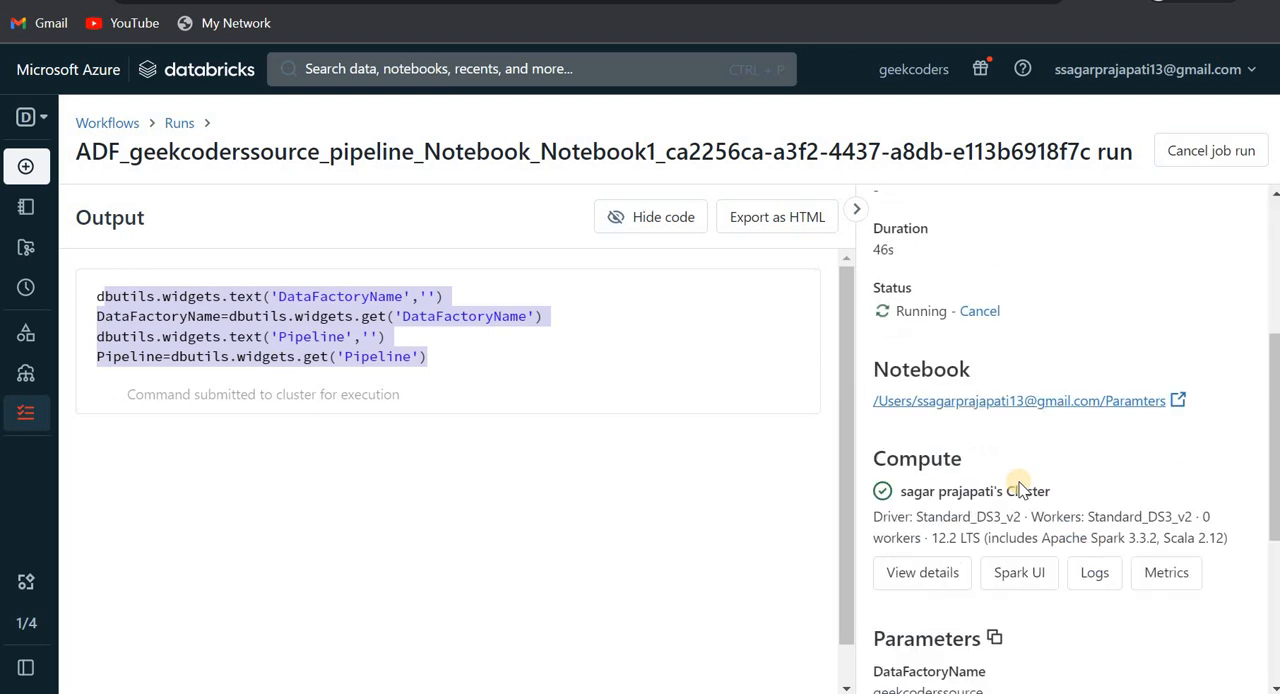
pyautogui.scroll(-1, 995, 455)
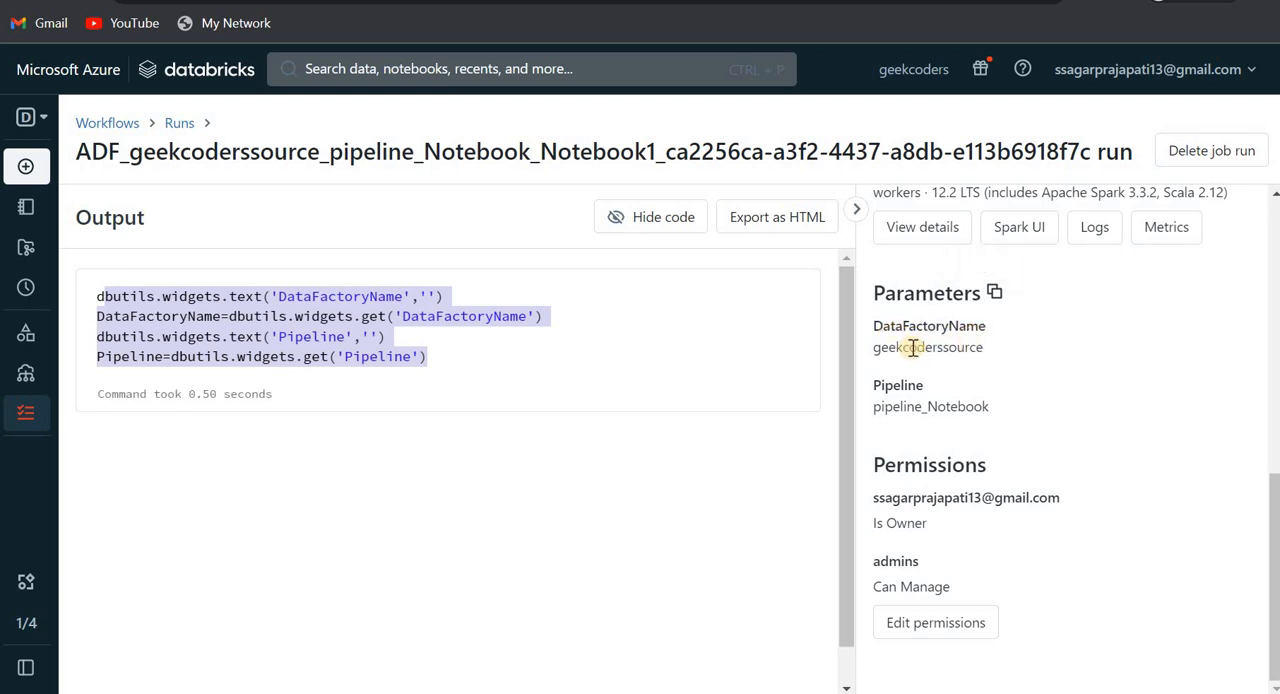
pyautogui.doubleClick(913, 347)
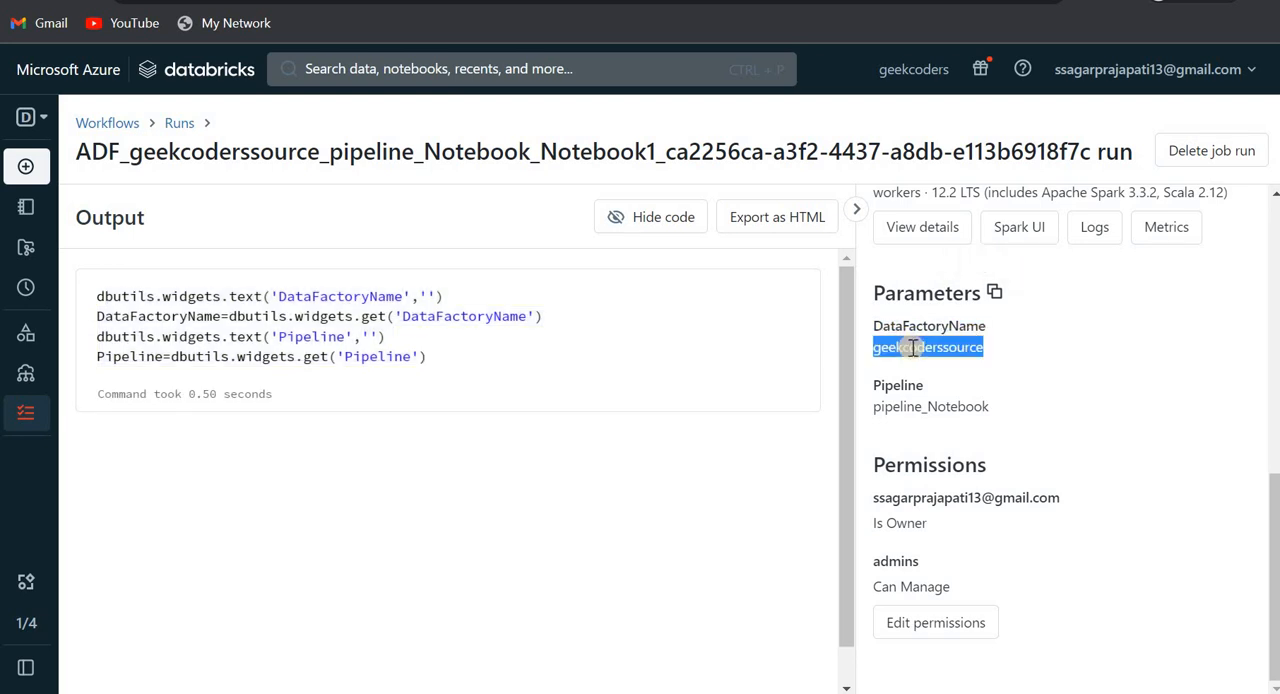
pyautogui.doubleClick(903, 408)
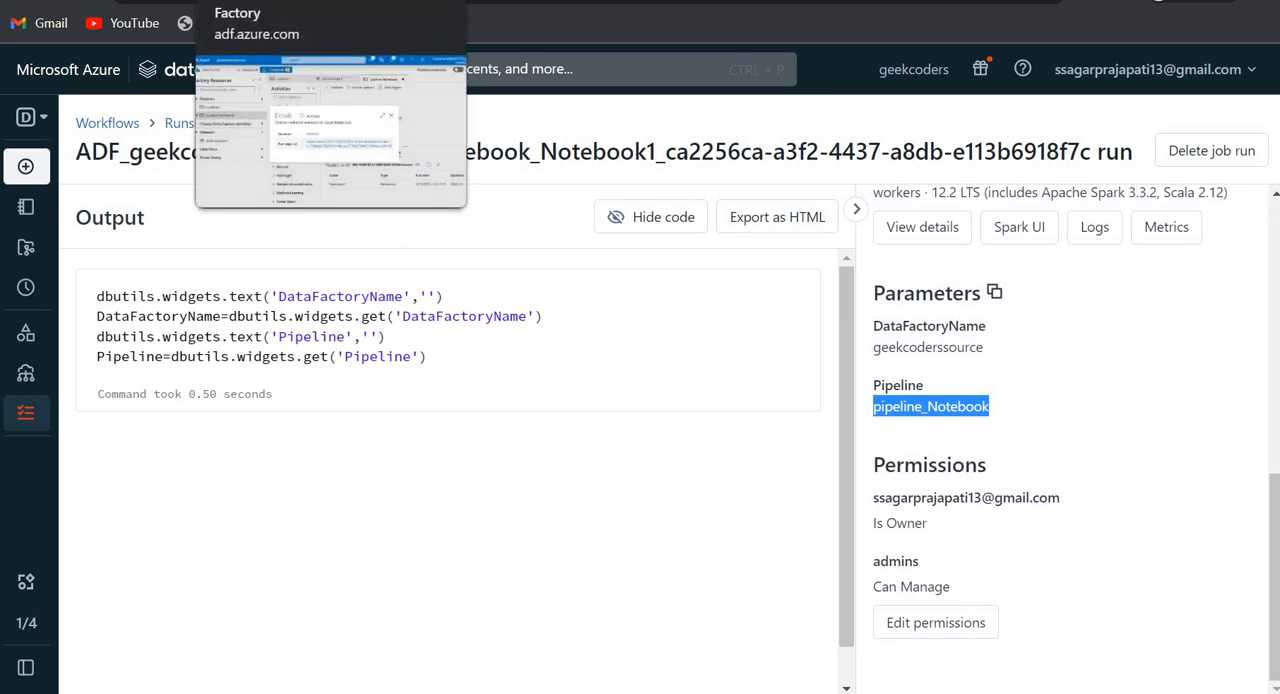
# - Switch to Data Factory, close the Notebook1 run details, and reposition the Notebook1 activity on the canvas
pyautogui.click(270, 0)
pyautogui.click(877, 298)
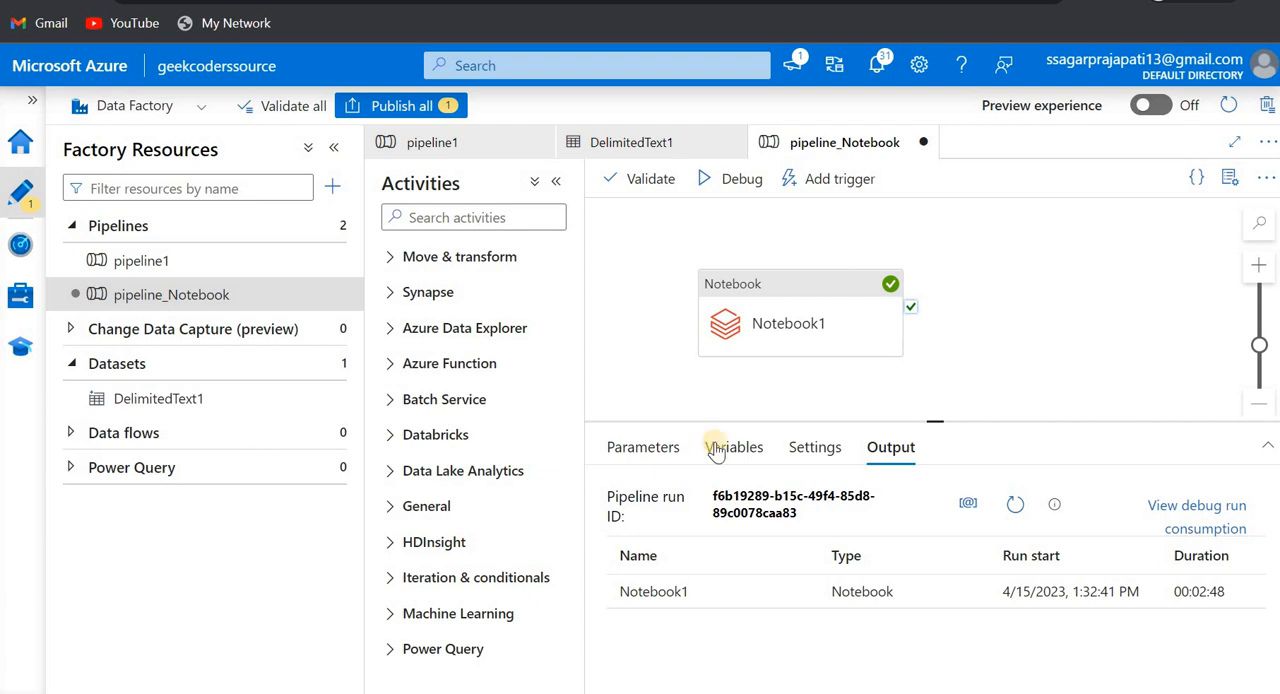
pyautogui.moveTo(766, 323); pyautogui.dragTo(826, 300)
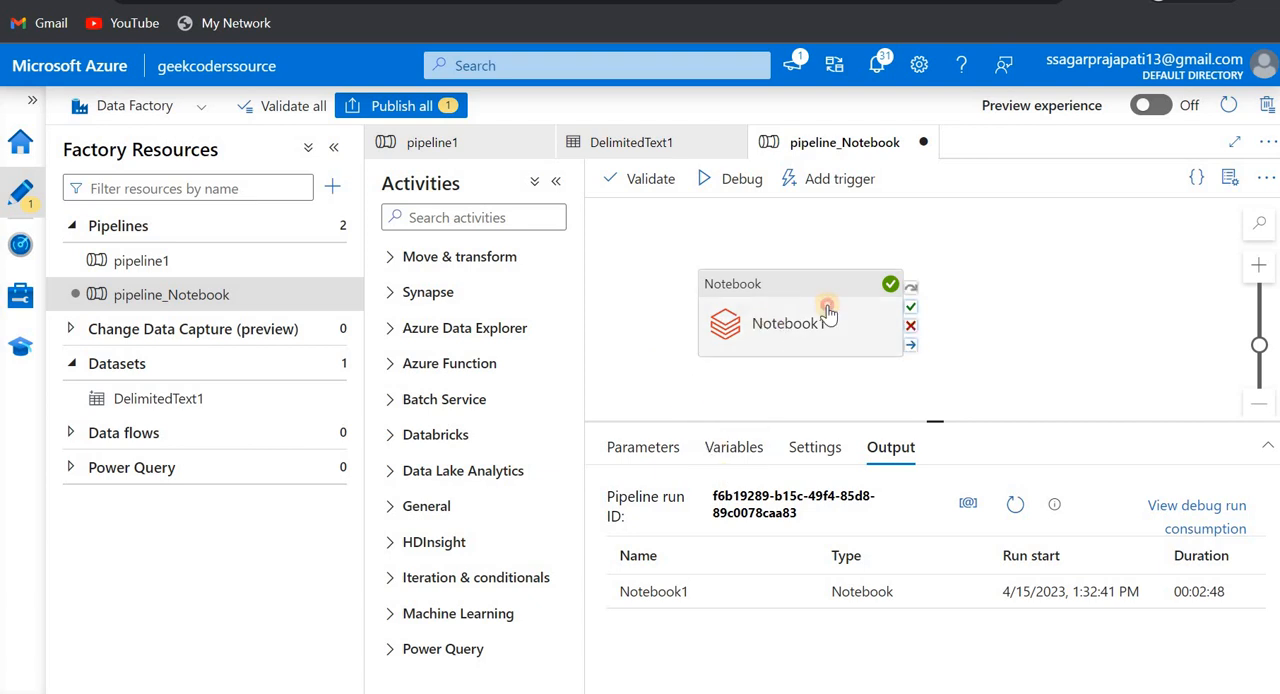
pyautogui.click(707, 313)
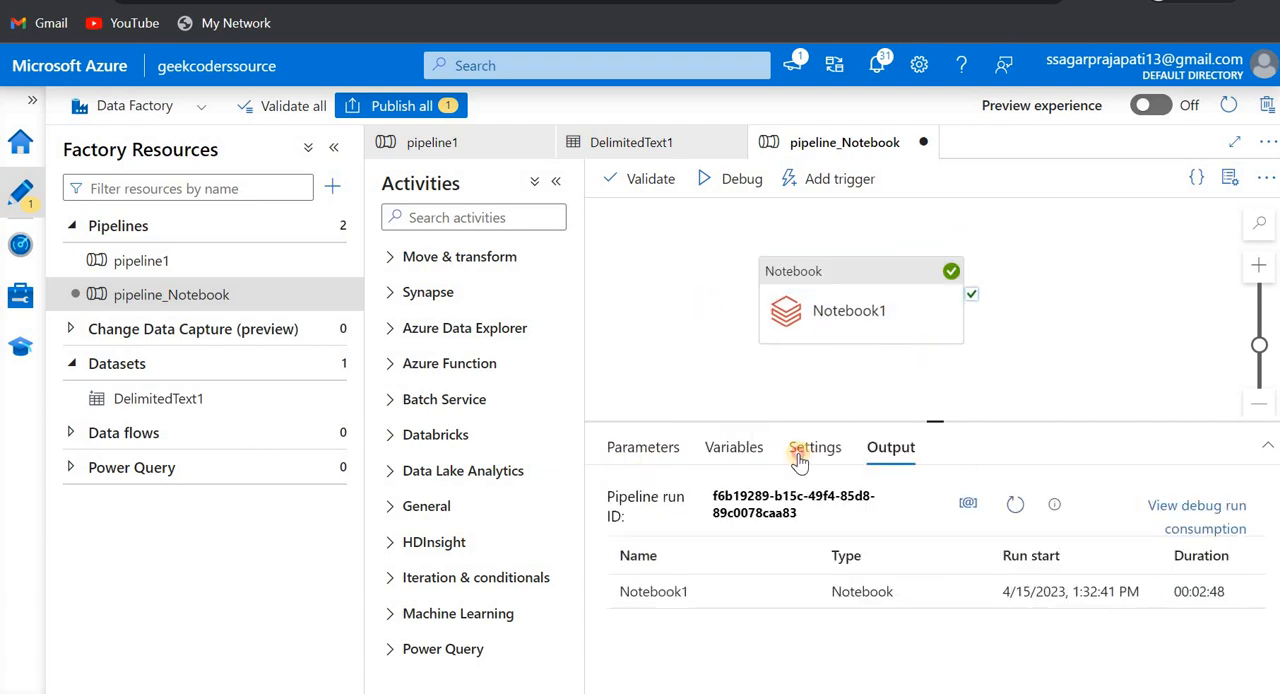
# - Look through the pipeline's settings and variables, and examine the full notebook path configured in the Notebook1 activity
pyautogui.click(800, 449)
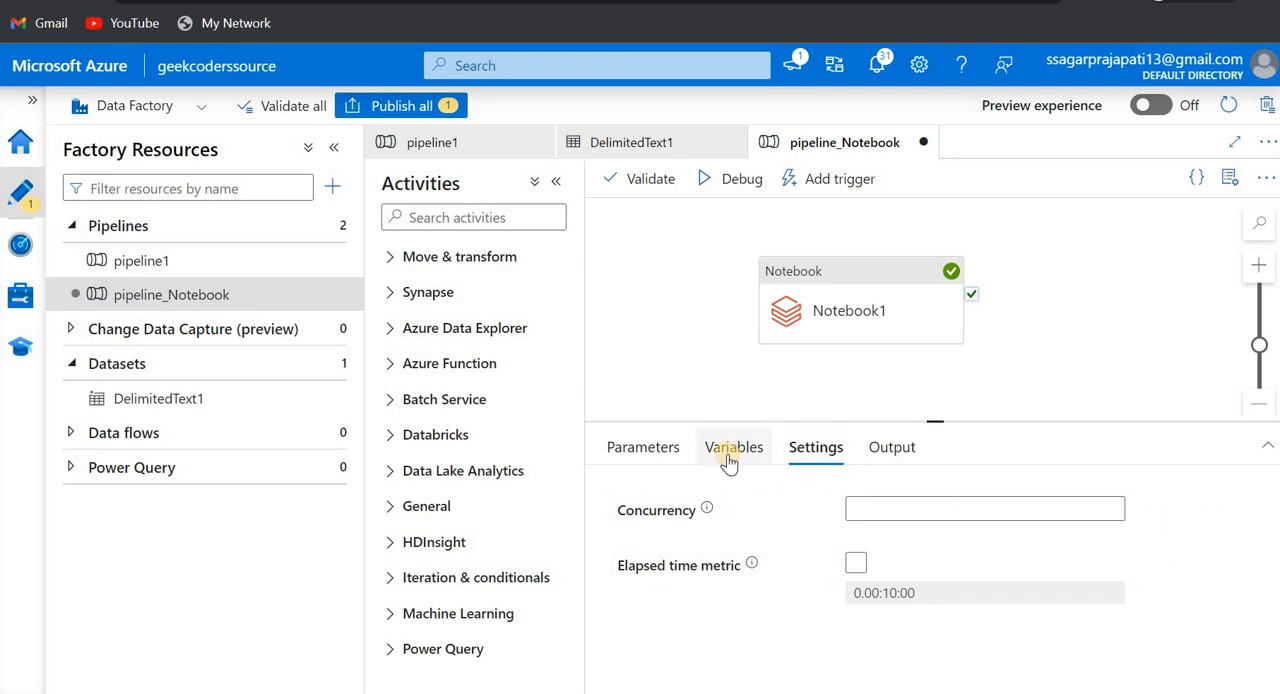
pyautogui.click(731, 458)
pyautogui.click(900, 295)
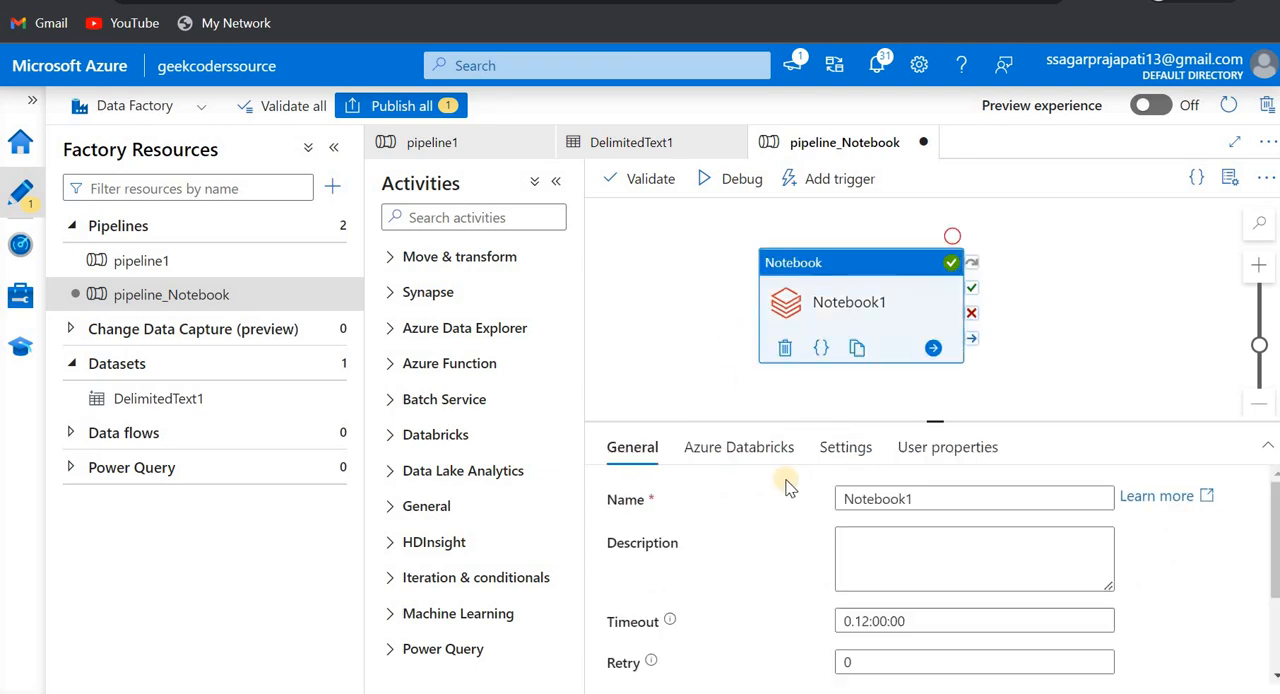
pyautogui.click(855, 468)
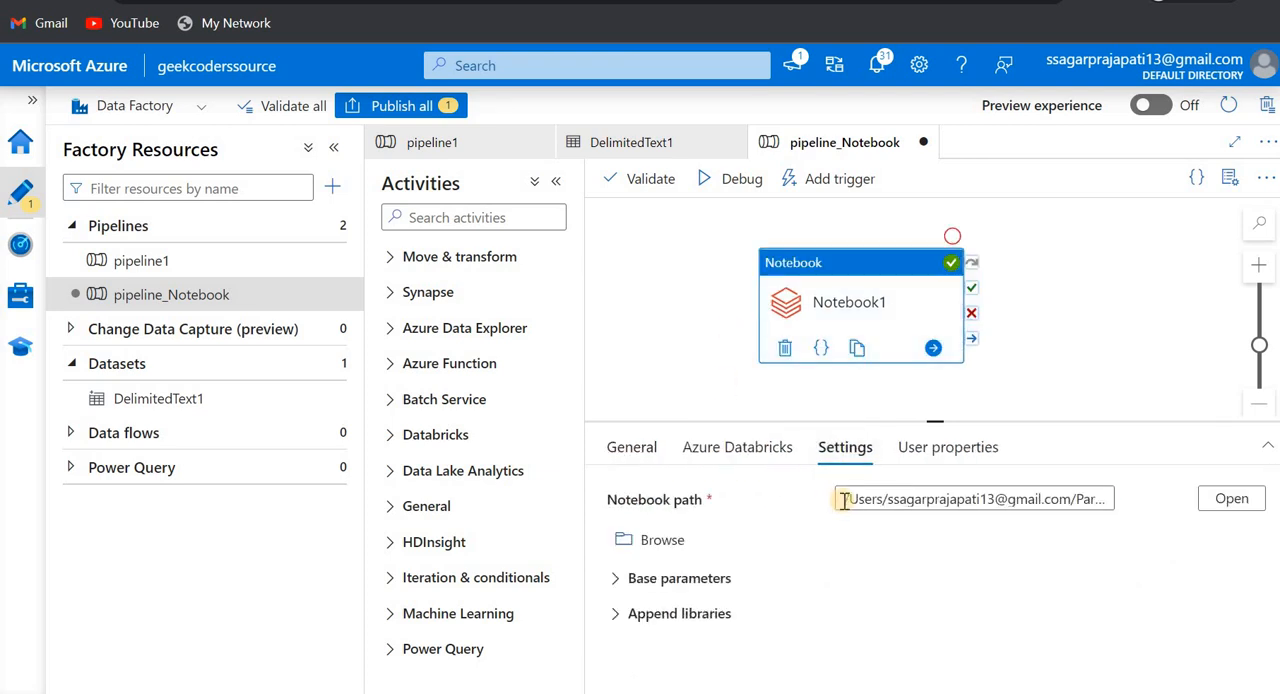
pyautogui.click(952, 498)
pyautogui.moveTo(952, 498); pyautogui.dragTo(1120, 507)
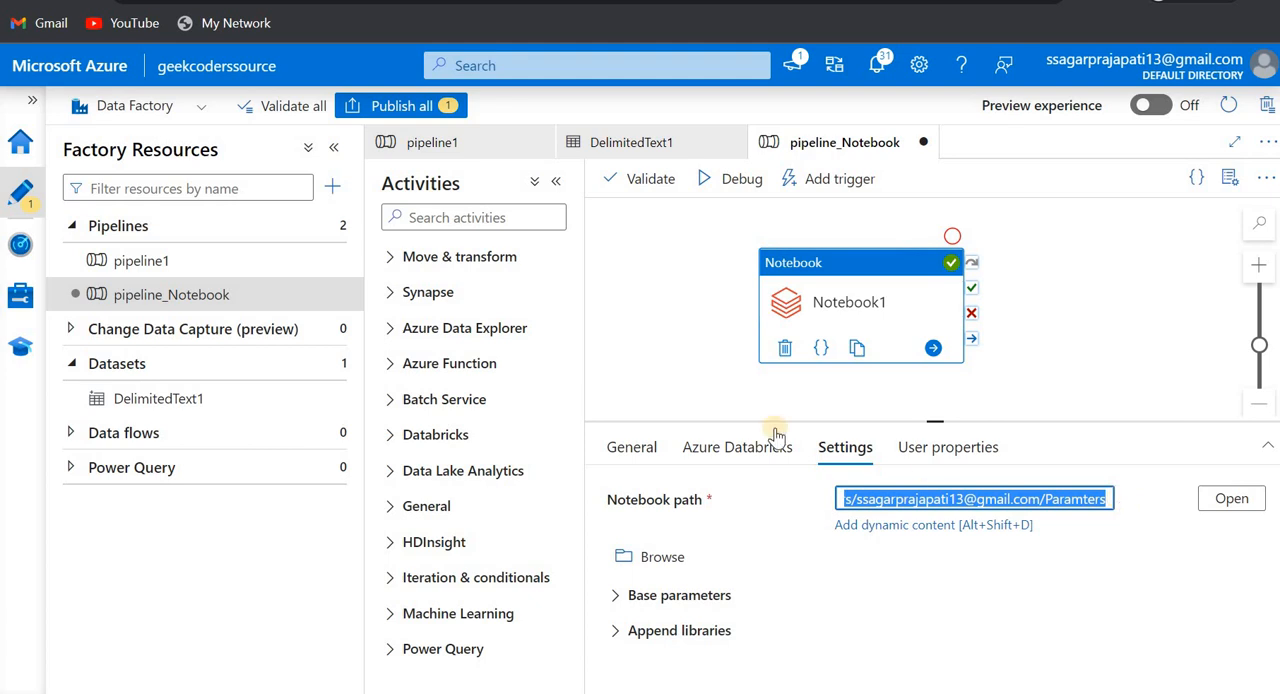
# - Add a String parameter named notebook_path to pipeline_Notebook
pyautogui.click(678, 362)
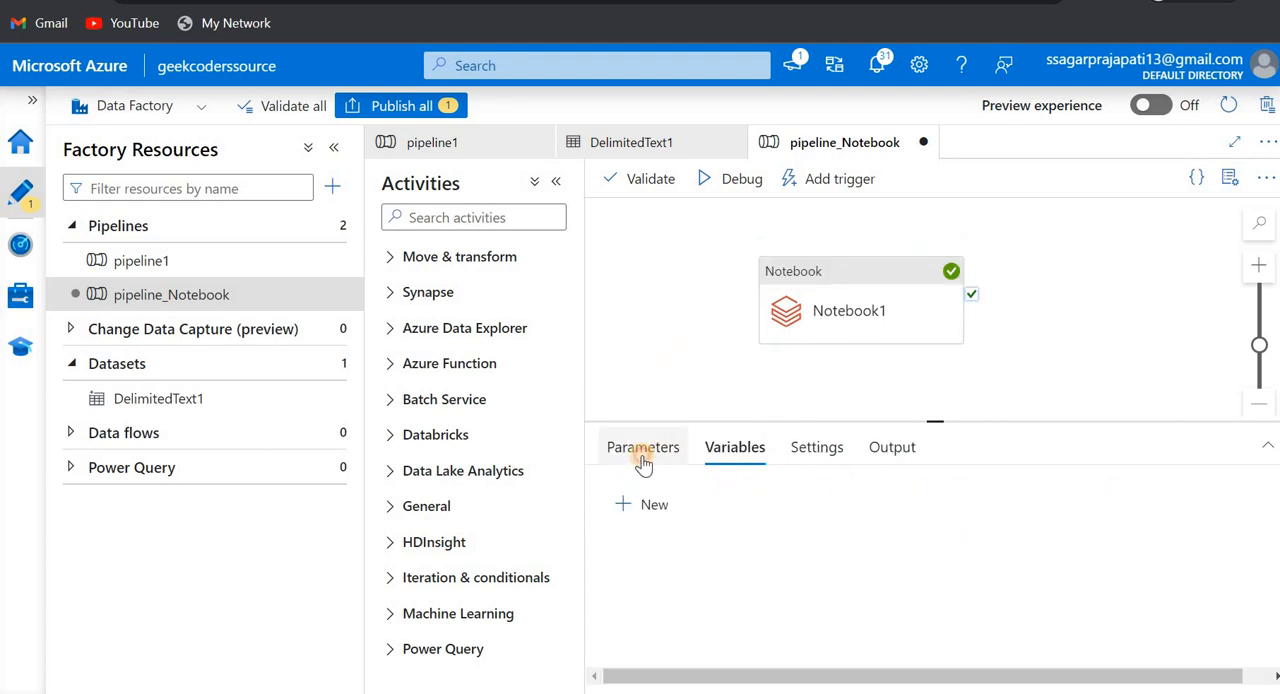
pyautogui.click(643, 455)
pyautogui.click(650, 506)
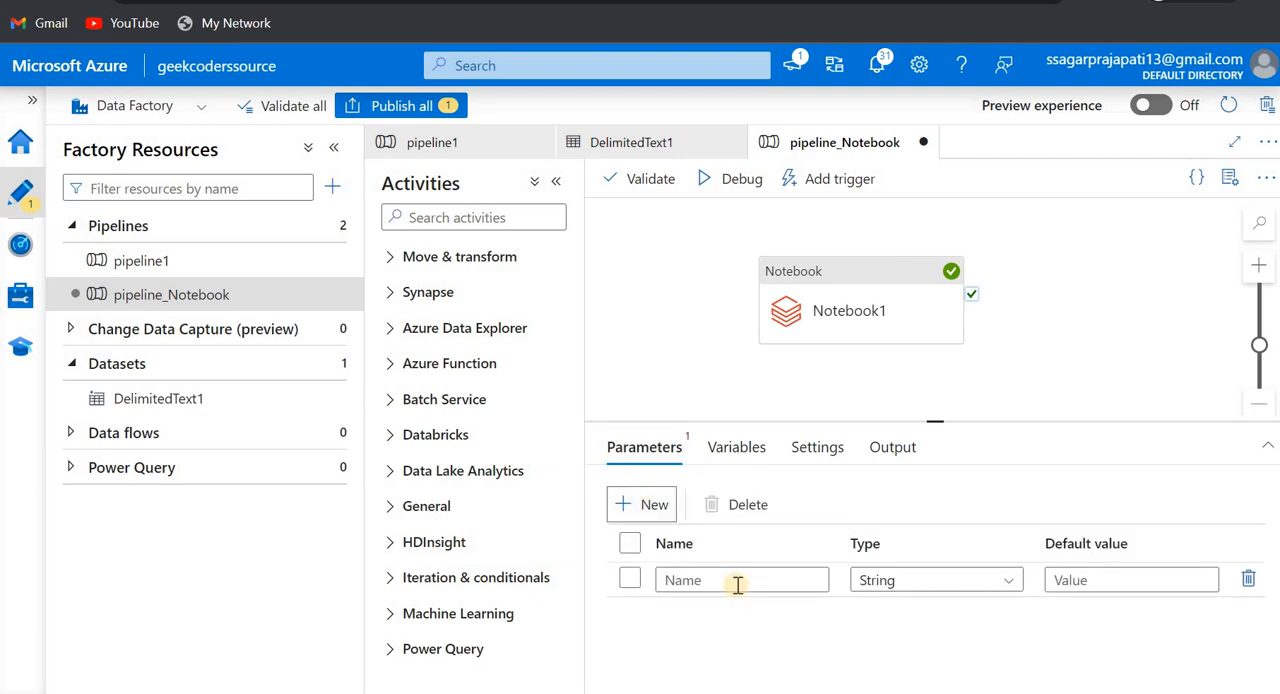
pyautogui.click(737, 581)
pyautogui.write('n')
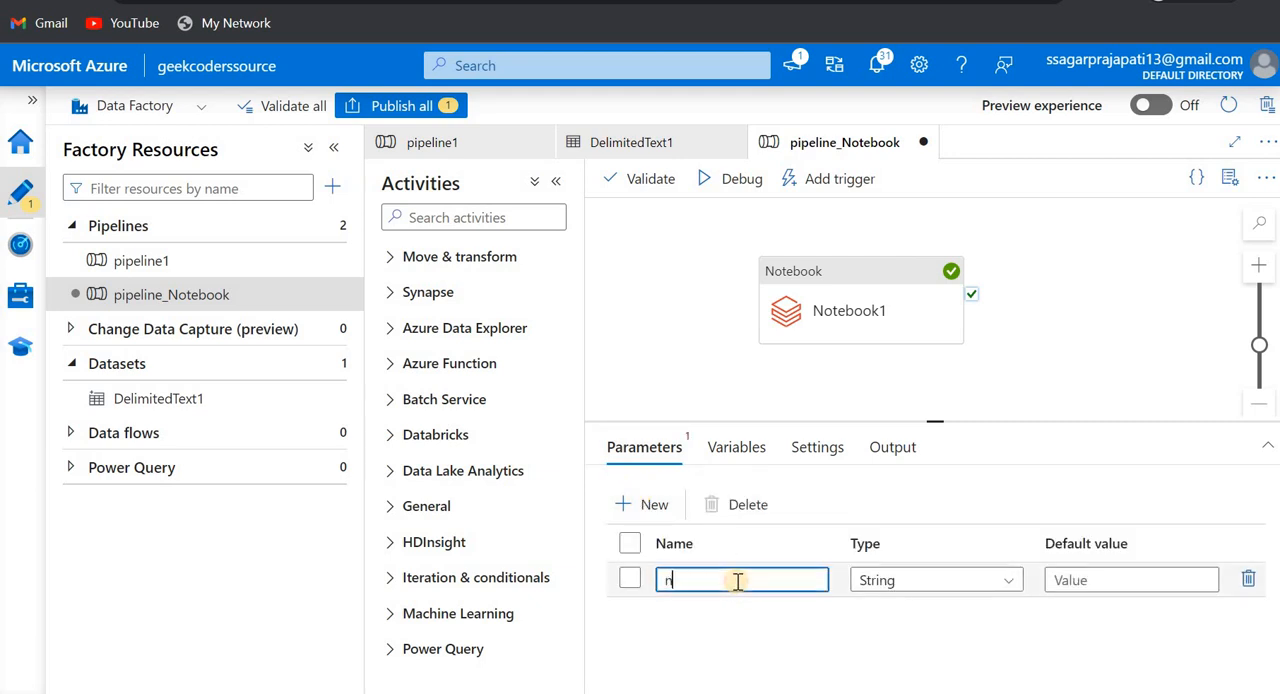
pyautogui.write('otebook_path')
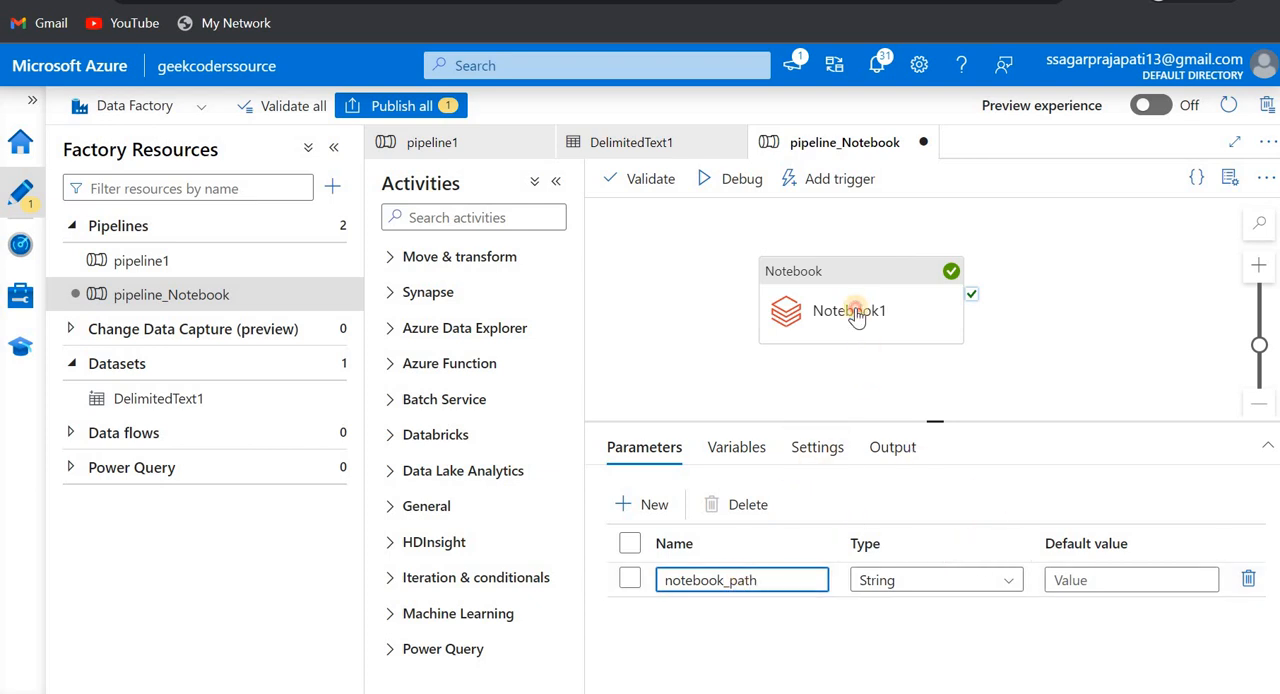
# - Replace Notebook1's fixed notebook path with dynamic content that references the notebook_path pipeline parameter
pyautogui.click(856, 316)
pyautogui.click(846, 449)
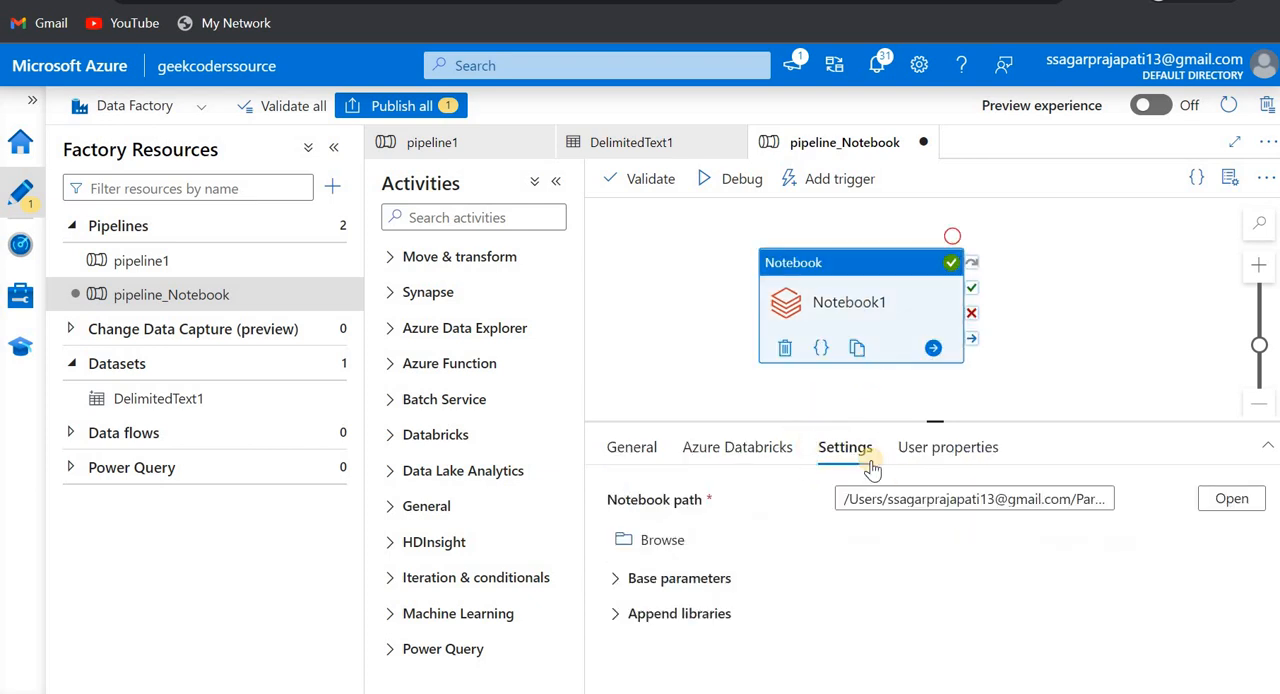
pyautogui.click(931, 503)
pyautogui.hotkey('ctrl', 'a')
pyautogui.press('BackSpace')
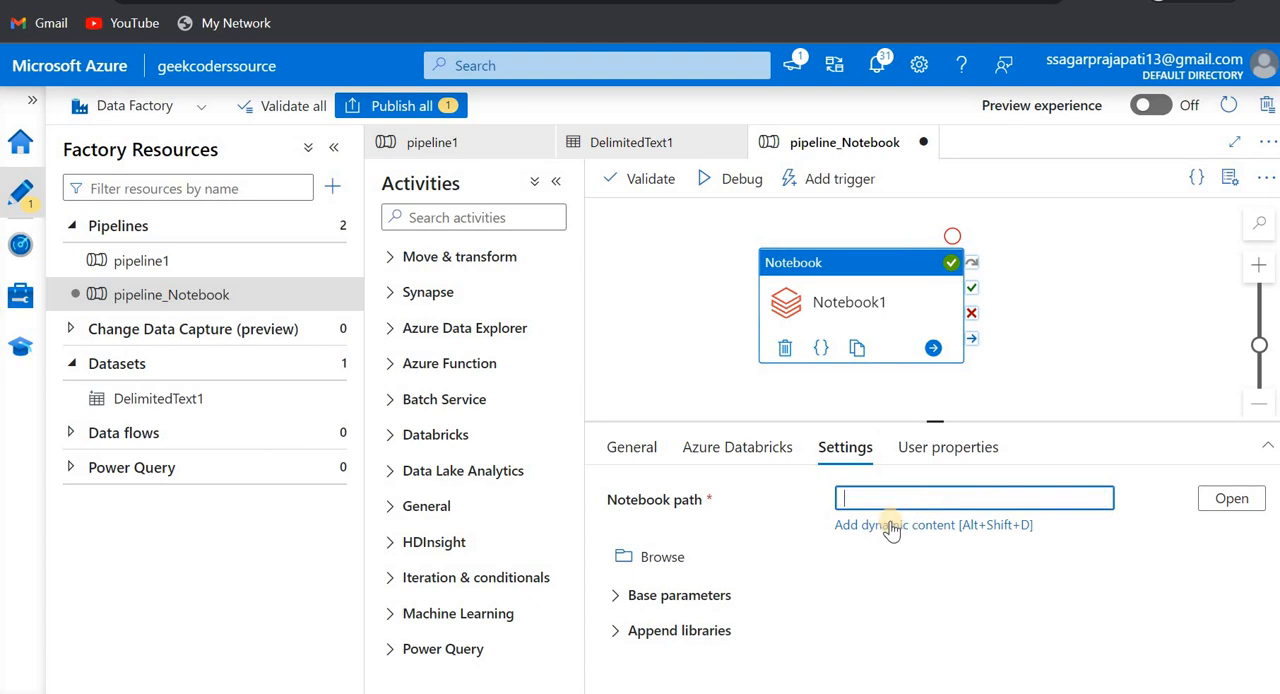
pyautogui.click(888, 524)
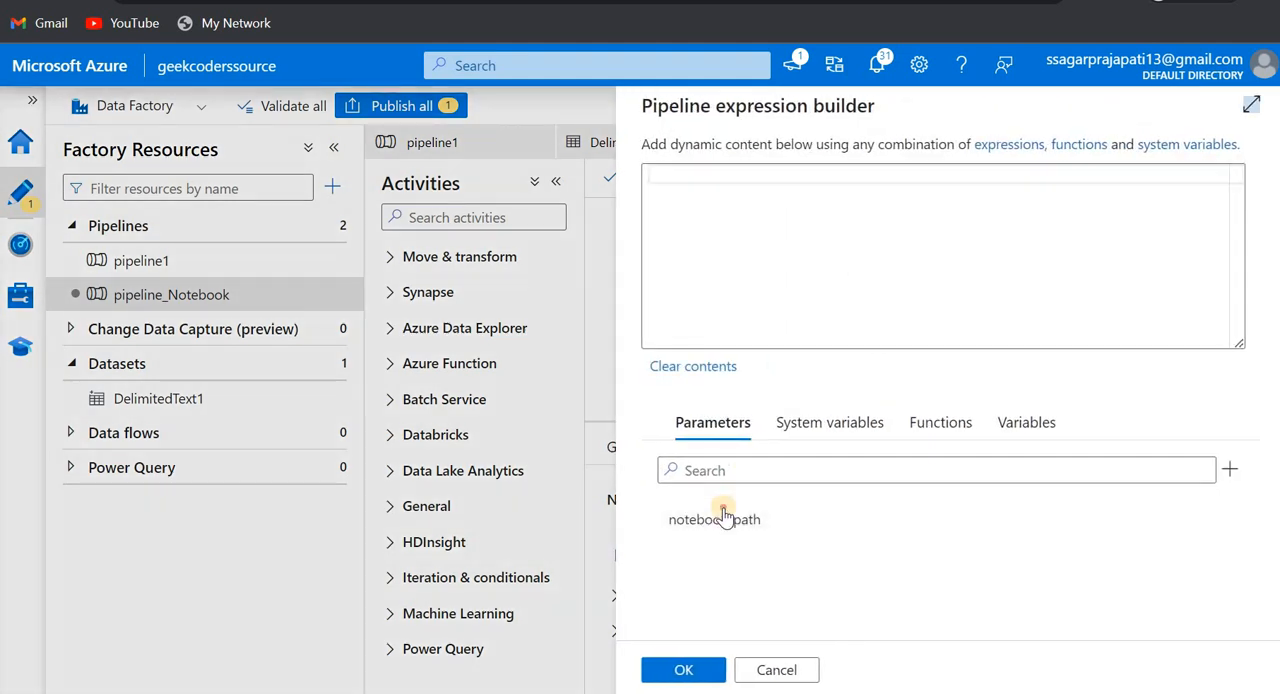
pyautogui.click(723, 518)
pyautogui.click(680, 670)
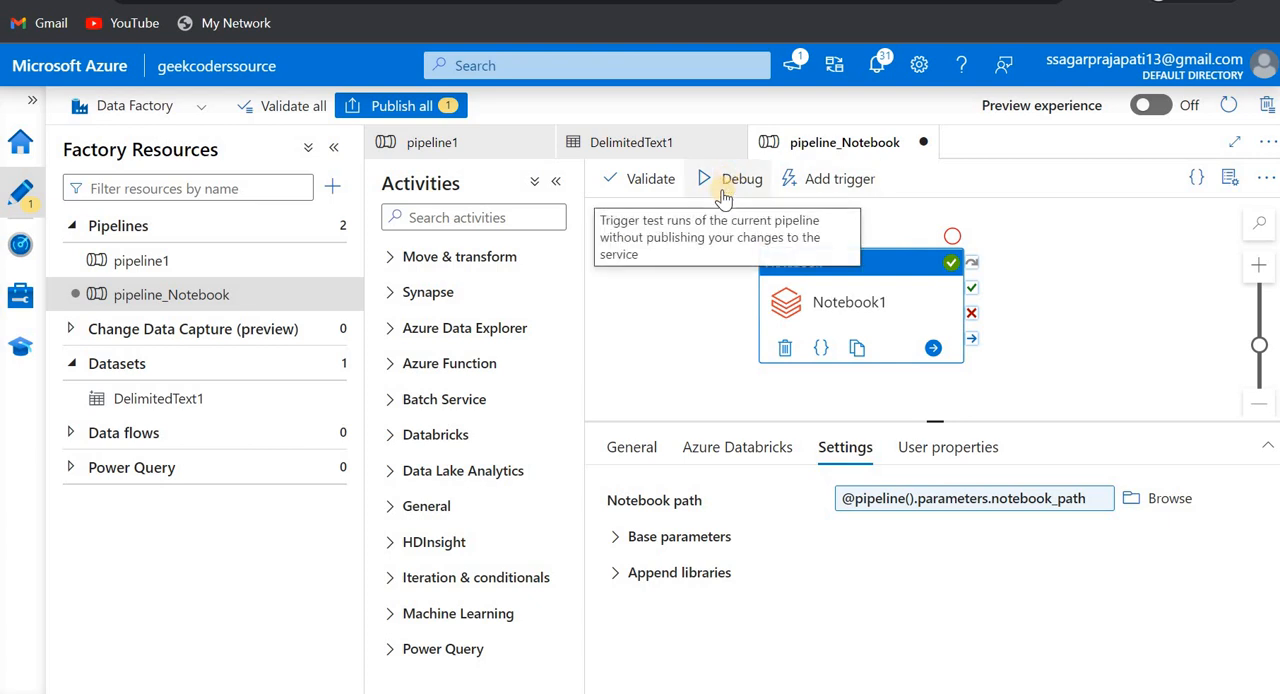
# - Start a debug run of pipeline_Notebook, and copy the file path of the Paramters notebook from the Databricks workspace
pyautogui.click(723, 192)
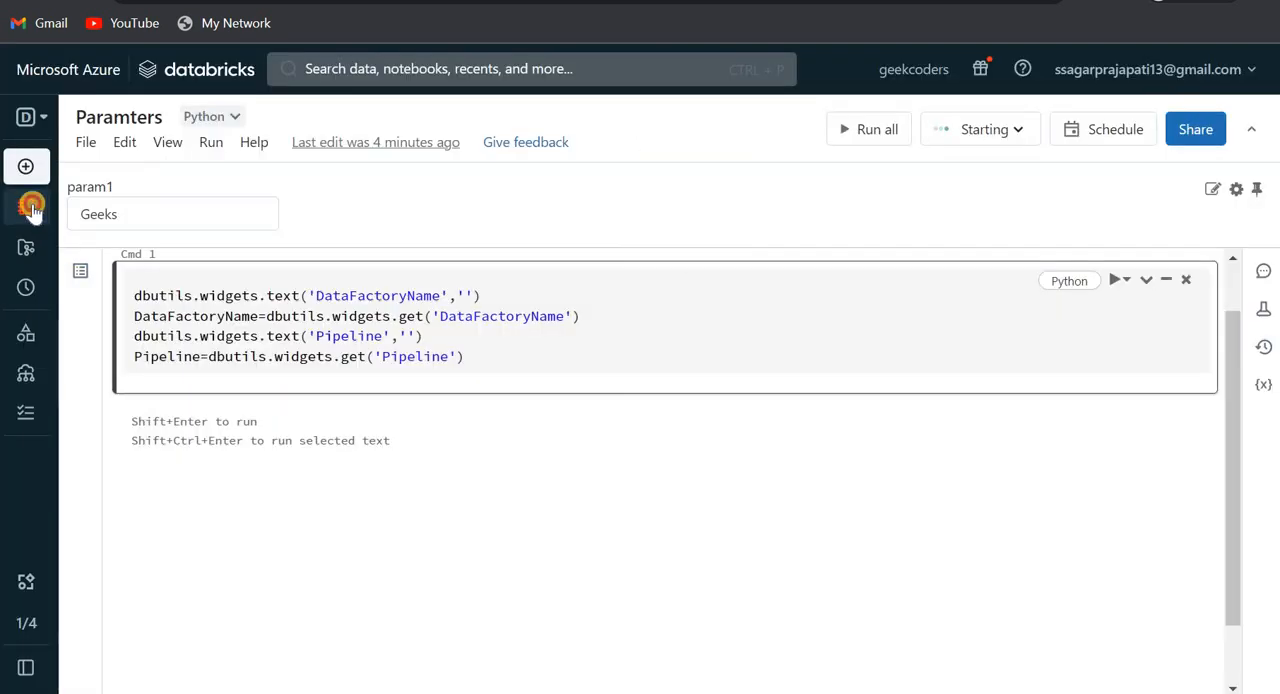
pyautogui.click(31, 207)
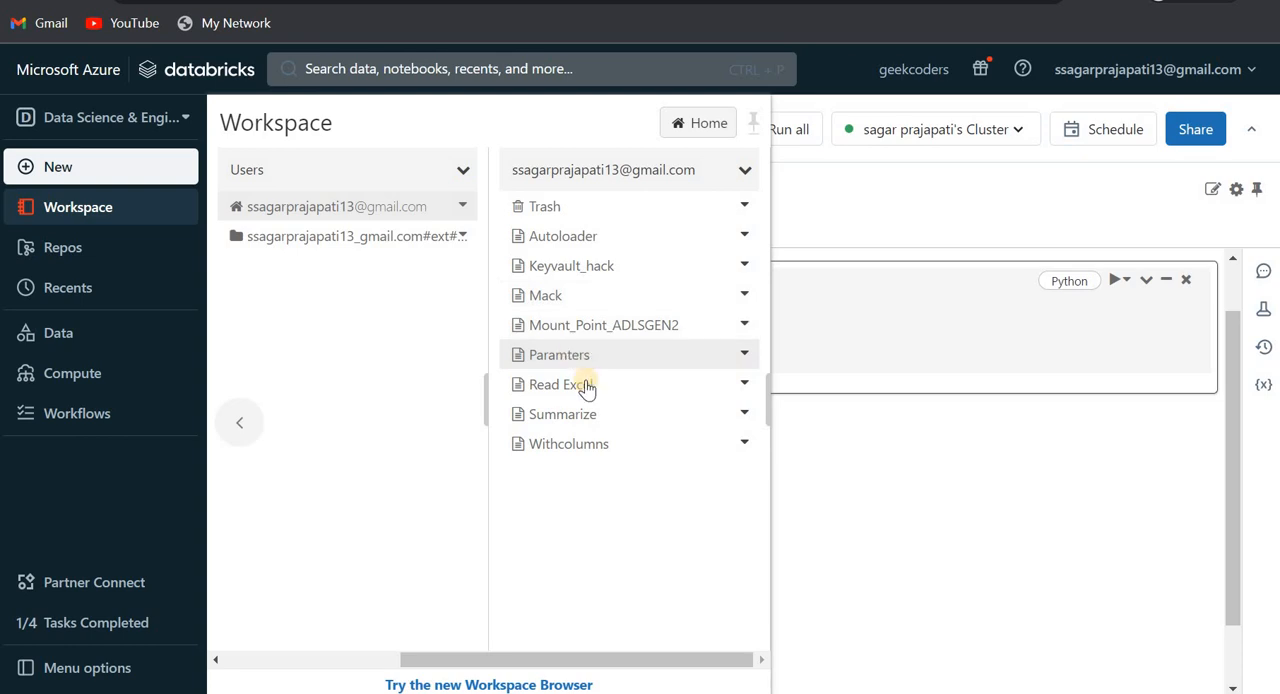
pyautogui.rightClick(580, 360)
pyautogui.click(607, 571)
# - Back in Data Factory, paste the copied notebook path as the notebook_path value and launch the debug run
pyautogui.click(250, 0)
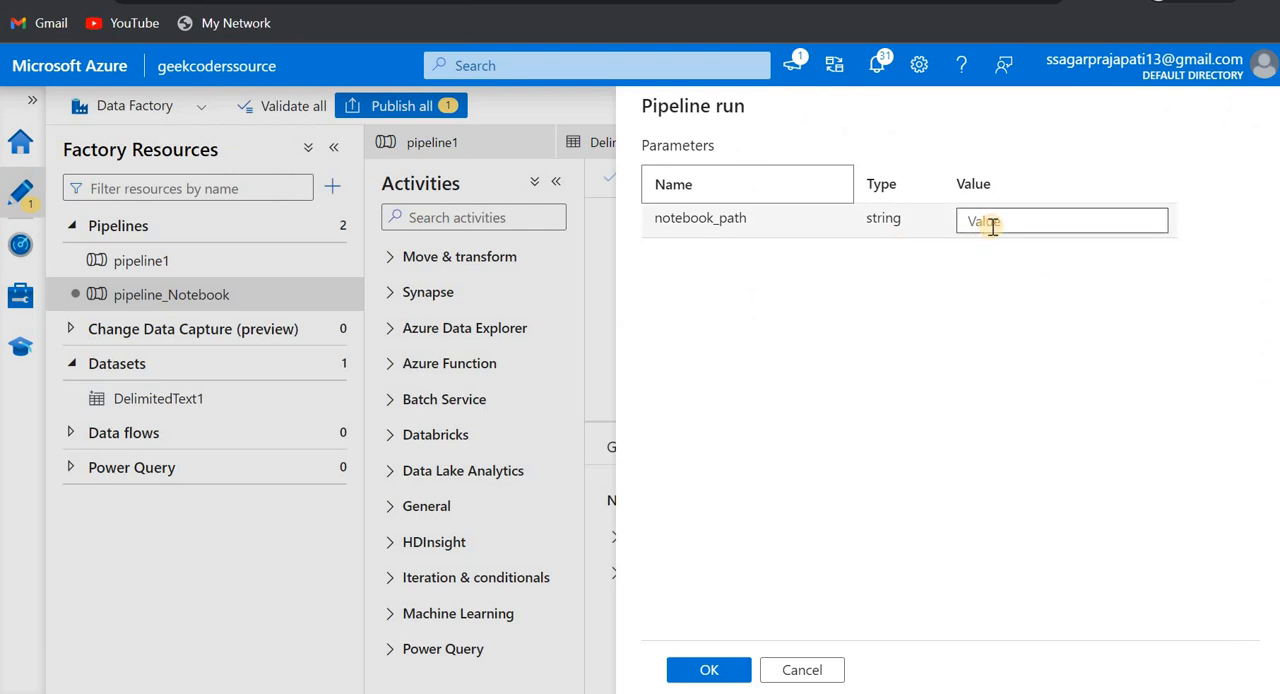
pyautogui.click(991, 226)
pyautogui.hotkey('ctrl', 'v')
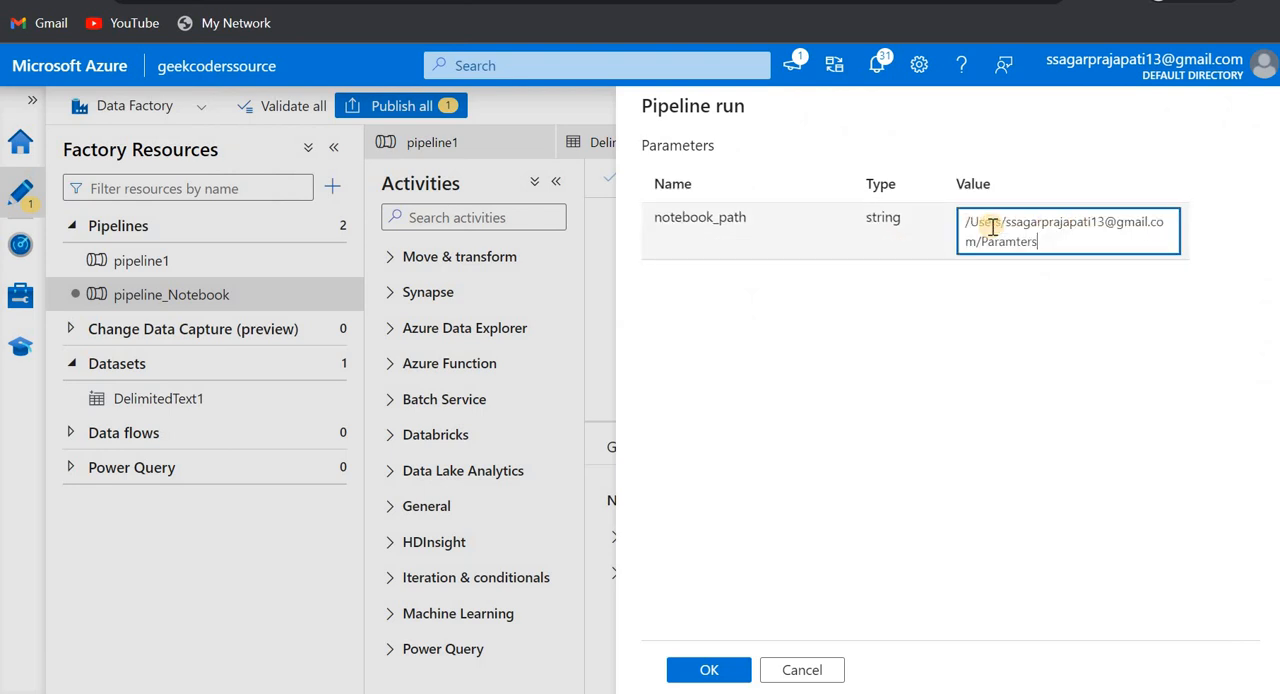
pyautogui.click(710, 668)
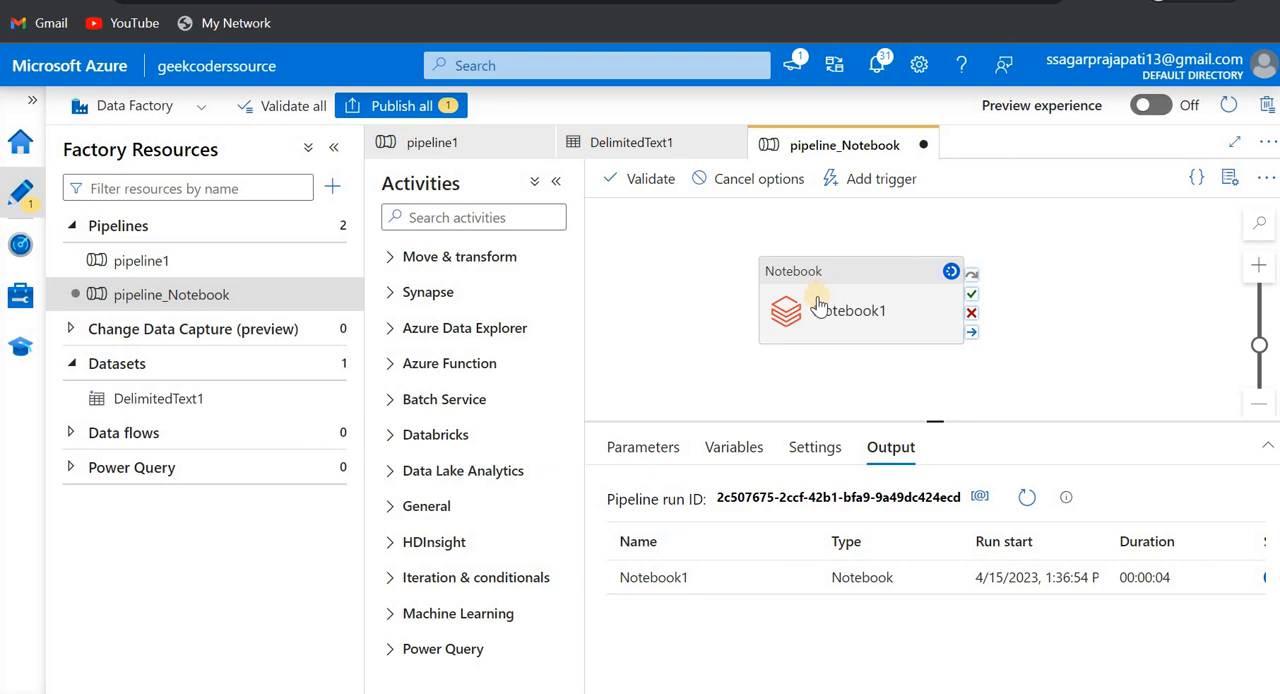
# - Publish the pending pipeline_Notebook changes, reposition Notebook1 on the canvas, and return to the pipeline's run output
pyautogui.moveTo(818, 304); pyautogui.dragTo(704, 290)
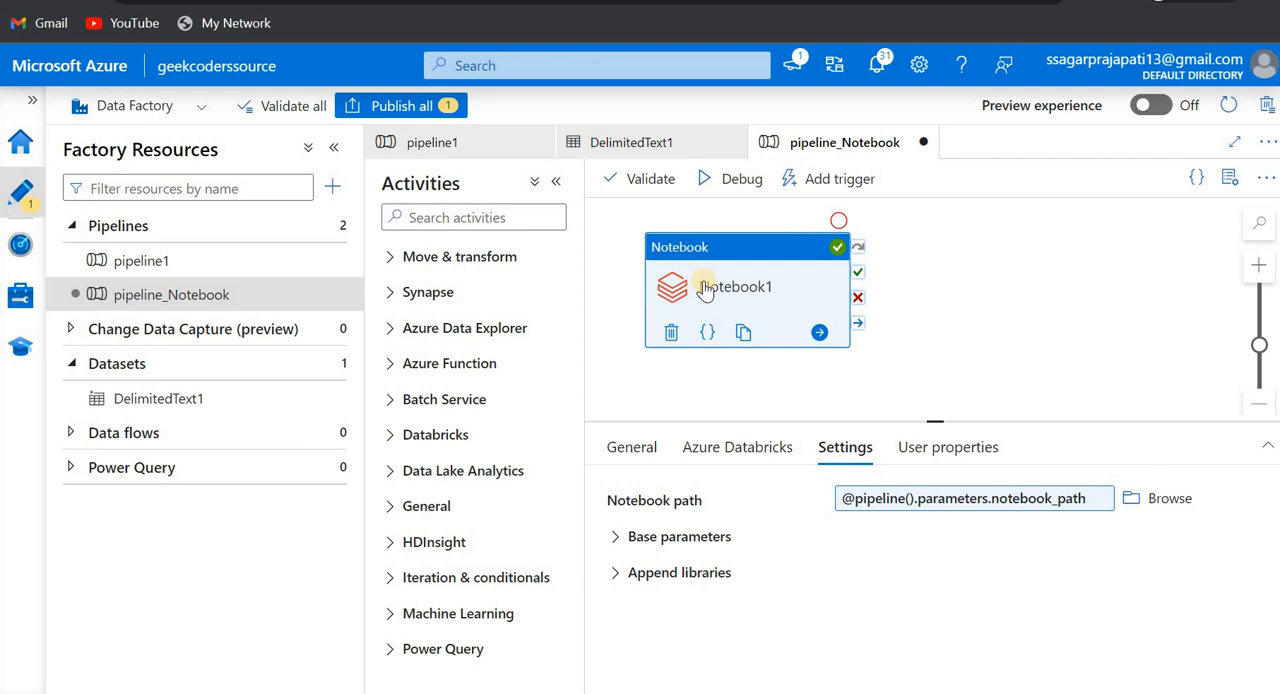
pyautogui.click(419, 109)
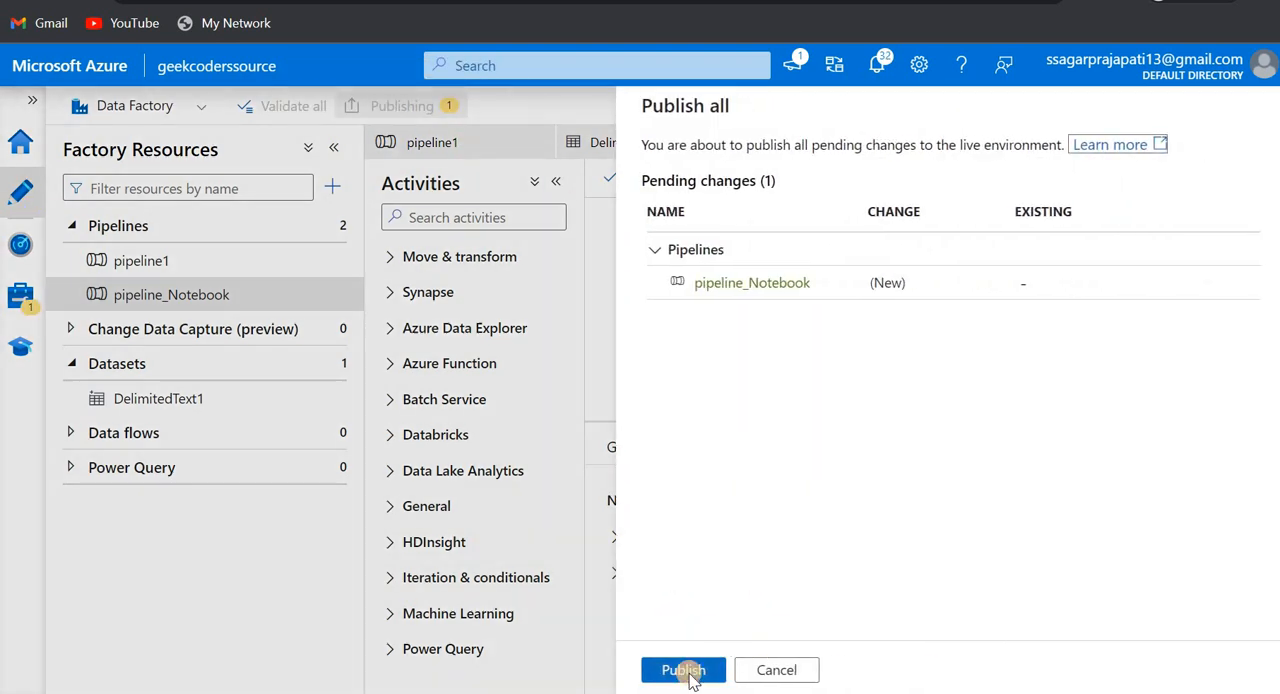
pyautogui.click(686, 670)
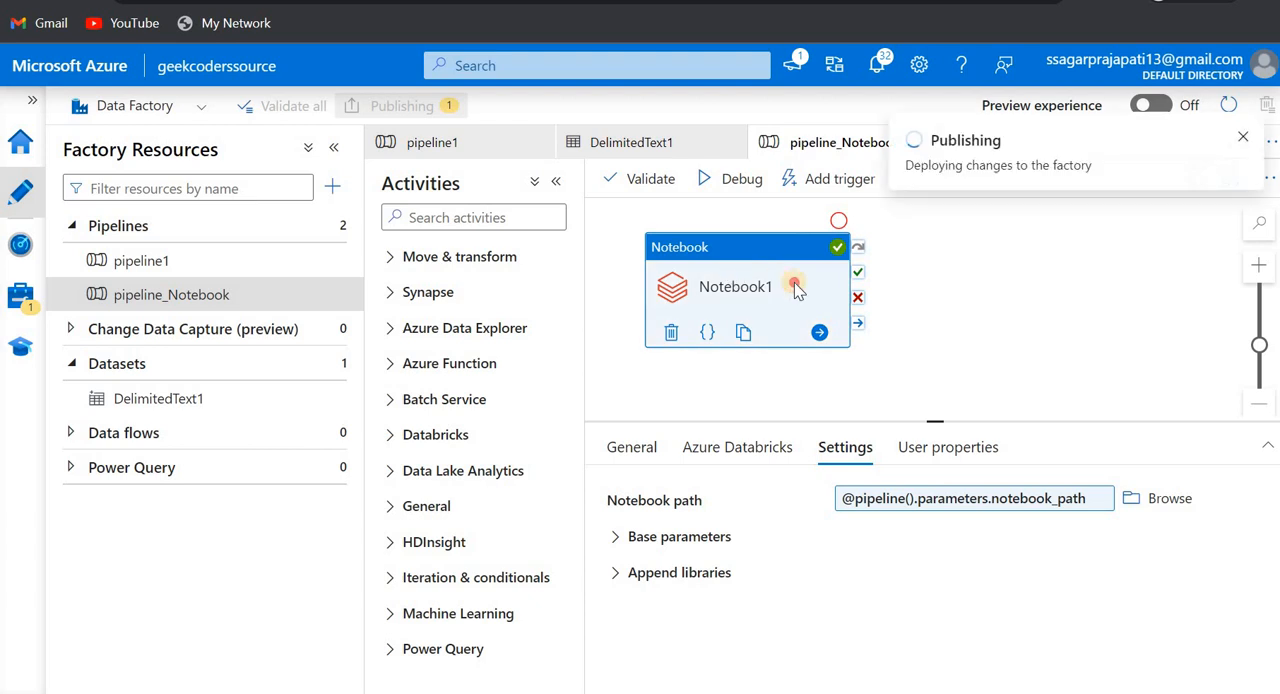
pyautogui.moveTo(794, 284); pyautogui.dragTo(806, 288)
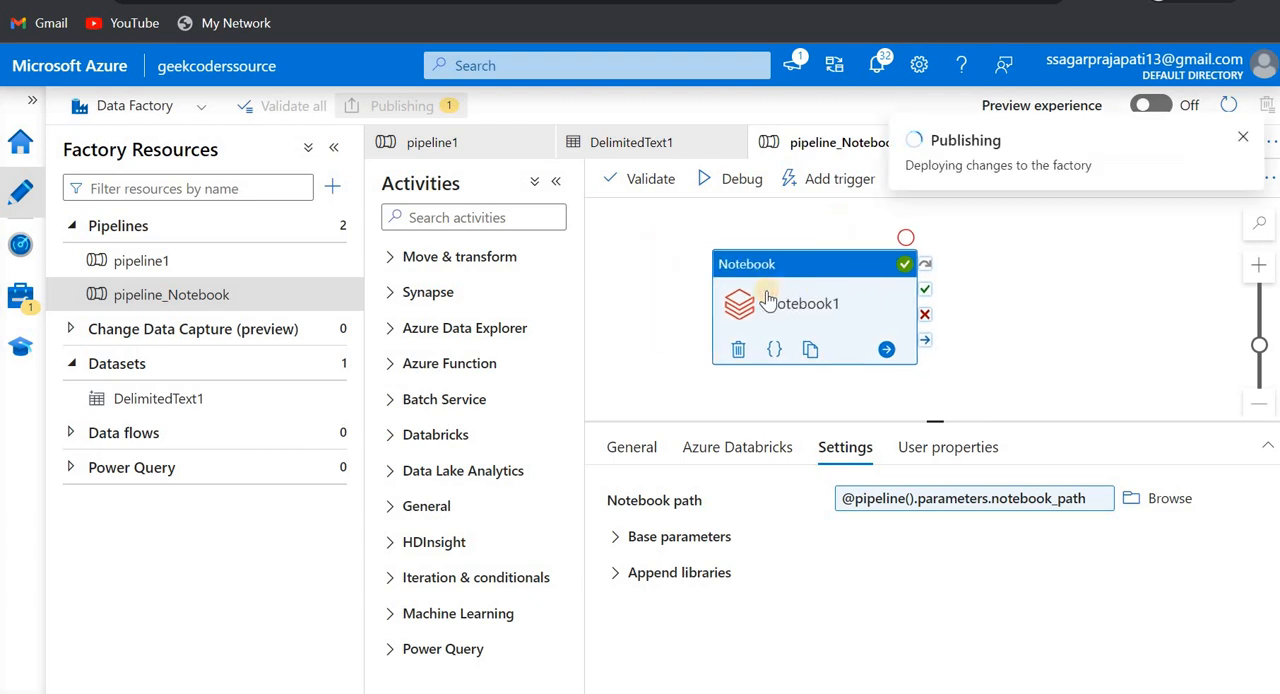
pyautogui.click(677, 305)
pyautogui.click(1008, 510)
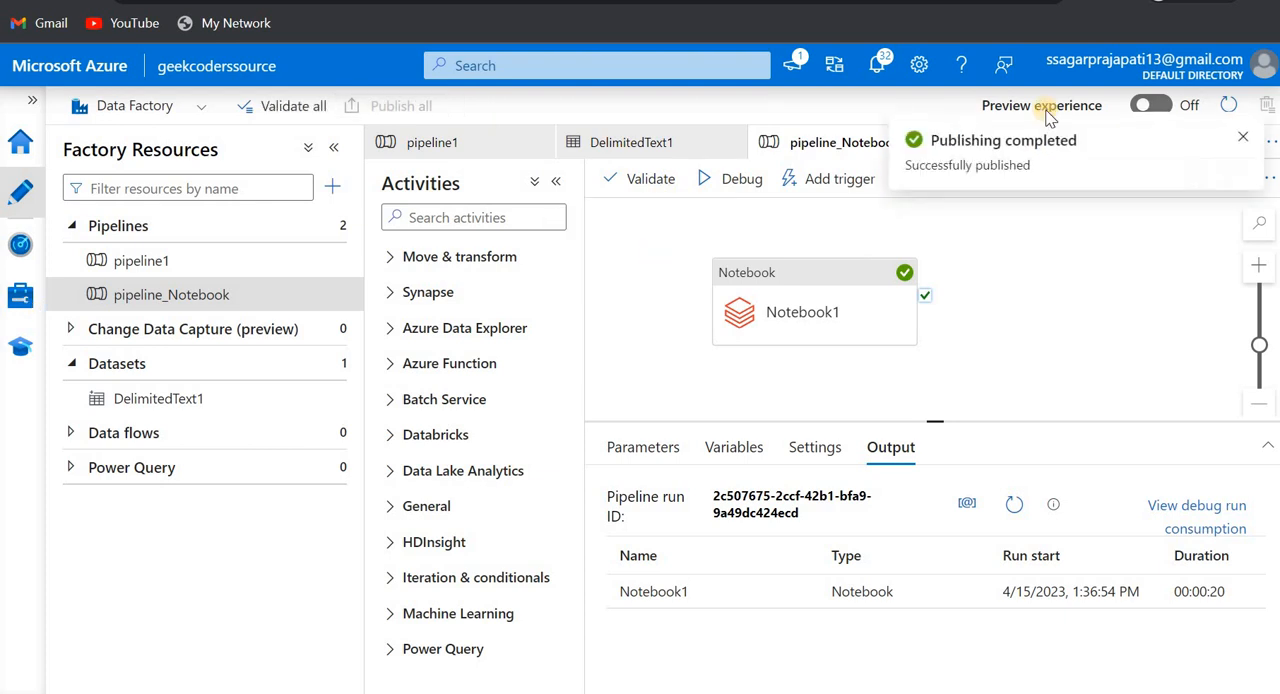
pyautogui.click(850, 180)
pyautogui.click(843, 216)
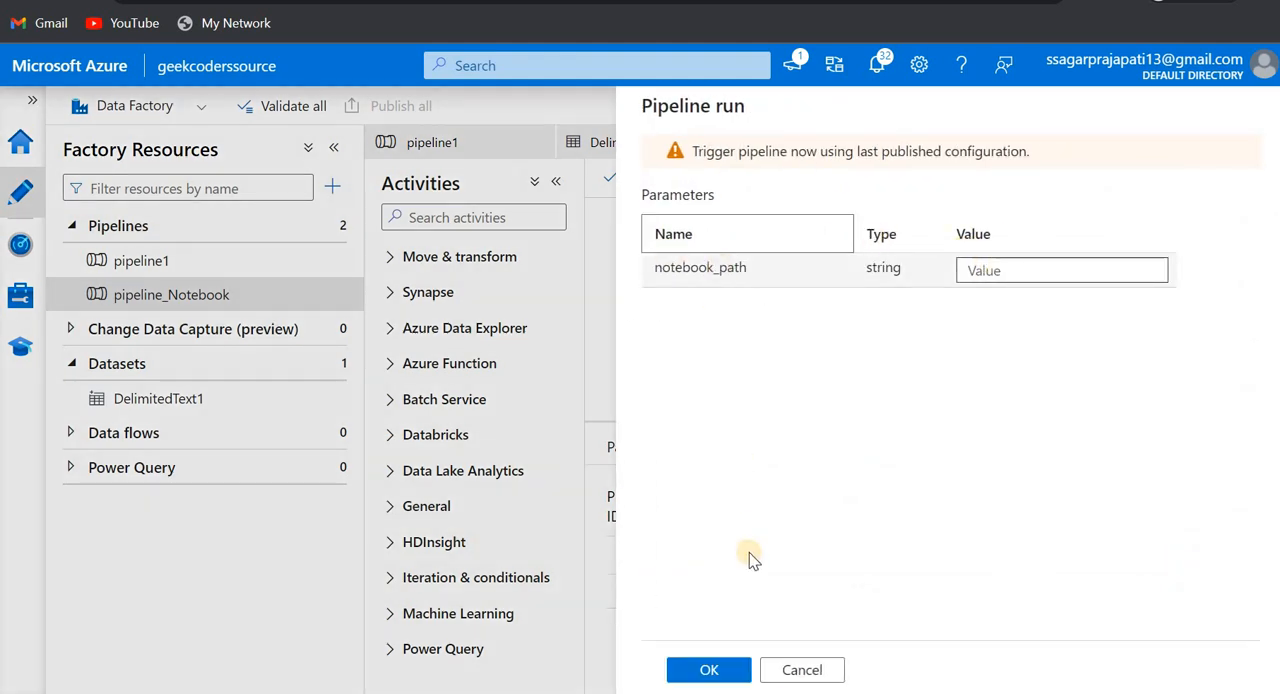
pyautogui.click(802, 669)
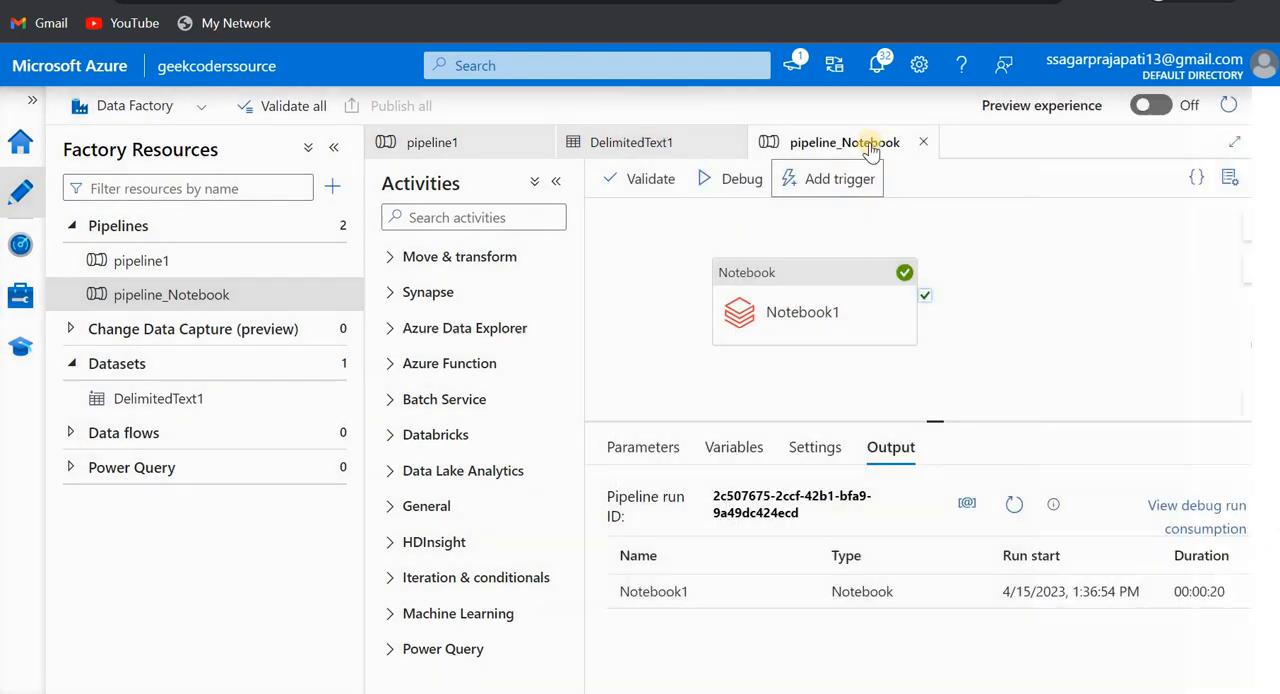
# - Set up a new schedule trigger for pipeline_Notebook with a 15-minute recurrence and proceed to its run parameters
pyautogui.click(814, 199)
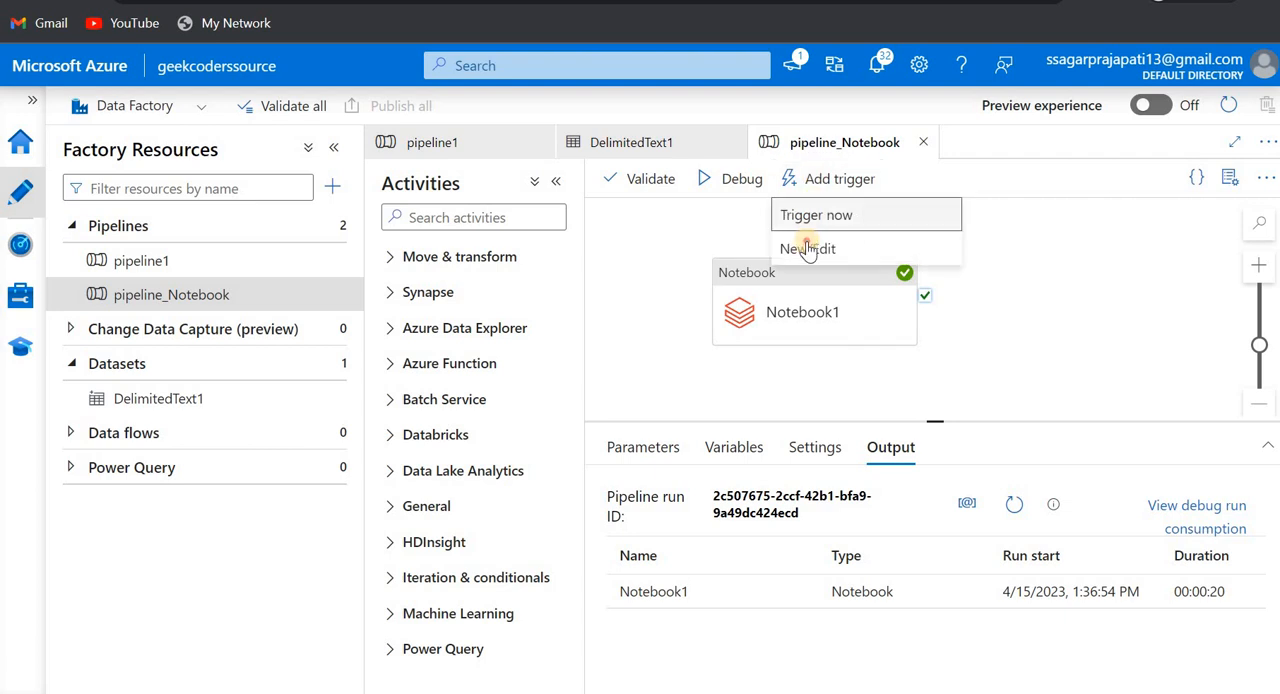
pyautogui.click(785, 247)
pyautogui.click(1000, 185)
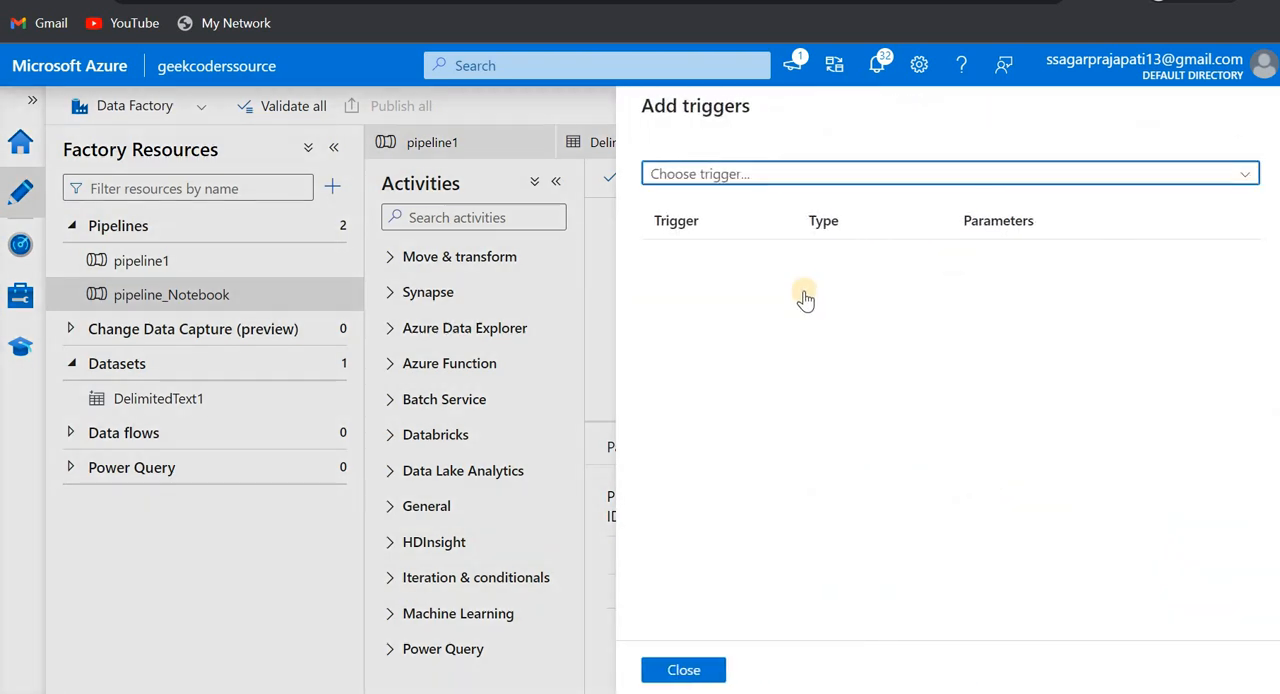
pyautogui.click(758, 240)
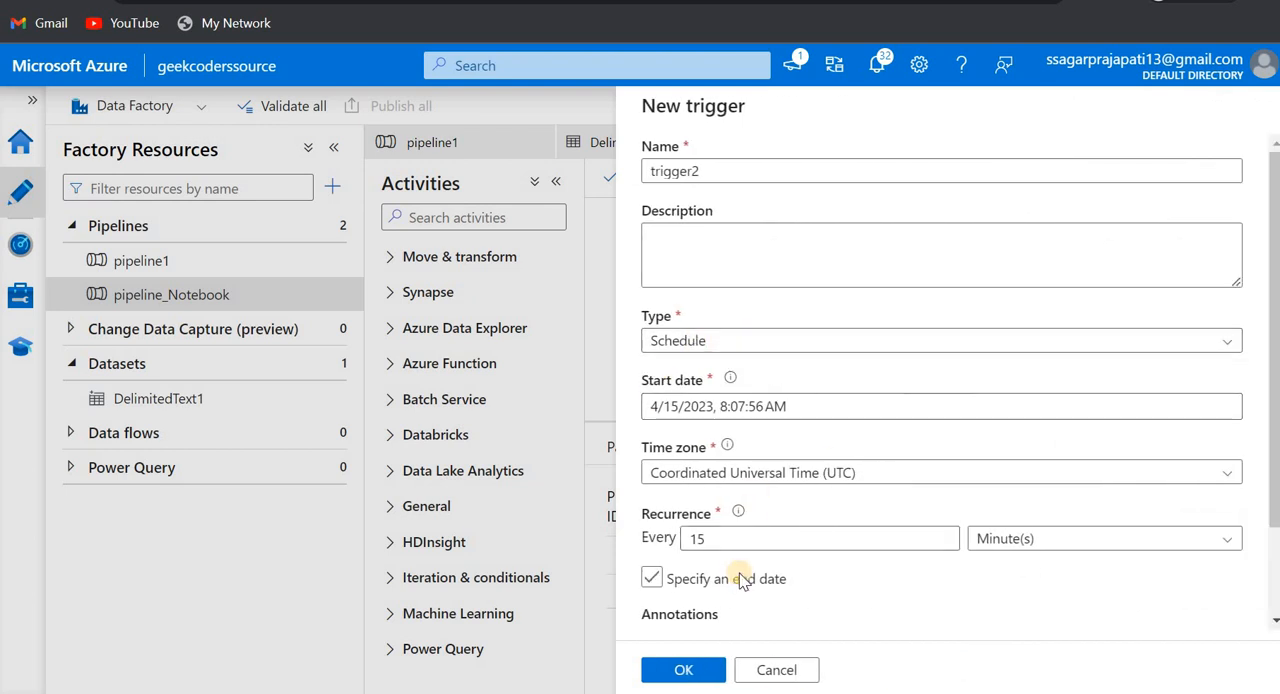
pyautogui.scroll(-2, 739, 578)
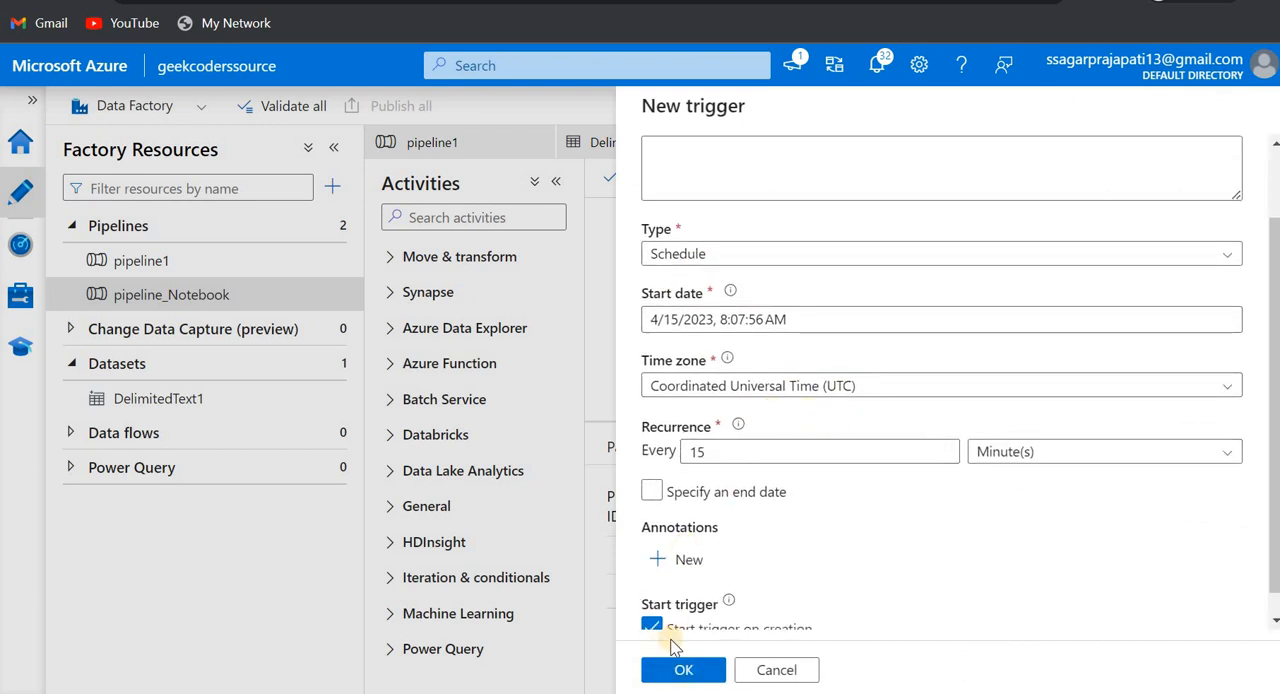
pyautogui.click(680, 670)
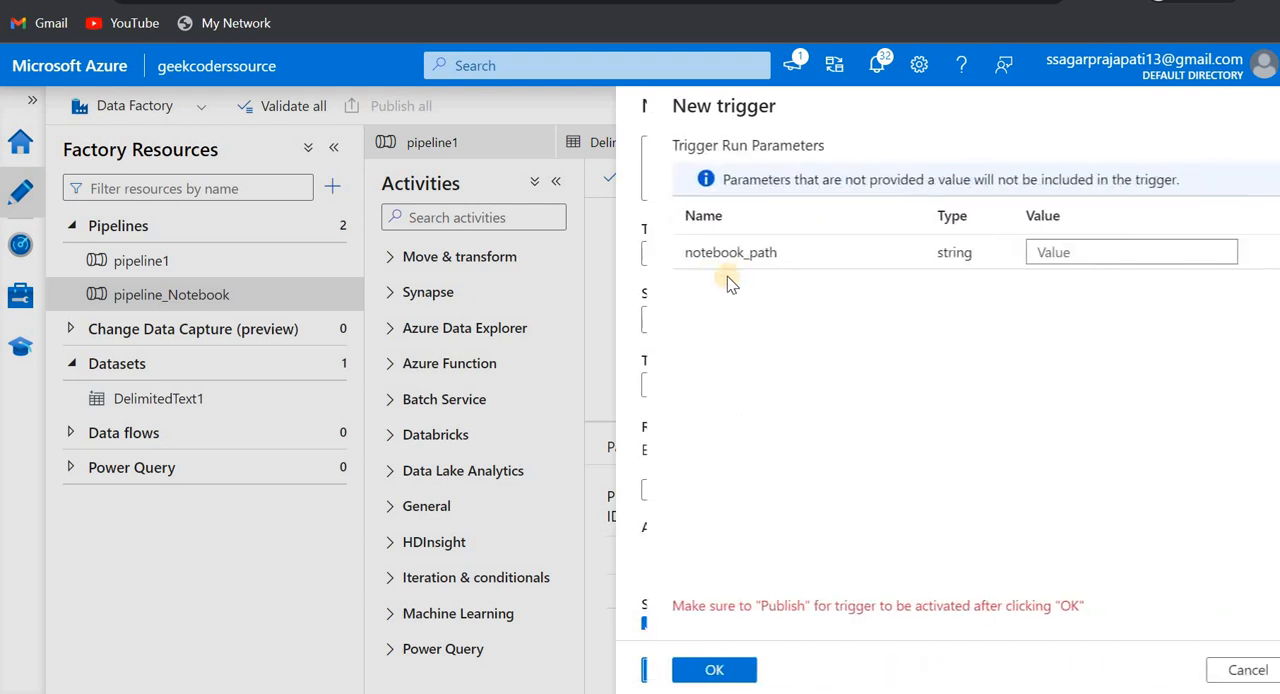
# - Set the trigger's notebook_path value to the Keyvault notebook in the user's folder, and cancel creating the trigger
pyautogui.doubleClick(705, 253)
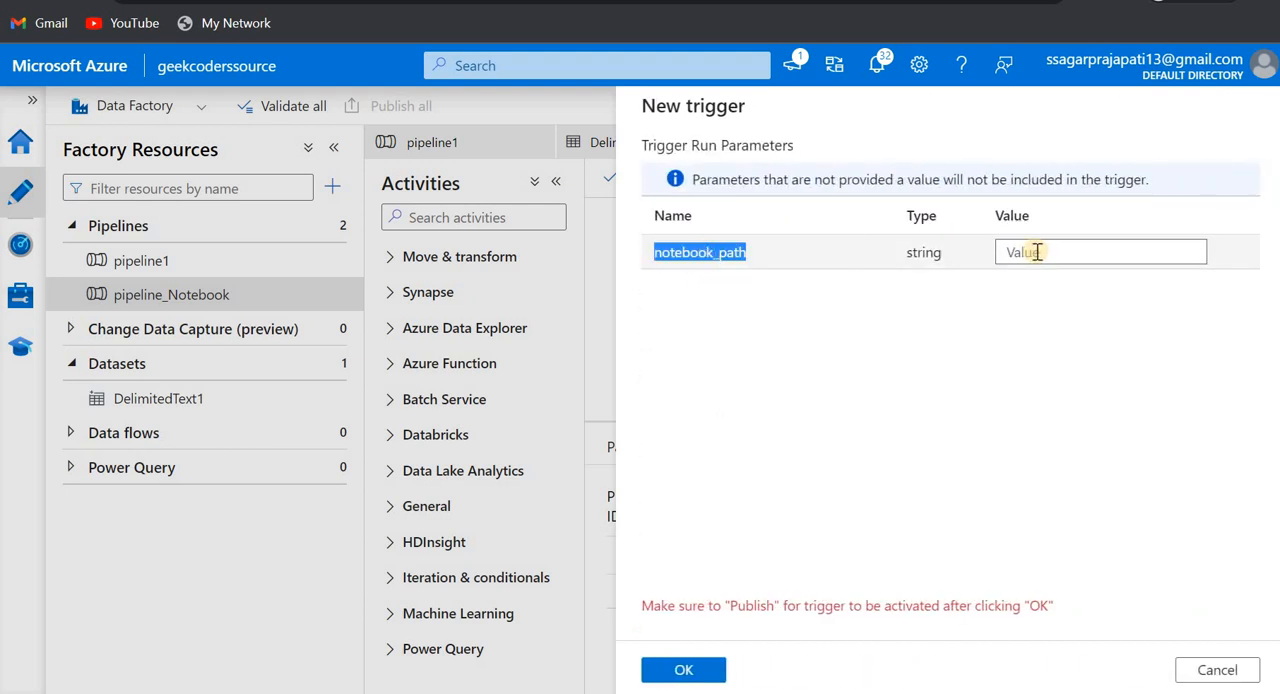
pyautogui.click(1037, 252)
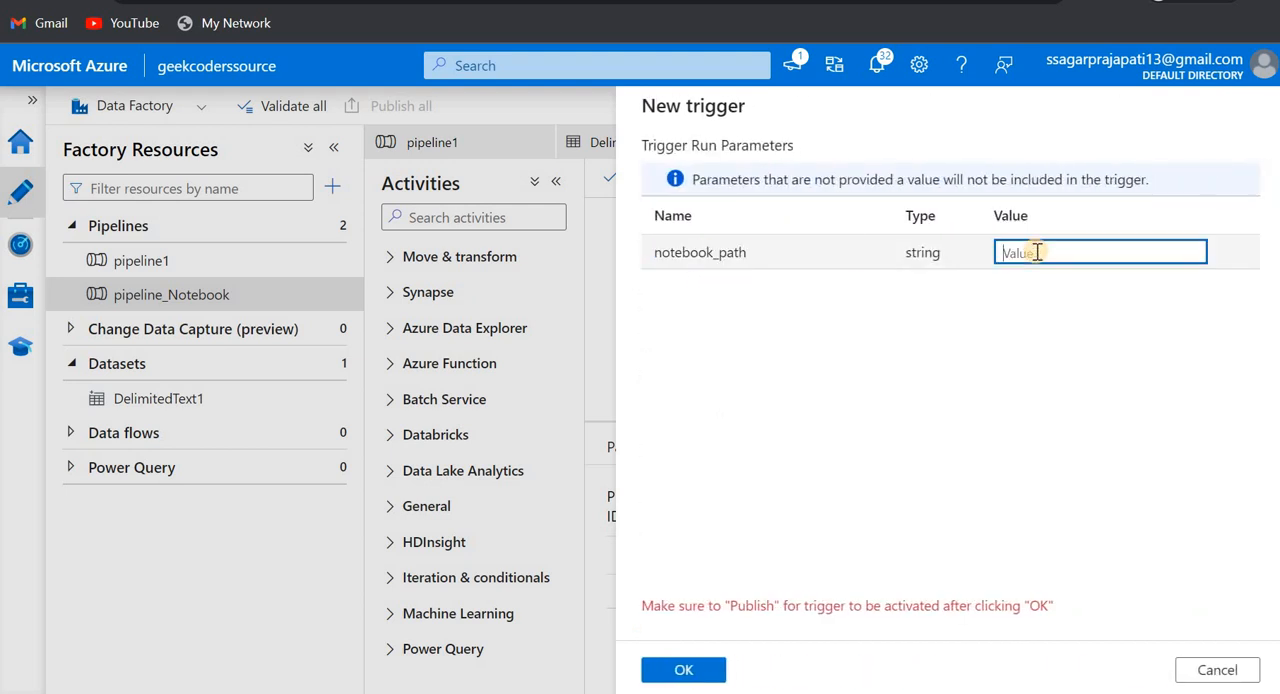
pyautogui.hotkey('ctrl', 'v')
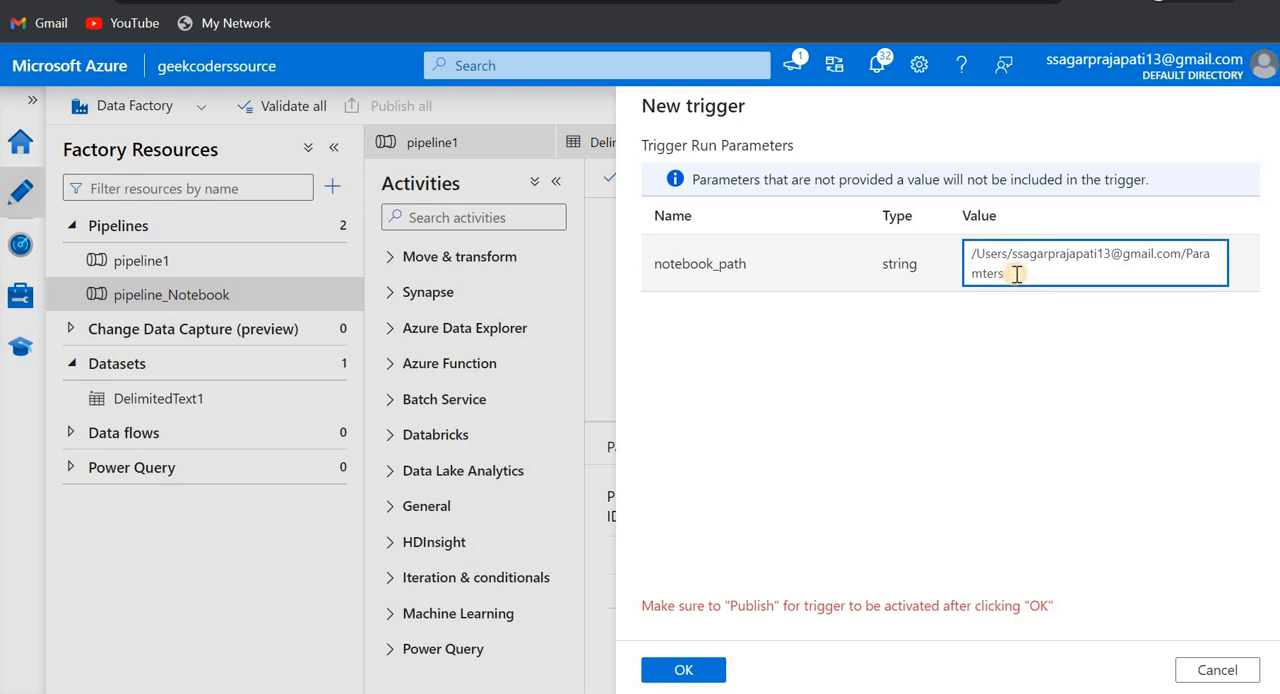
pyautogui.click(1187, 256)
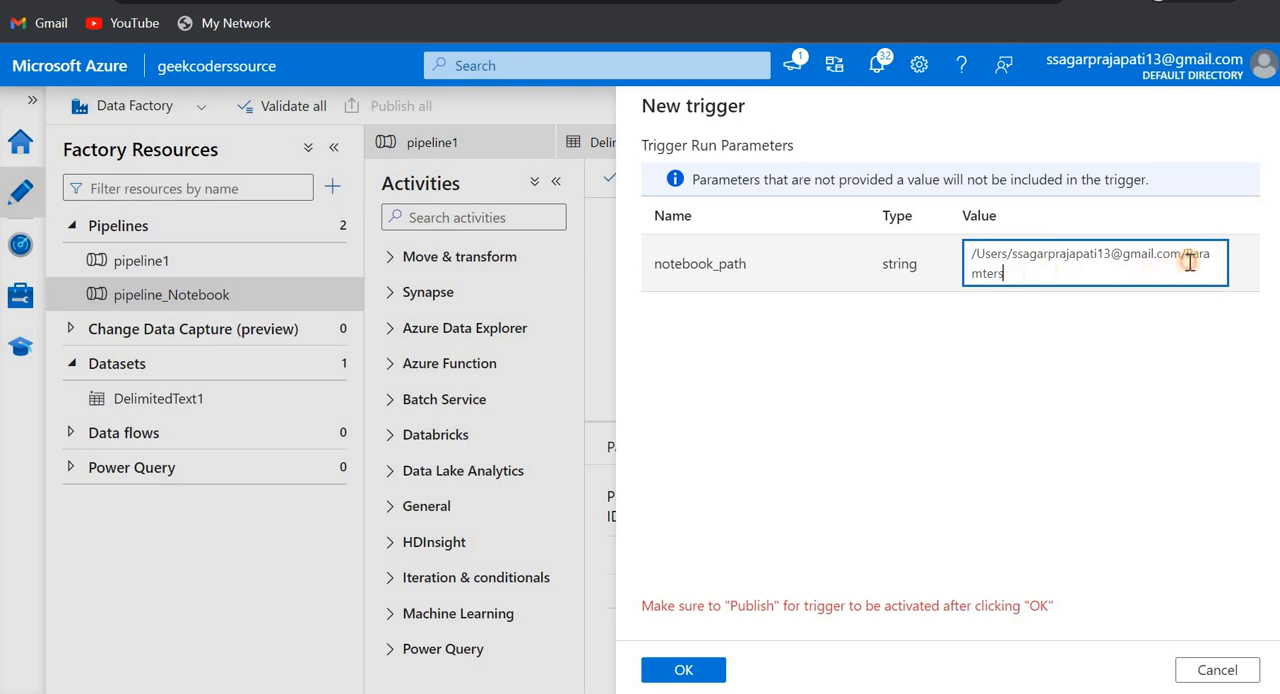
pyautogui.hotkey('ctrl', 'shift', 'End')
pyautogui.press('BackSpace')
pyautogui.write('Keyvaul')
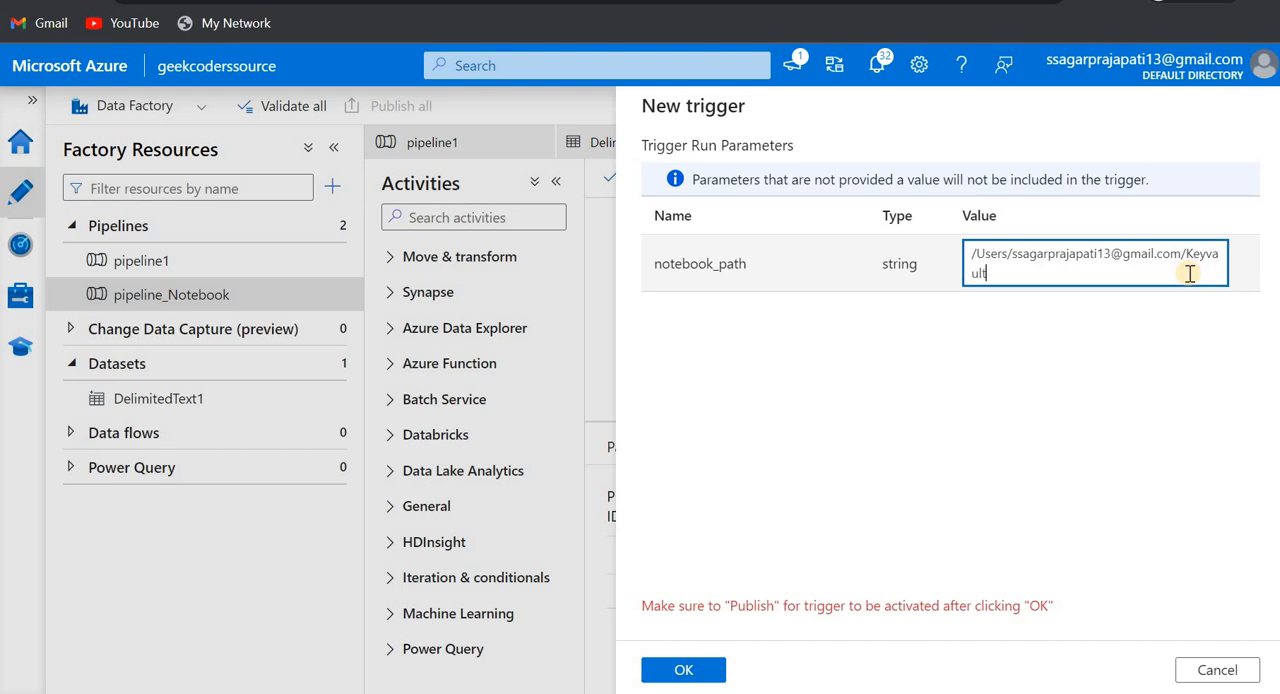
pyautogui.click(1207, 670)
pyautogui.click(776, 670)
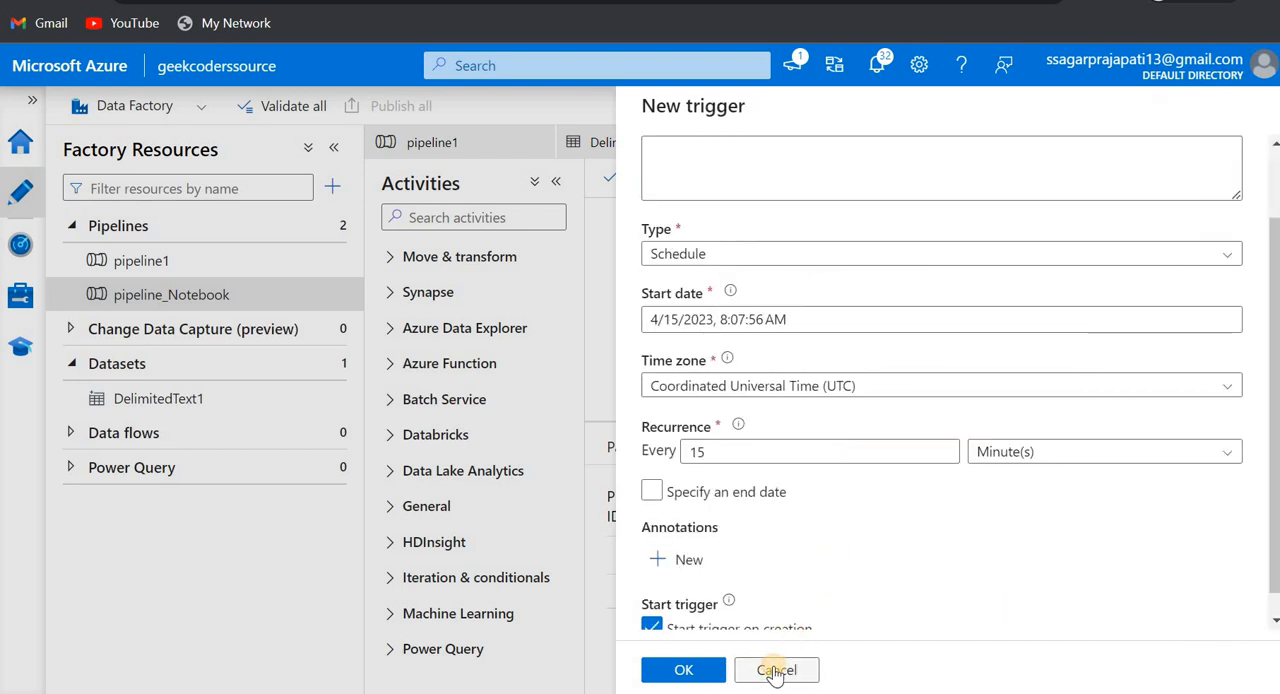
pyautogui.click(710, 670)
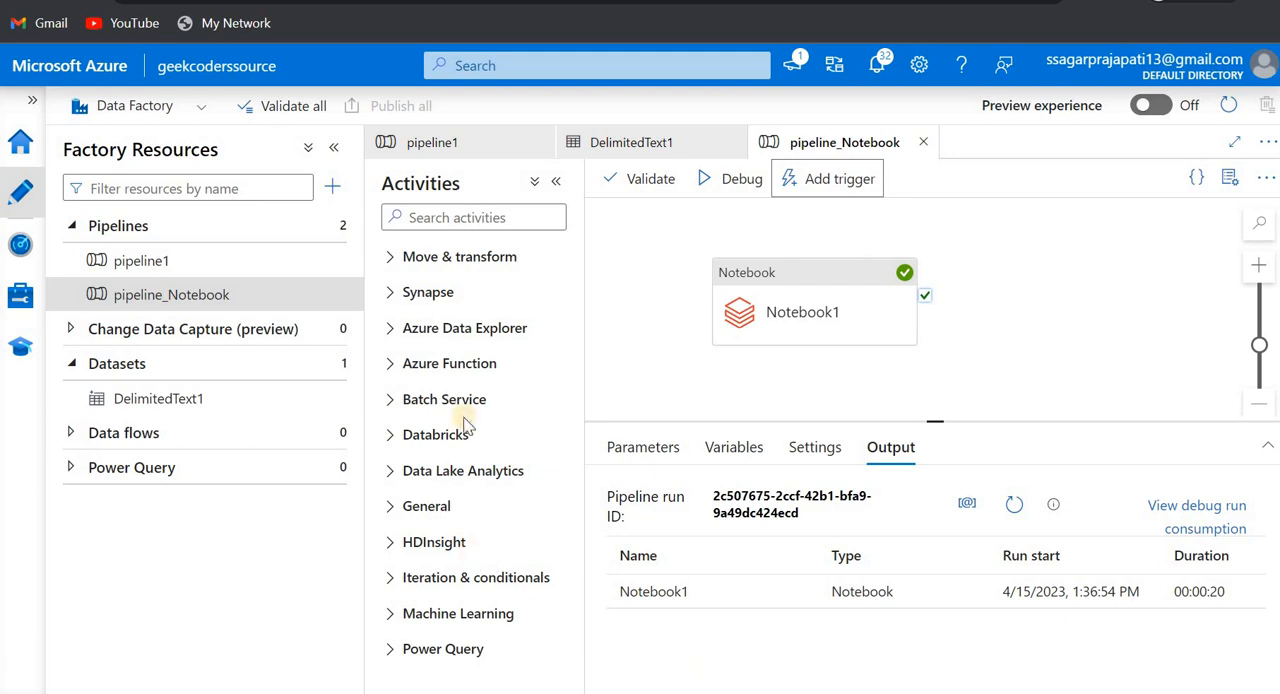
# - Add a Databricks Python activity beside Notebook1 and assign it the AzureDatabricks linked service
pyautogui.click(435, 434)
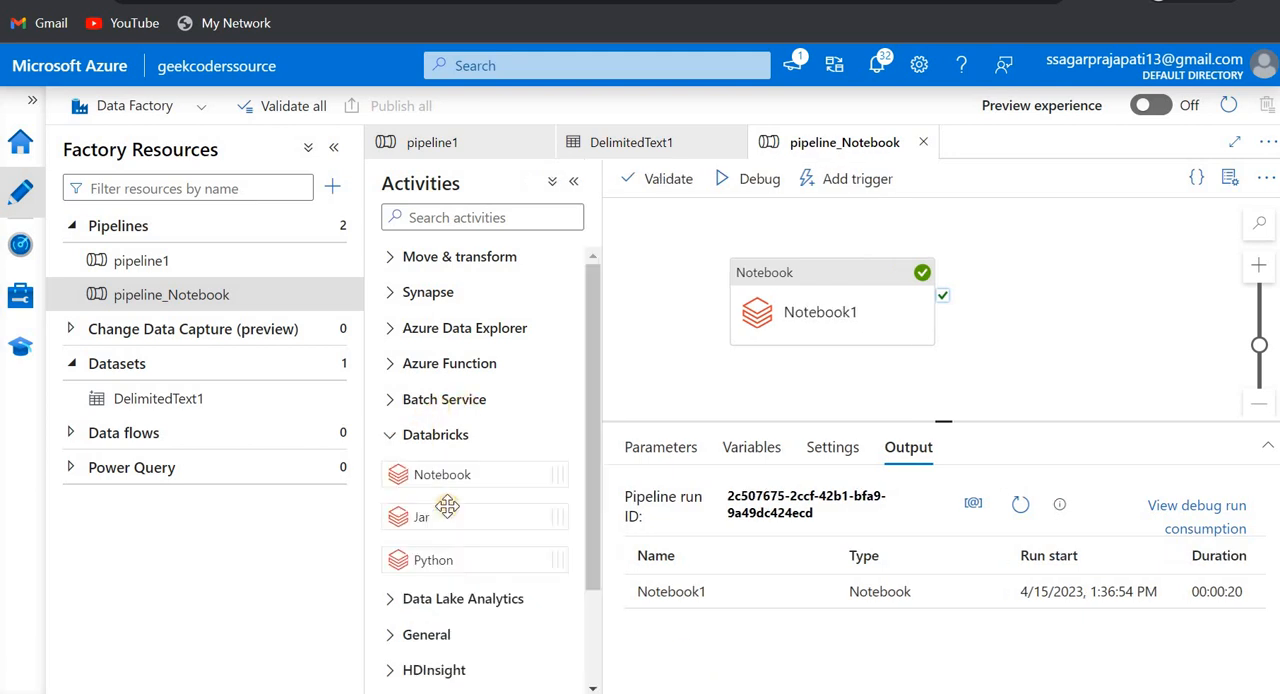
pyautogui.scroll(-1, 454, 459)
pyautogui.moveTo(430, 438); pyautogui.dragTo(1022, 303)
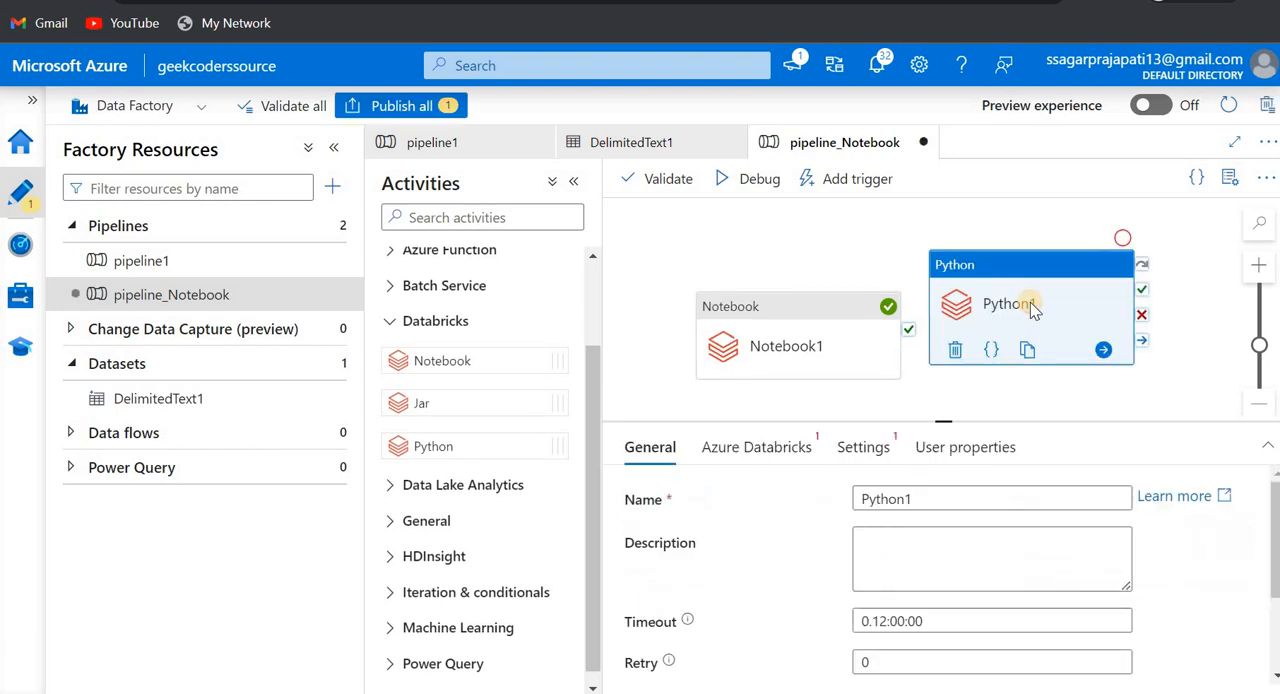
pyautogui.click(756, 447)
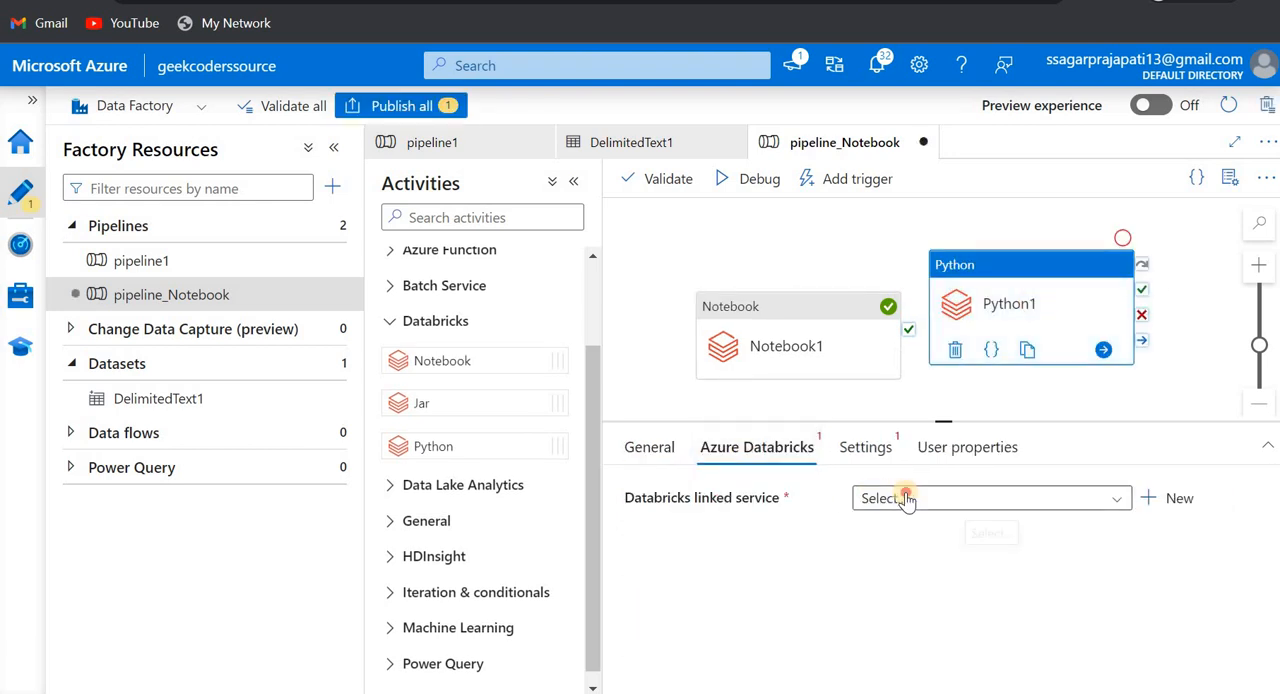
pyautogui.click(908, 497)
pyautogui.click(898, 598)
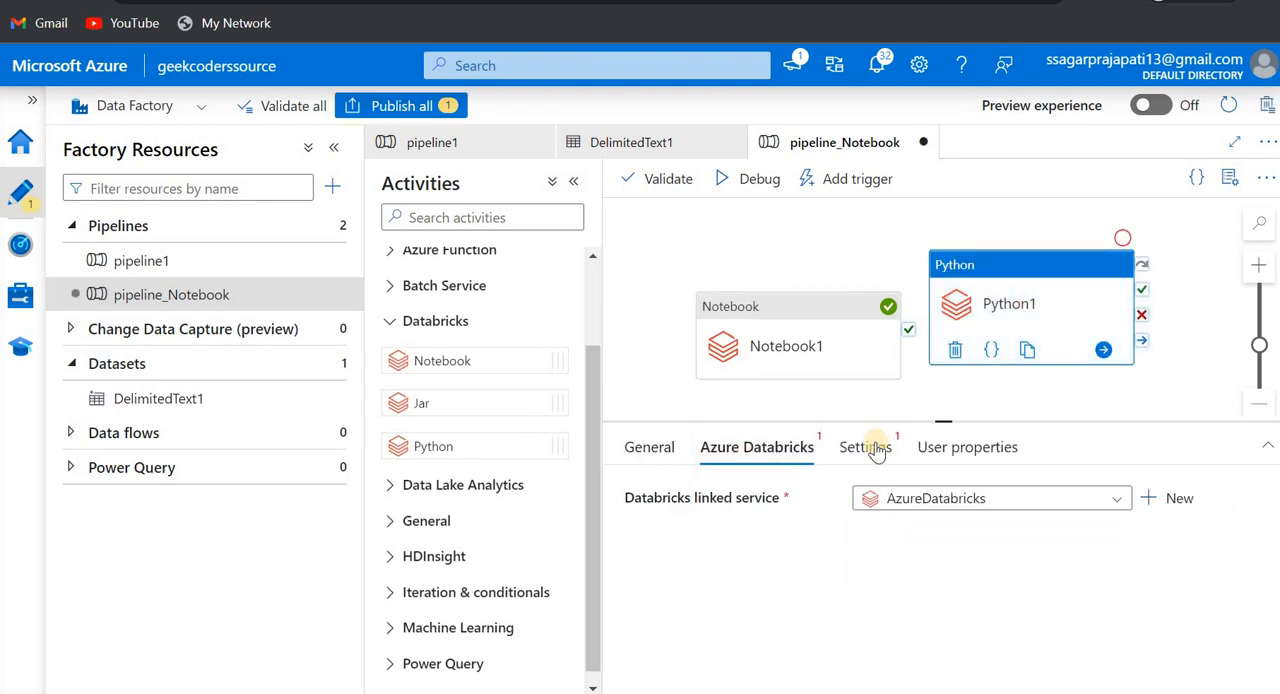
# - Review the Python file setting and its help information for the Python1 activity
pyautogui.click(866, 447)
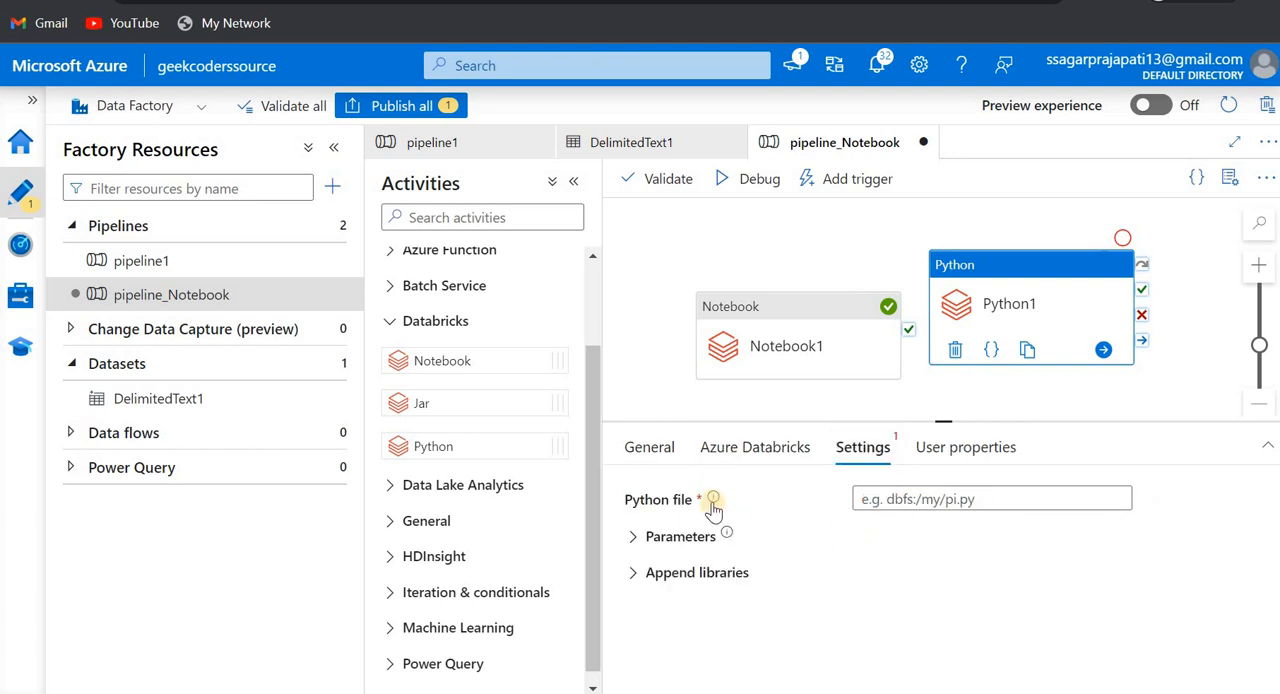
pyautogui.moveTo(722, 507)
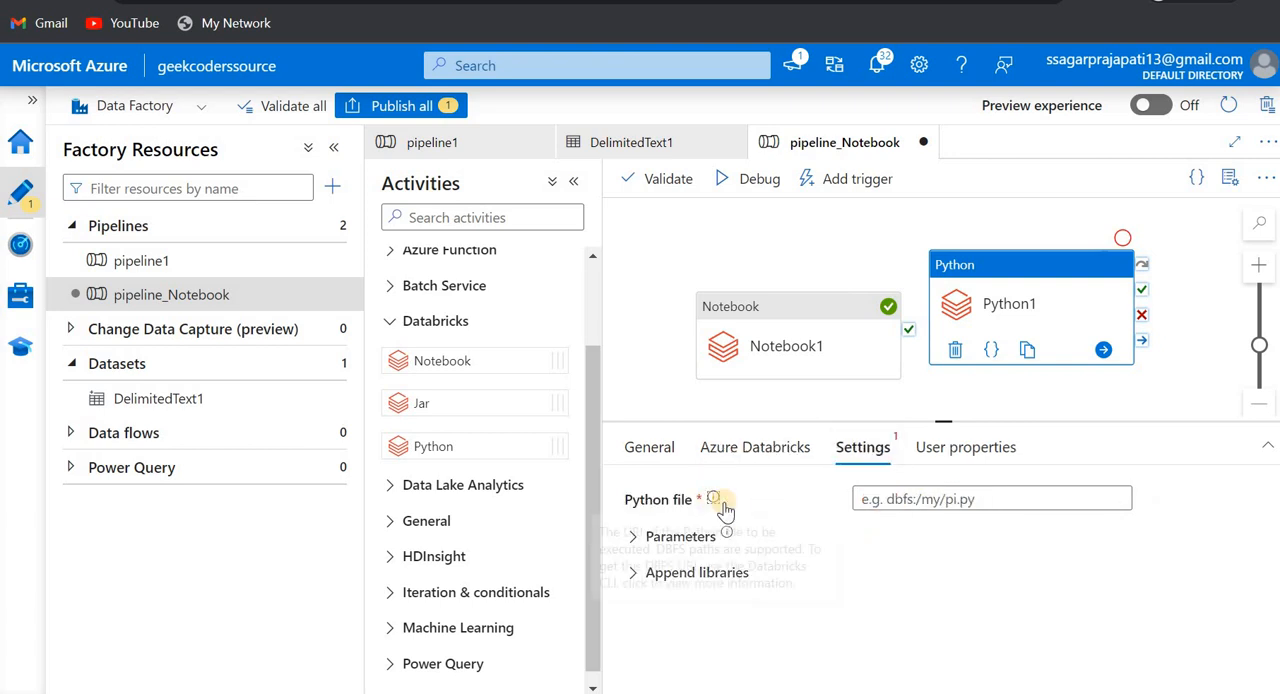
pyautogui.click(887, 505)
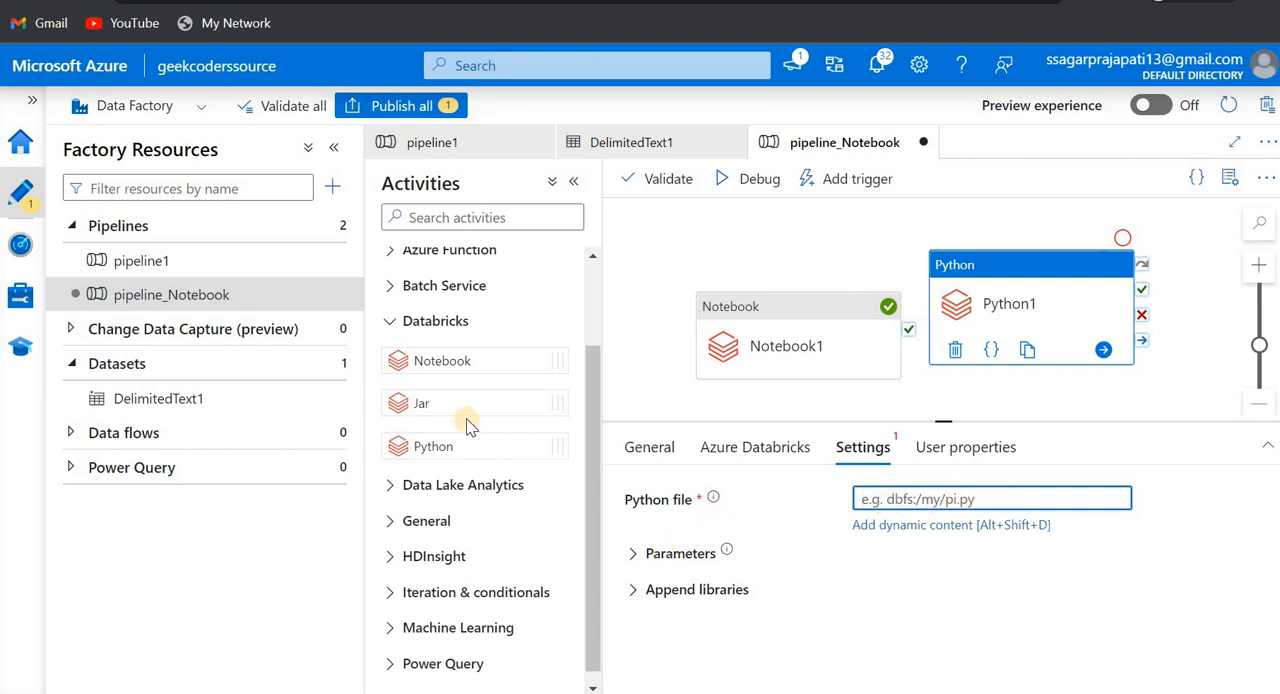
# - Add a Databricks Jar activity above Notebook1 and review its linked service, main class name and parameters settings
pyautogui.moveTo(462, 410); pyautogui.dragTo(745, 256)
pyautogui.click(795, 447)
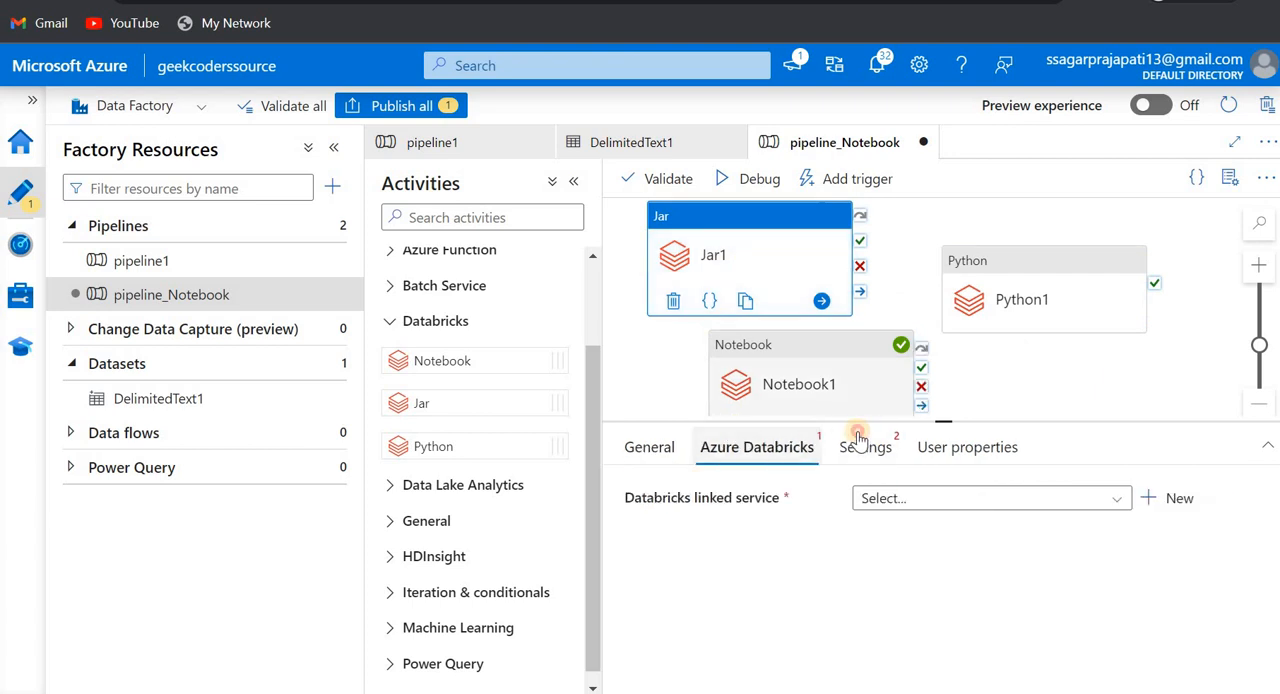
pyautogui.click(860, 447)
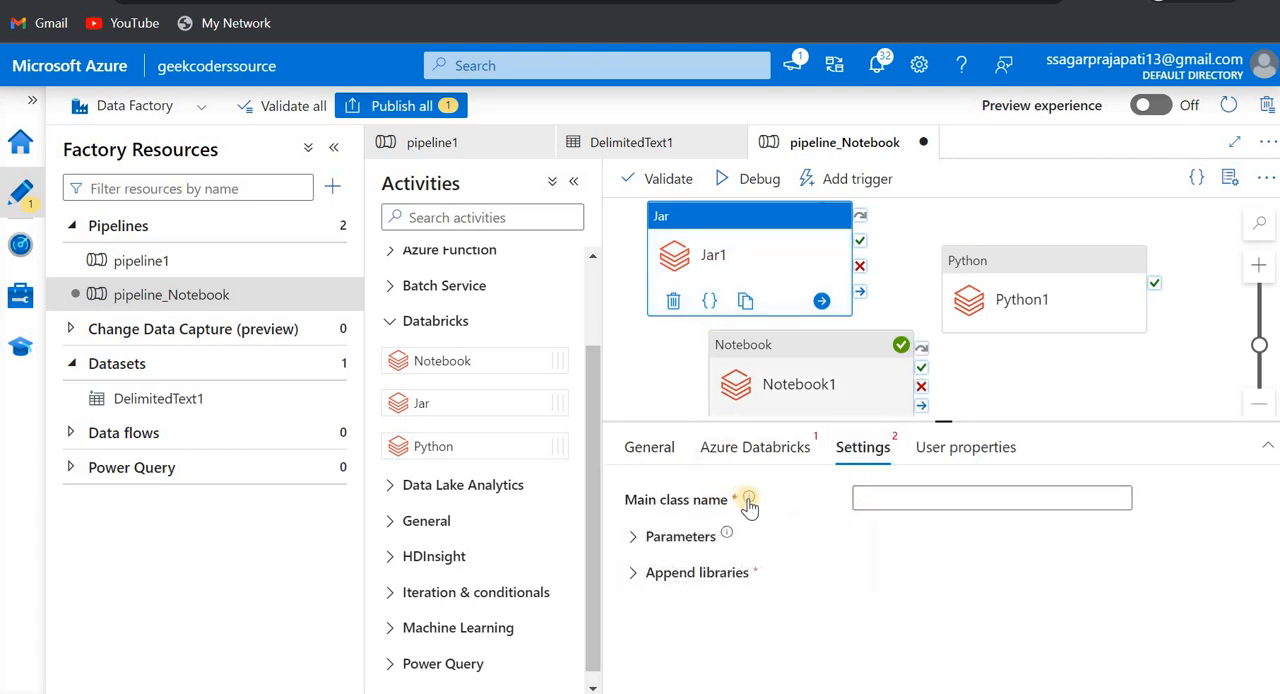
pyautogui.moveTo(748, 500)
pyautogui.click(680, 537)
# - Delete the Jar1 and Python1 activities from pipeline_Notebook and reposition Notebook1 on the canvas
pyautogui.click(760, 247)
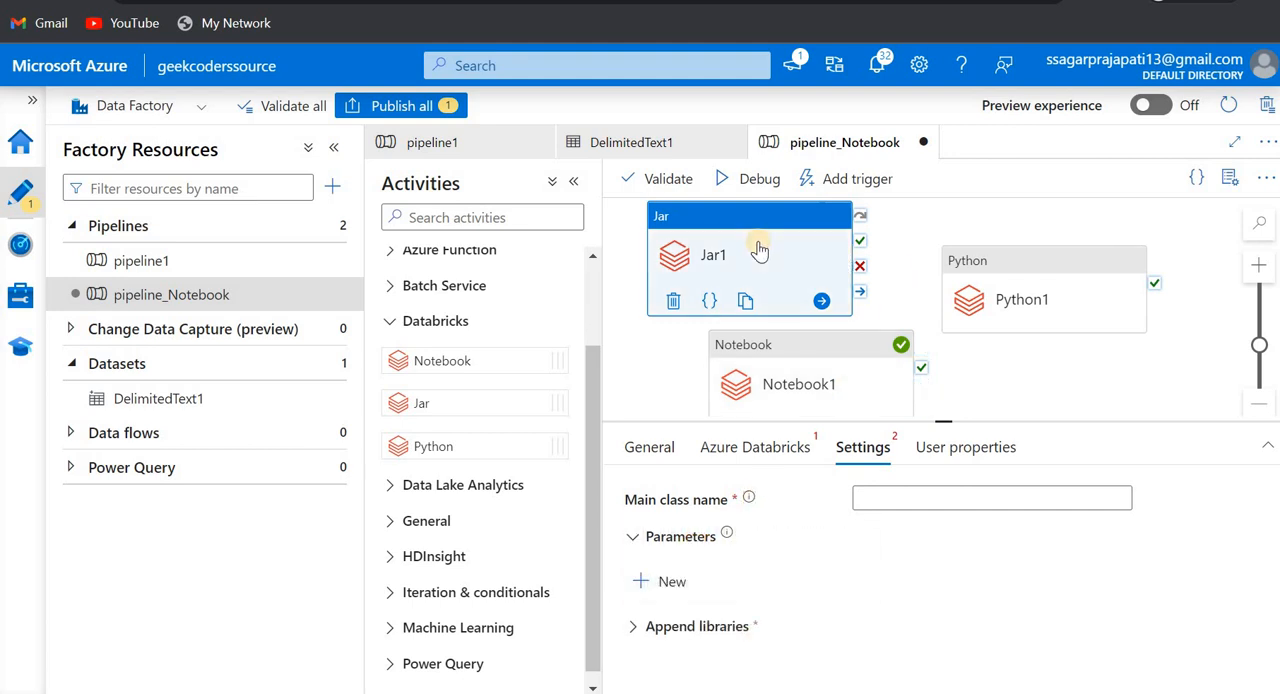
pyautogui.press('Delete')
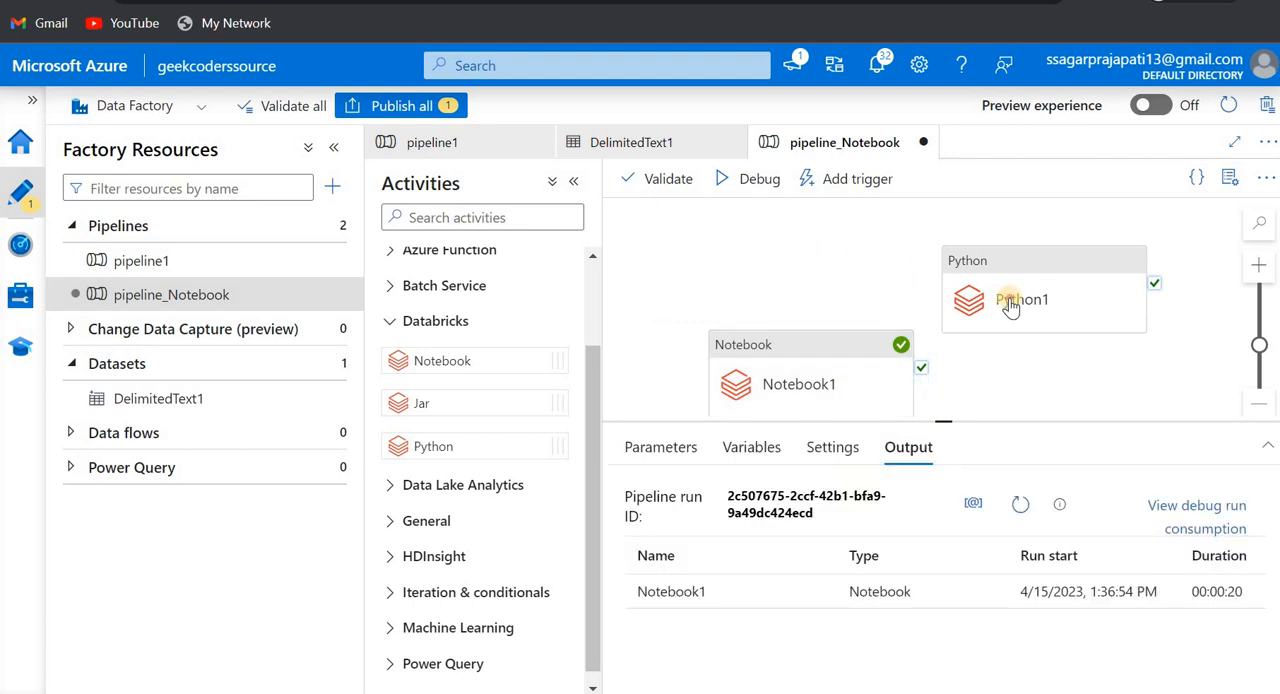
pyautogui.click(1013, 306)
pyautogui.press('Delete')
pyautogui.moveTo(829, 336); pyautogui.dragTo(873, 262)
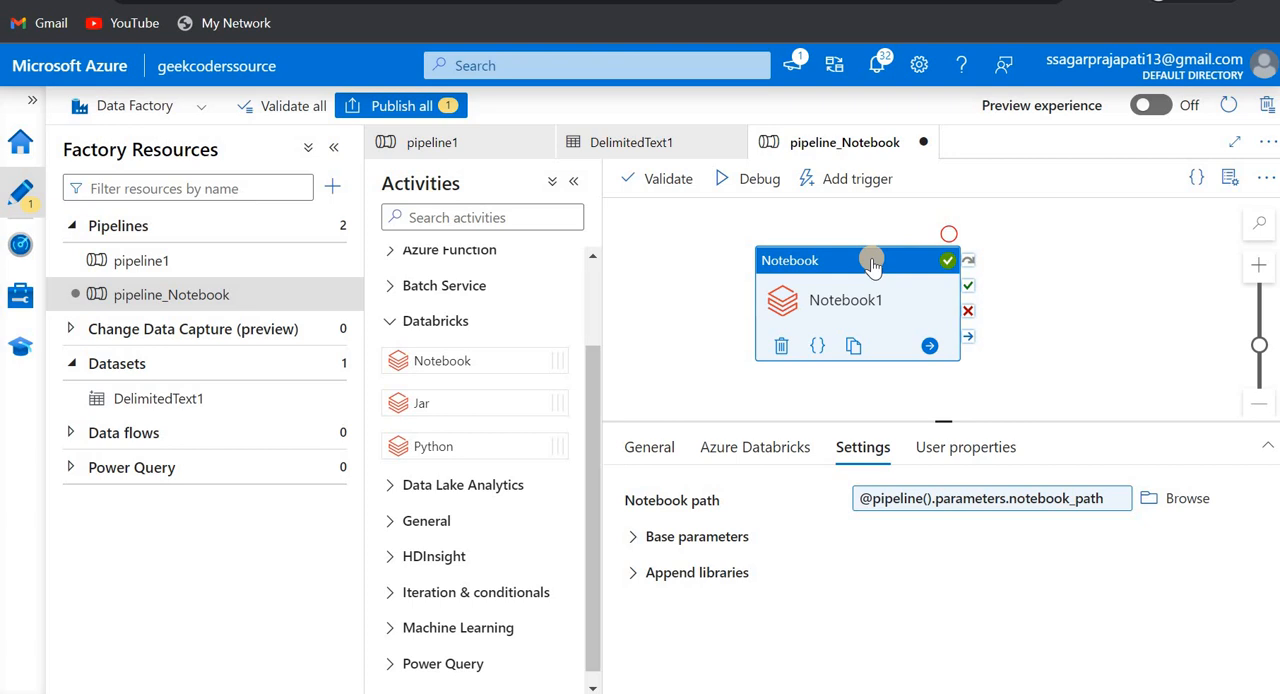
pyautogui.moveTo(872, 262); pyautogui.dragTo(830, 278)
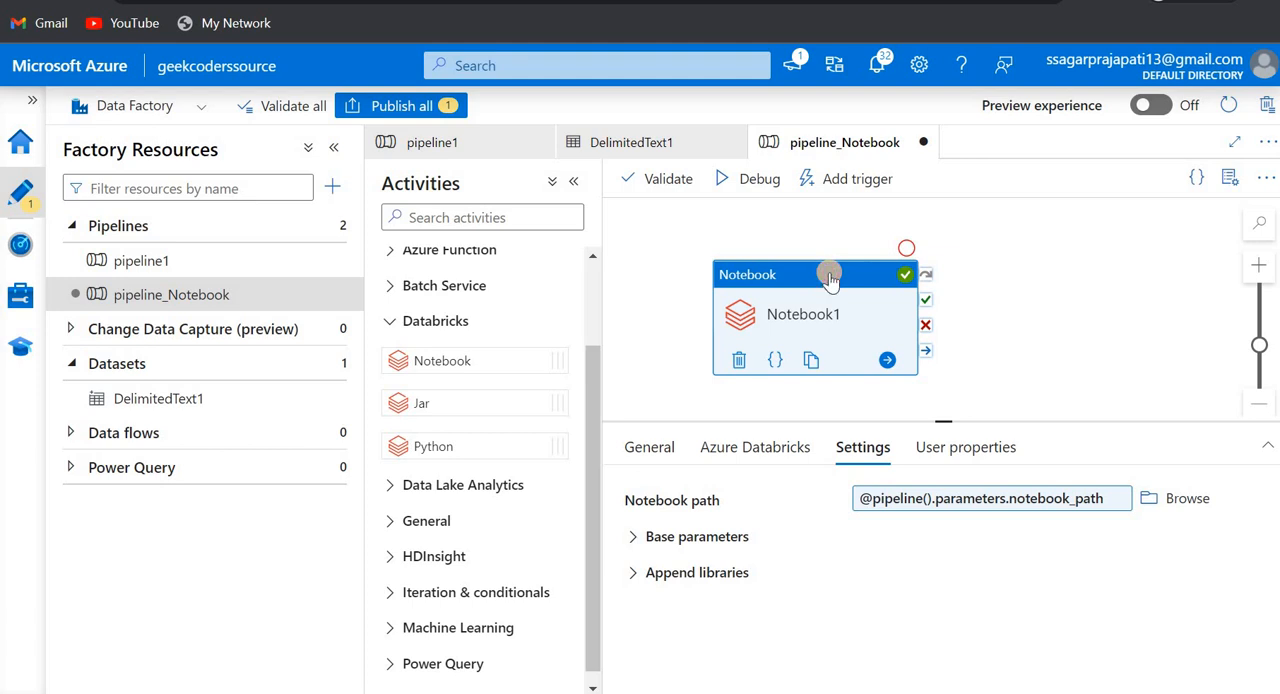